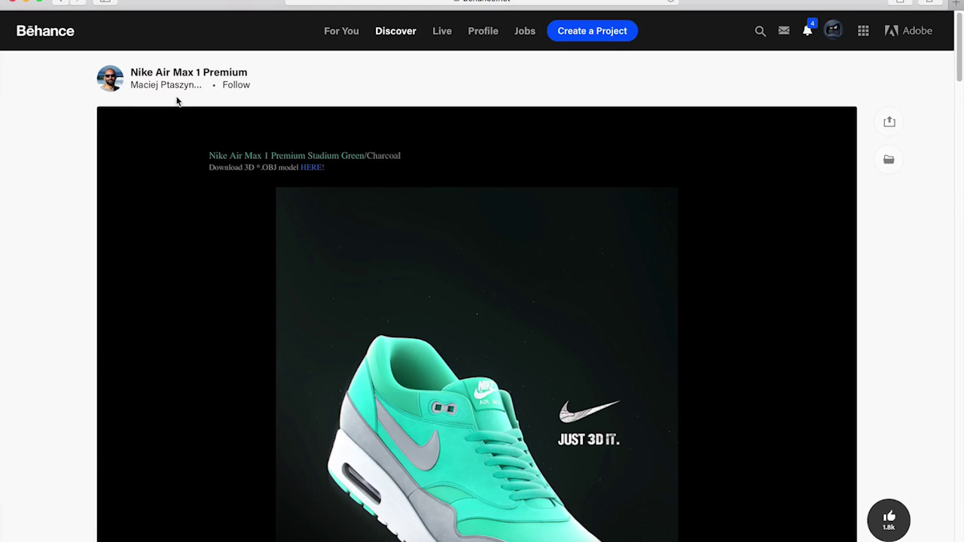
Look through the Nike Air Max 1 Premium project on Behance, from its renders down to the end of the page.
scroll(280, 194, down, 3)
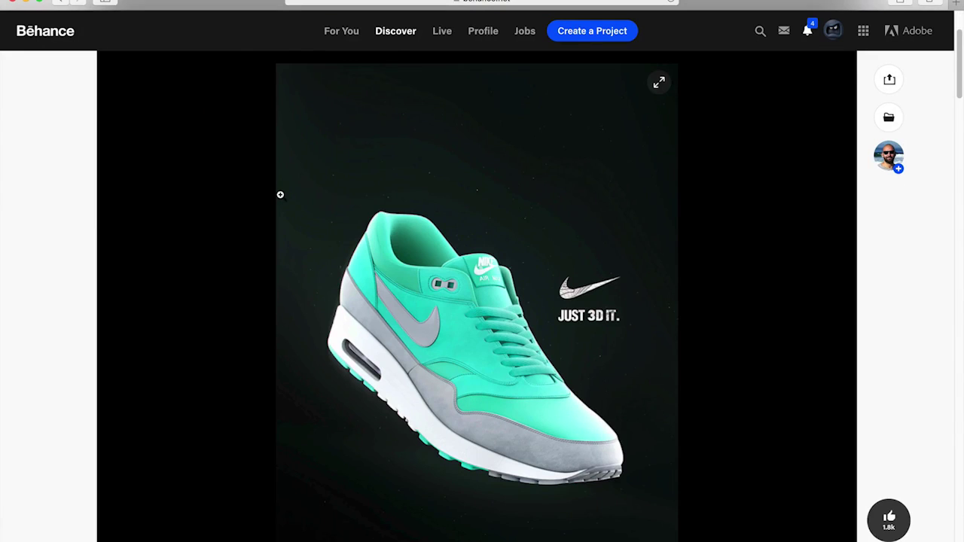
scroll(280, 195, down, 3)
scroll(280, 195, down, 10)
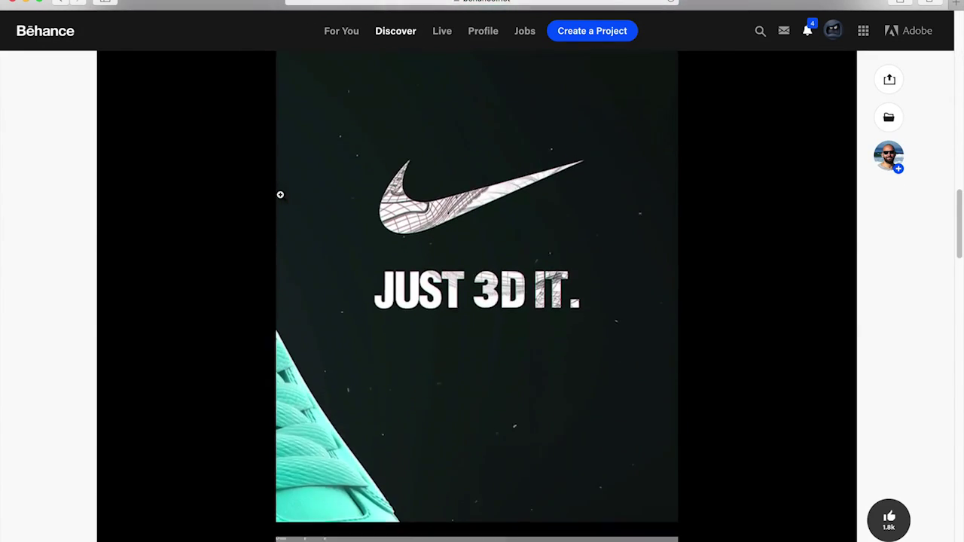
scroll(280, 195, down, 10)
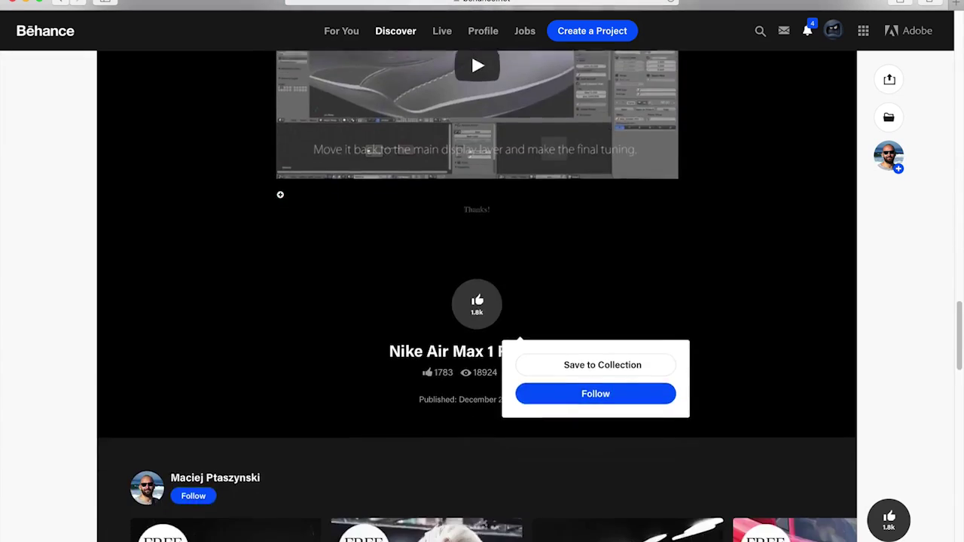
scroll(280, 194, up, 15)
scroll(280, 195, up, 5)
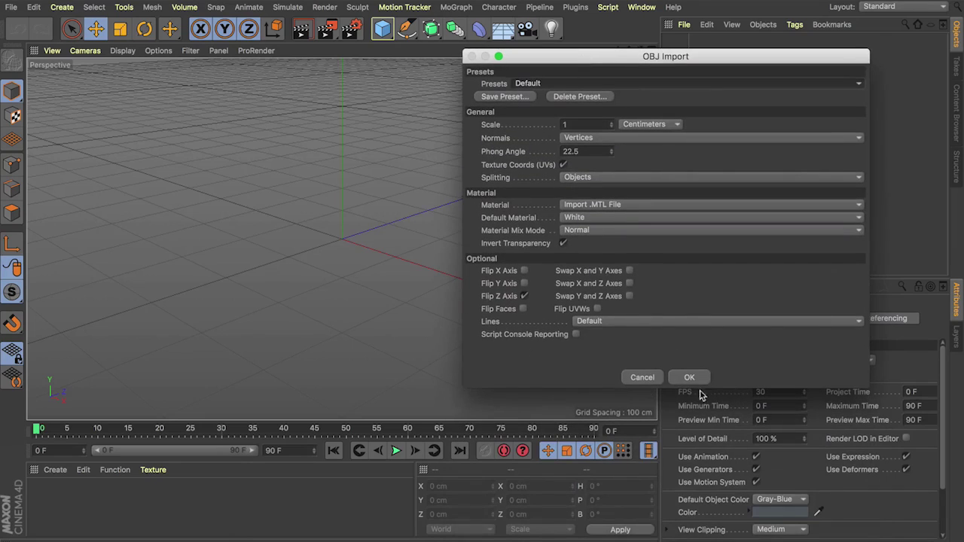
In Cinema 4D, import NikeAirmax_Hipoly.obj with the default settings and delete its Text_flipnormals.com object.
click(692, 378)
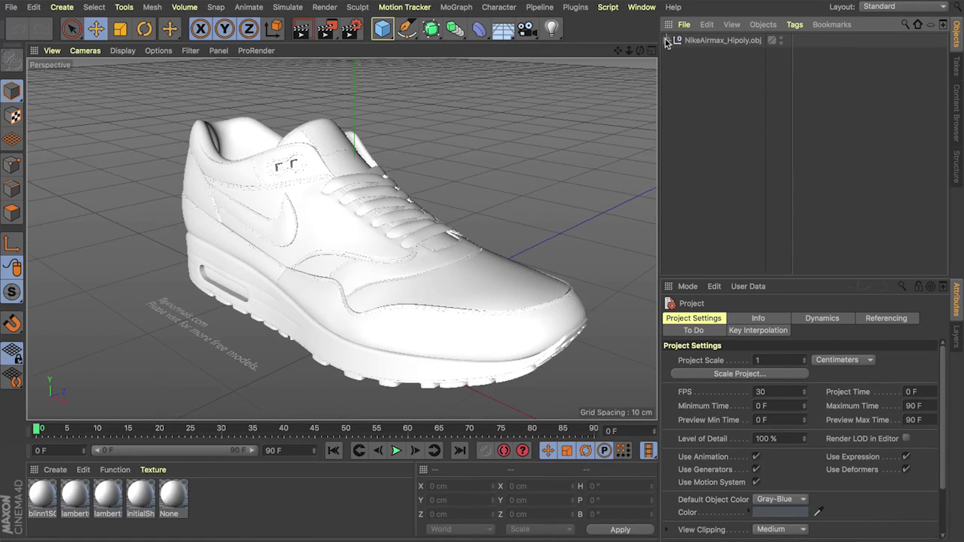
click(667, 41)
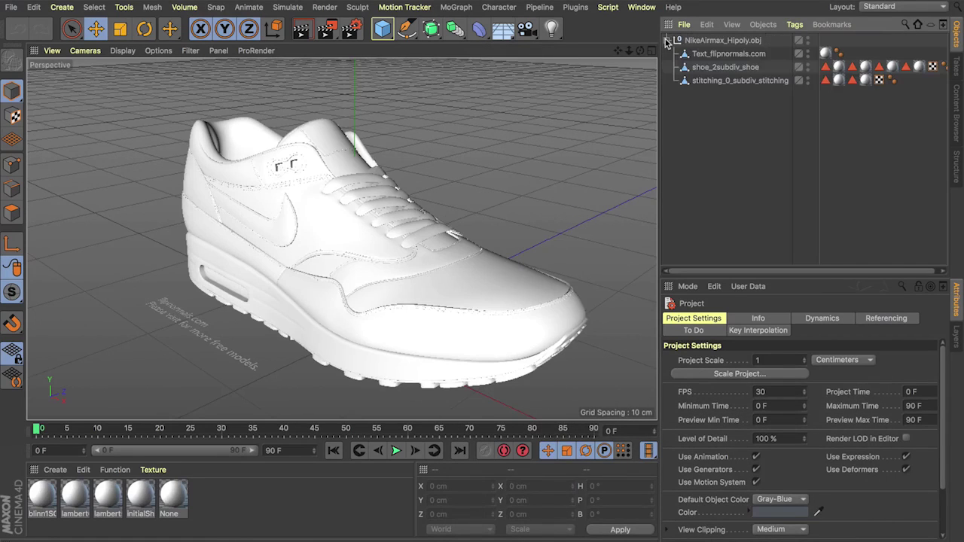
click(722, 55)
key(BackSpace)
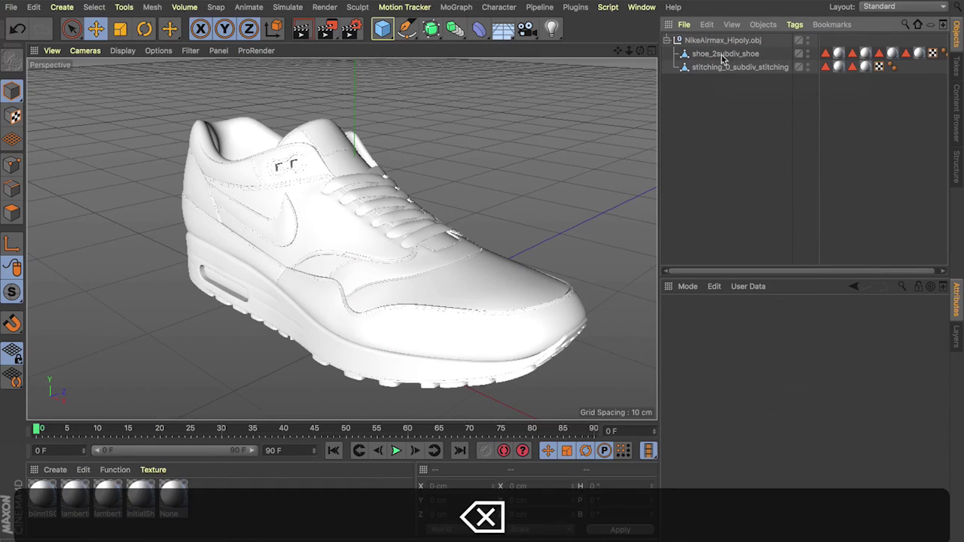
click(705, 56)
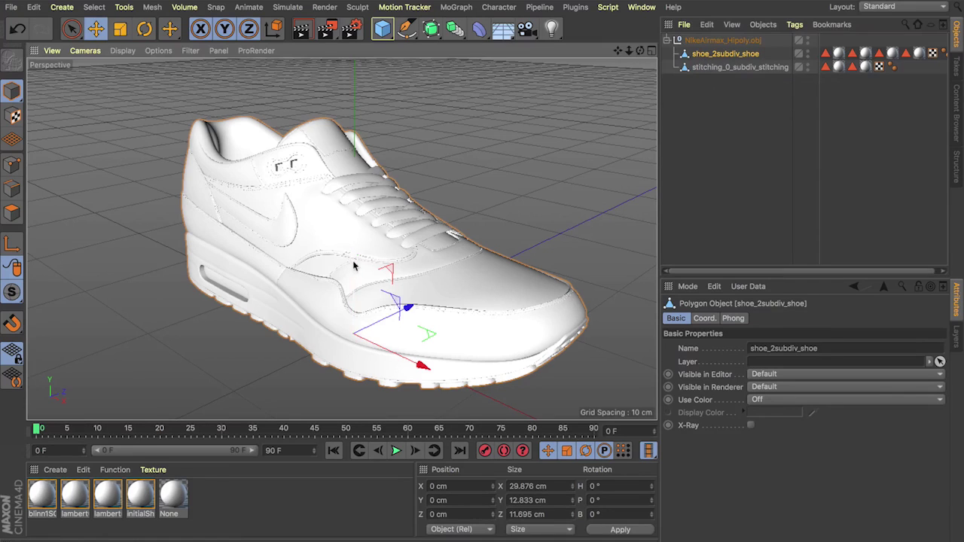
drag(351, 268, 355, 237)
key(super+z)
Delete the stitching_0_subdiv_stitching object from the imported shoe.
click(708, 67)
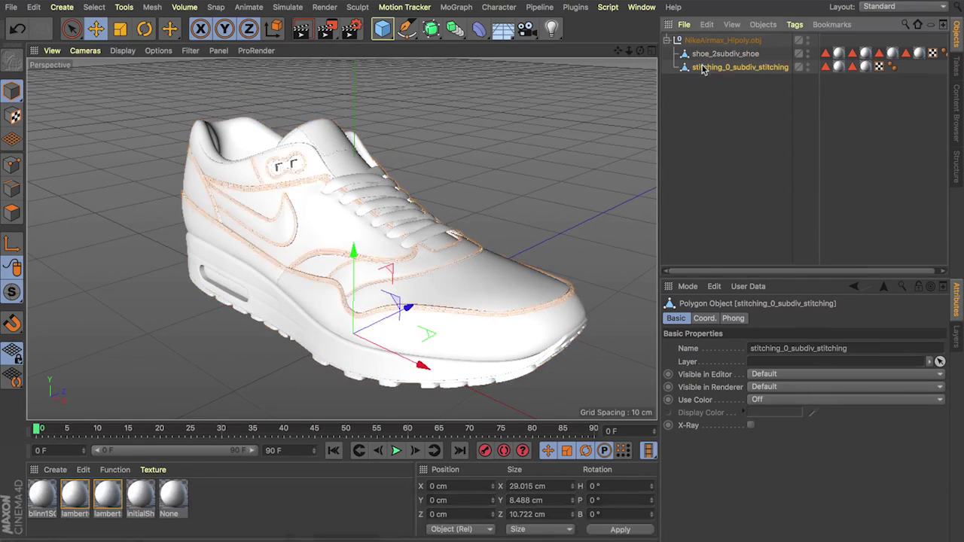
drag(354, 252, 350, 217)
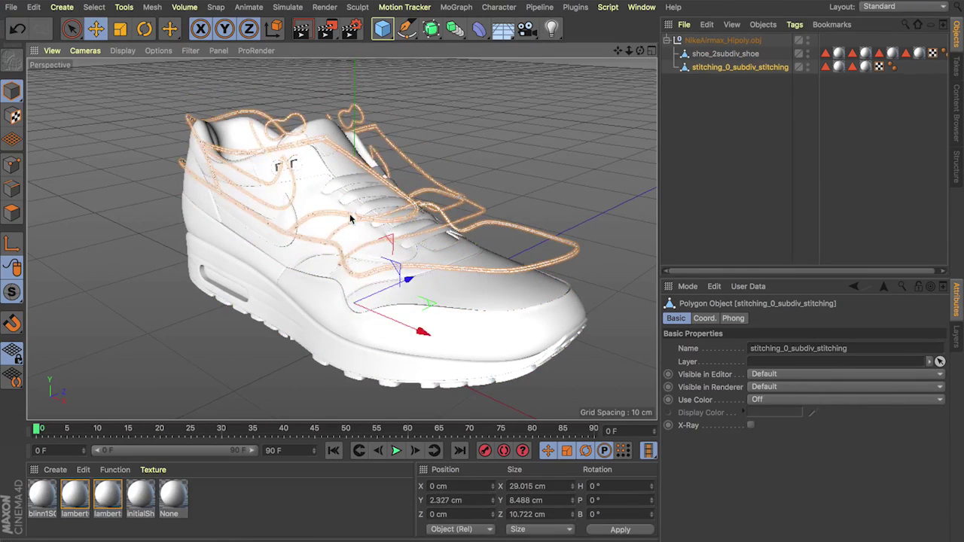
key(super+z)
key(BackSpace)
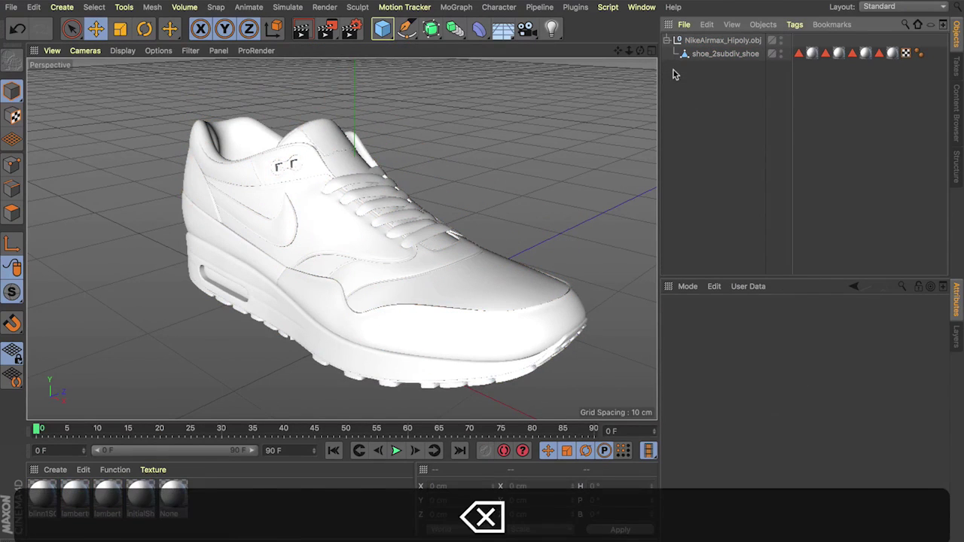
Remove all material and polygon selection tags from shoe_2subdiv_shoe, keeping its UVW and Phong tags.
click(711, 55)
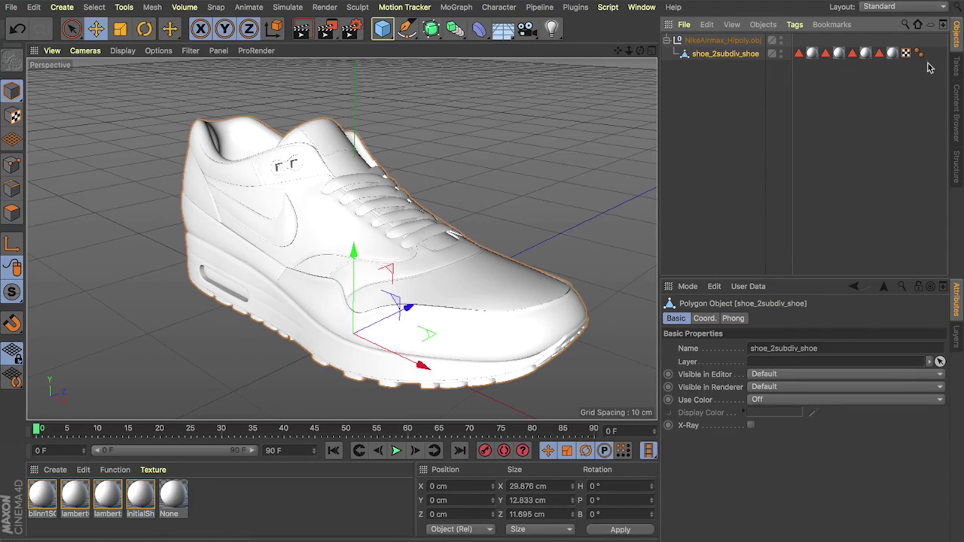
drag(885, 58, 797, 44)
key(BackSpace)
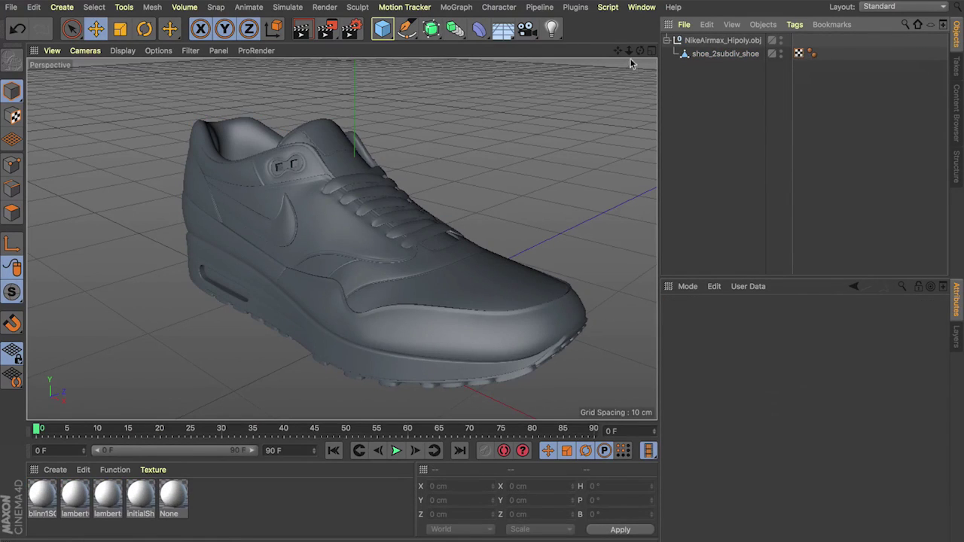
Add a default 200 cm cube at the origin as a size reference for the shoe.
scroll(495, 253, down, 6)
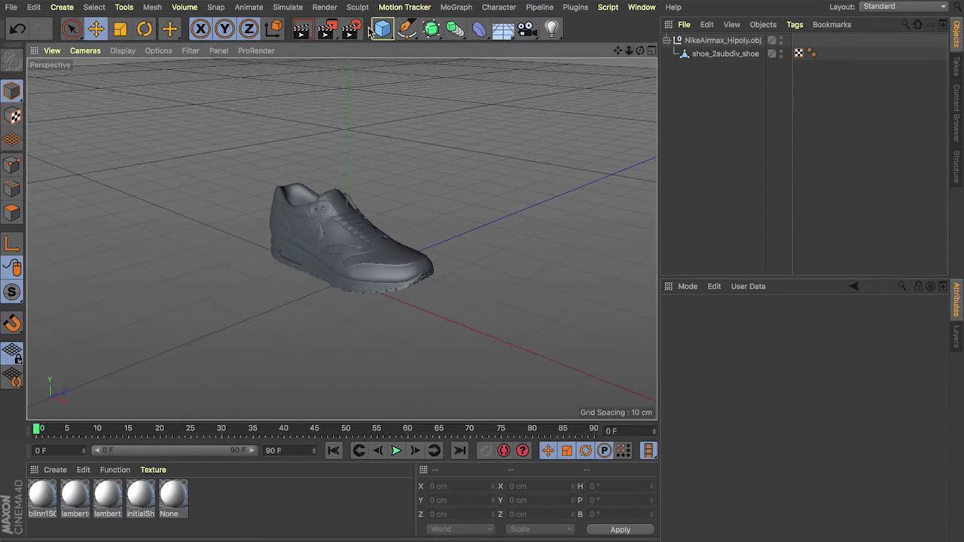
click(384, 31)
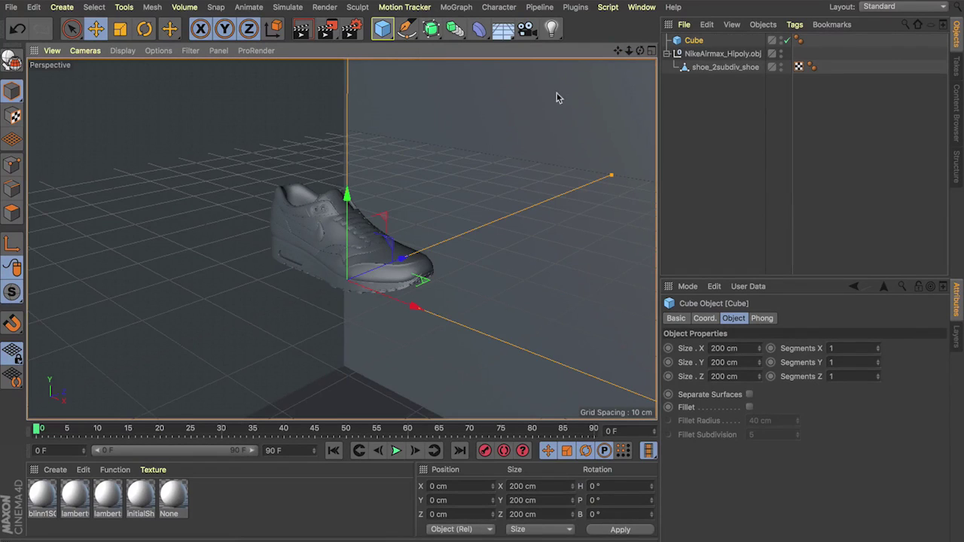
drag(630, 52, 549, 52)
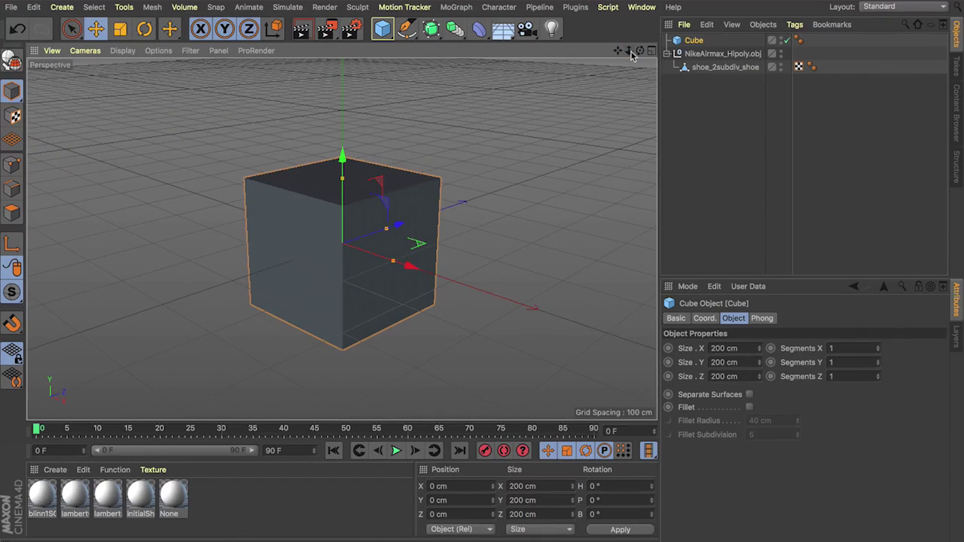
Scale shoe_2subdiv_shoe up uniformly to about 272 × 117 × 107 cm, using the cube as reference.
click(705, 67)
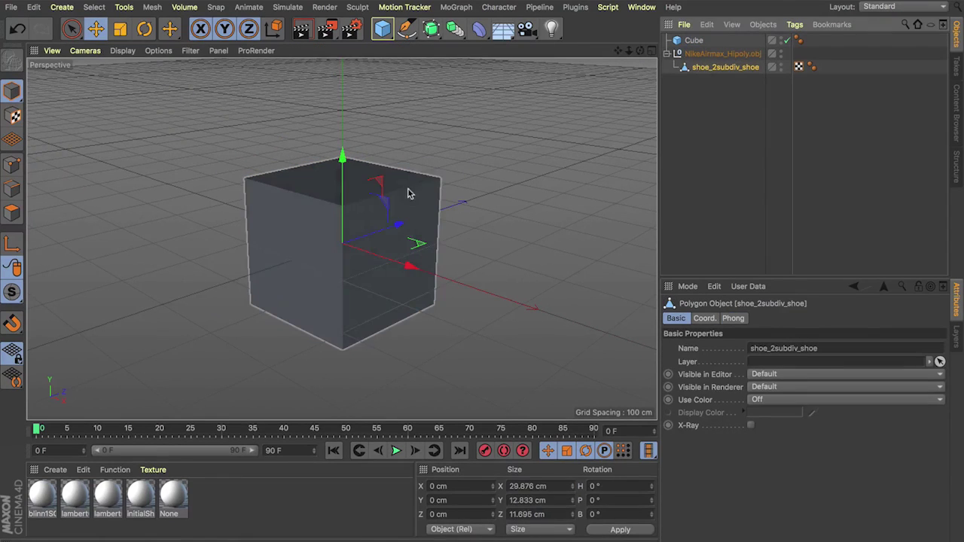
key(t)
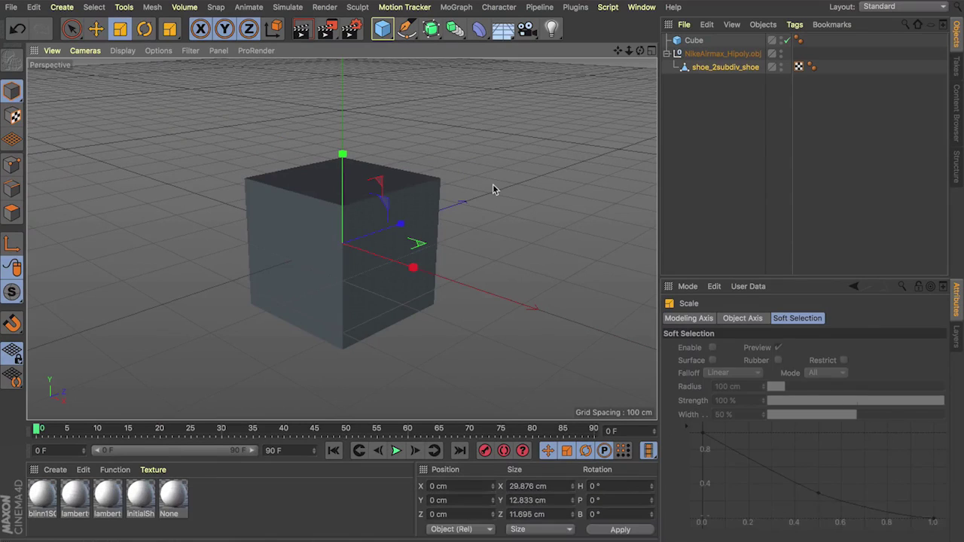
mouse_move(493, 190)
mouse_down()
mouse_move(542, 189)
mouse_move(493, 190)
mouse_up()
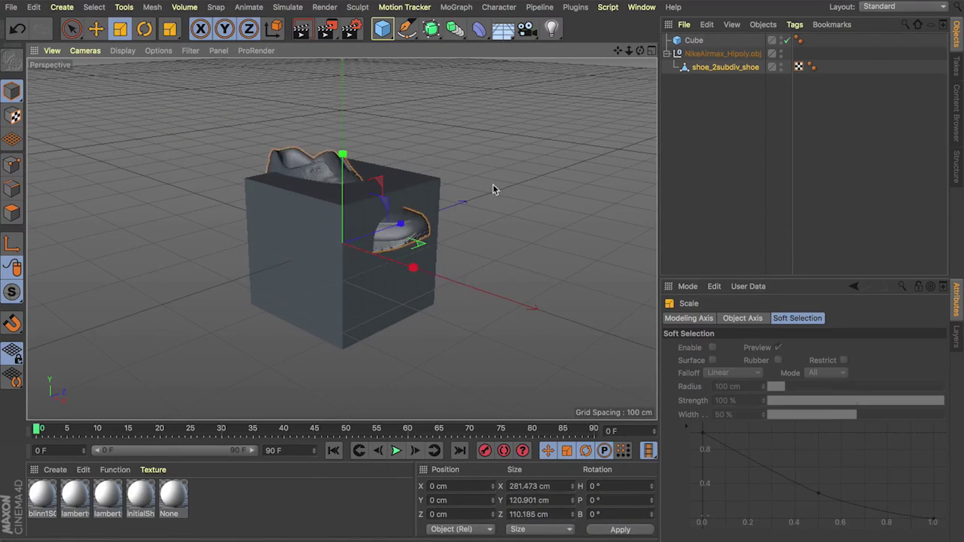
drag(579, 143, 507, 224)
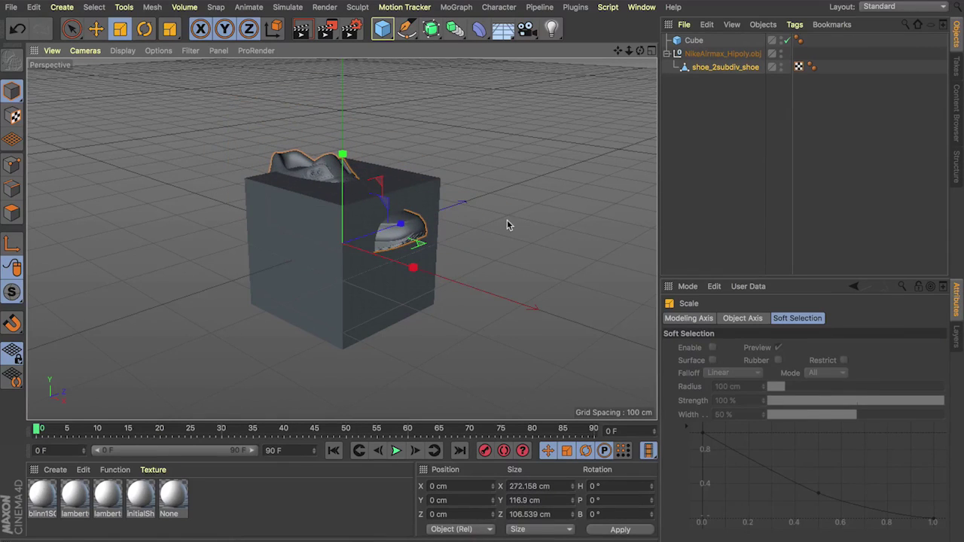
Delete the reference cube so that only the shoe remains in the scene.
click(691, 41)
key(BackSpace)
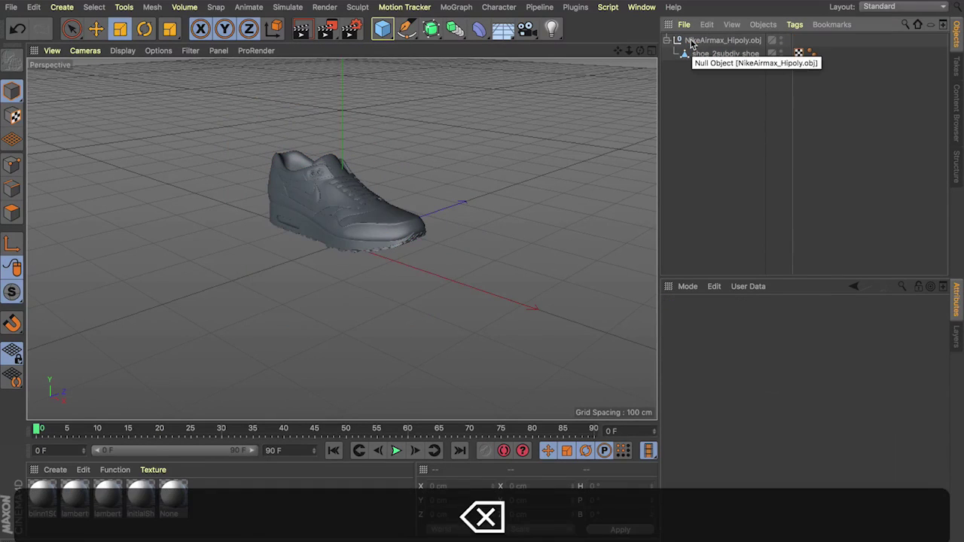
mouse_move(640, 51)
mouse_down()
mouse_move(557, 53)
mouse_move(667, 52)
mouse_move(613, 53)
mouse_move(641, 55)
mouse_up()
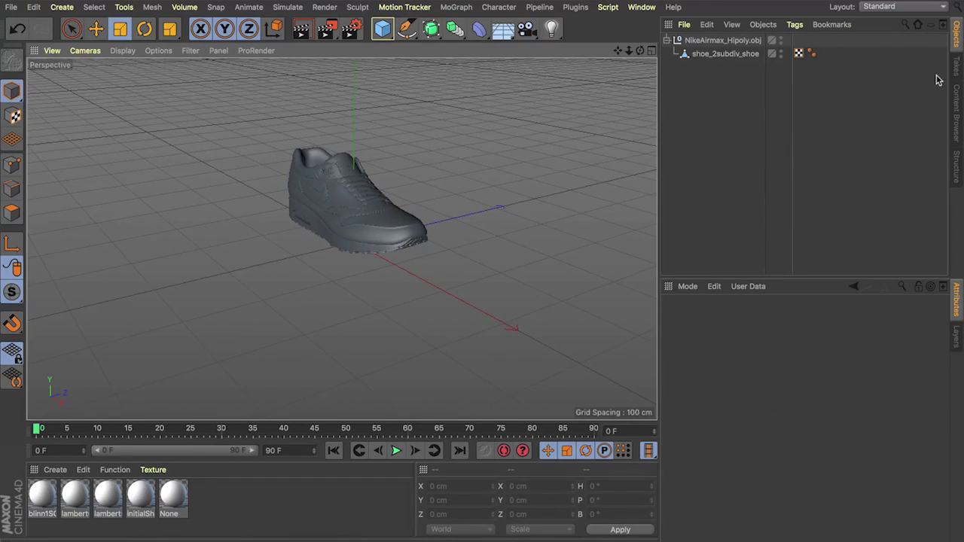
Load the Helmet - Football model from the Sports Items folder of the preset 3D objects library.
click(956, 109)
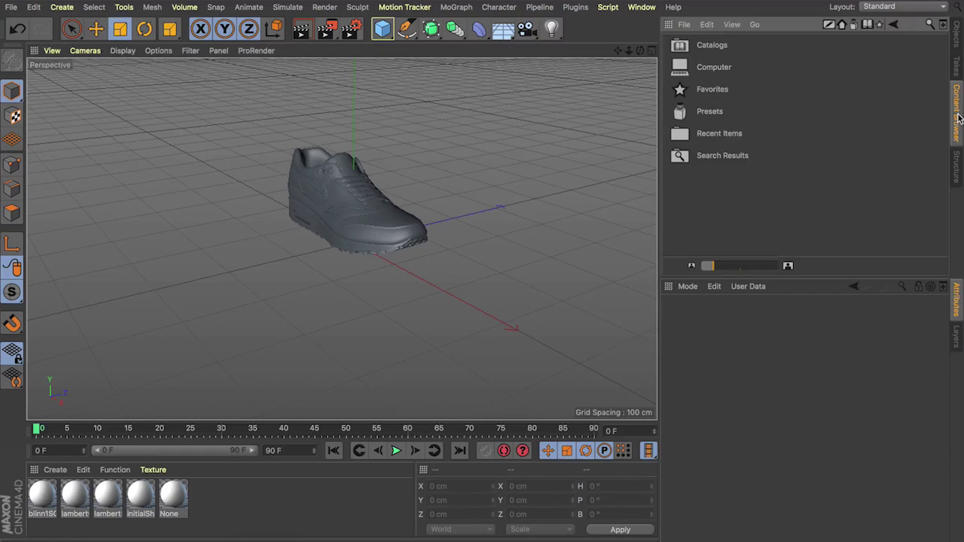
double_click(705, 112)
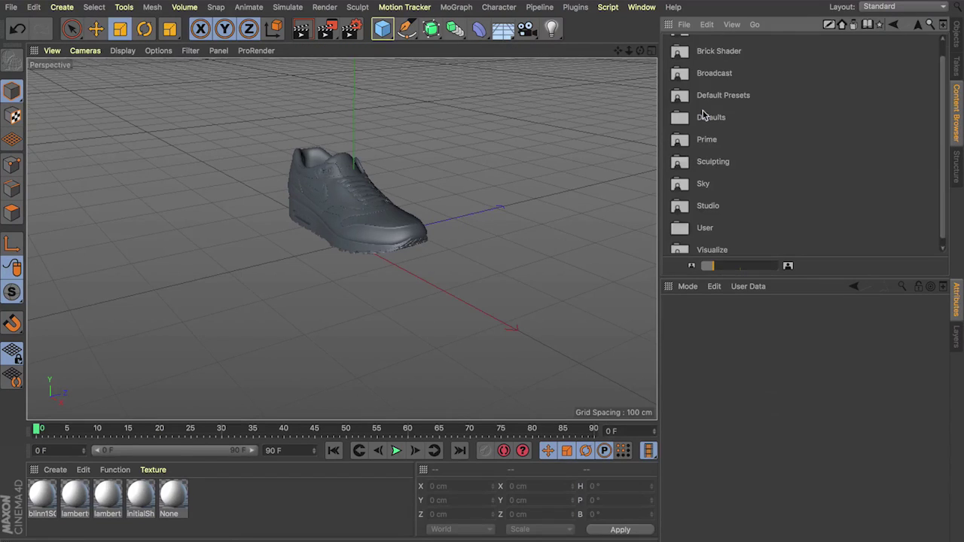
double_click(690, 92)
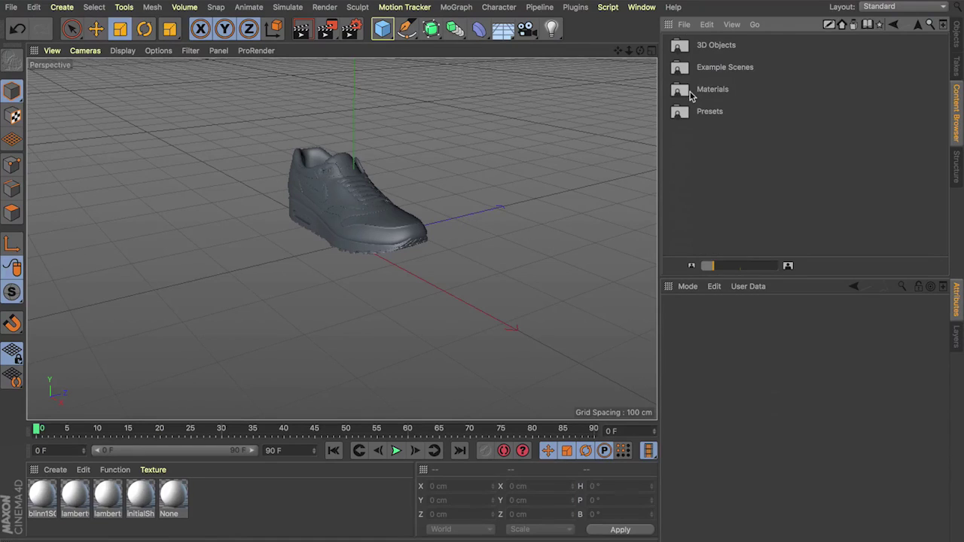
double_click(684, 47)
scroll(692, 154, down, 5)
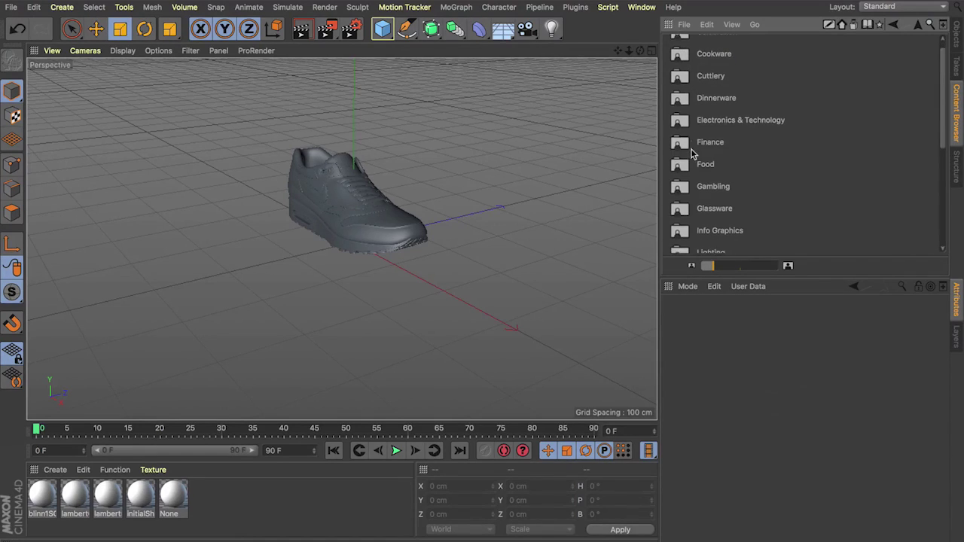
scroll(691, 154, down, 1)
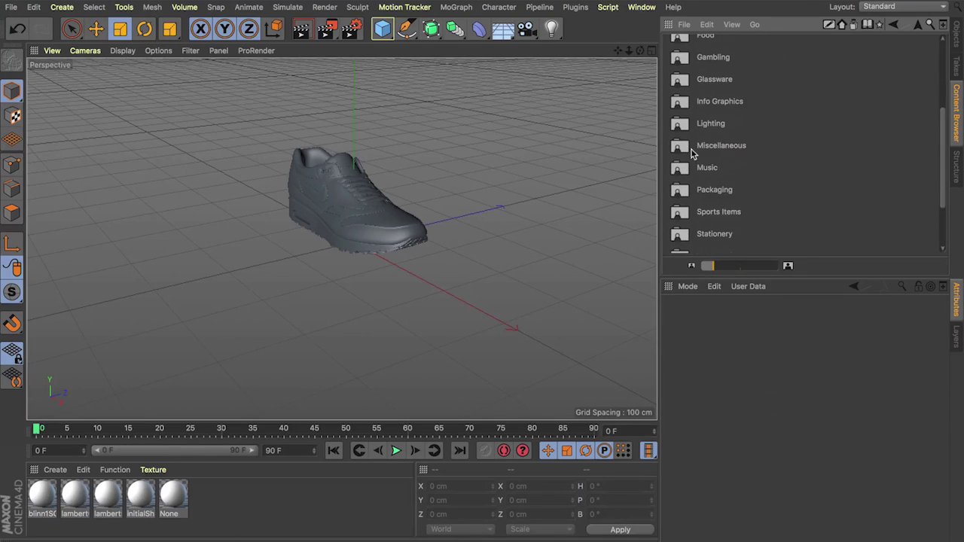
double_click(680, 214)
scroll(680, 218, down, 6)
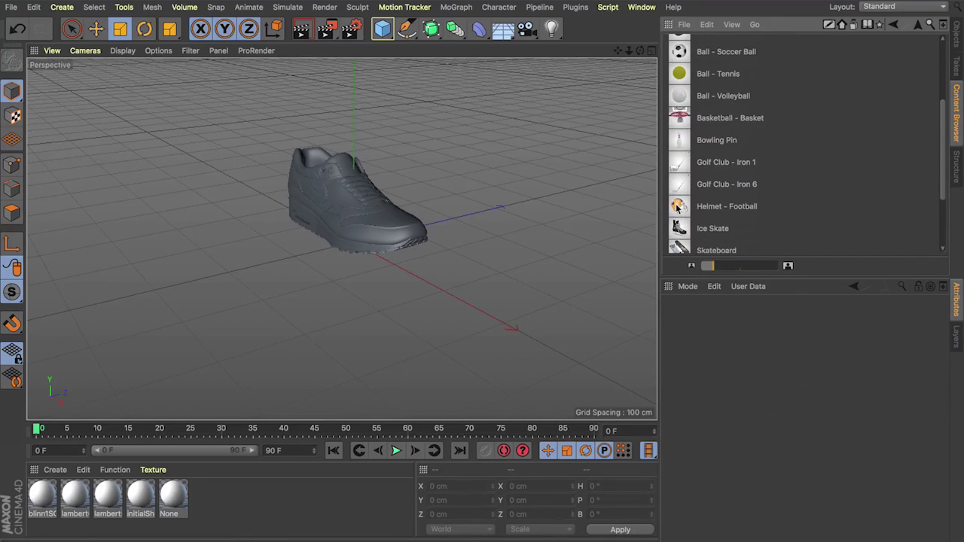
double_click(676, 208)
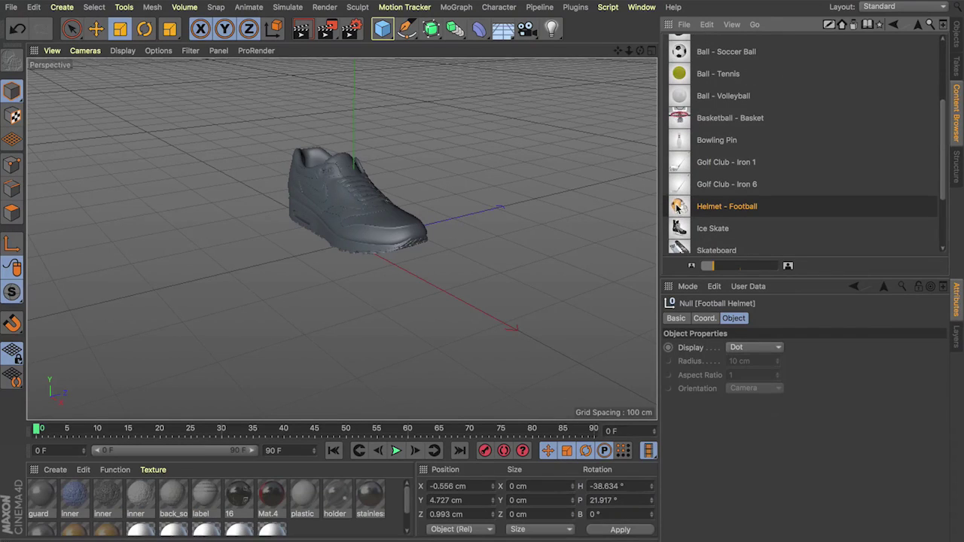
Inspect the child objects of the Football Helmet group in the object hierarchy.
click(958, 34)
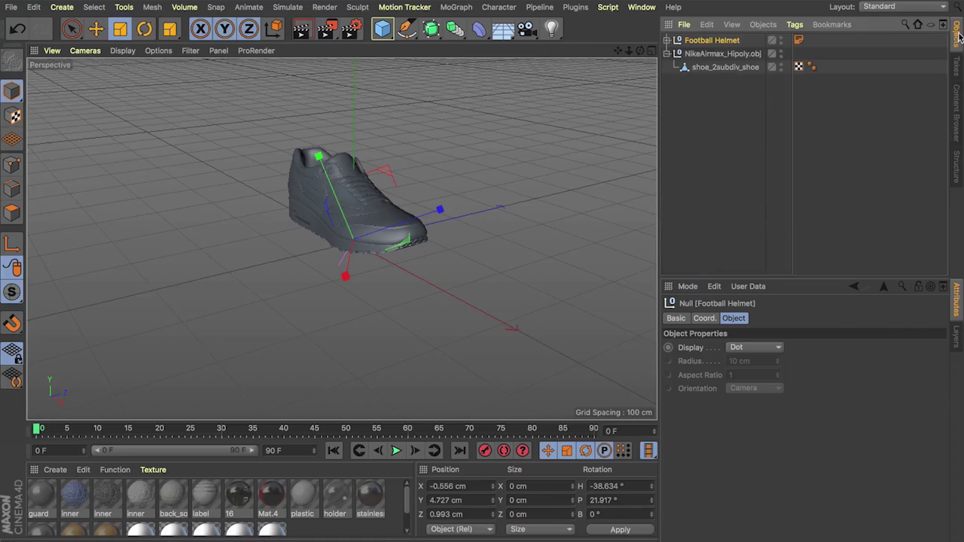
click(667, 40)
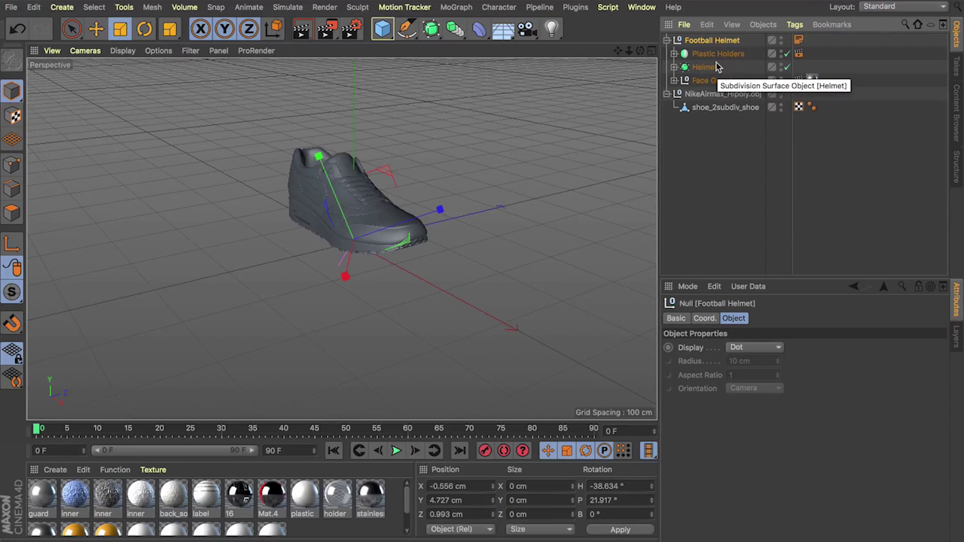
click(666, 40)
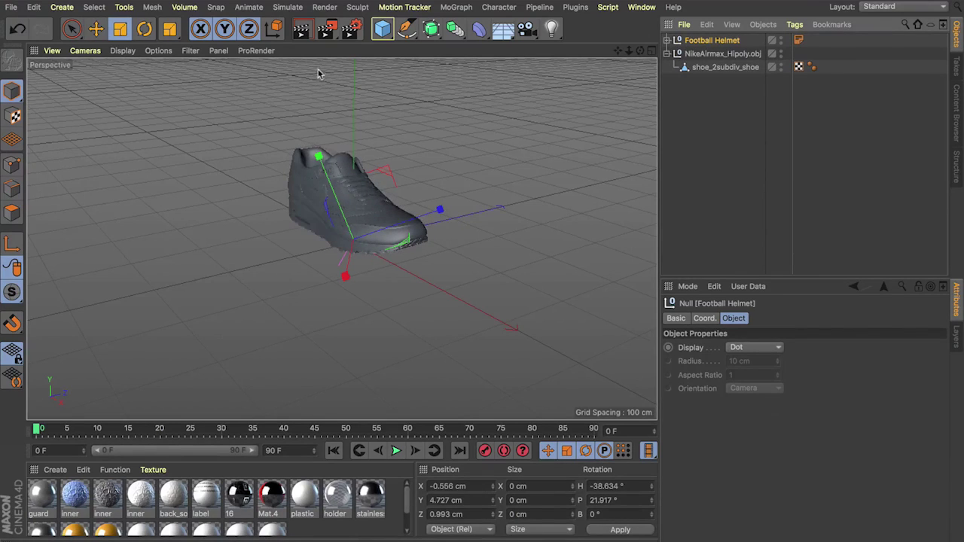
Switch to the world coordinate system and scale the Football Helmet group up to roughly the shoe's size.
click(273, 30)
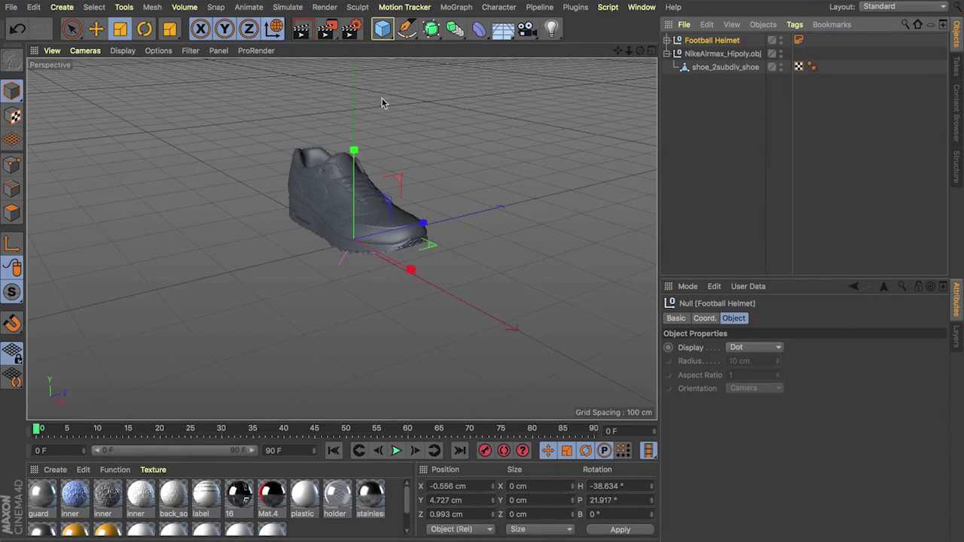
key(t)
drag(460, 116, 519, 117)
drag(450, 149, 519, 149)
mouse_move(450, 161)
mouse_down()
mouse_move(545, 161)
mouse_move(465, 167)
mouse_up()
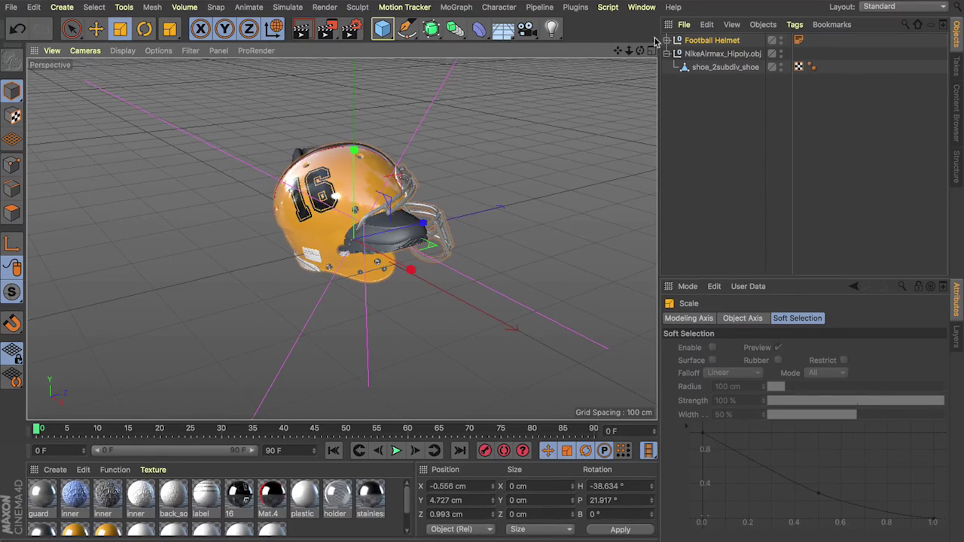
drag(640, 51, 525, 67)
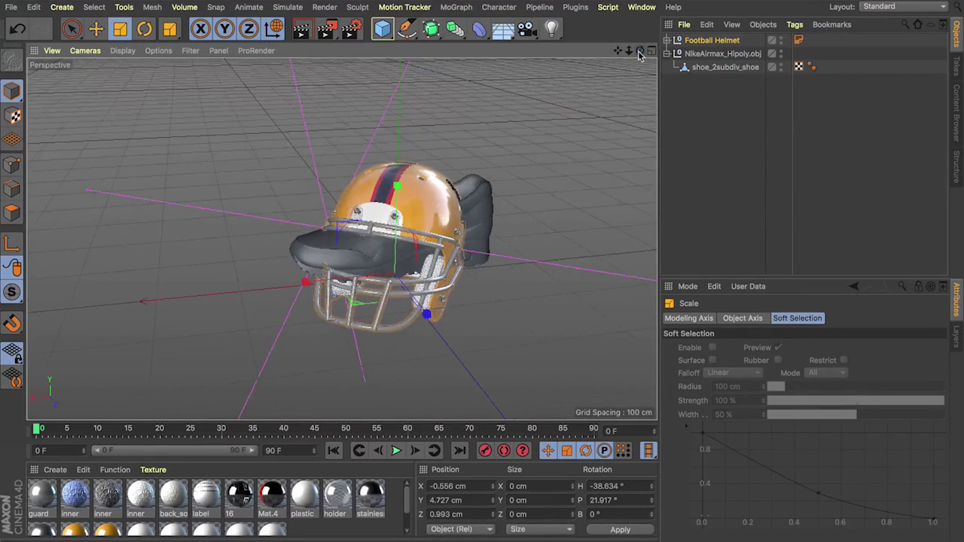
Rotate the Football Helmet about the world vertical axis to a heading of about -87° so it lines up with the shoe.
key(e)
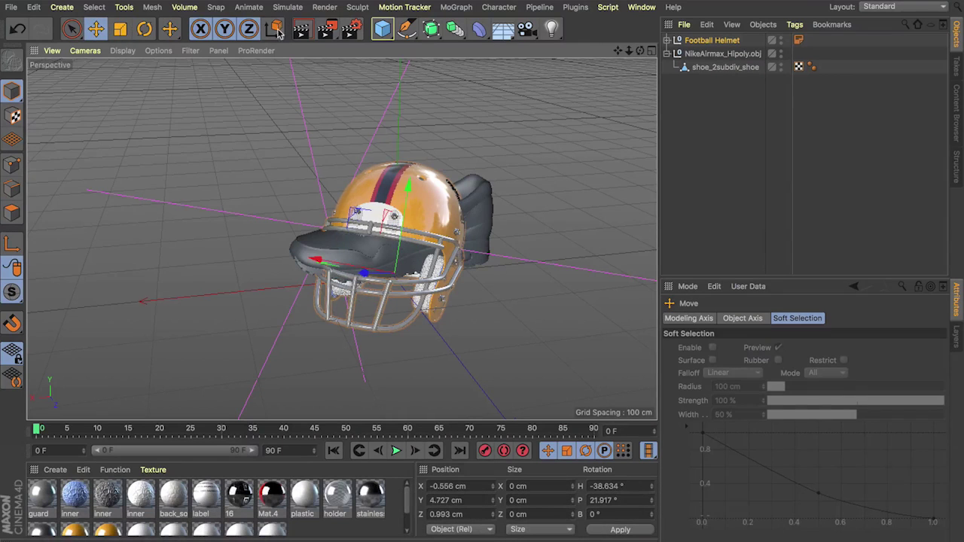
click(273, 29)
key(r)
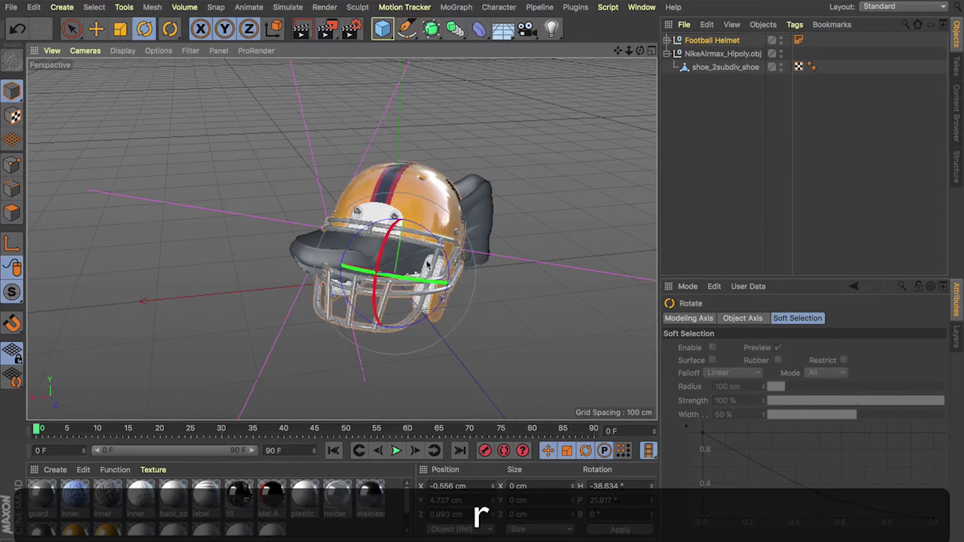
click(275, 25)
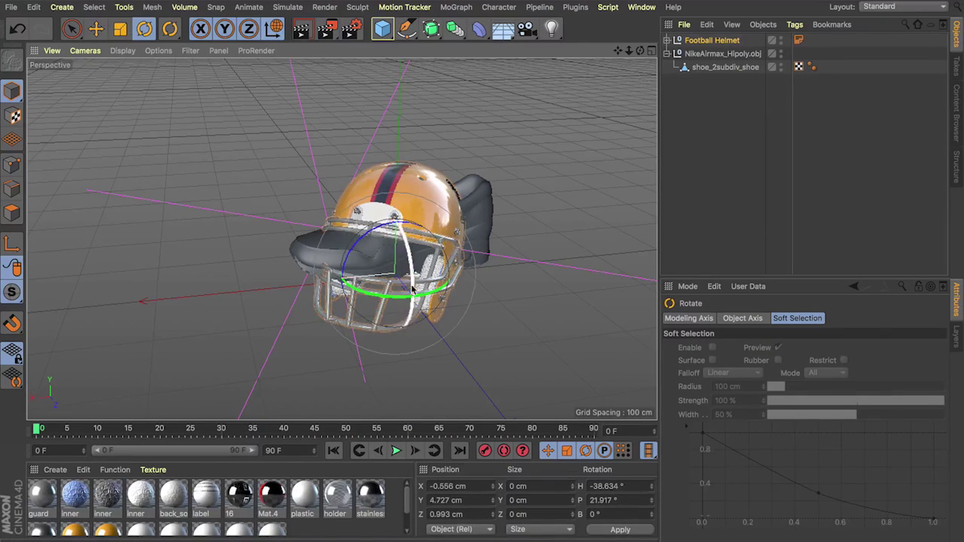
drag(426, 296, 362, 299)
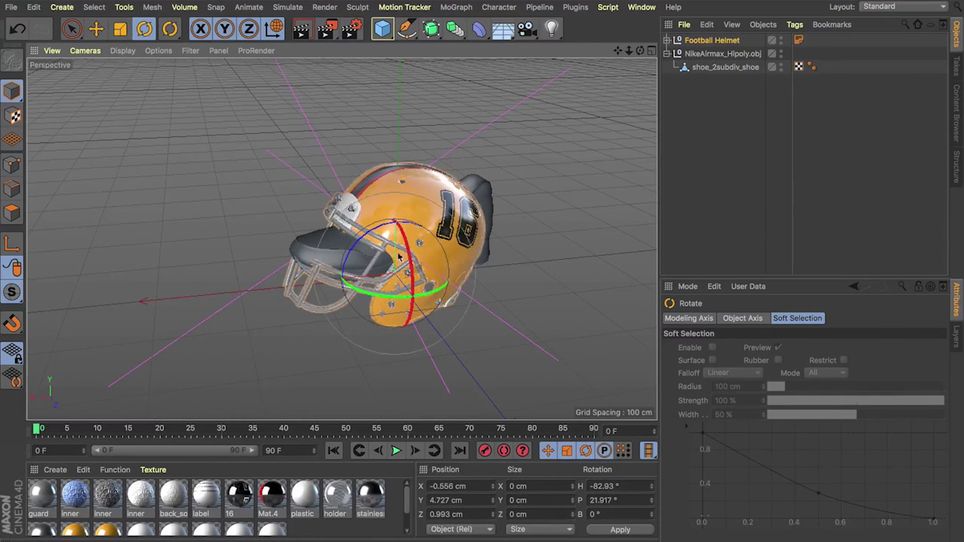
click(652, 50)
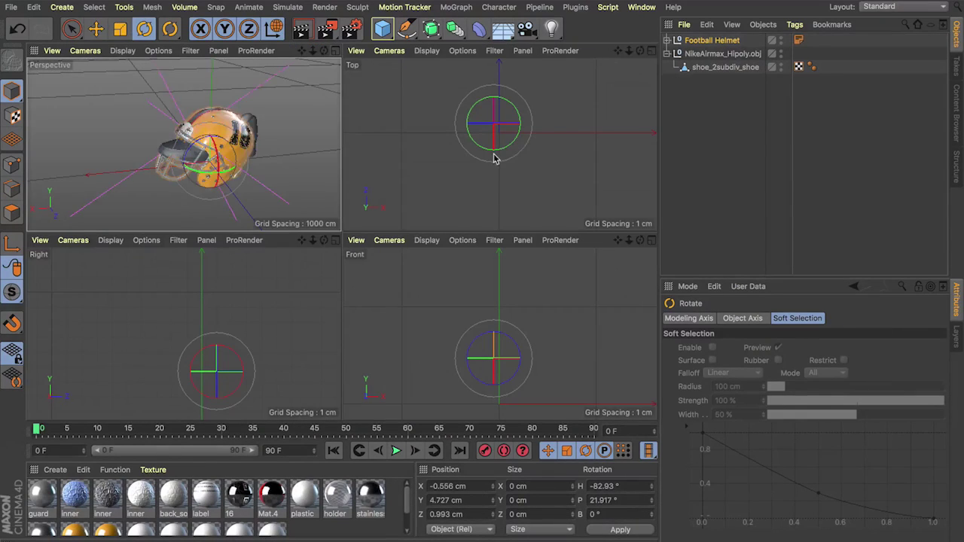
key(s)
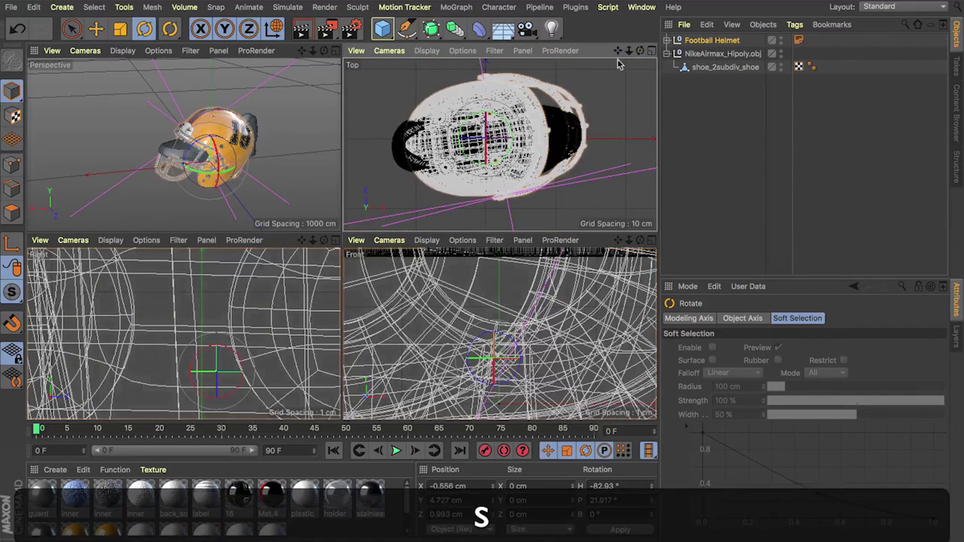
drag(503, 118, 500, 123)
Move the Football Helmet over the shoe, to about -17 cm in X and 52 cm in Y.
key(e)
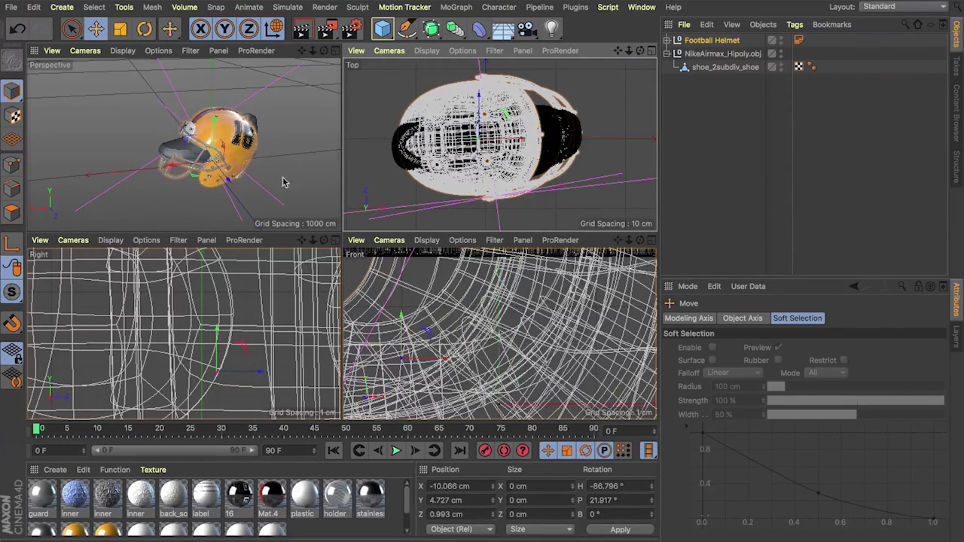
key(s)
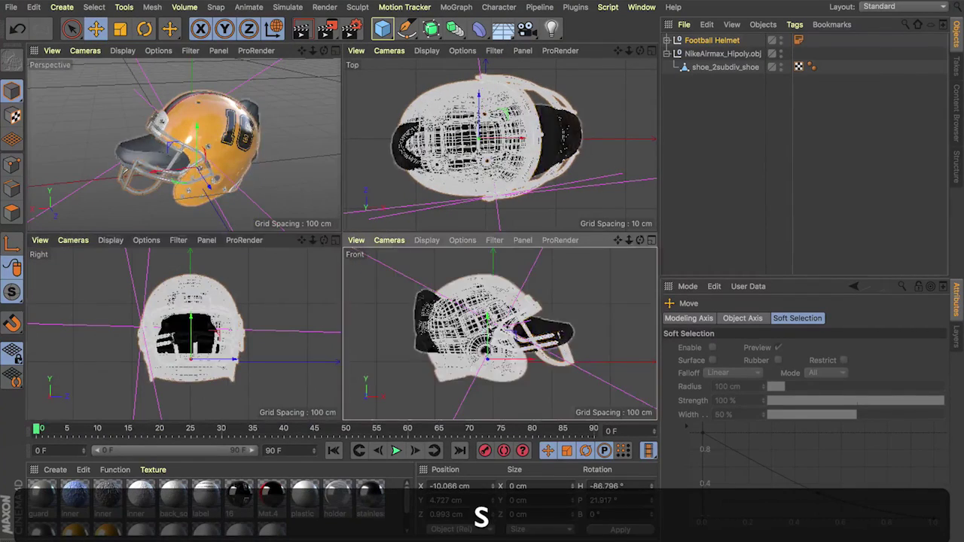
drag(489, 321, 489, 291)
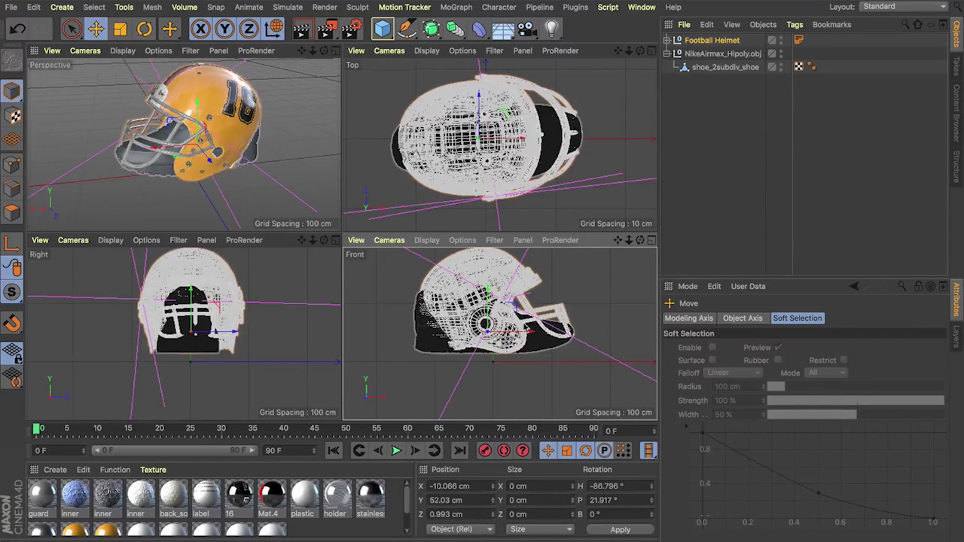
key(e)
drag(531, 330, 528, 331)
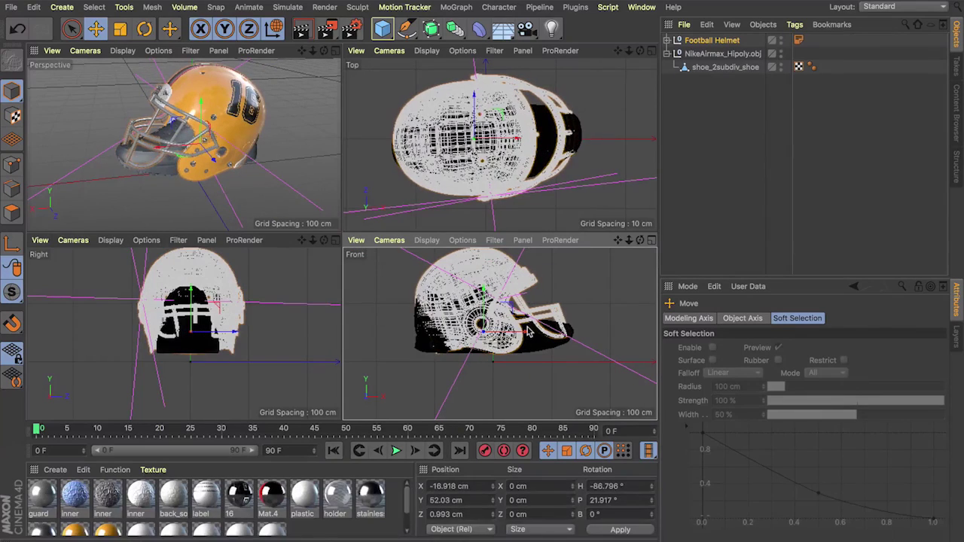
Scale the Football Helmet to match the length of the shoe.
key(t)
drag(579, 312, 597, 291)
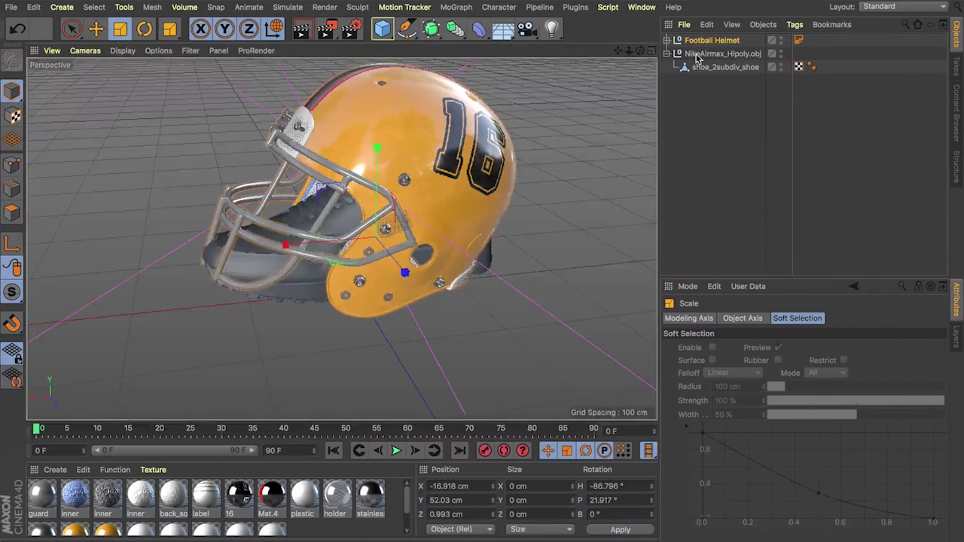
mouse_move(640, 51)
mouse_down()
mouse_move(746, 34)
mouse_move(619, 52)
mouse_move(642, 52)
mouse_up()
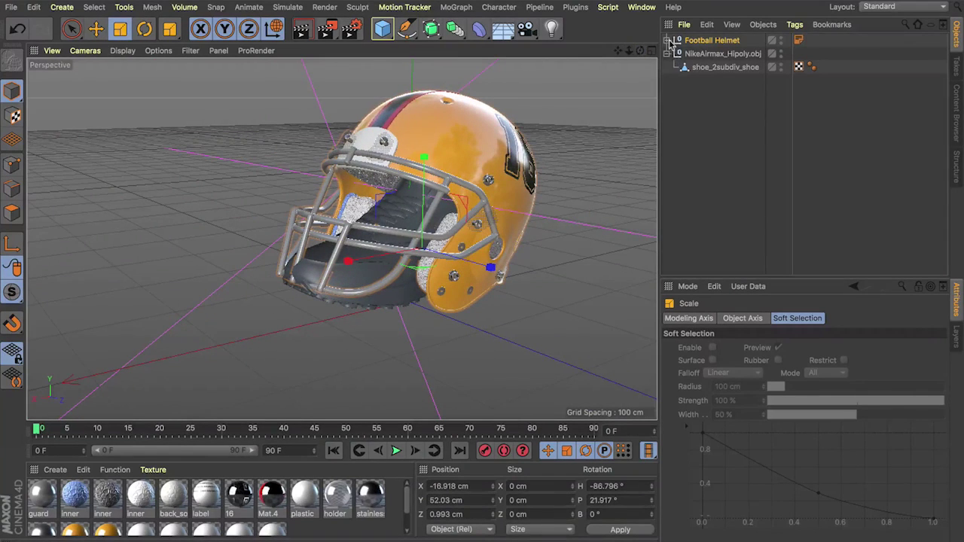
Expand the Football Helmet group and add a Connect object to the scene.
click(668, 41)
click(673, 54)
click(674, 55)
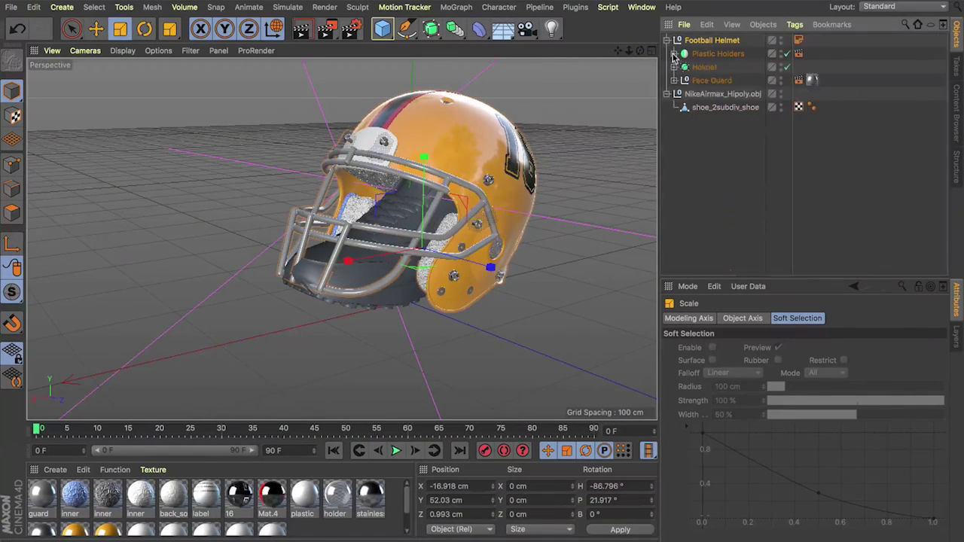
click(674, 54)
click(674, 54)
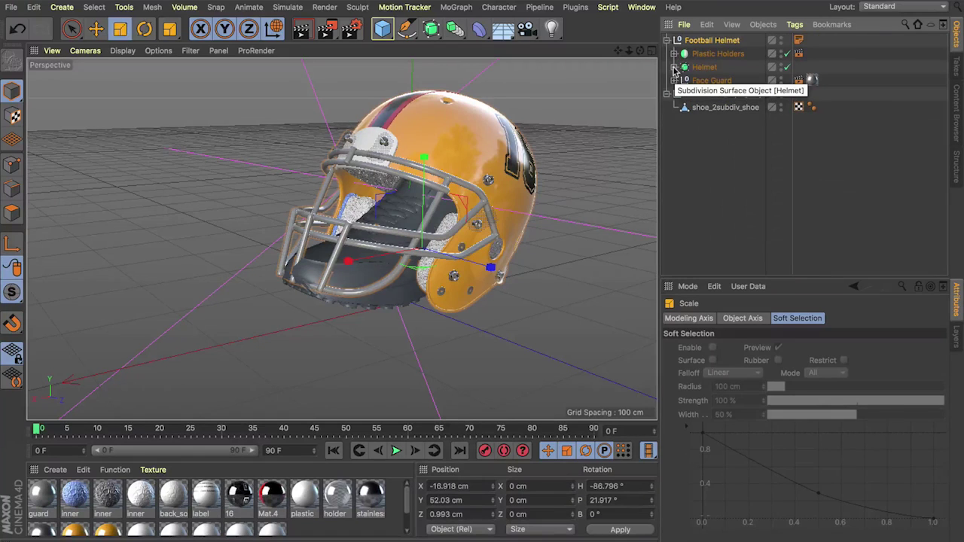
click(717, 54)
click(454, 28)
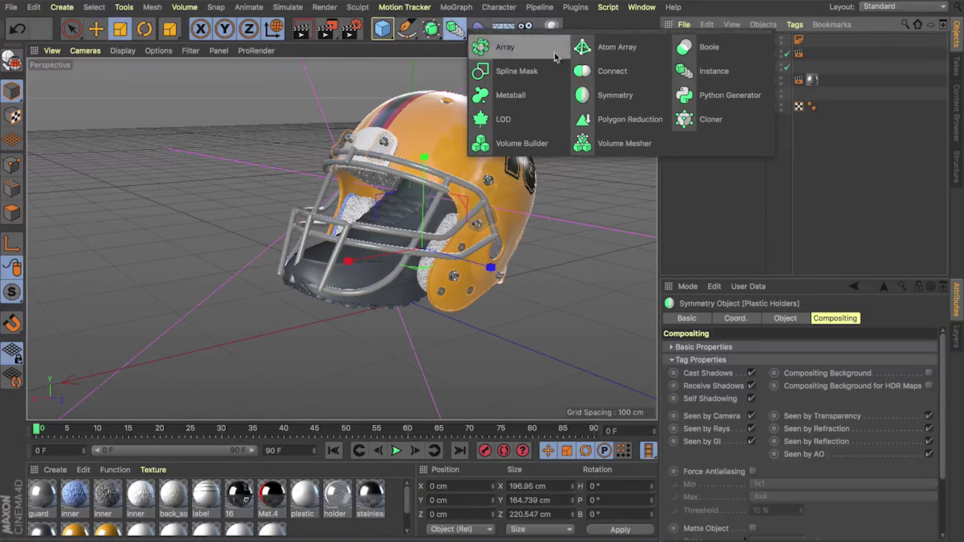
click(613, 70)
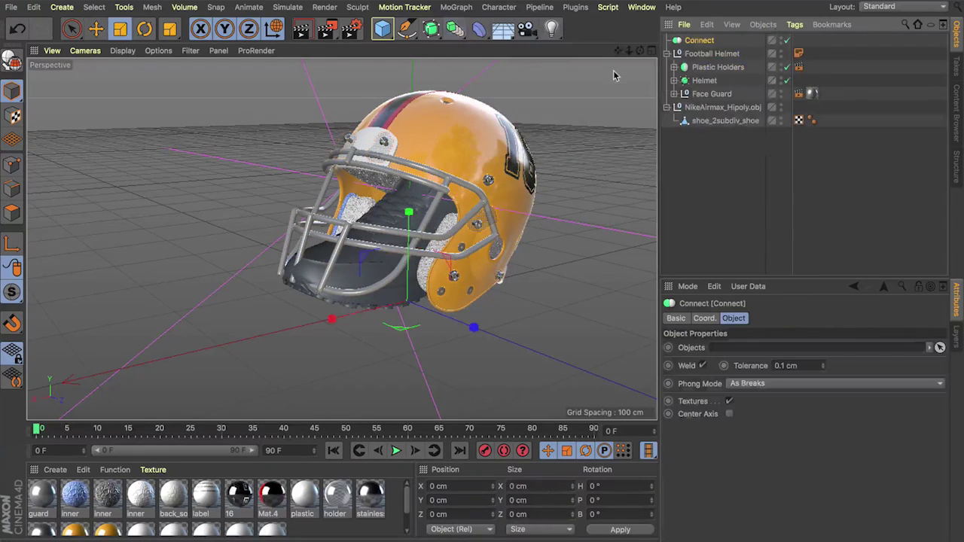
Make the Plastic Holders, Helmet and Face Guard objects children of the Connect object.
click(716, 67)
shift+click(711, 94)
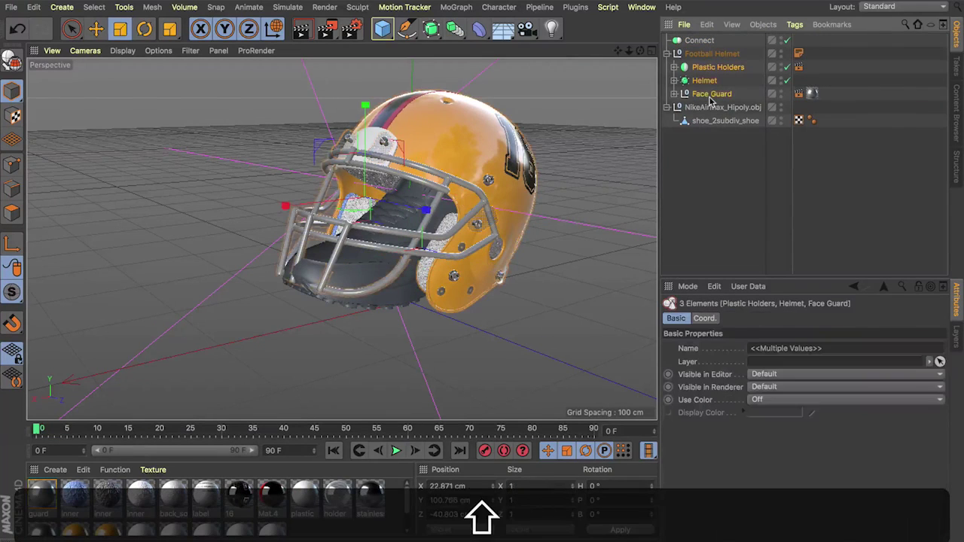
drag(703, 78, 701, 42)
click(702, 42)
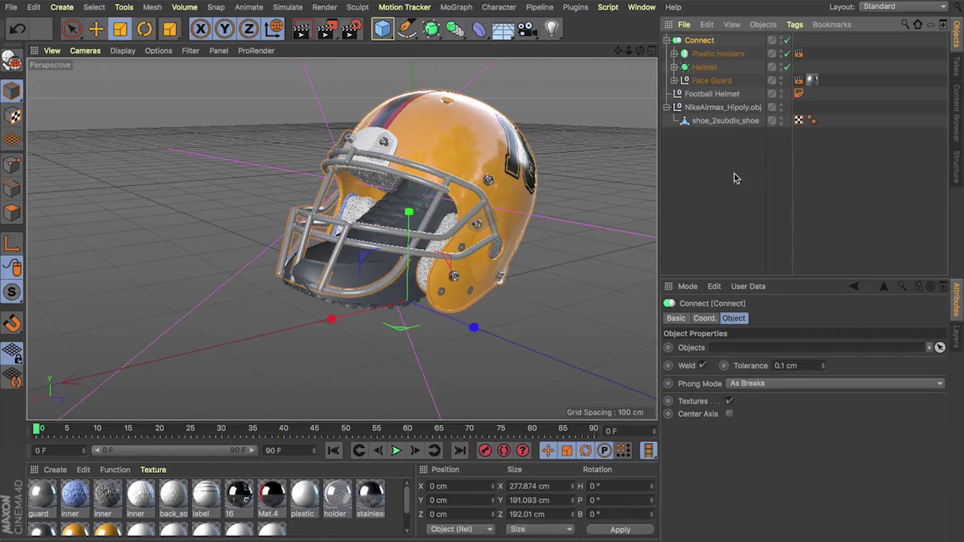
Set the Connect object's Phong Mode to Highest and make the object editable.
click(742, 384)
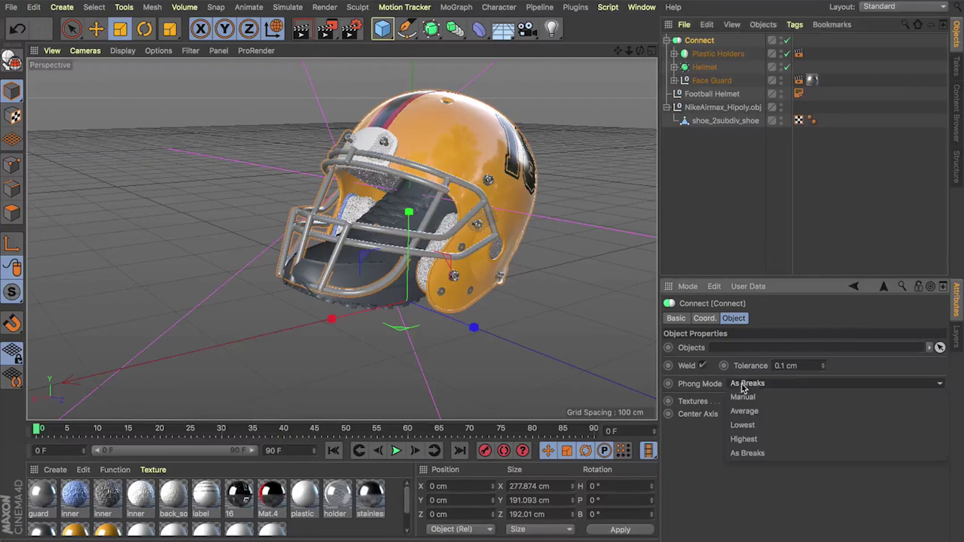
click(745, 439)
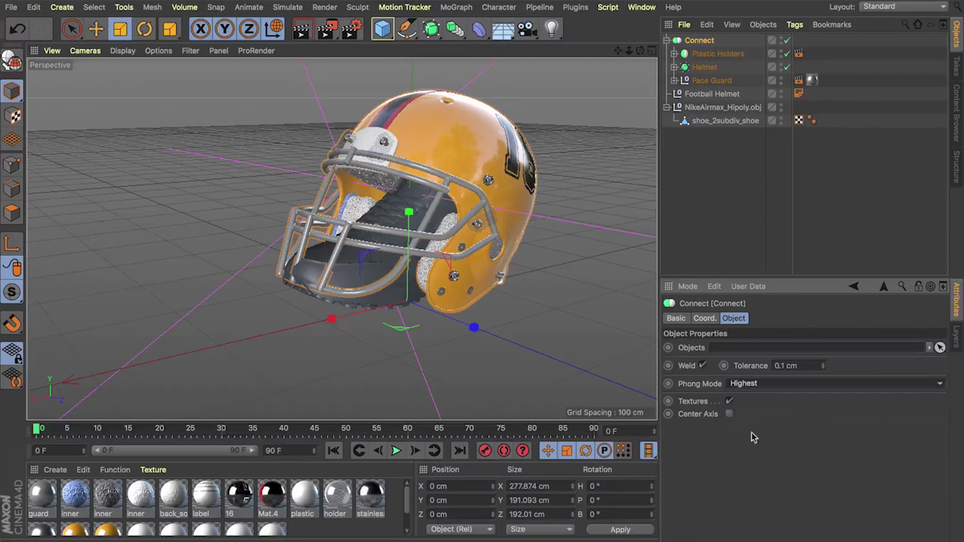
key(c)
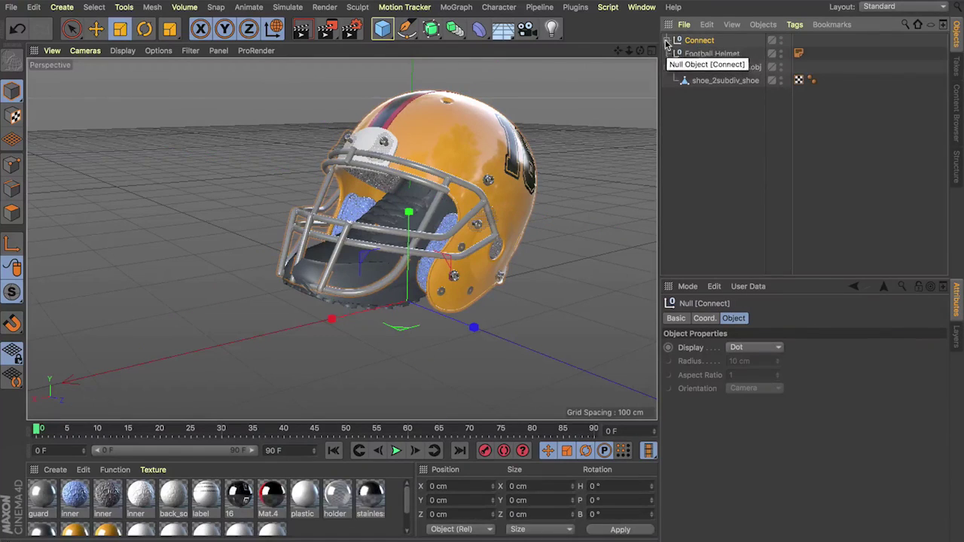
Move the merged helmet mesh out of the Connect null, and delete the empty Connect and Football Helmet nulls.
drag(702, 57, 699, 38)
click(702, 55)
key(BackSpace)
click(702, 54)
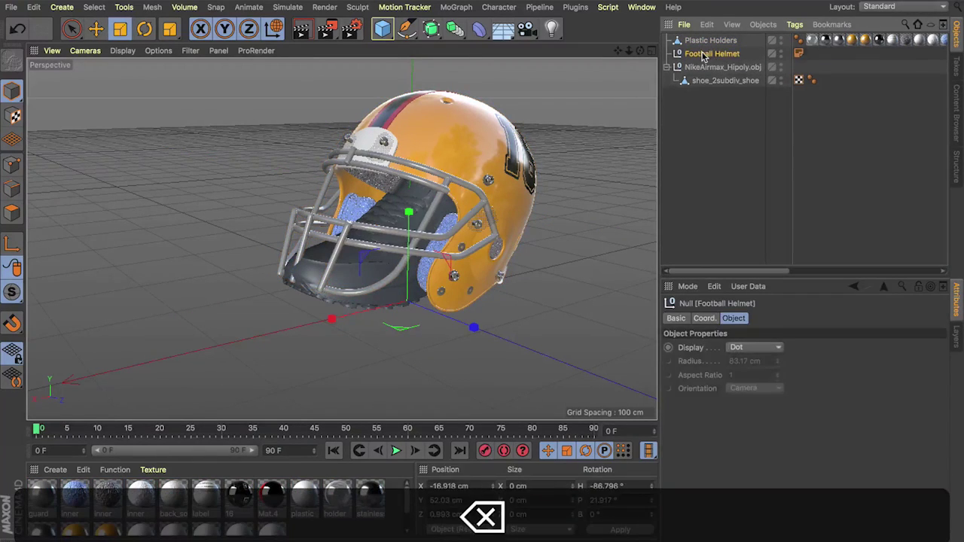
key(BackSpace)
Rename the Plastic Holders mesh as Helmet and the shoe_2subdiv_shoe mesh as Shoe.
click(703, 40)
key(Return)
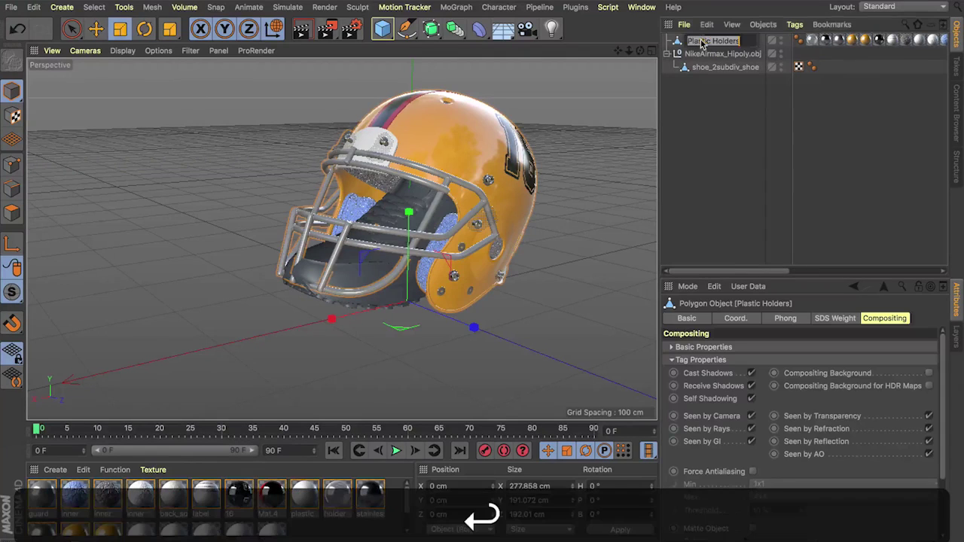
text(Helmet)
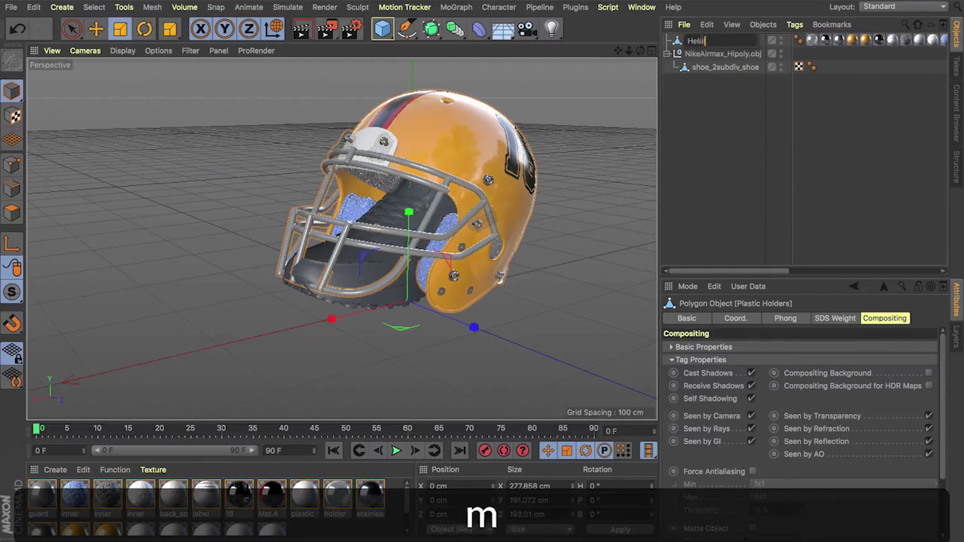
key(Return)
click(700, 67)
key(shift+Return)
text(Shoe)
key(Return)
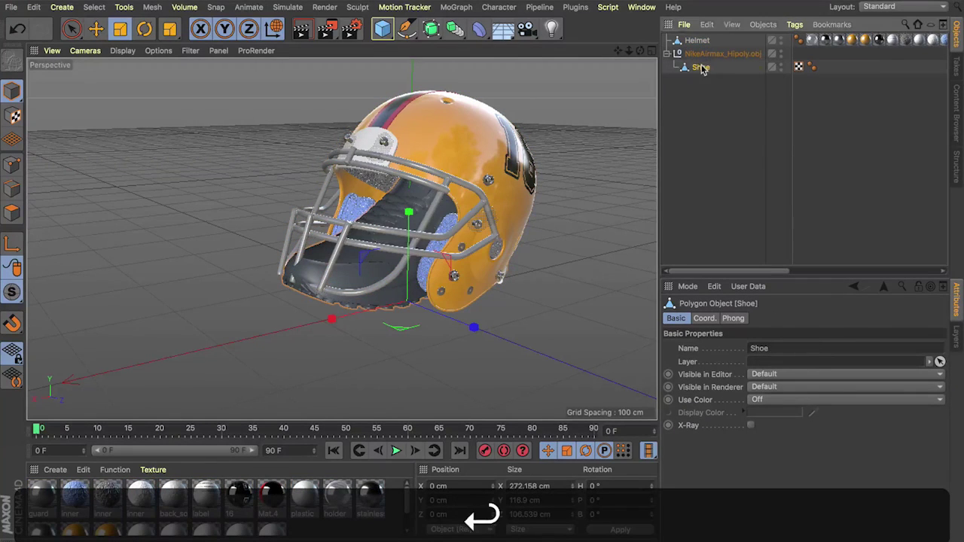
Delete all texture and selection tags from the Helmet object.
mouse_move(808, 51)
mouse_down()
mouse_move(869, 24)
mouse_move(961, 17)
mouse_move(948, 36)
mouse_move(810, 42)
mouse_up()
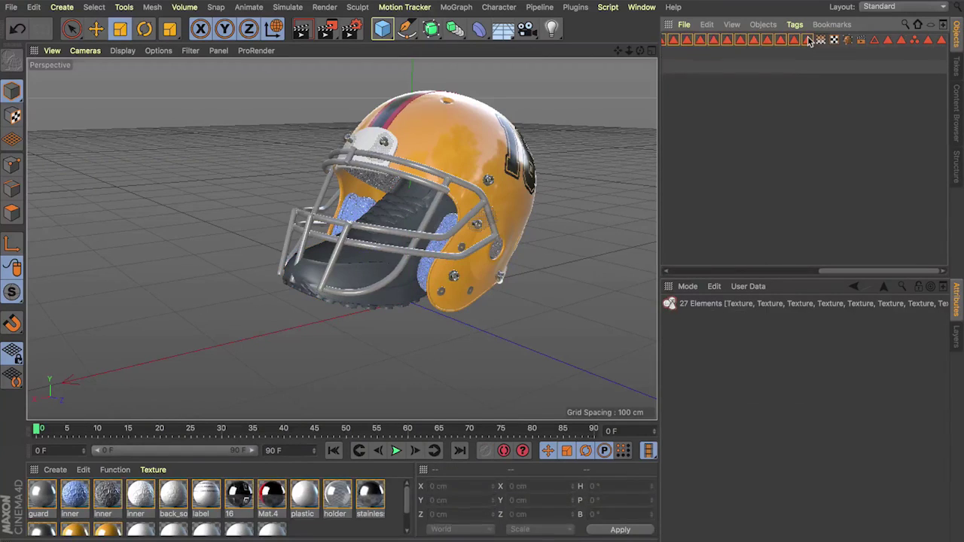
key(BackSpace)
drag(900, 52, 943, 36)
key(BackSpace)
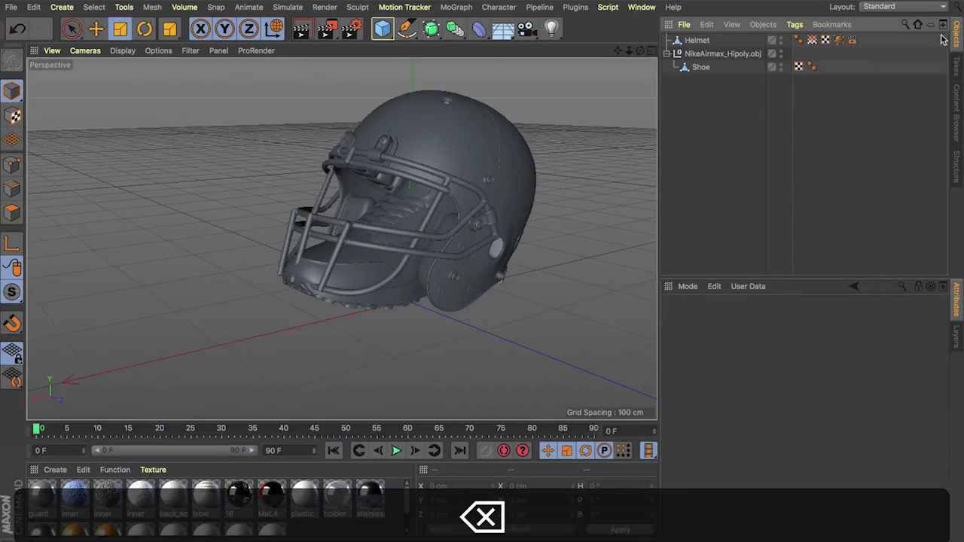
Hide the Helmet object in both the editor and the renderer.
click(694, 43)
drag(639, 51, 669, 28)
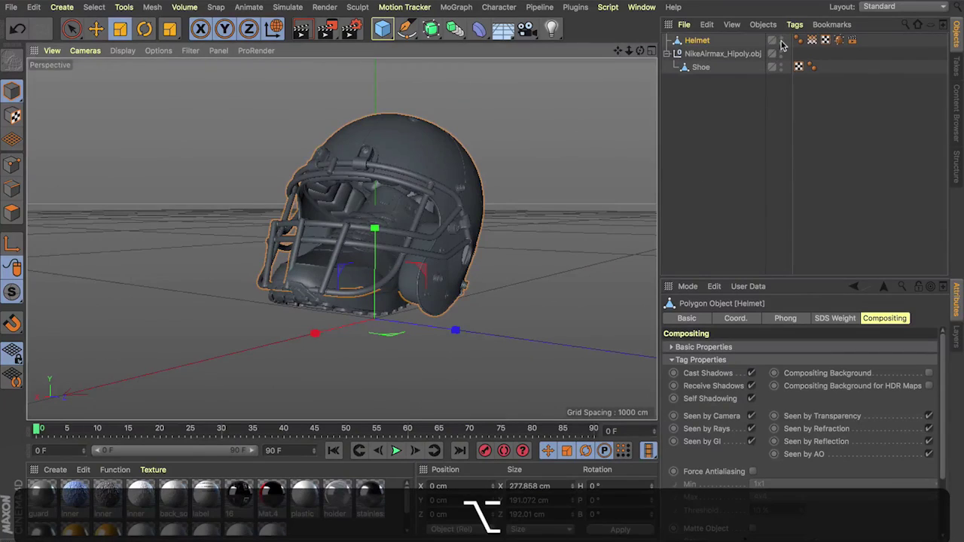
alt+click(781, 41)
Move the Shoe out of the NikeAirmax_Hipoly.obj null and delete the empty null.
drag(698, 68, 696, 42)
click(699, 67)
key(BackSpace)
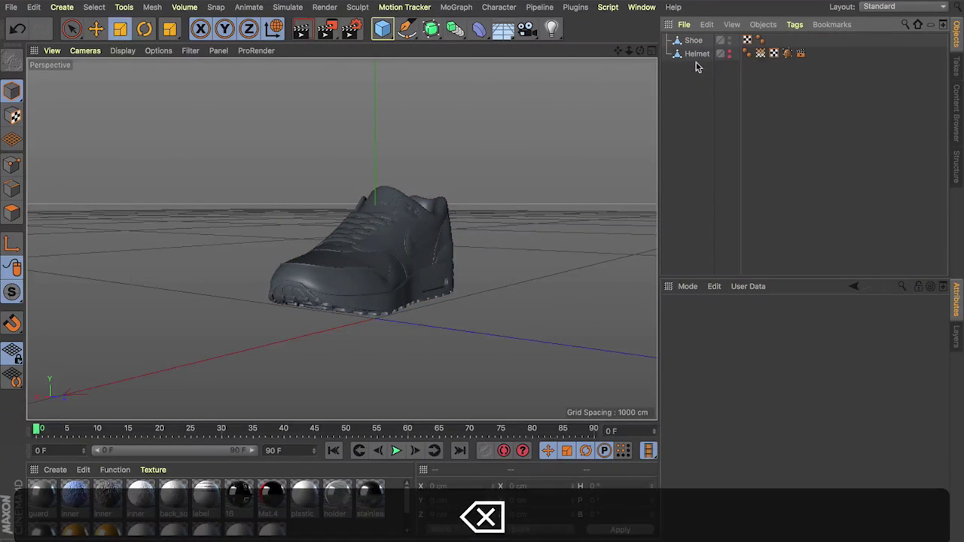
Add a MoGraph Fracture object as the parent of the Shoe.
drag(640, 51, 641, 98)
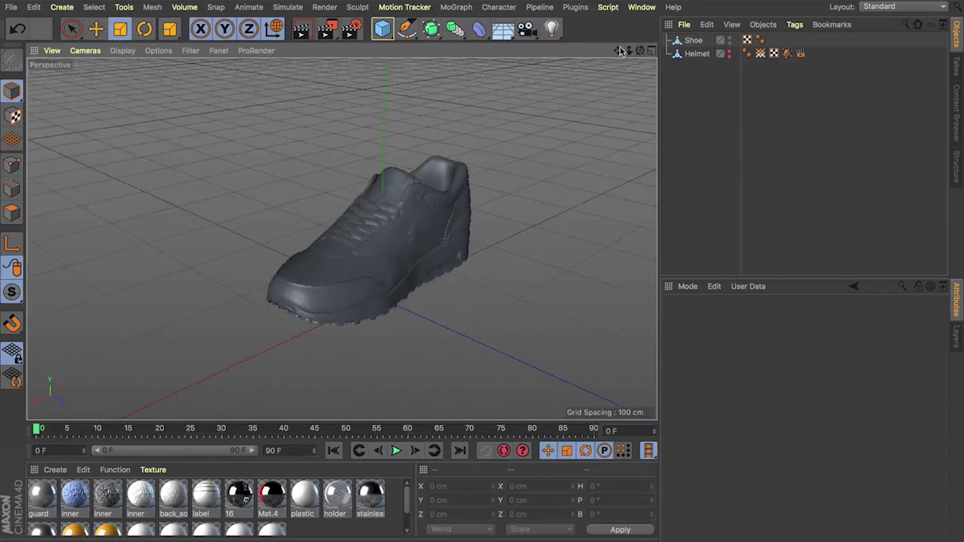
drag(618, 52, 640, 53)
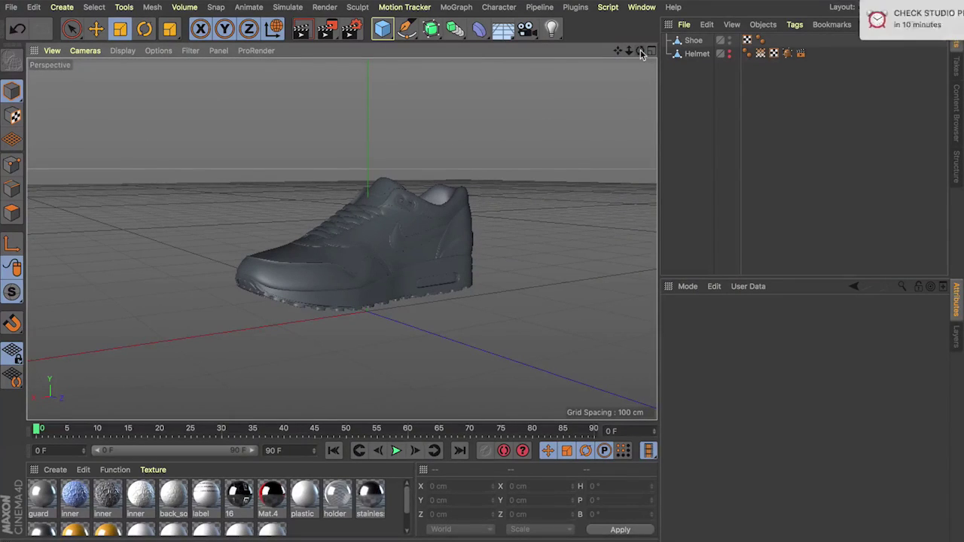
click(940, 11)
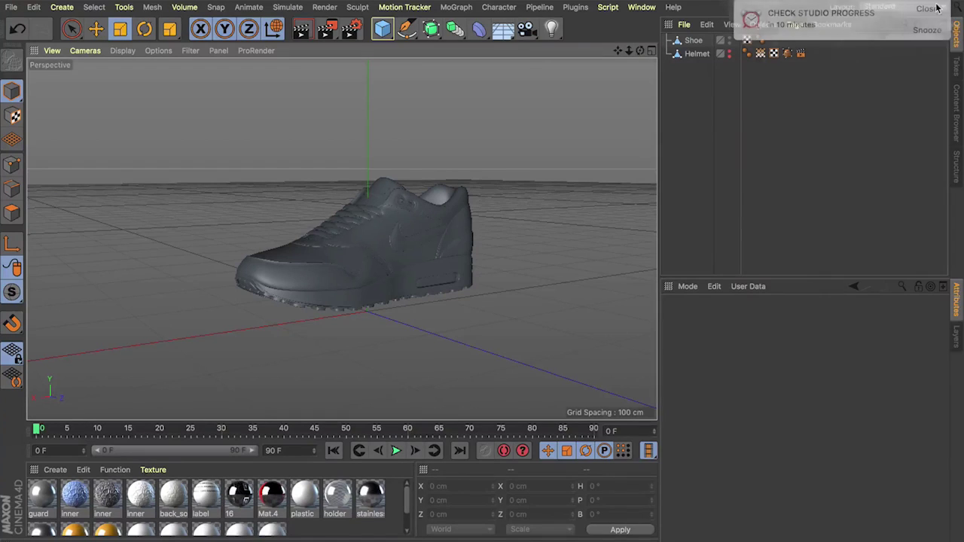
click(693, 41)
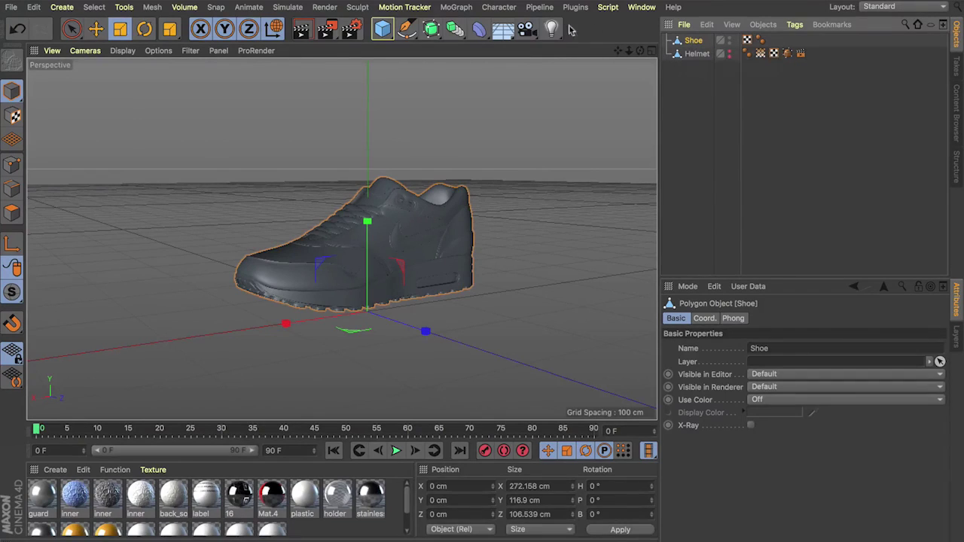
click(420, 7)
mouse_move(453, 15)
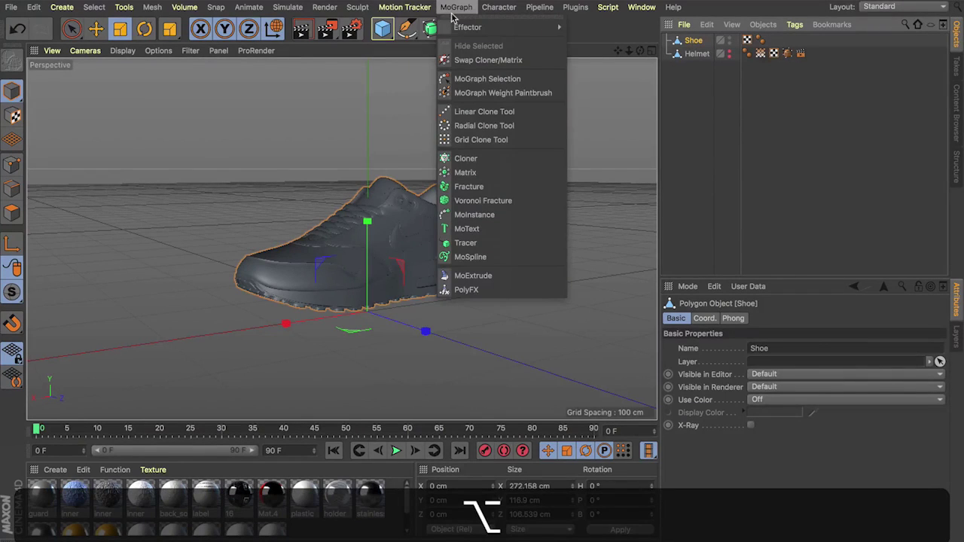
click(475, 190)
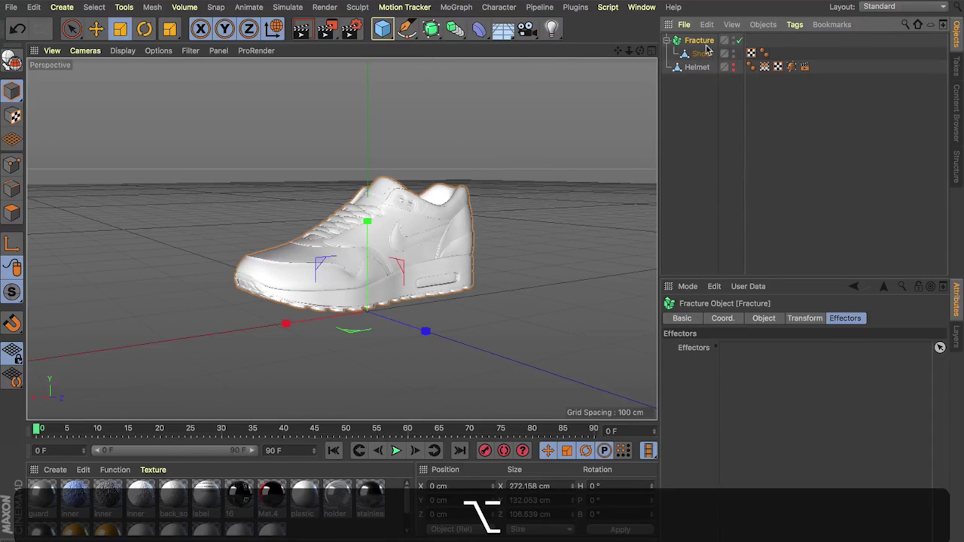
Set the Fracture object's mode to Explode Segments & Connect.
click(763, 319)
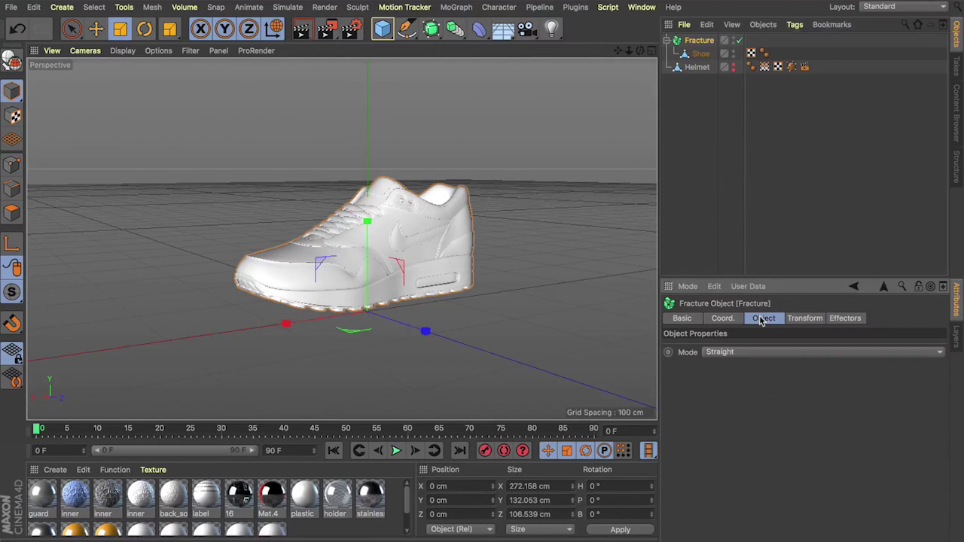
click(723, 353)
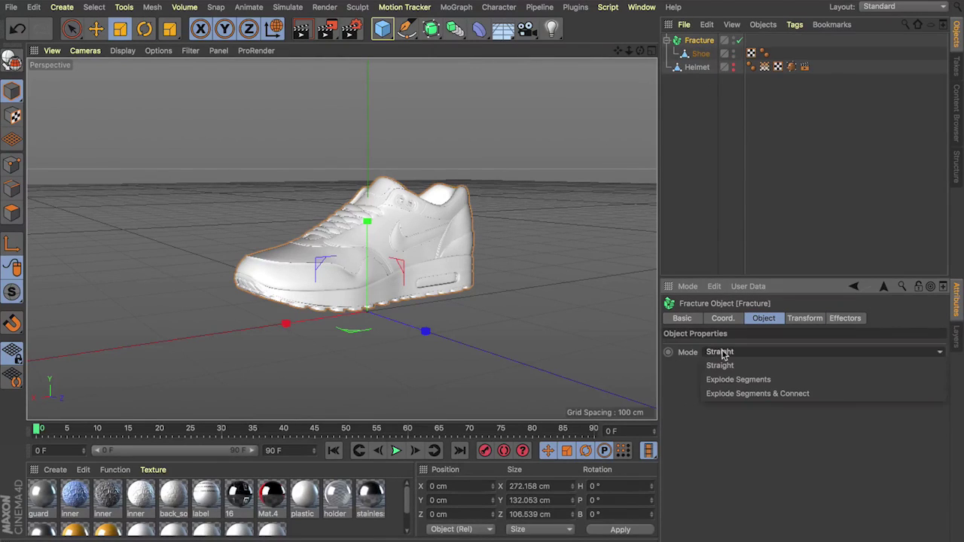
click(728, 393)
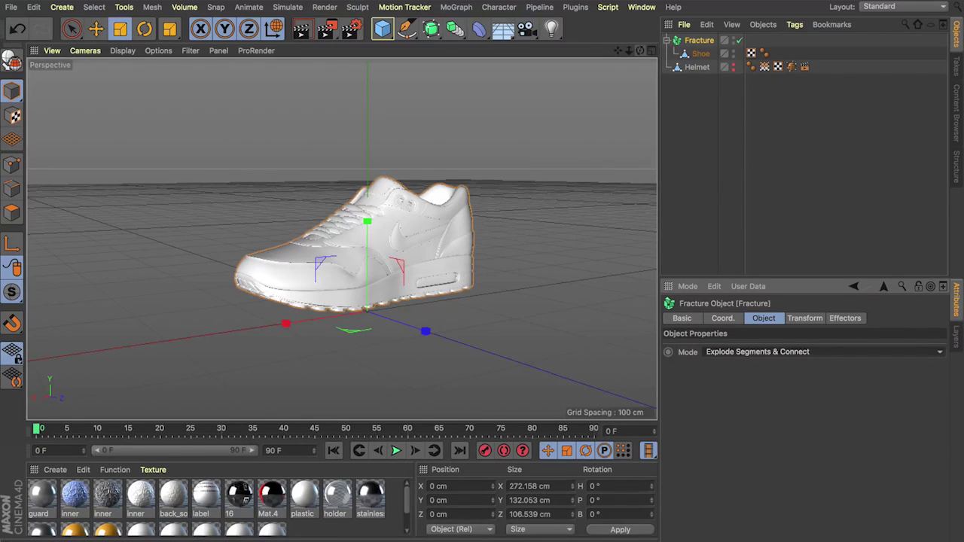
Try a Push Apart effector on the Fracture with 1 iteration and a 14 cm radius, and delete it.
click(457, 8)
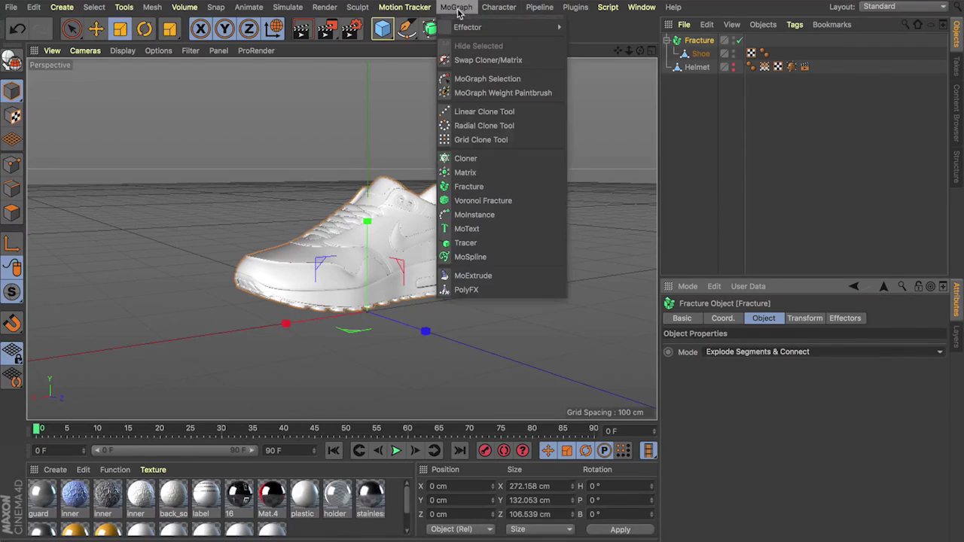
mouse_move(465, 27)
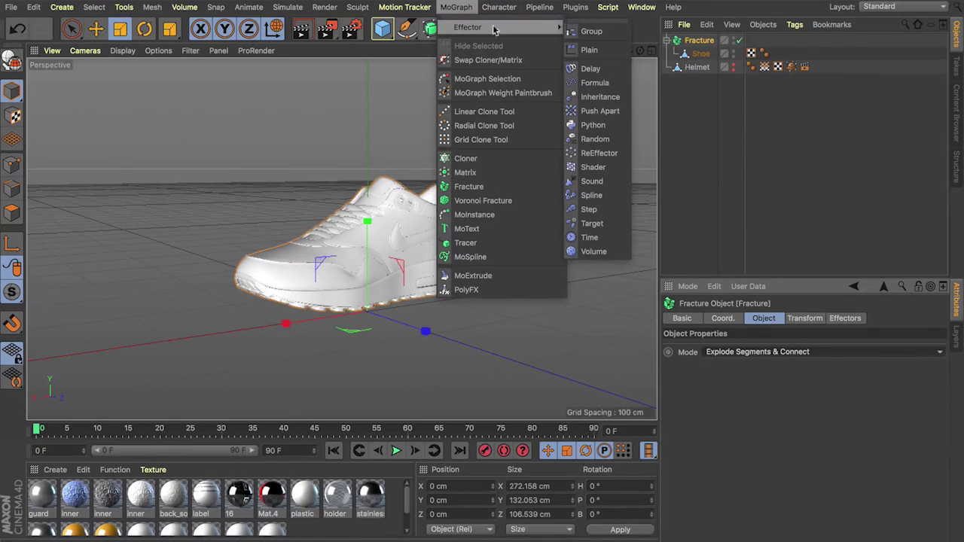
click(613, 111)
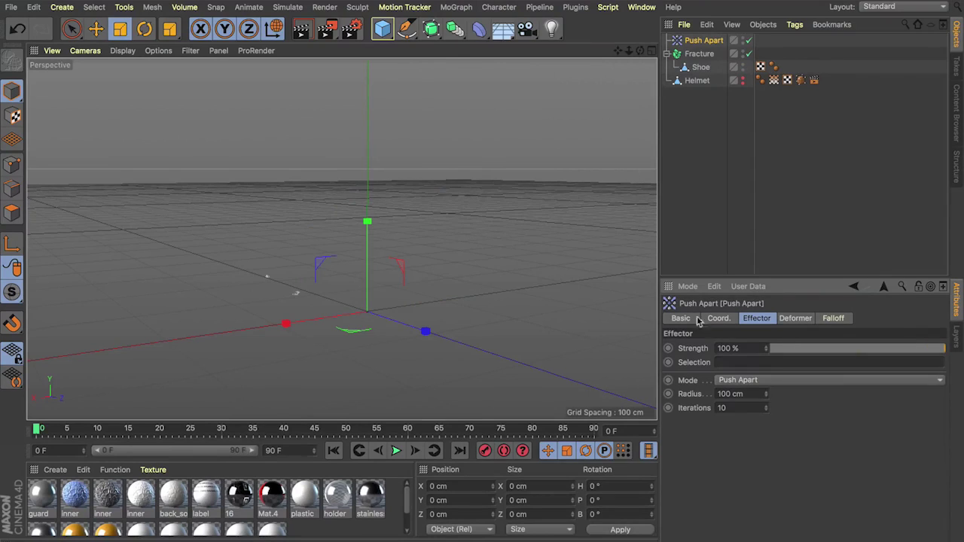
key(Return)
text(1)
key(Return)
click(766, 392)
mouse_move(766, 394)
mouse_down()
mouse_move(766, 452)
mouse_move(768, 398)
mouse_up()
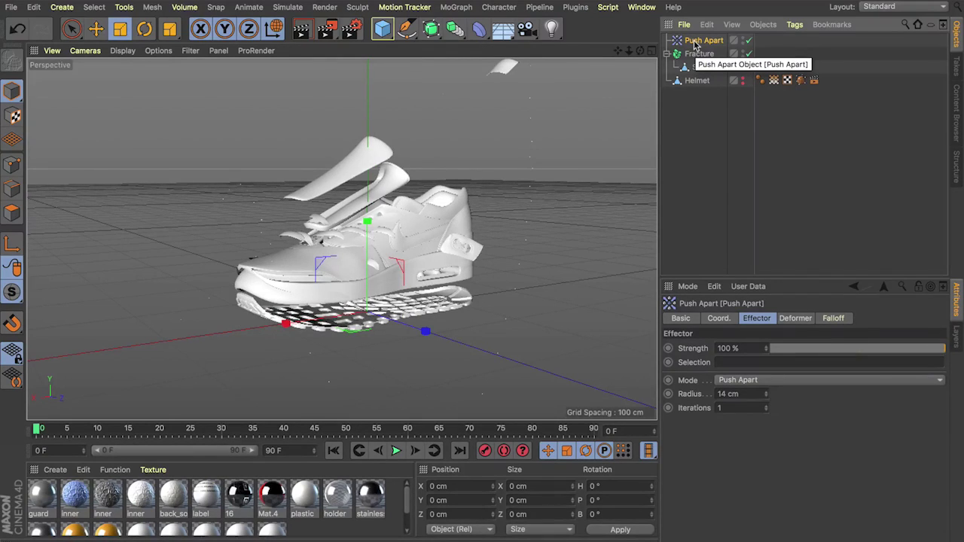
key(BackSpace)
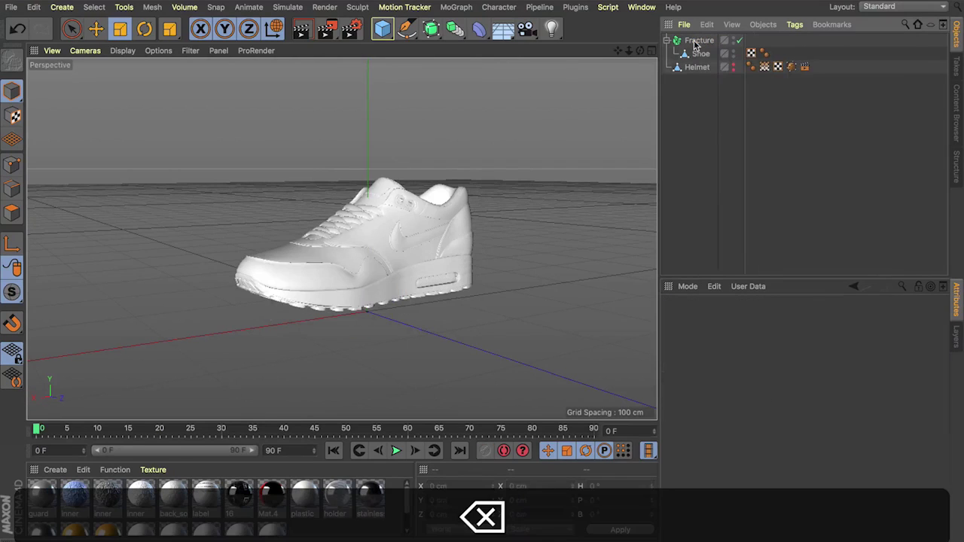
Add a Plain effector to the Fracture object.
click(695, 43)
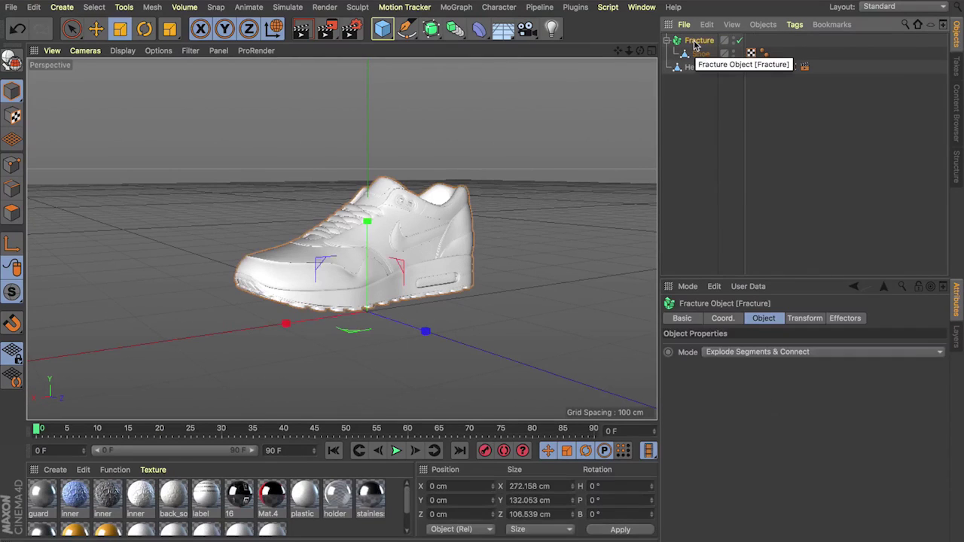
click(457, 7)
mouse_move(523, 28)
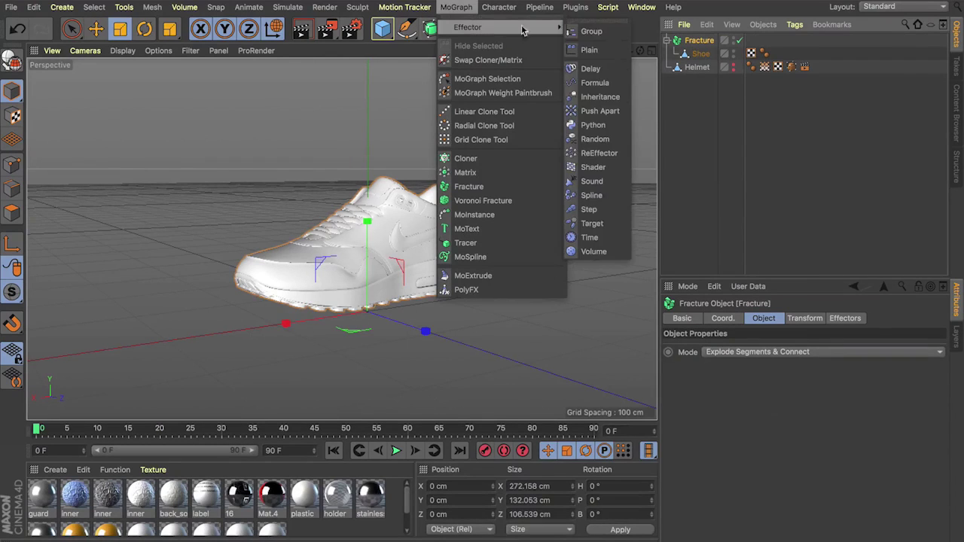
click(611, 50)
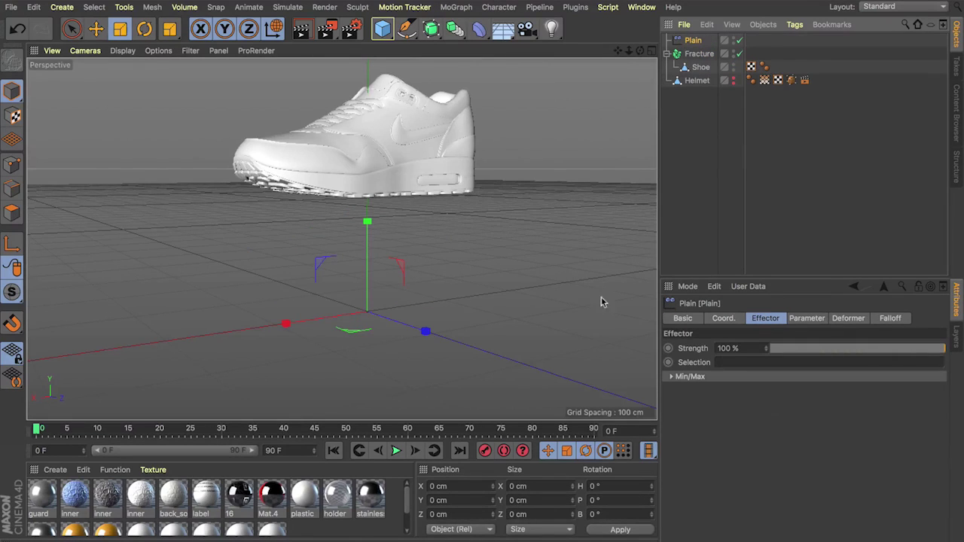
Turn off the Plain effector's position and enable Scale with Uniform Scale and Absolute Scale at a value of -1.
click(811, 318)
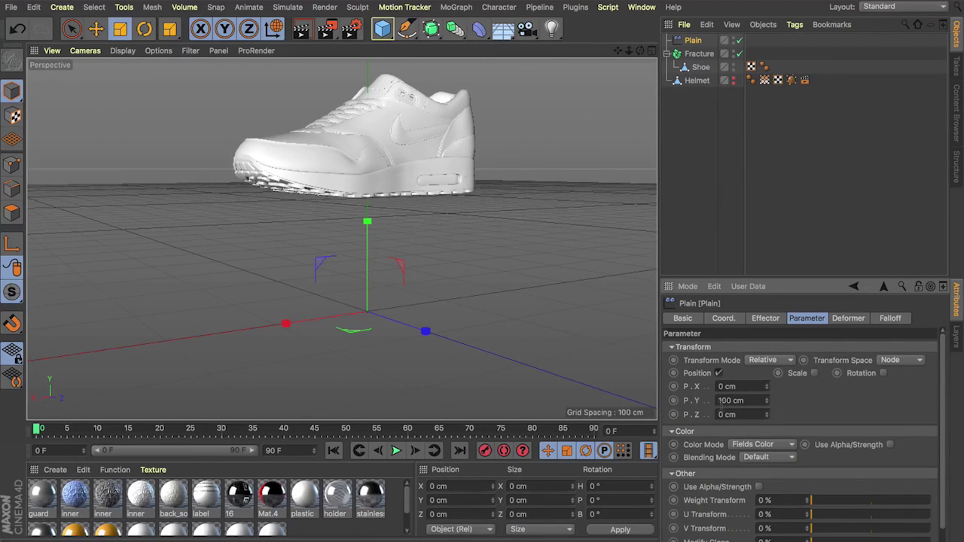
click(719, 374)
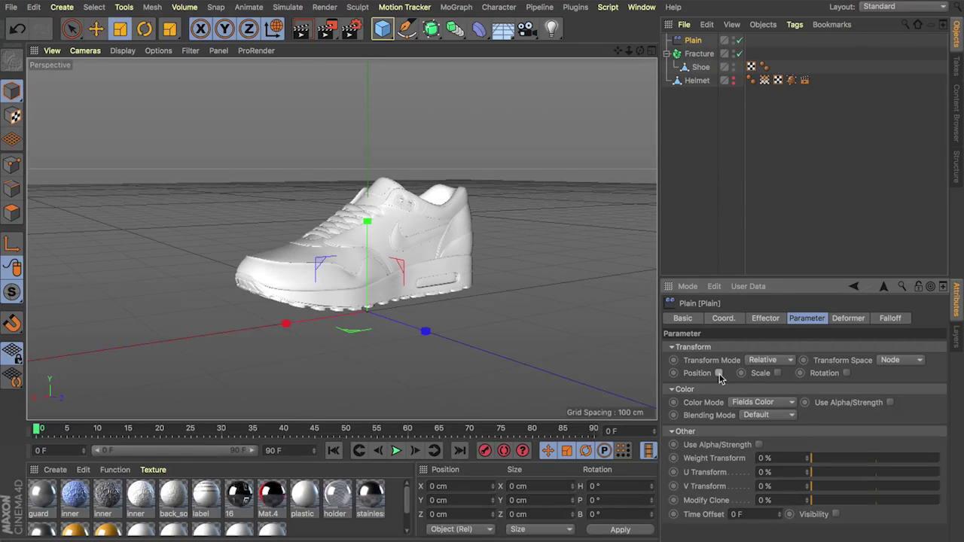
click(778, 373)
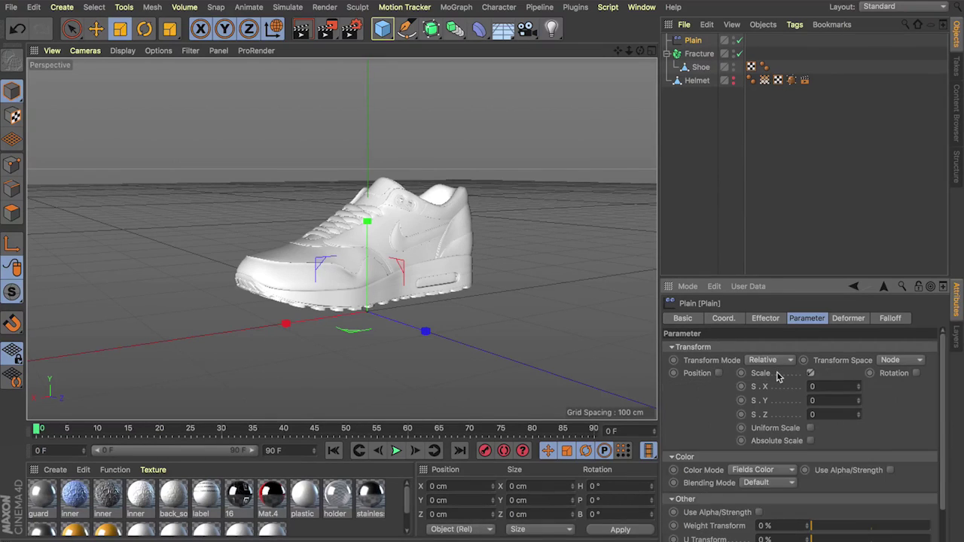
click(811, 427)
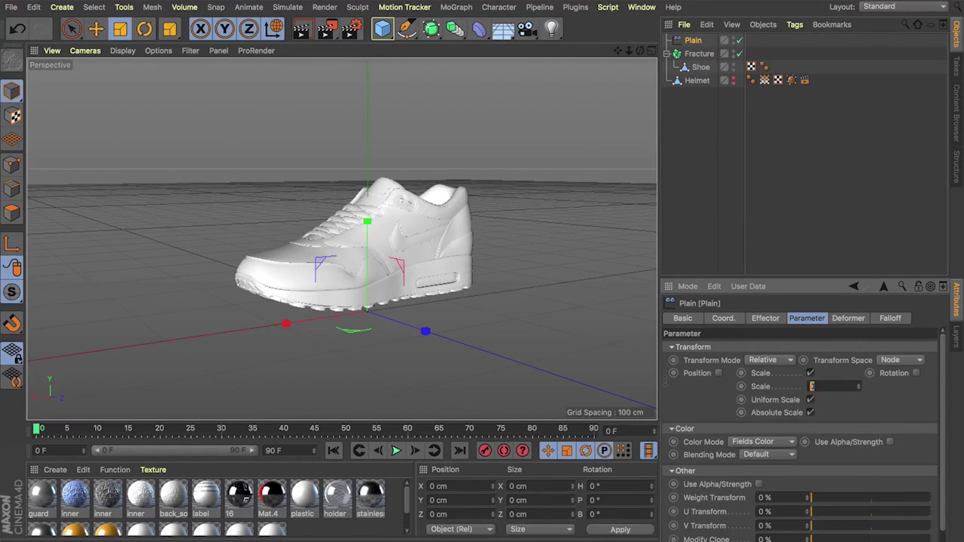
text(-1)
key(Return)
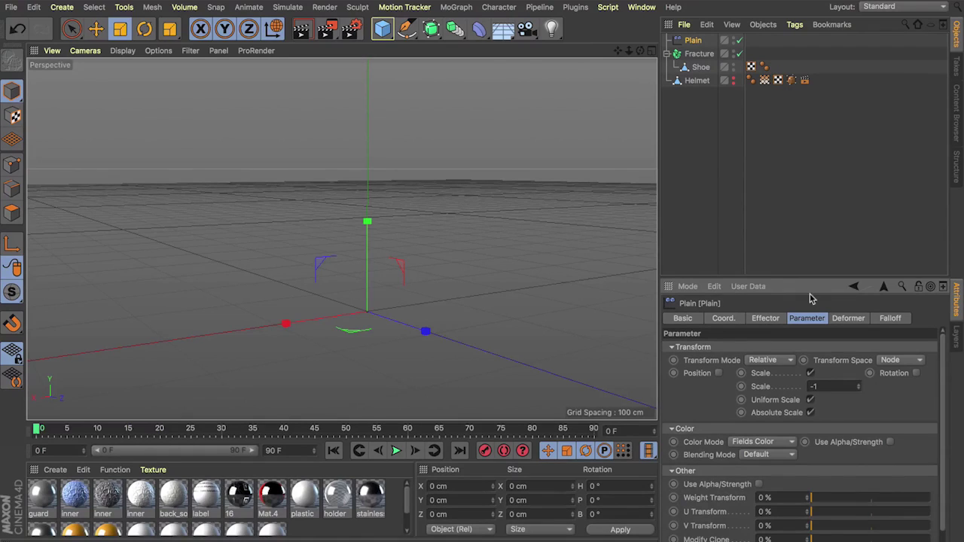
Add a Linear Field to the Plain effector's falloff and move it along the X axis to about 16 cm.
click(896, 320)
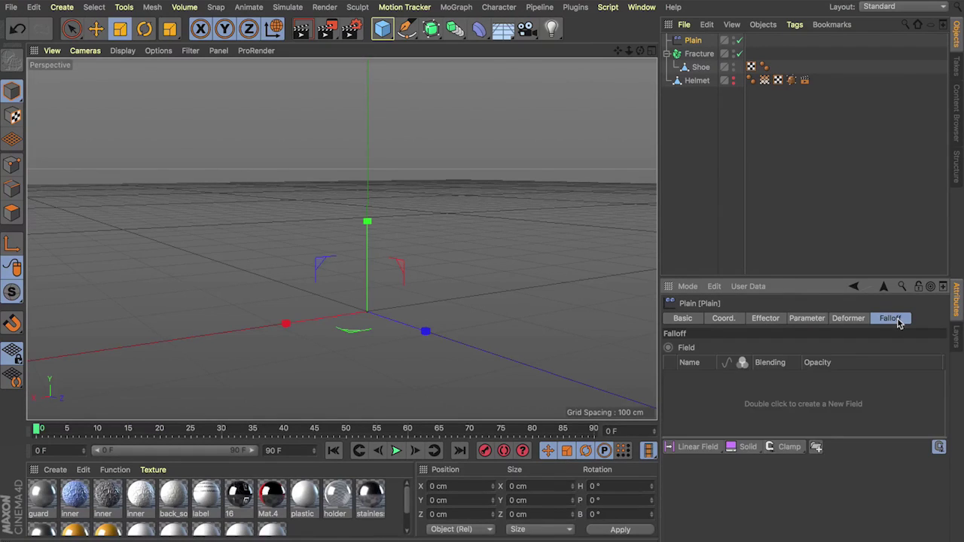
click(692, 447)
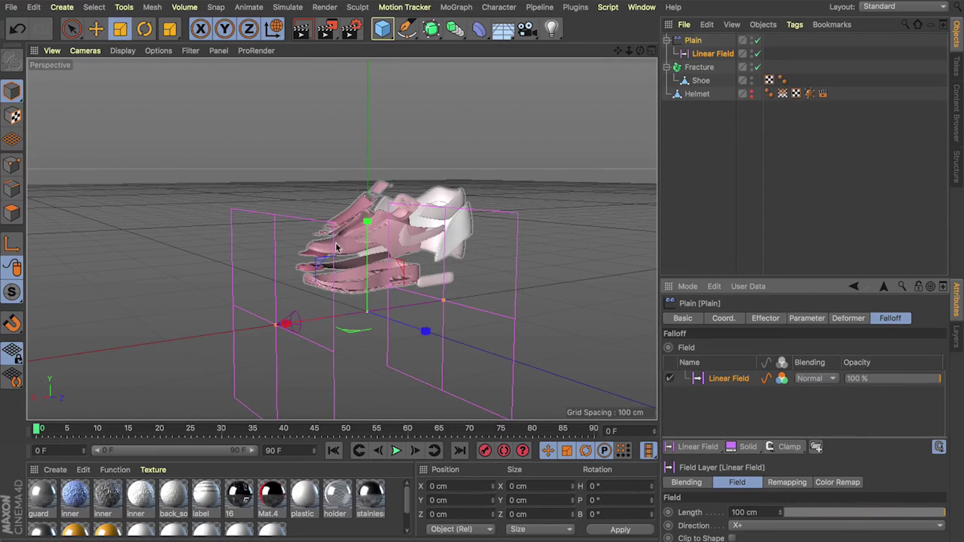
key(e)
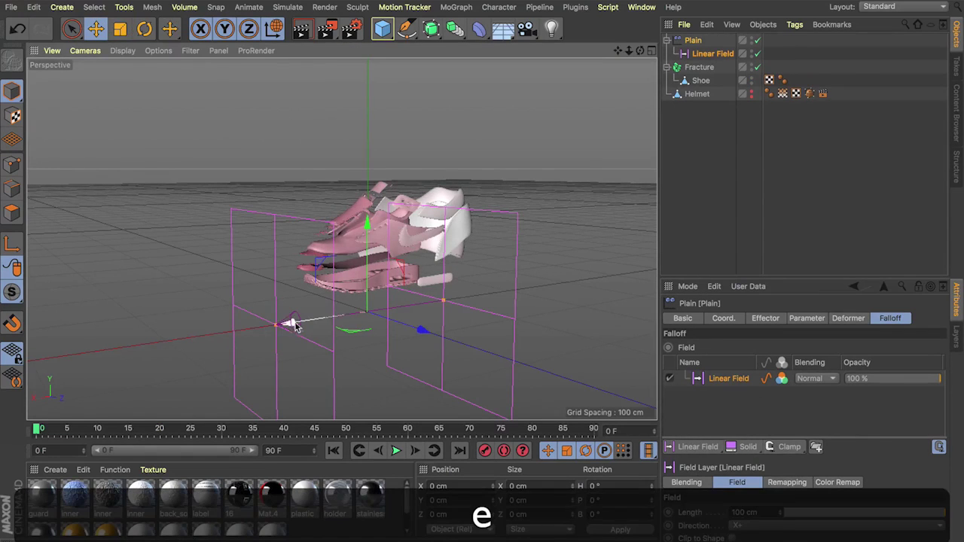
drag(291, 323, 388, 301)
drag(235, 324, 275, 325)
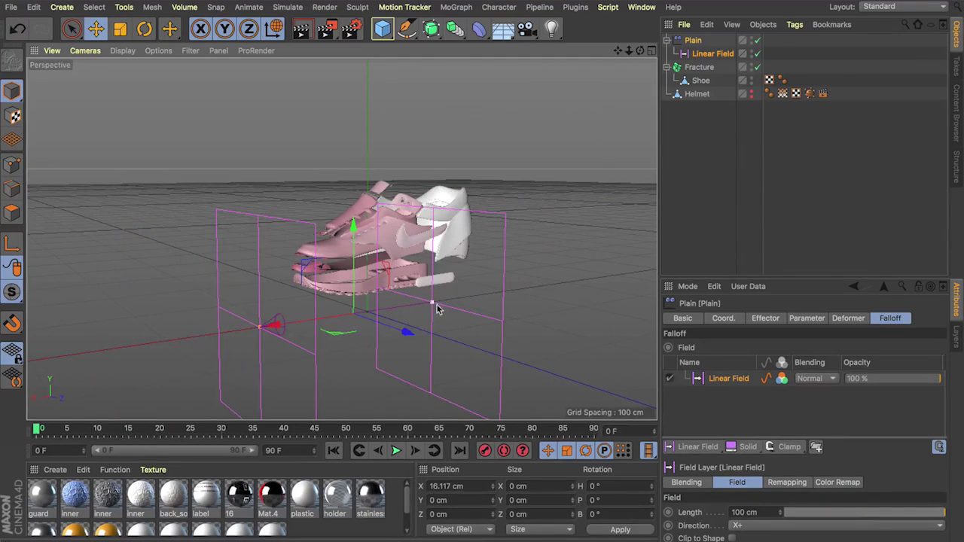
Set the Linear Field's length to 50 cm and move it along the X axis to about 24 cm.
drag(432, 303, 355, 314)
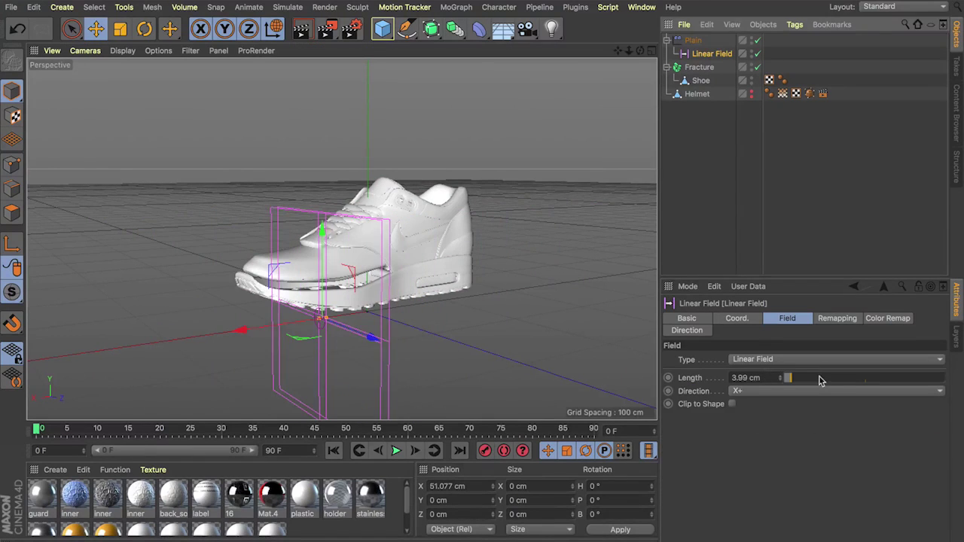
drag(821, 381, 866, 382)
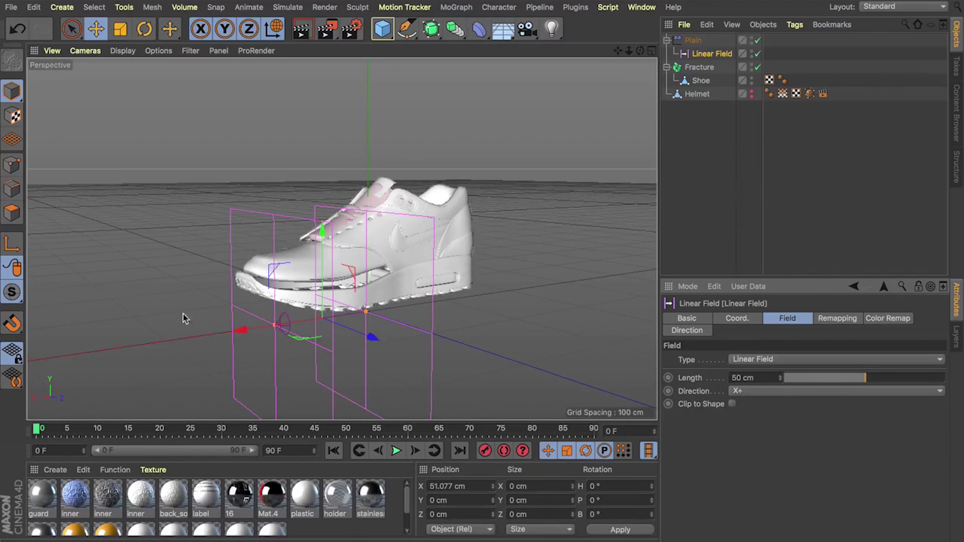
drag(241, 329, 286, 310)
Set the Linear Field's direction to X- and move it past the shoe's toe to about X 131 cm.
click(783, 391)
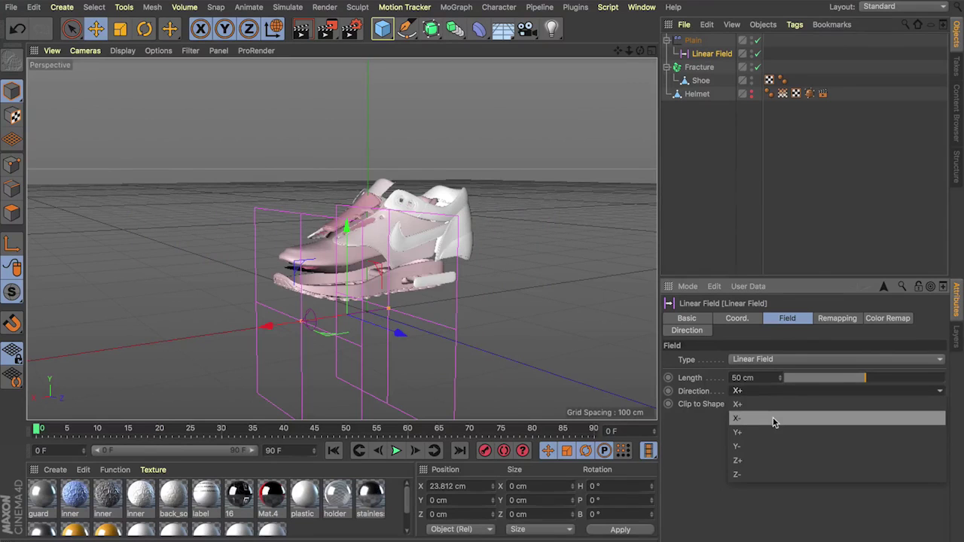
click(774, 420)
drag(267, 326, 156, 326)
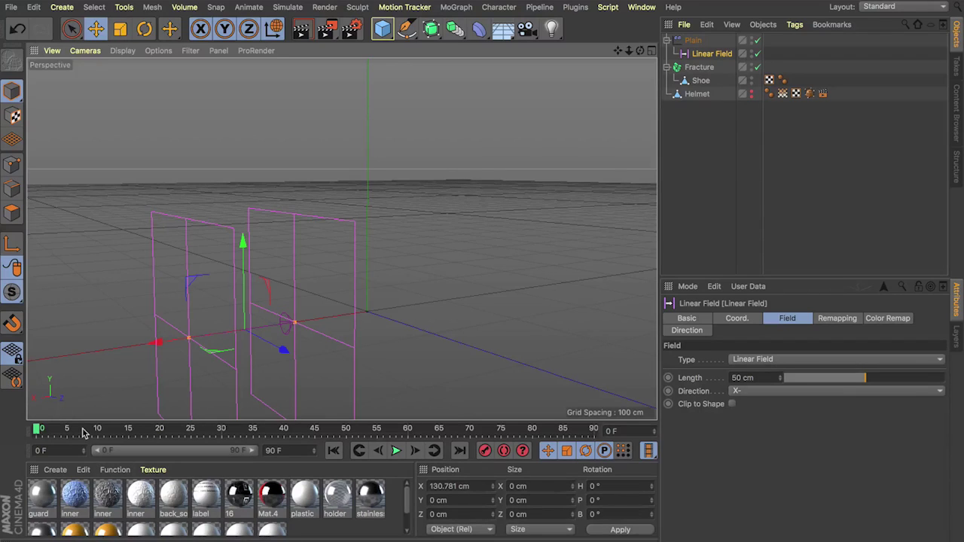
Keyframe the Linear Field's position at frame 10 and, moved to about X -168 cm, at frame 40, and preview the animation at frame 27.
drag(69, 431, 99, 429)
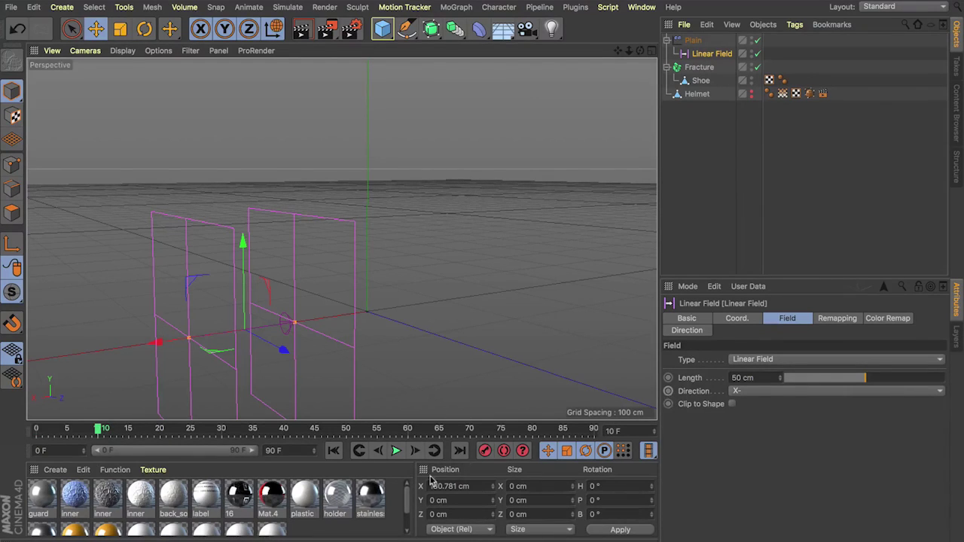
click(483, 450)
click(289, 429)
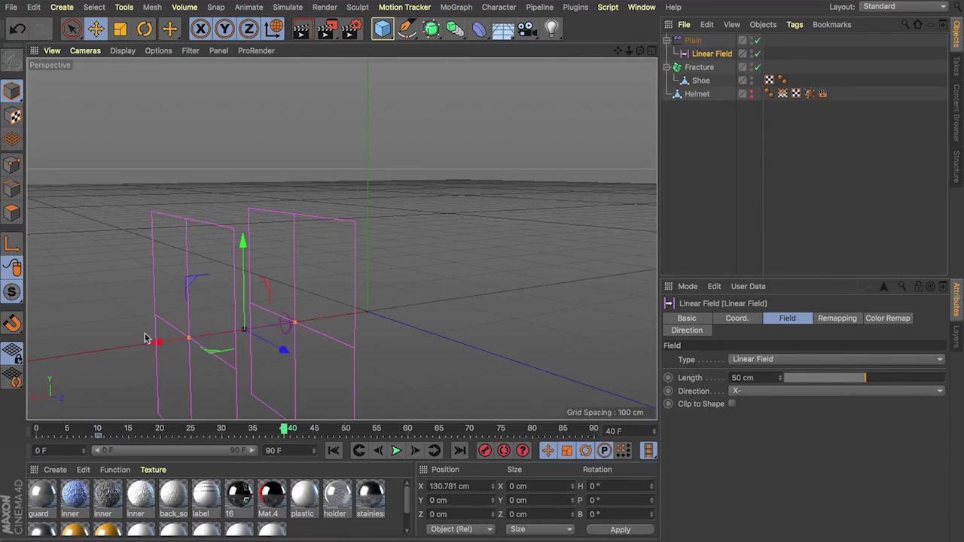
drag(154, 346, 420, 309)
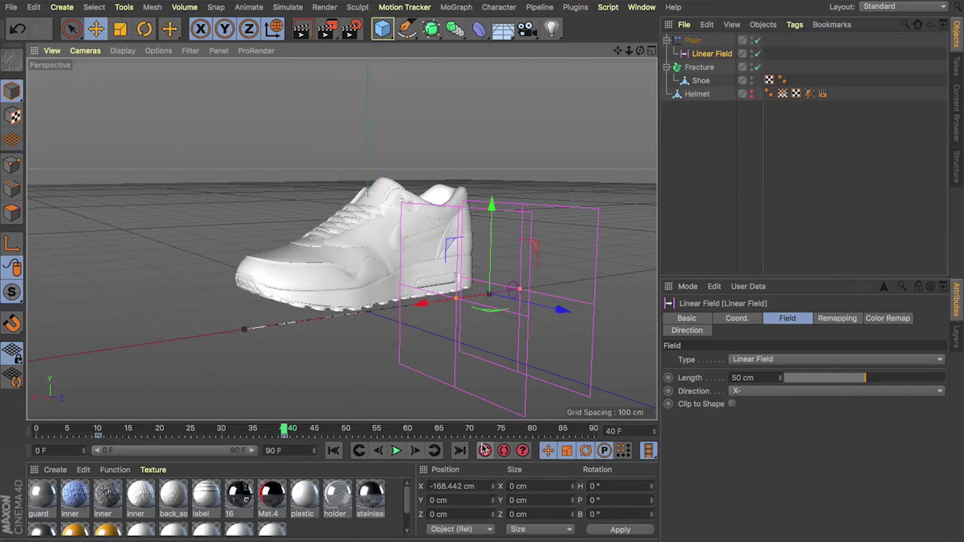
drag(284, 430, 280, 410)
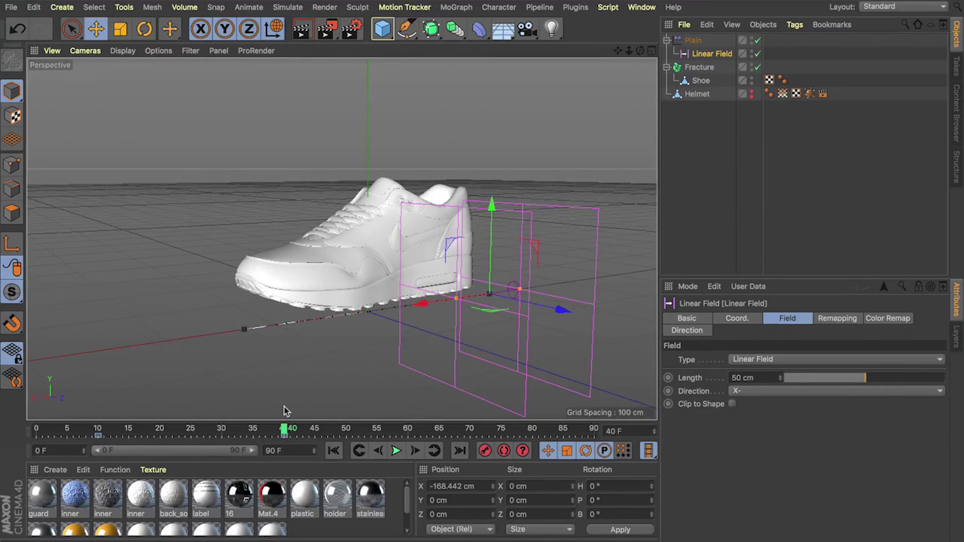
drag(285, 430, 206, 448)
click(714, 127)
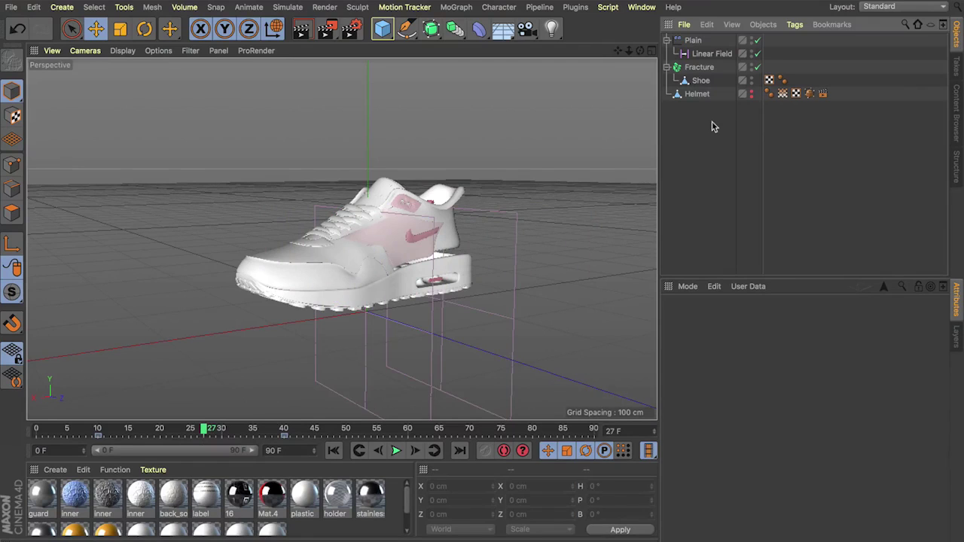
Add a Delay effector to the Fracture object.
click(698, 67)
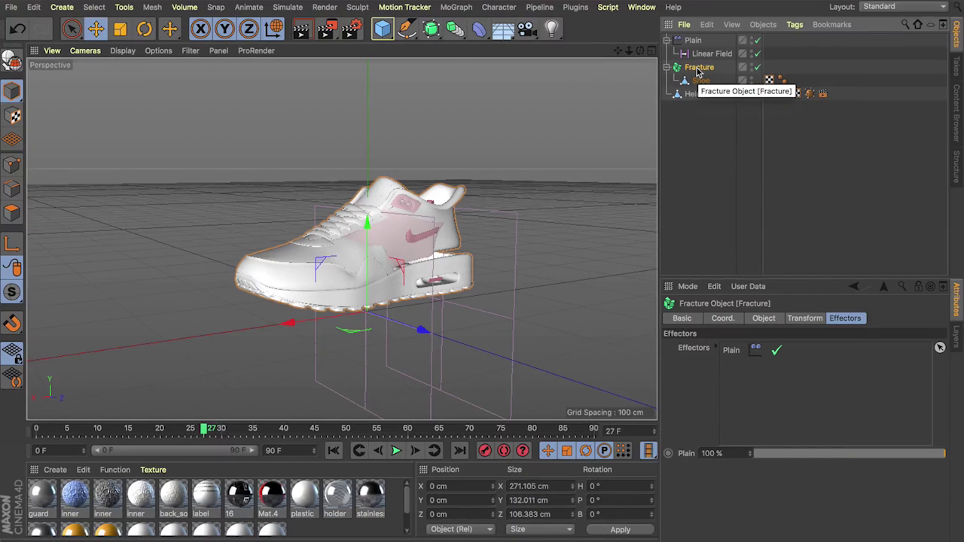
click(456, 7)
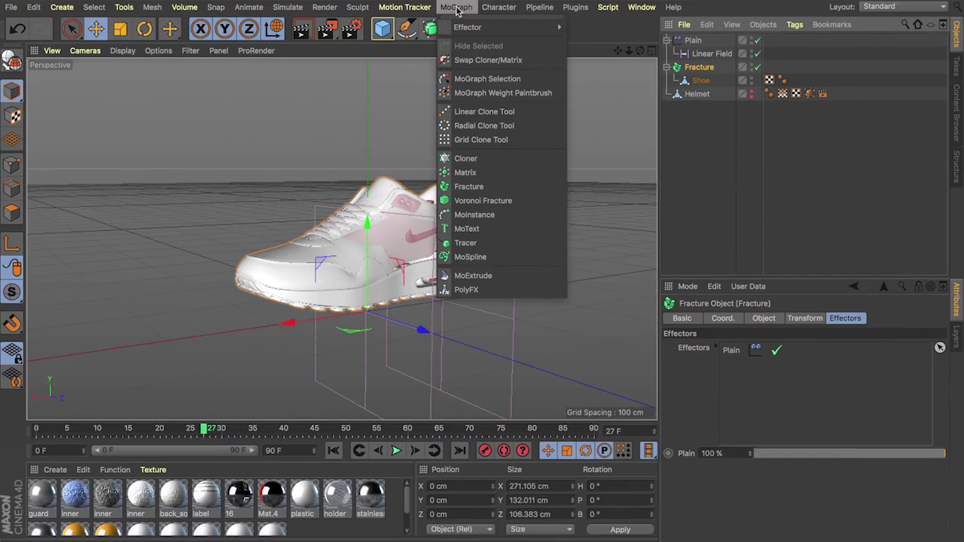
mouse_move(464, 26)
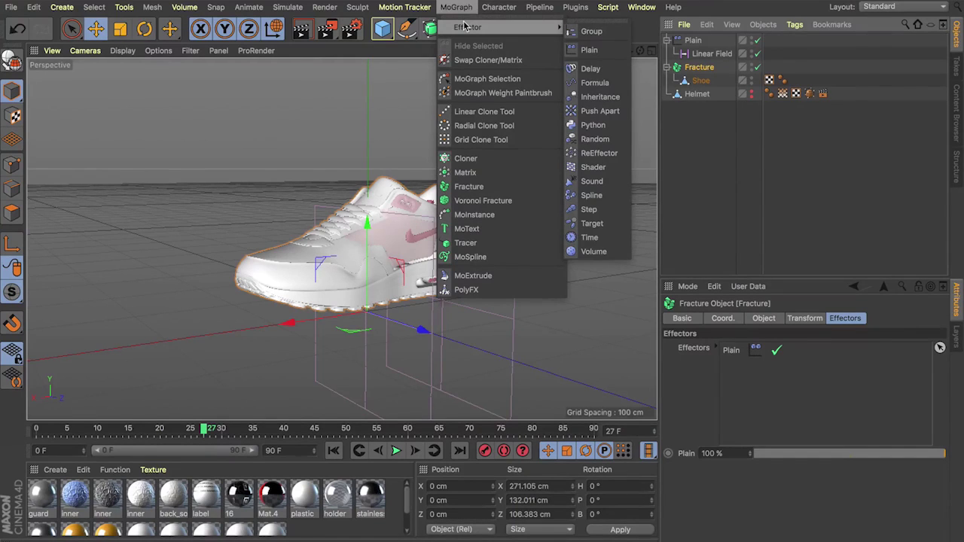
click(587, 67)
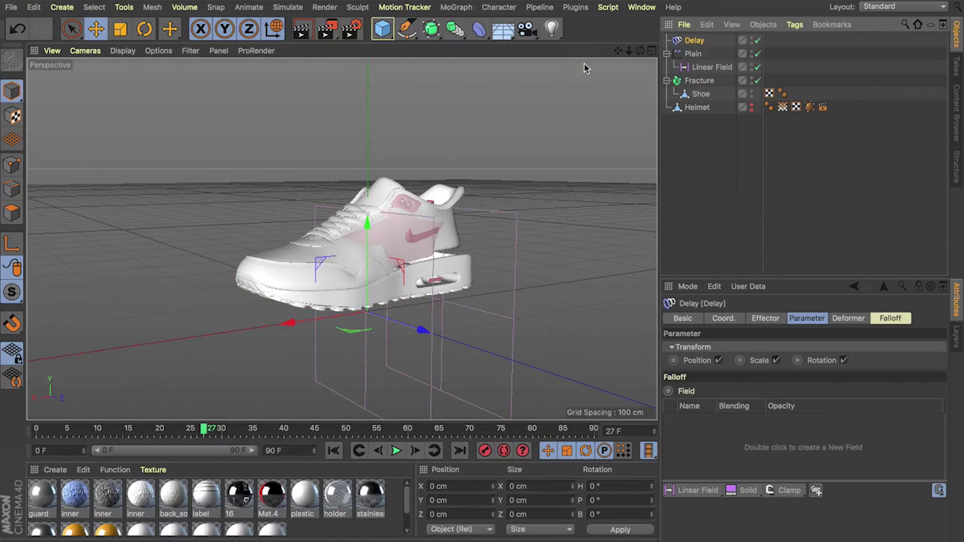
Set the Delay effector's mode to Spring with a strength of 70 %.
click(765, 319)
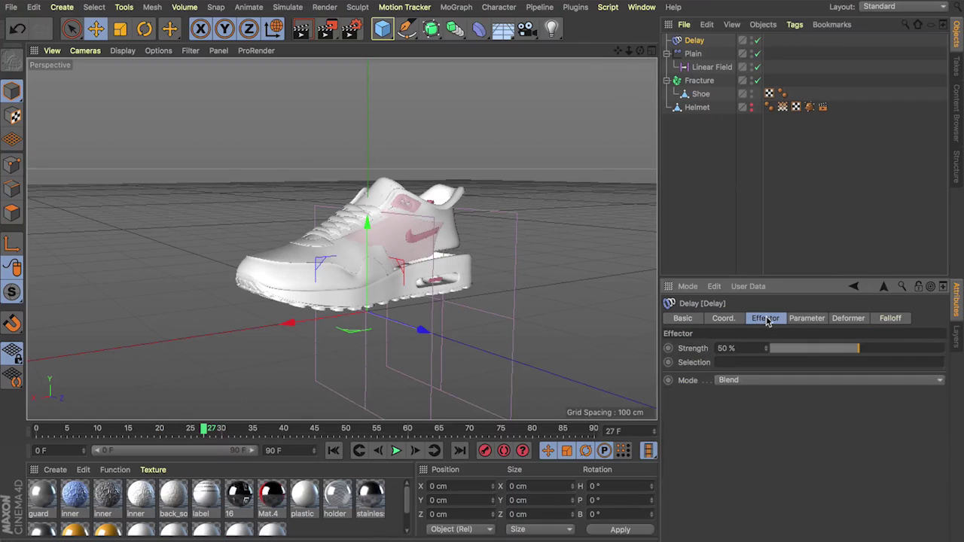
click(789, 380)
click(778, 421)
click(891, 348)
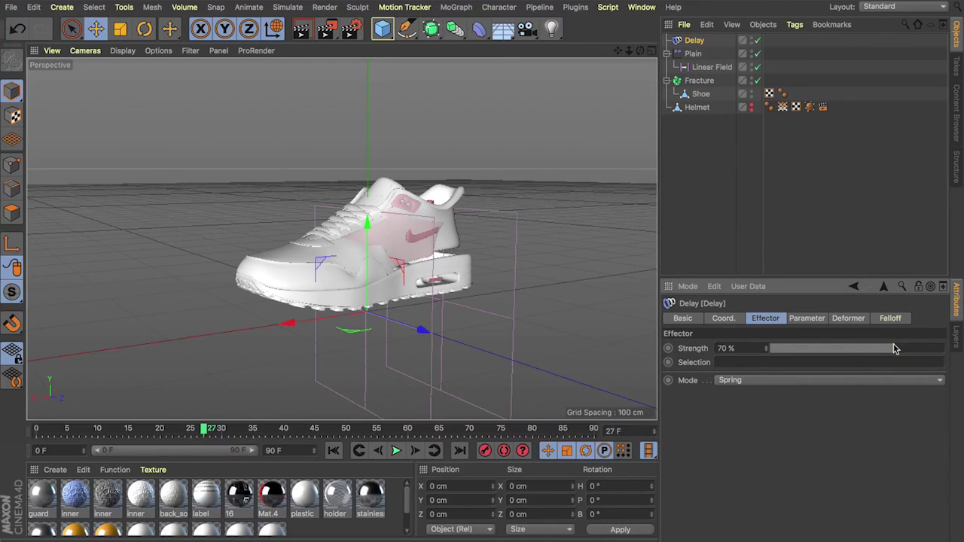
Play the shoe animation from the first frame to review the Delay effector's spring motion.
click(333, 451)
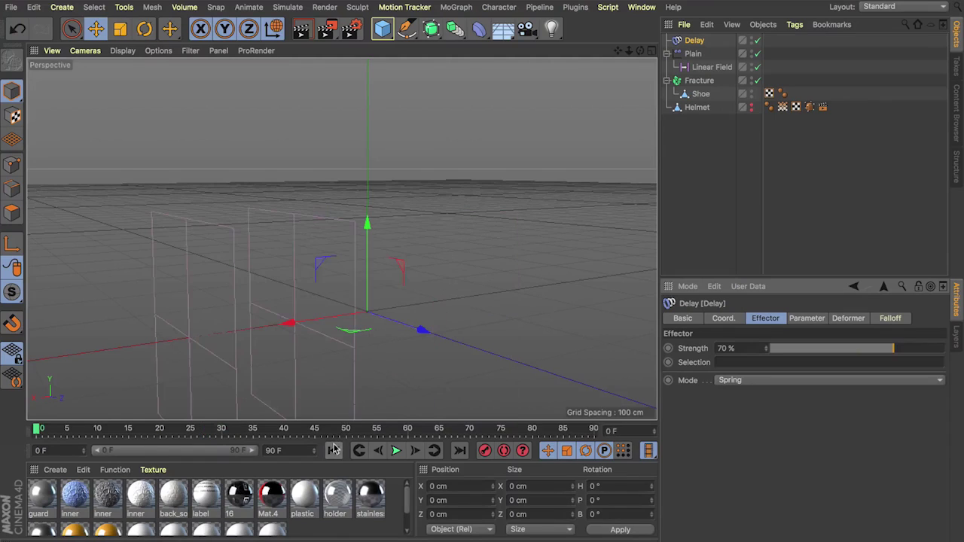
click(395, 451)
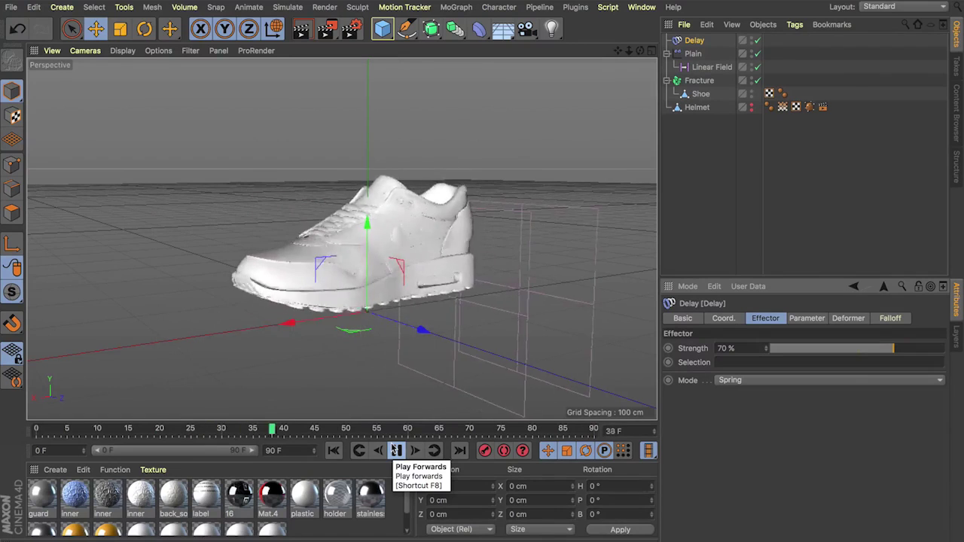
click(396, 451)
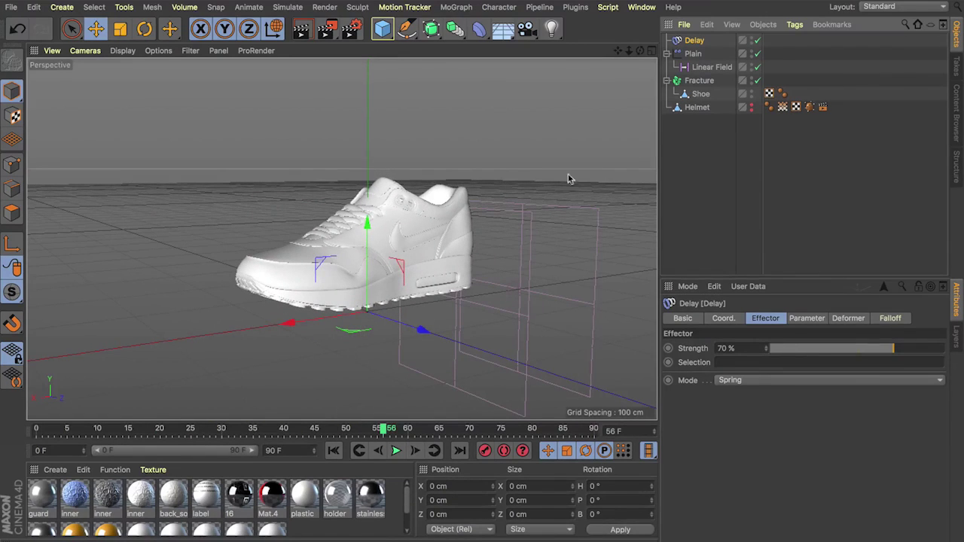
Move the Linear Field's end position keyframe to frame 50 and scrub through the animation up to that frame.
click(699, 68)
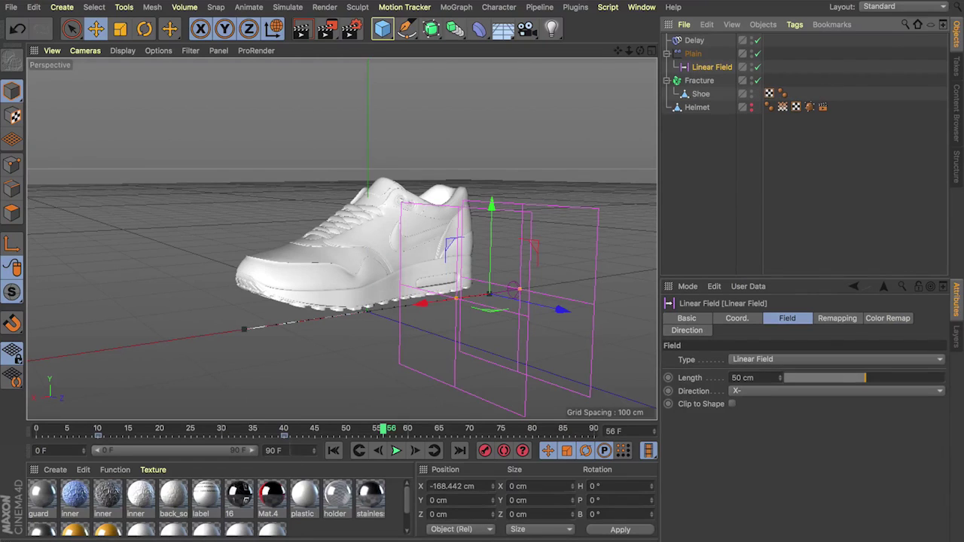
click(285, 438)
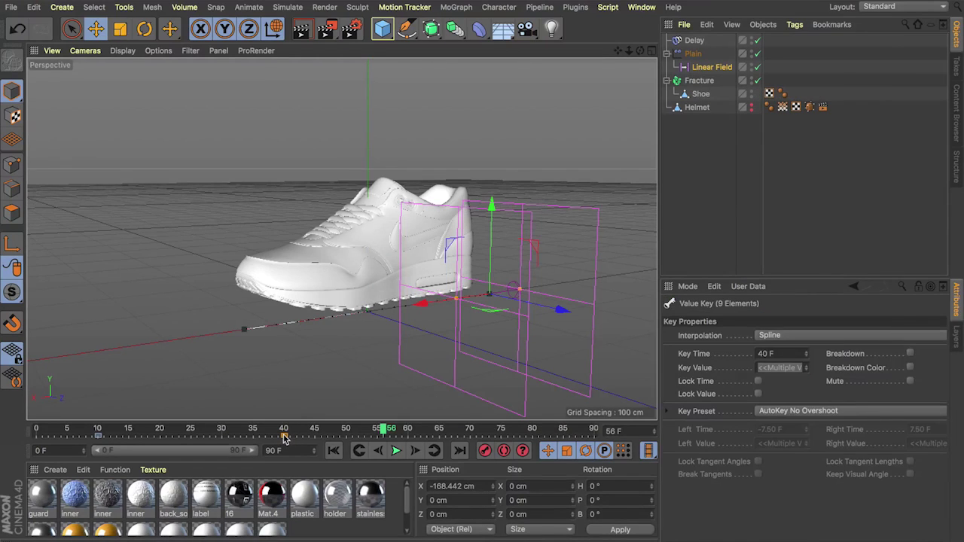
drag(284, 438, 346, 441)
click(94, 430)
drag(95, 430, 348, 412)
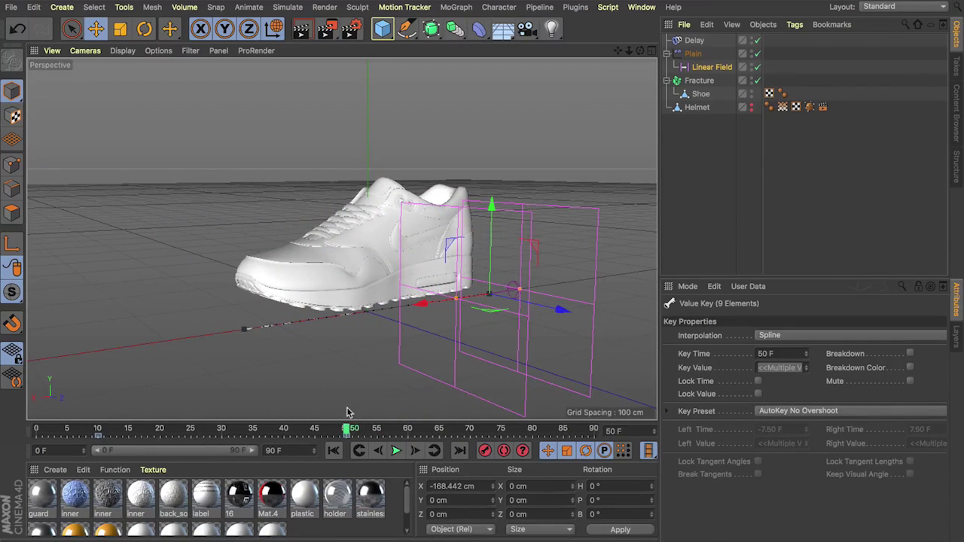
Rename the Fracture object as "Shoe Fracture".
click(706, 82)
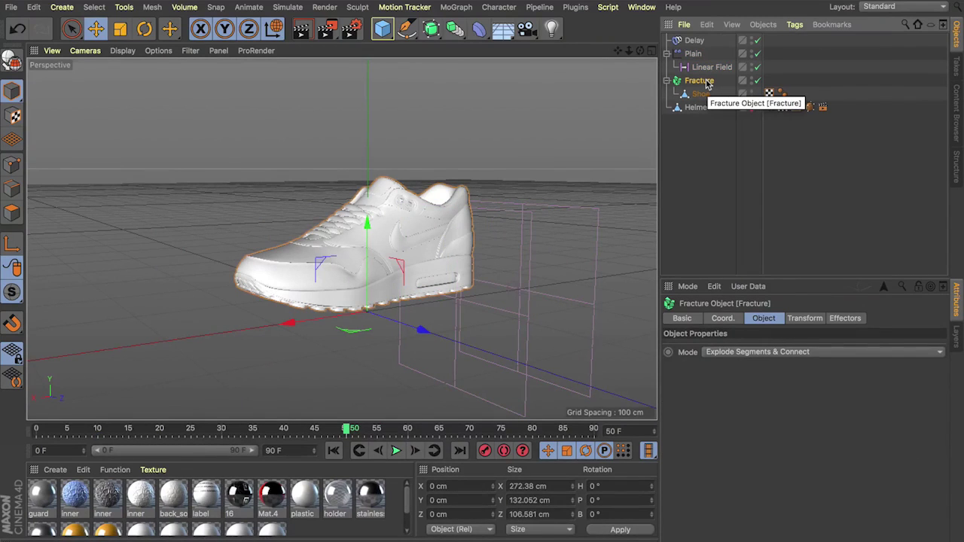
key(Return)
key(Left)
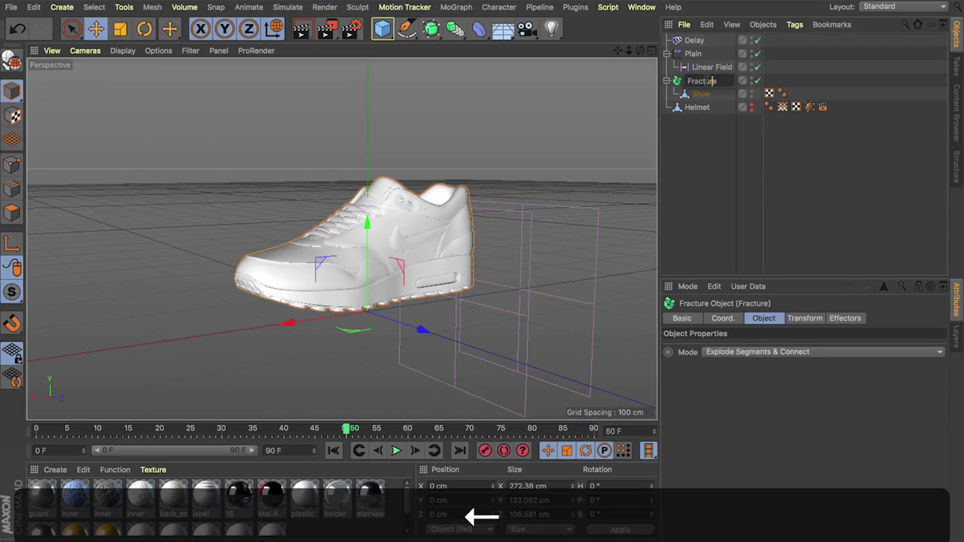
text(Shoe)
key(Return)
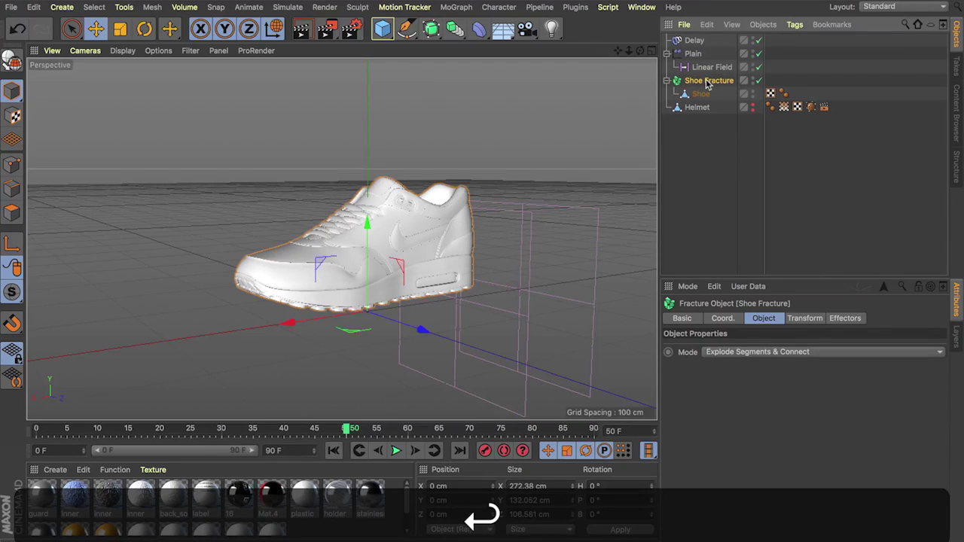
Rename the Plain effector as "Plain - Shoe scale up".
click(693, 54)
key(Return)
key(Right)
text(- )
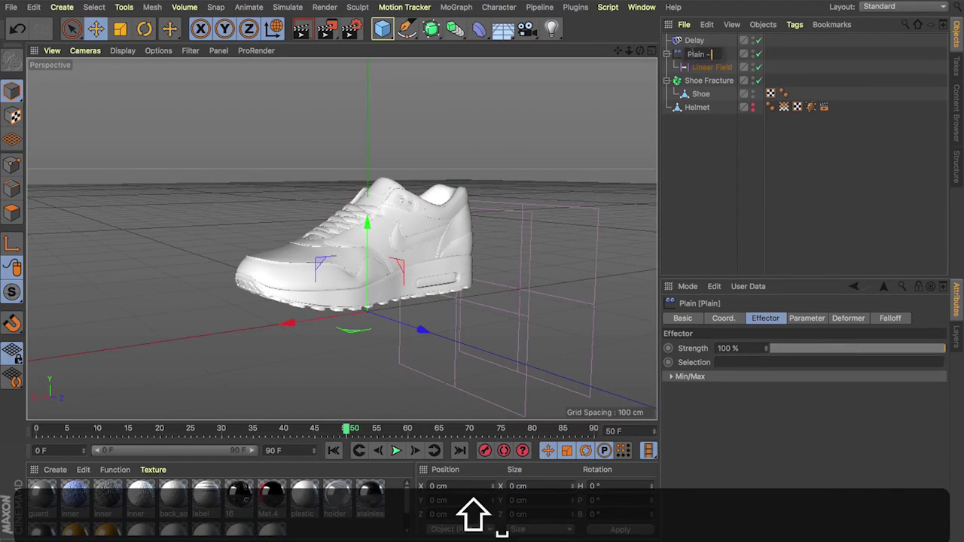
text(Sho)
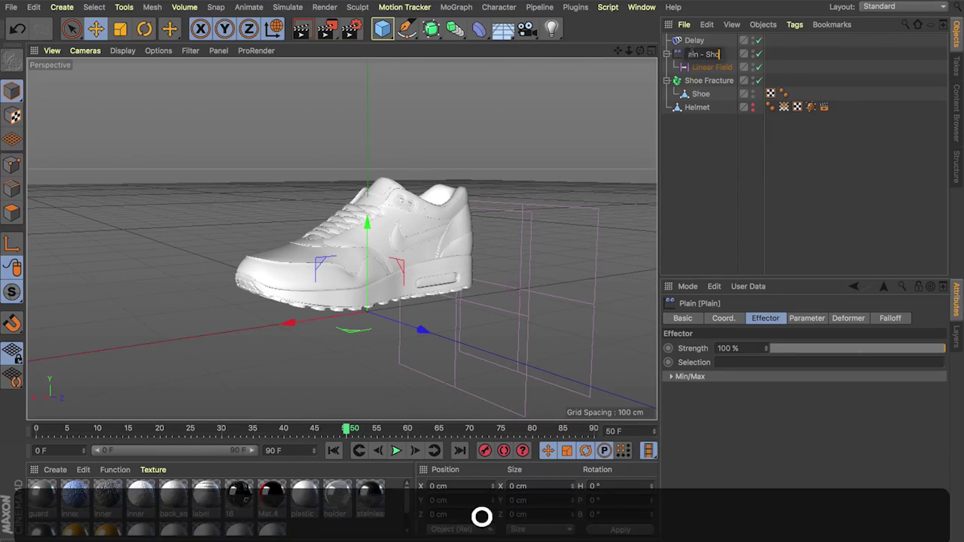
text(e scale up)
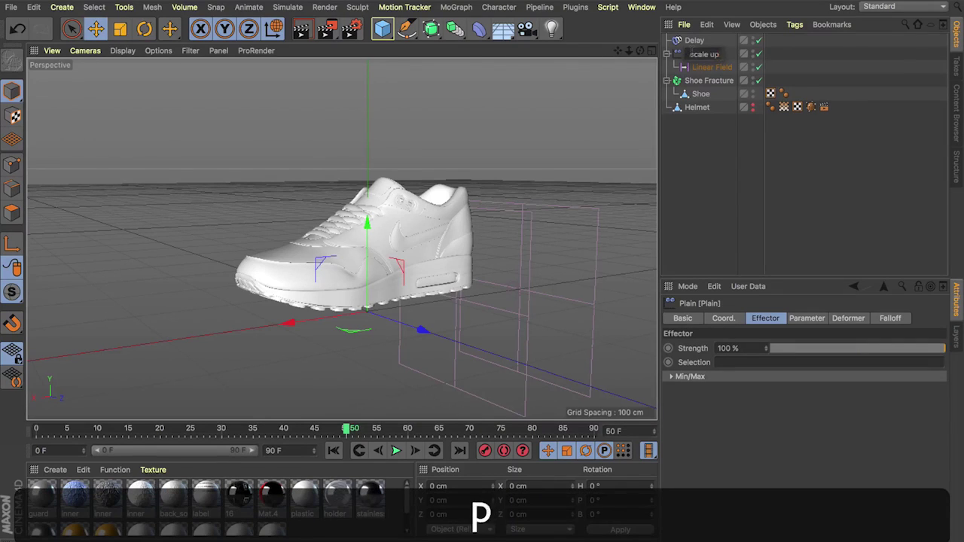
key(Return)
Rename the Delay effector as "Delay - Shoe".
click(691, 42)
key(Return)
key(Right)
text(- Shoe)
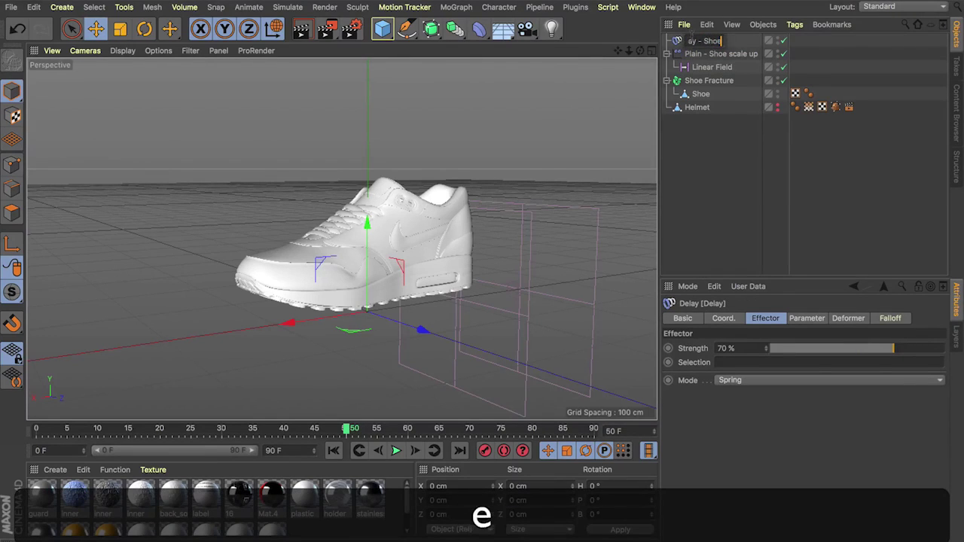
key(Return)
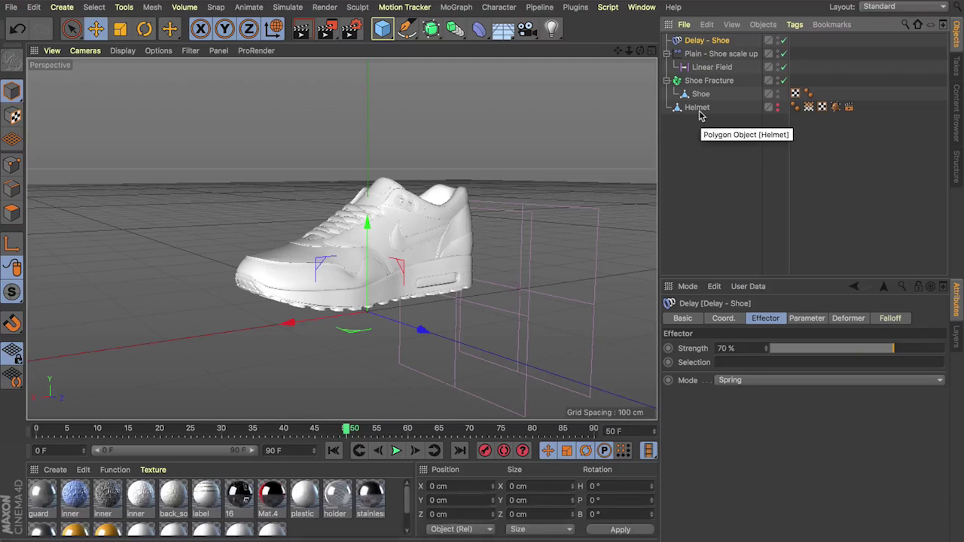
Enable Position in the shoe's Plain effector with a Y offset of 30 cm and play the animation from the start.
click(701, 69)
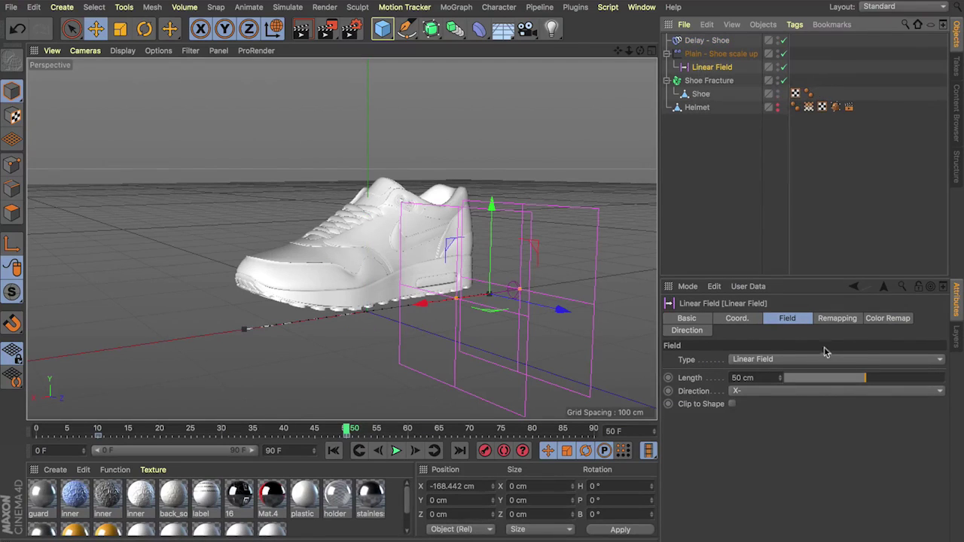
click(709, 54)
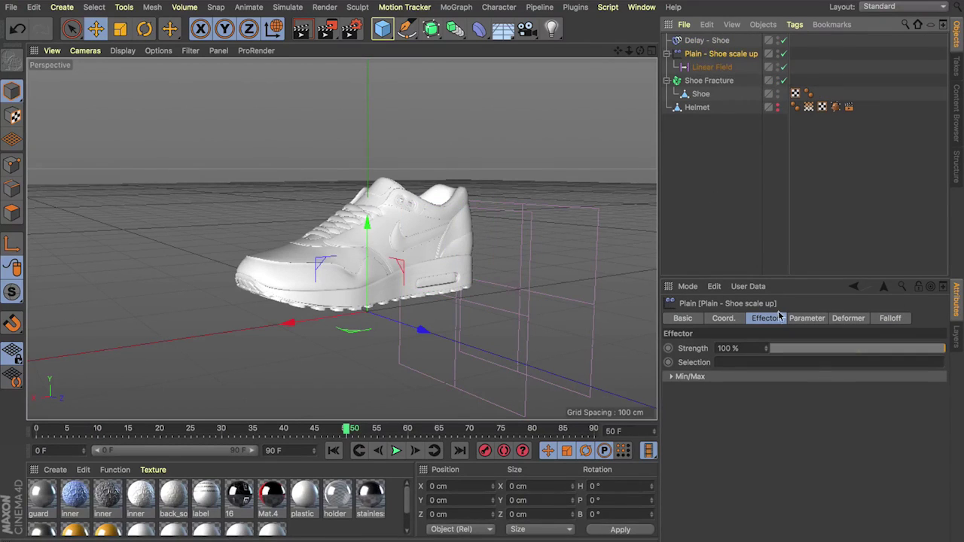
click(801, 319)
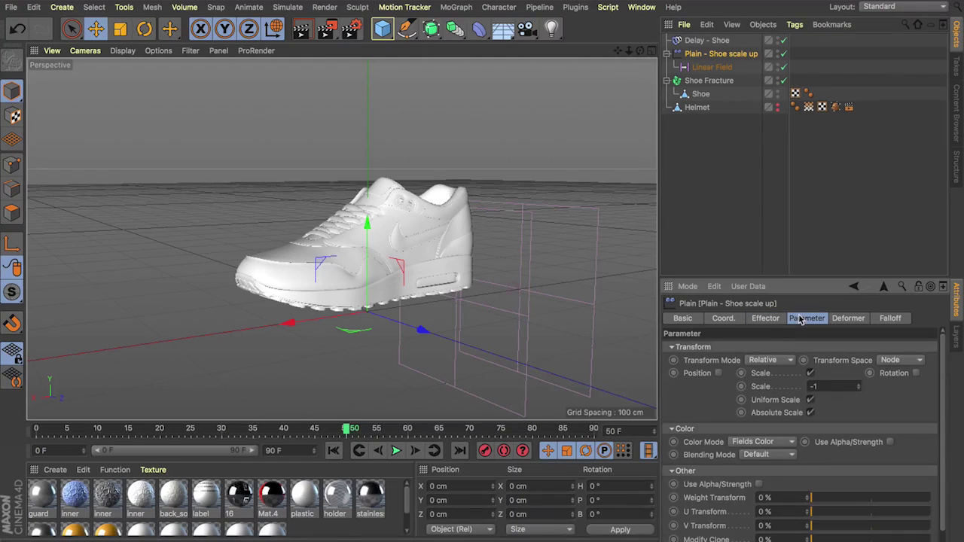
click(719, 374)
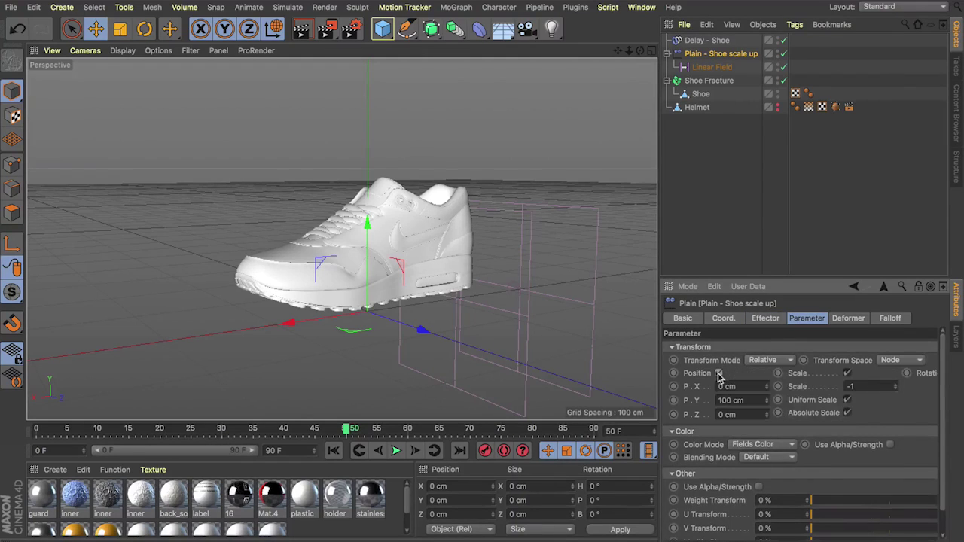
double_click(755, 400)
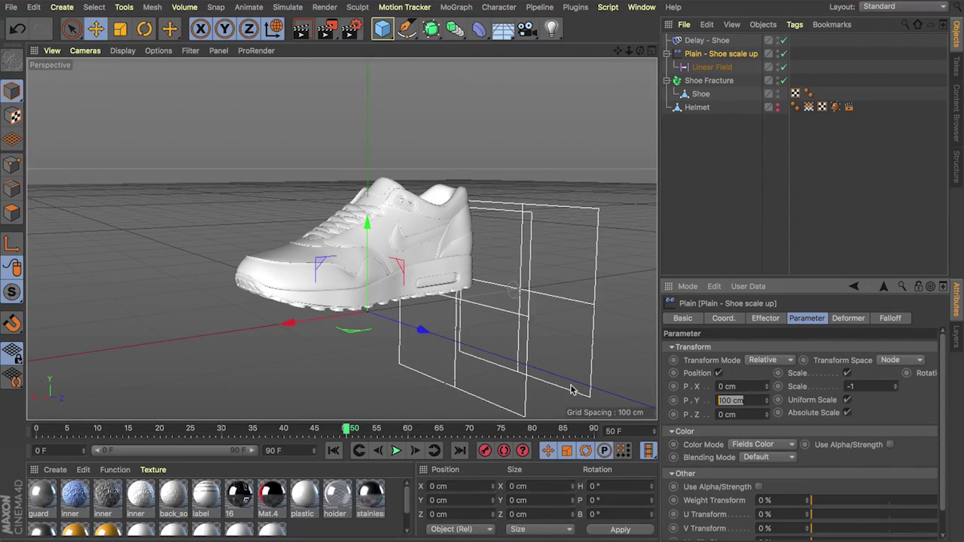
text(30)
key(Return)
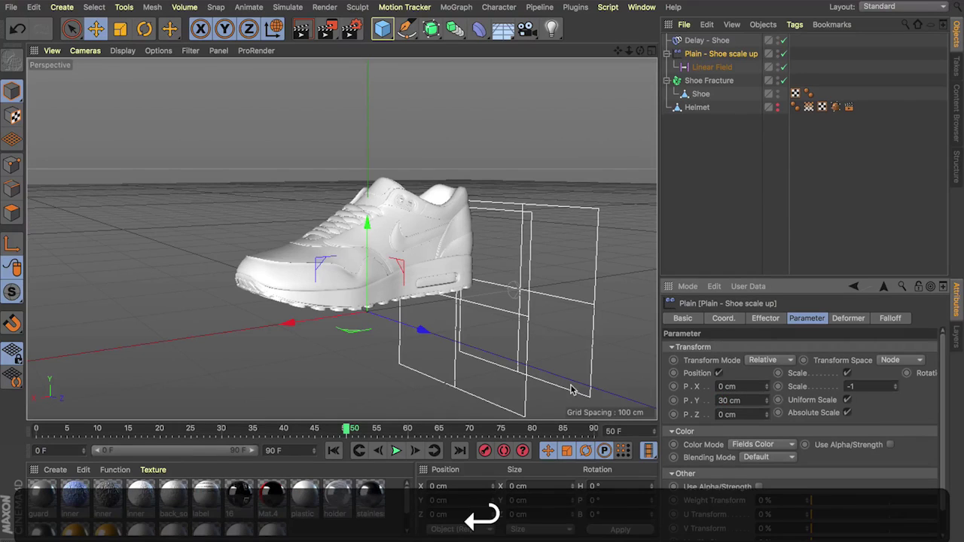
click(333, 450)
click(397, 451)
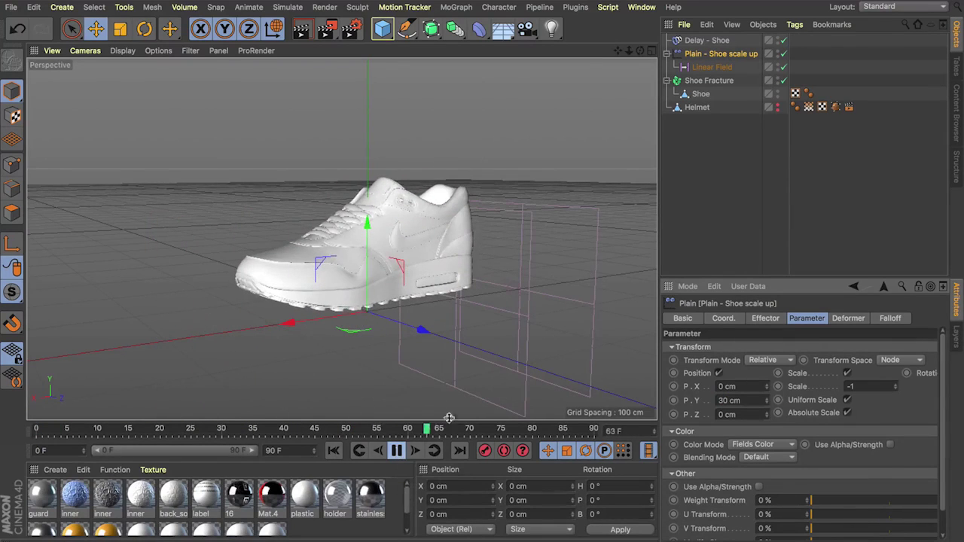
Try a Y position offset of 100 cm in the shoe's Plain effector and replay the animation from the start.
drag(747, 400, 492, 401)
text(100)
key(Return)
click(333, 450)
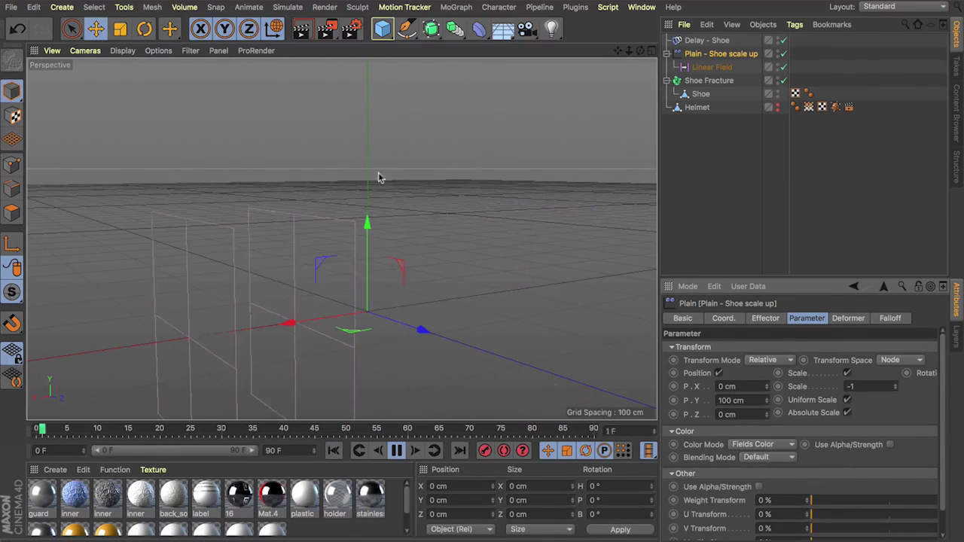
Set the Plain effector's Y position offset to 40 cm, stop the playback and scrub through the animation to frame 66.
drag(746, 401, 509, 382)
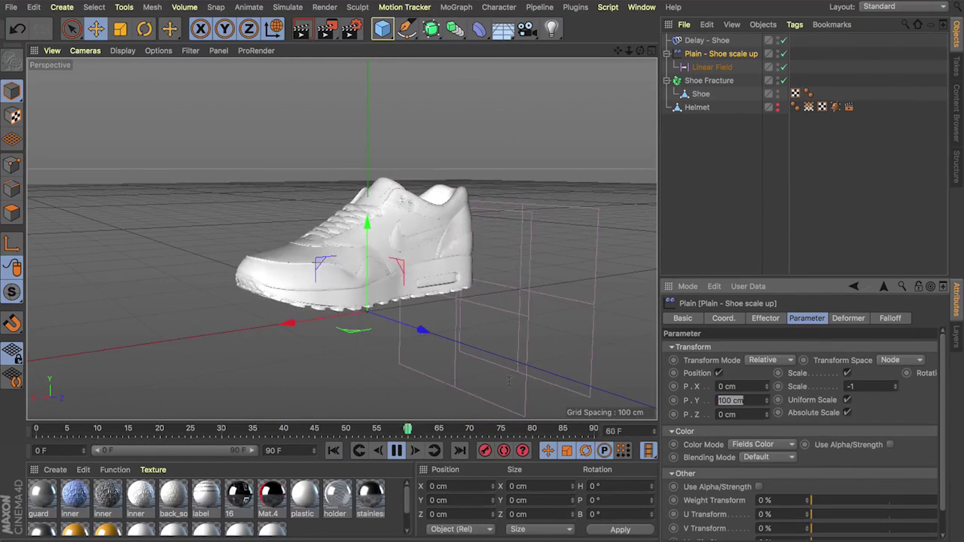
text(40)
key(Return)
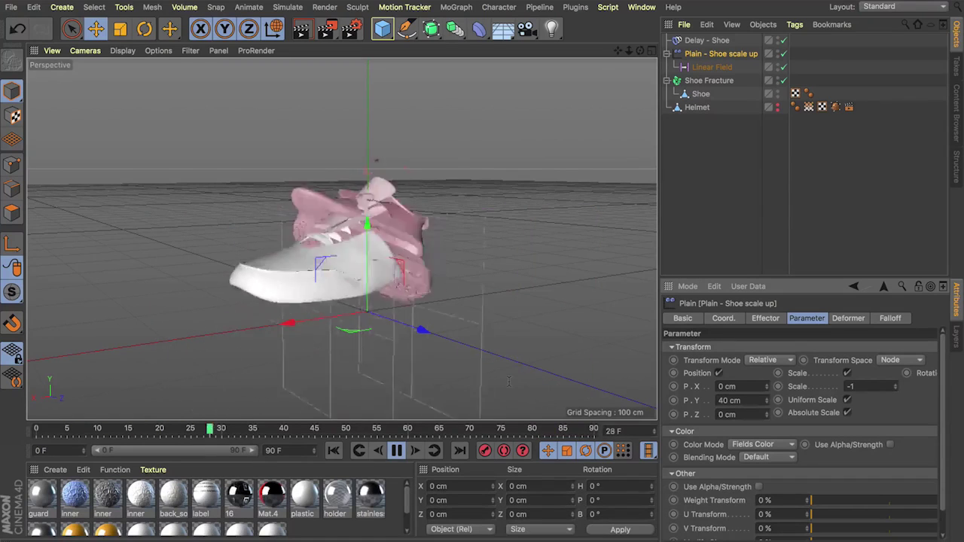
click(396, 450)
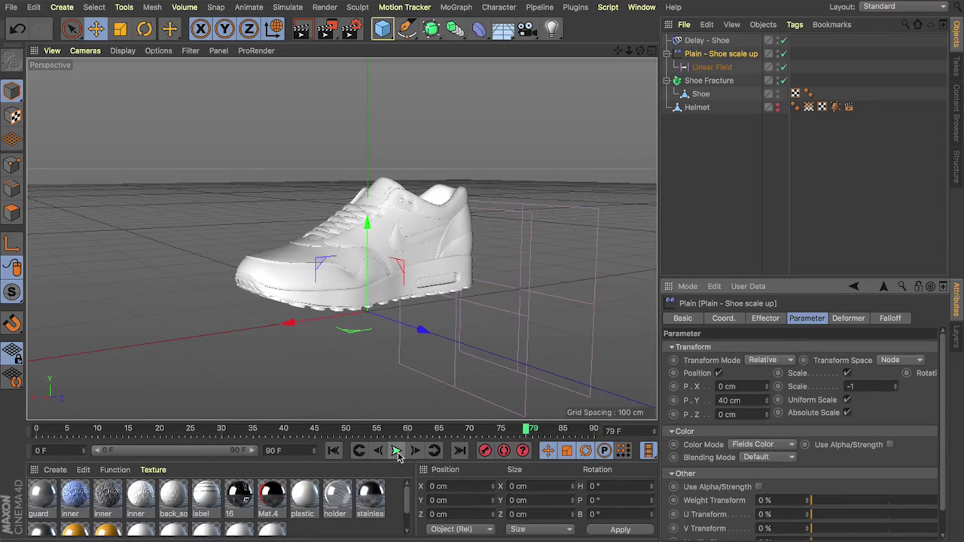
drag(265, 427, 447, 427)
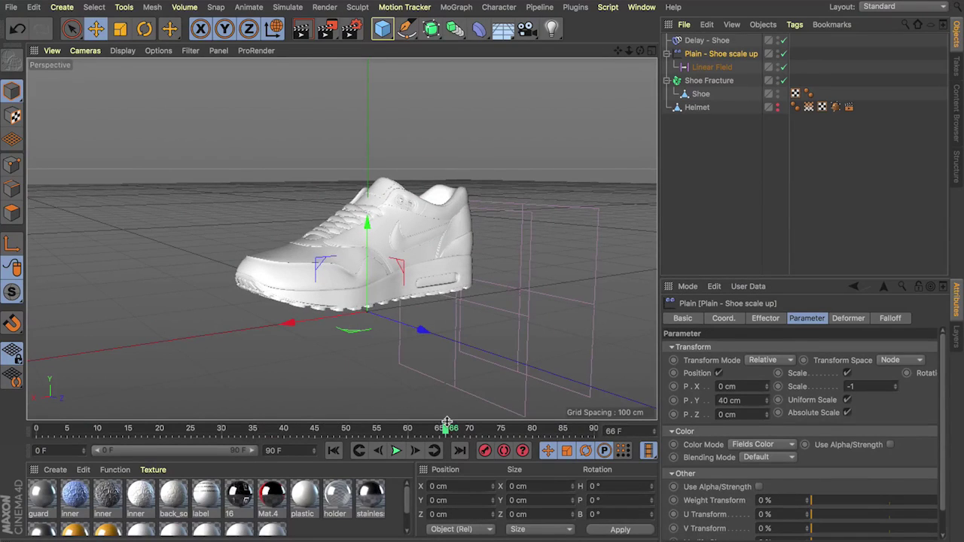
Add a Disc primitive and raise it to the underside of the shoe's sole at about Y 16.7 cm.
click(380, 30)
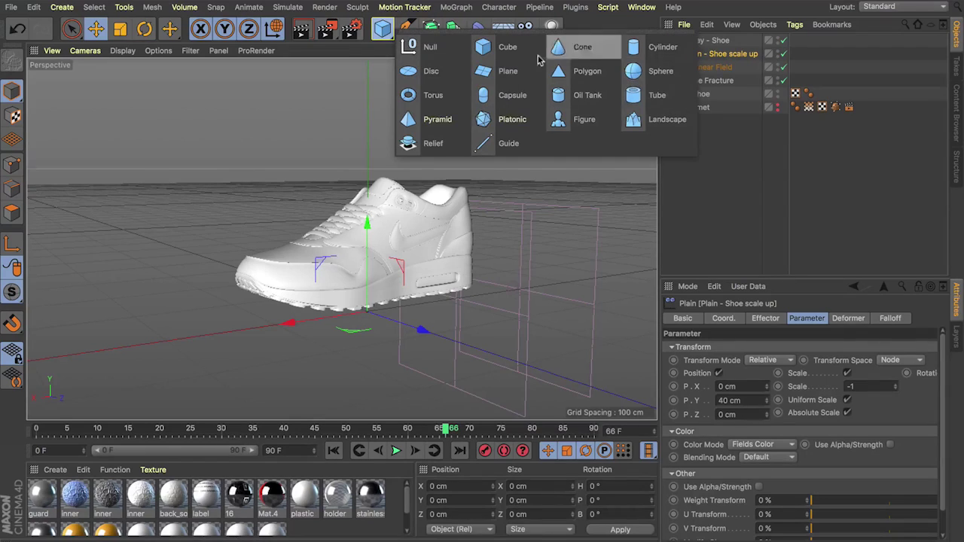
click(410, 72)
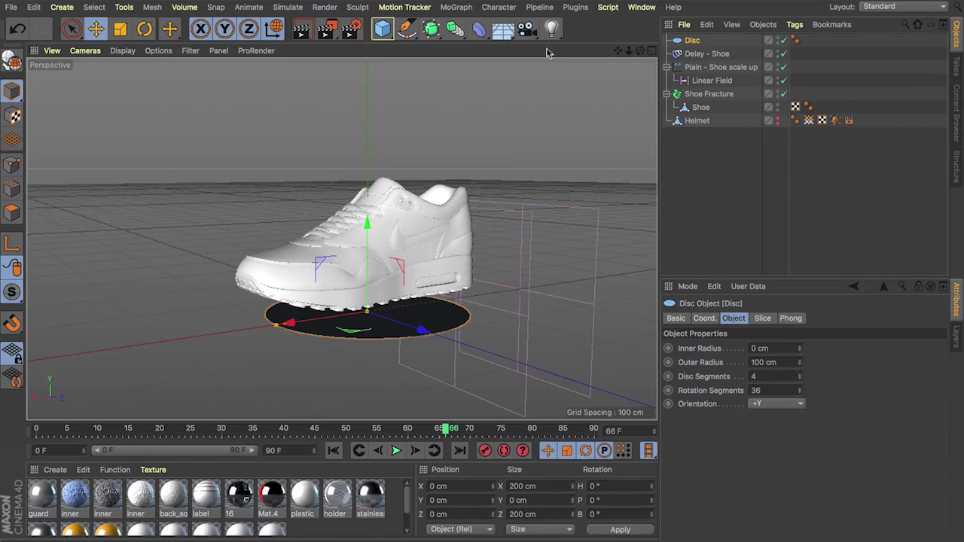
click(653, 49)
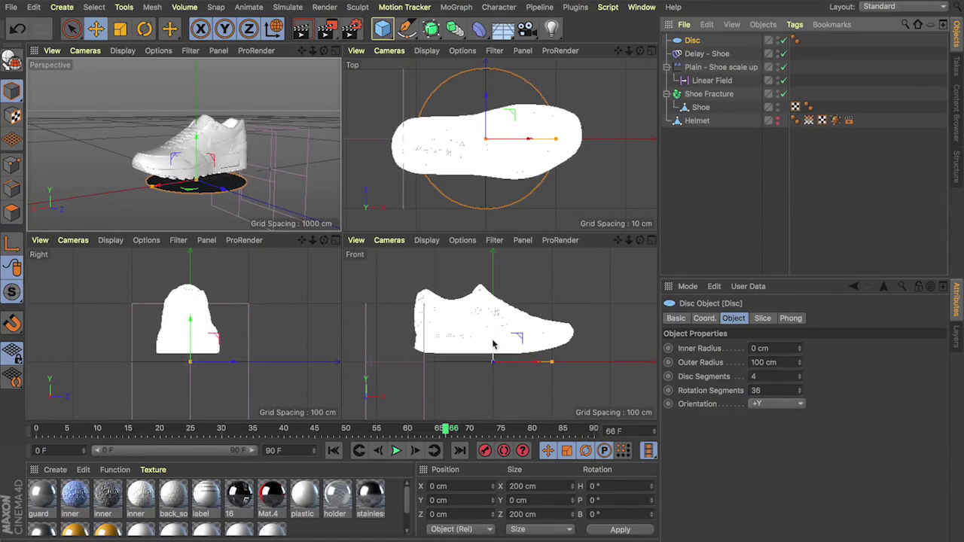
scroll(495, 339, up, 5)
mouse_move(387, 432)
mouse_down()
mouse_move(460, 425)
mouse_move(454, 434)
mouse_move(350, 434)
mouse_move(381, 458)
mouse_up()
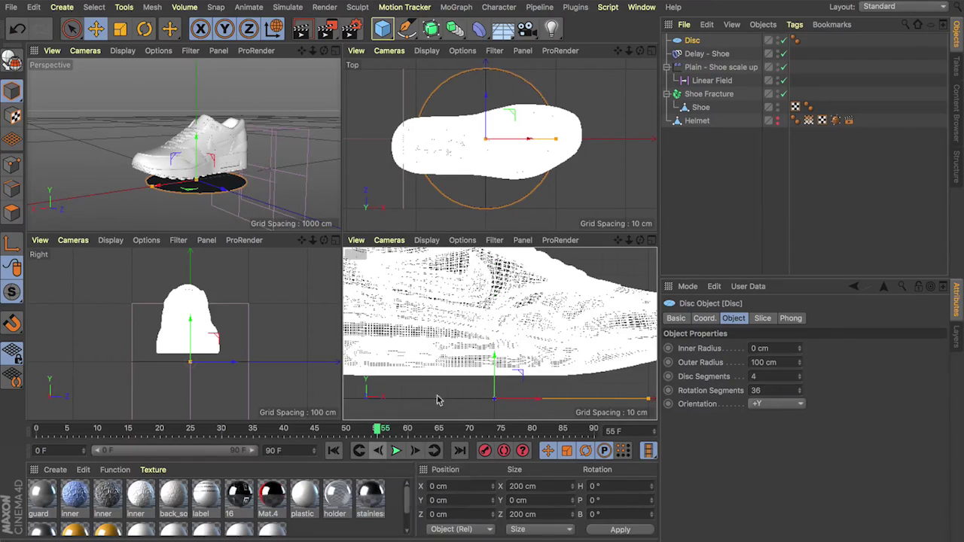
drag(493, 365, 489, 340)
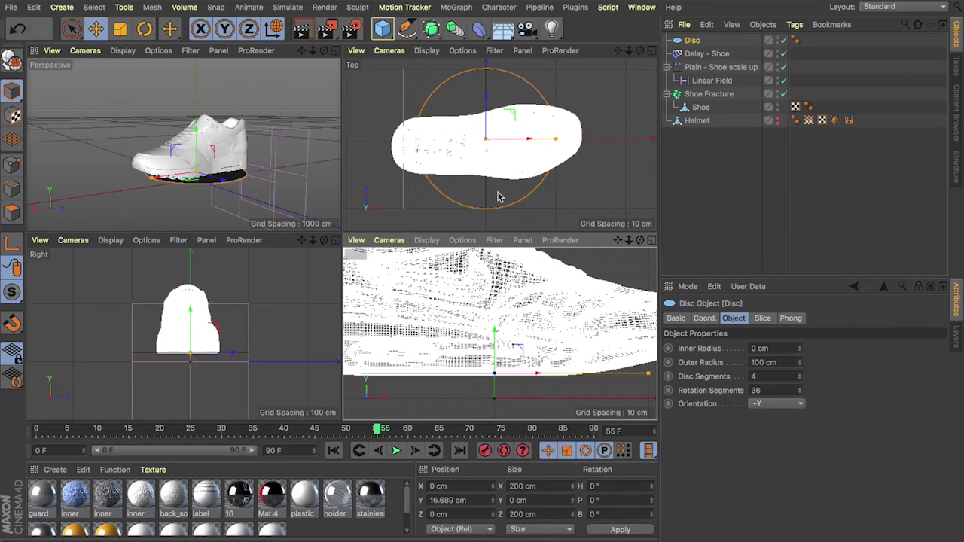
Scale the disc up to an outer radius of about 314 cm and rename it as "Ground".
click(335, 50)
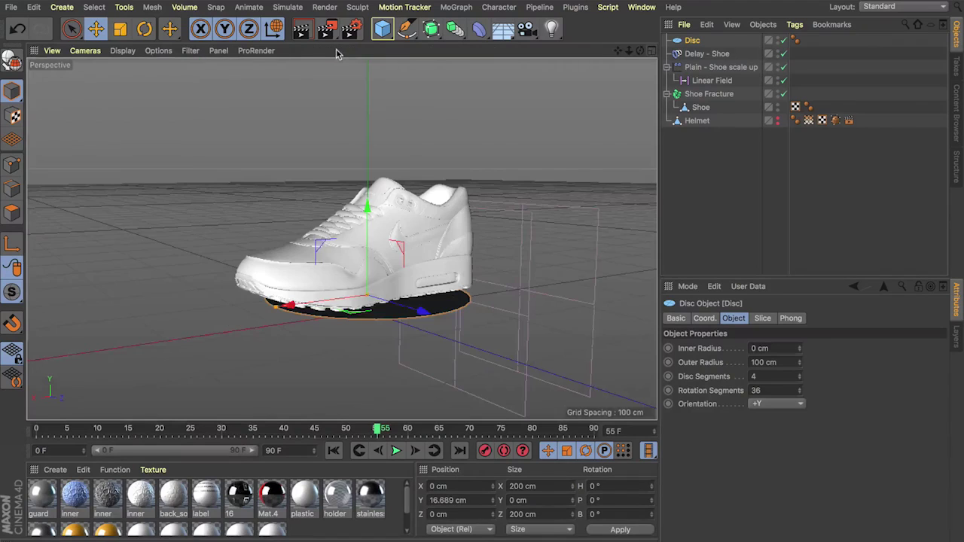
key(t)
drag(291, 168, 459, 103)
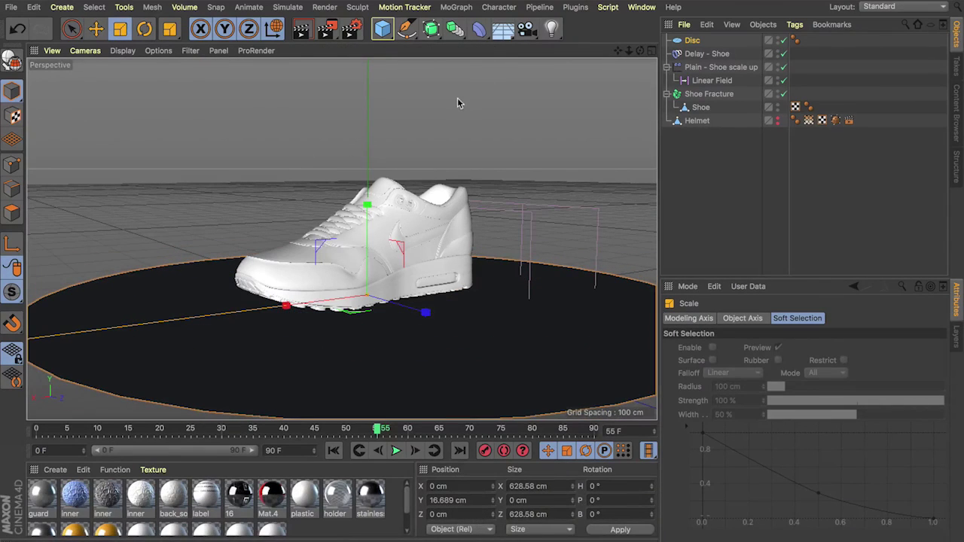
click(693, 42)
key(Return)
text(Ground)
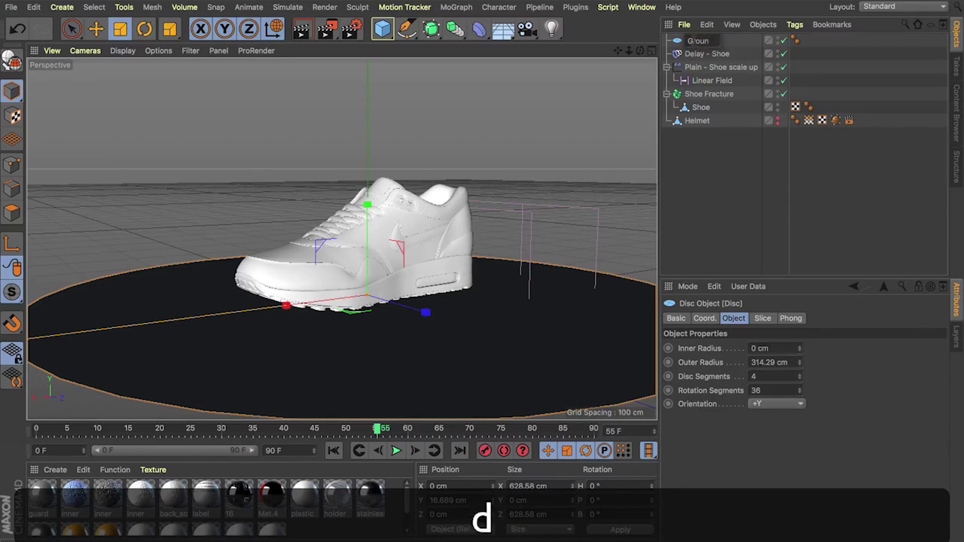
key(Return)
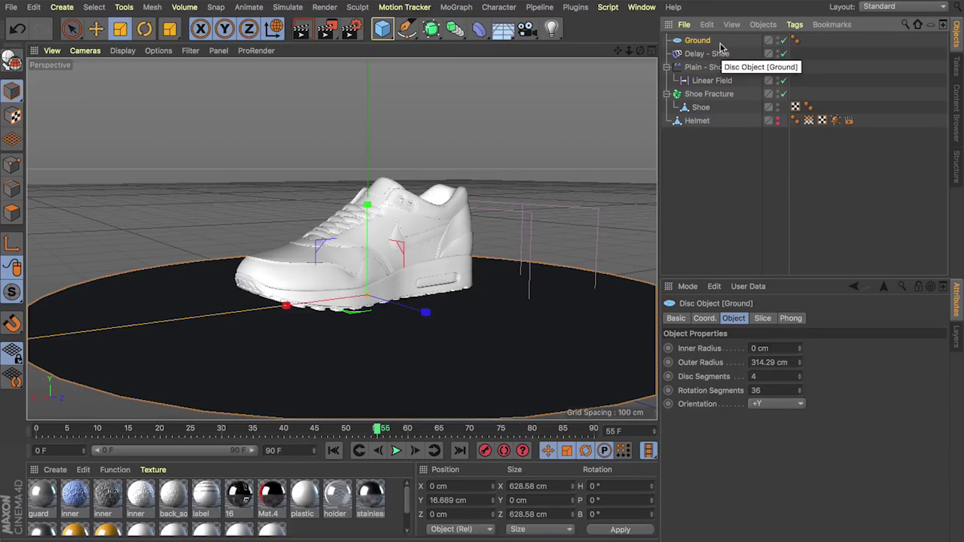
Add a Collider Body simulation tag to the Ground disc.
click(792, 25)
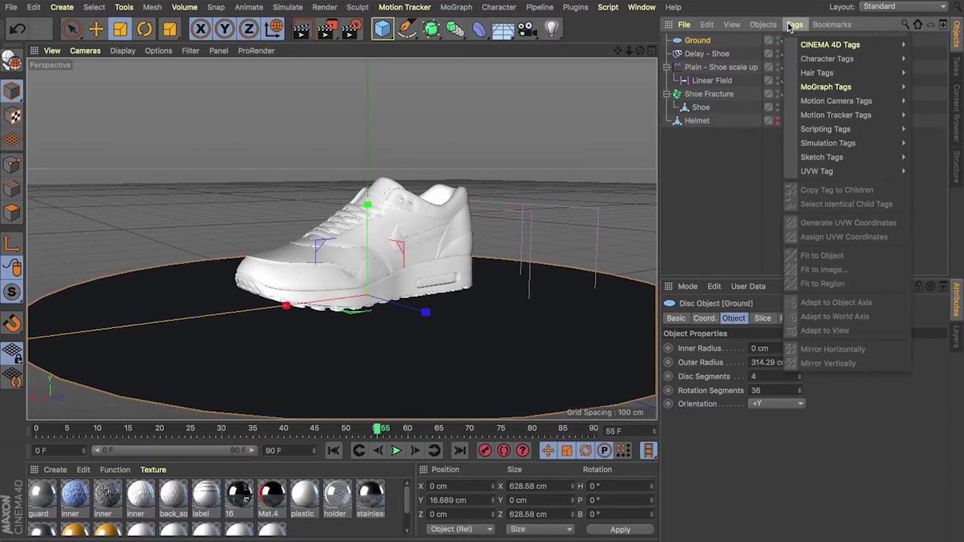
mouse_move(802, 145)
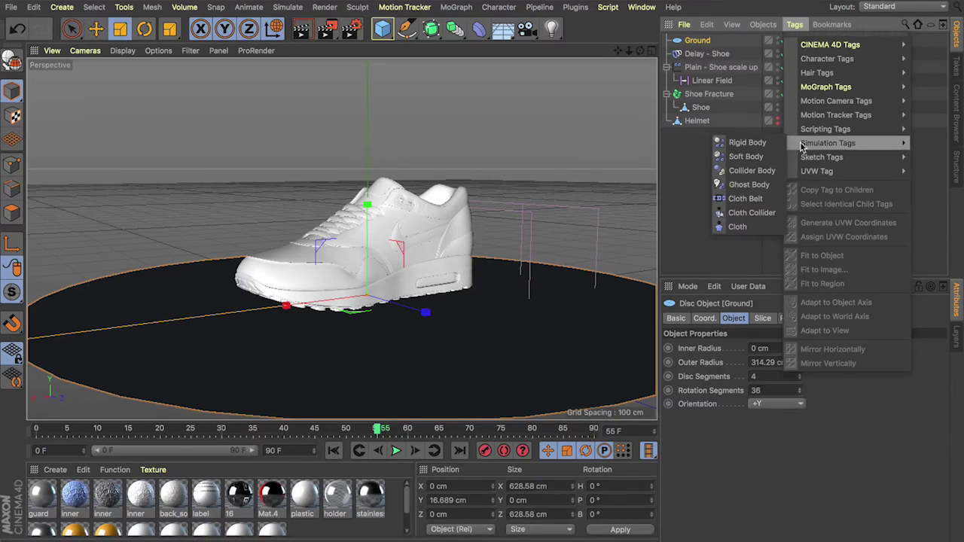
click(751, 171)
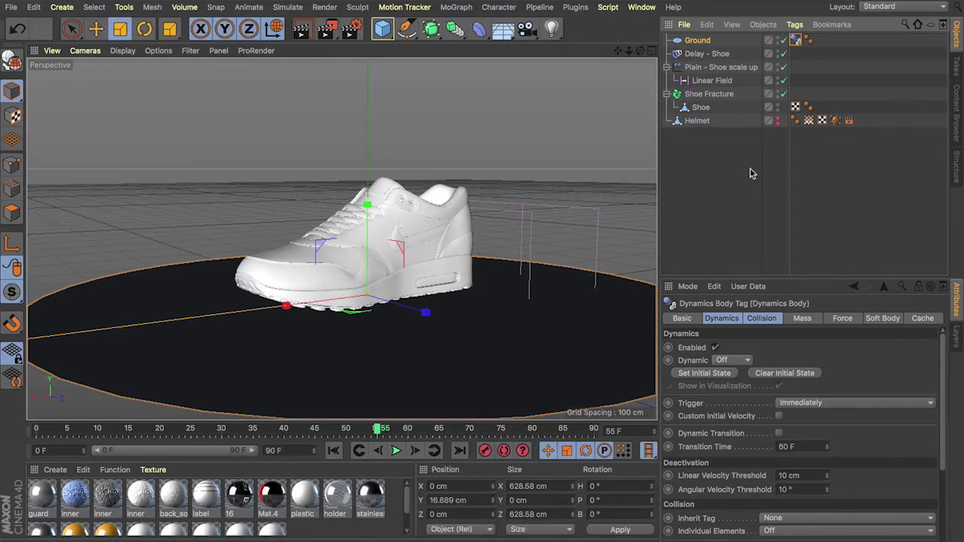
Add a Rigid Body simulation tag to the Shoe Fracture object.
click(704, 94)
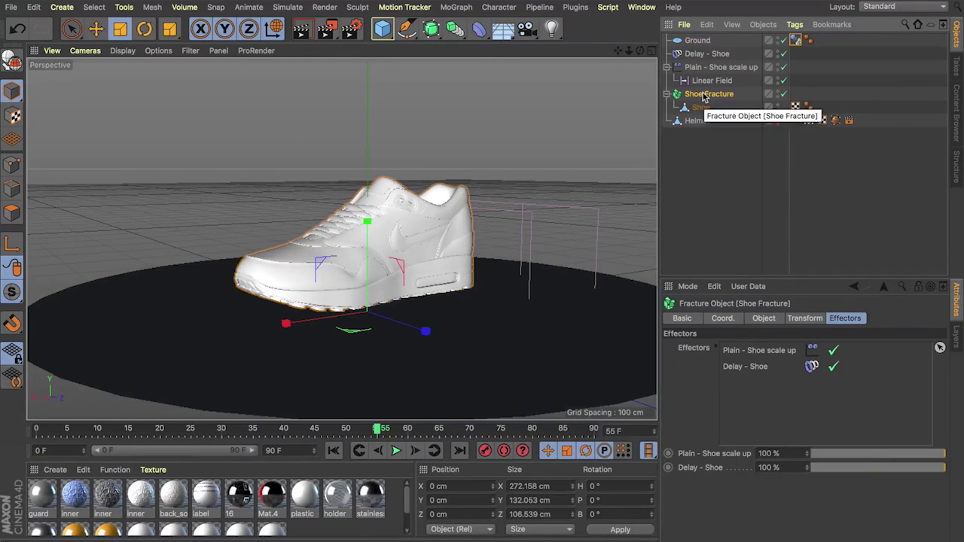
click(795, 25)
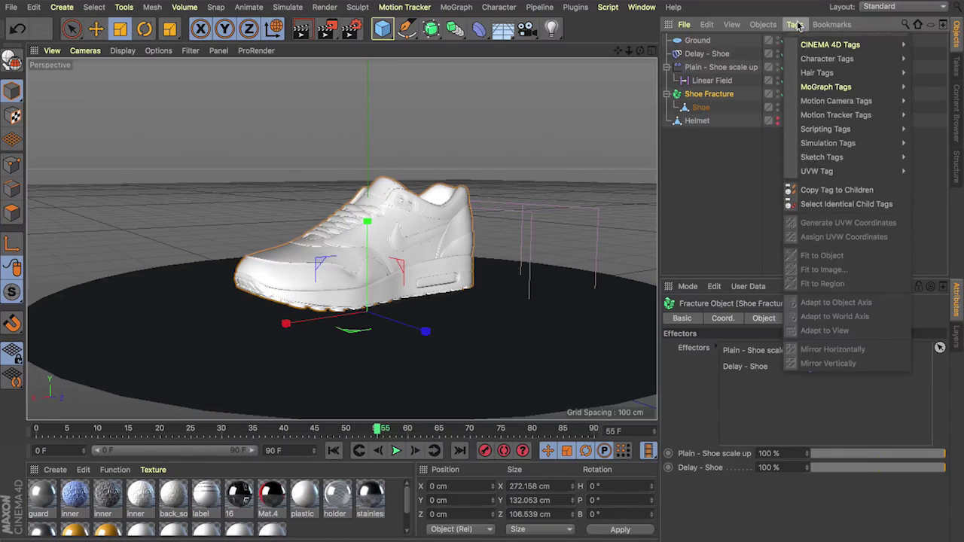
mouse_move(824, 149)
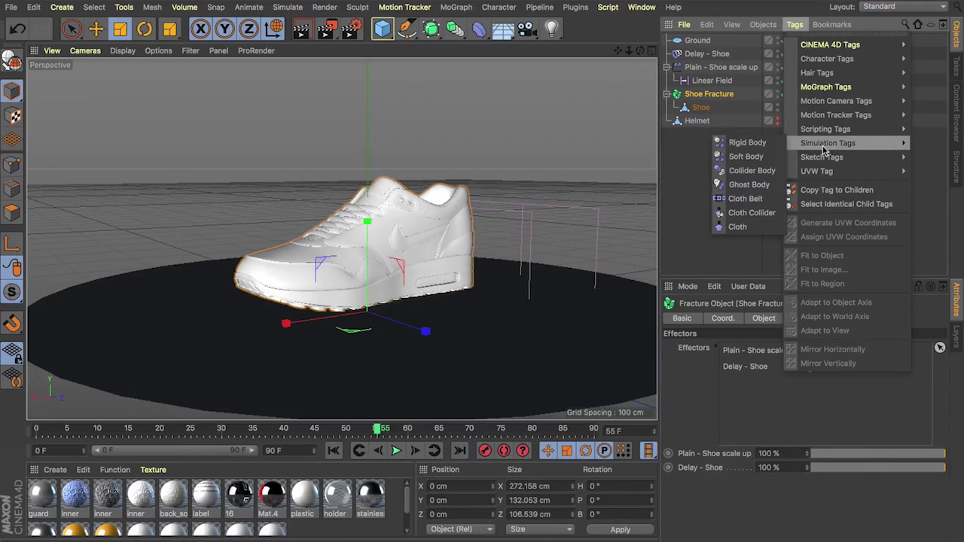
click(745, 143)
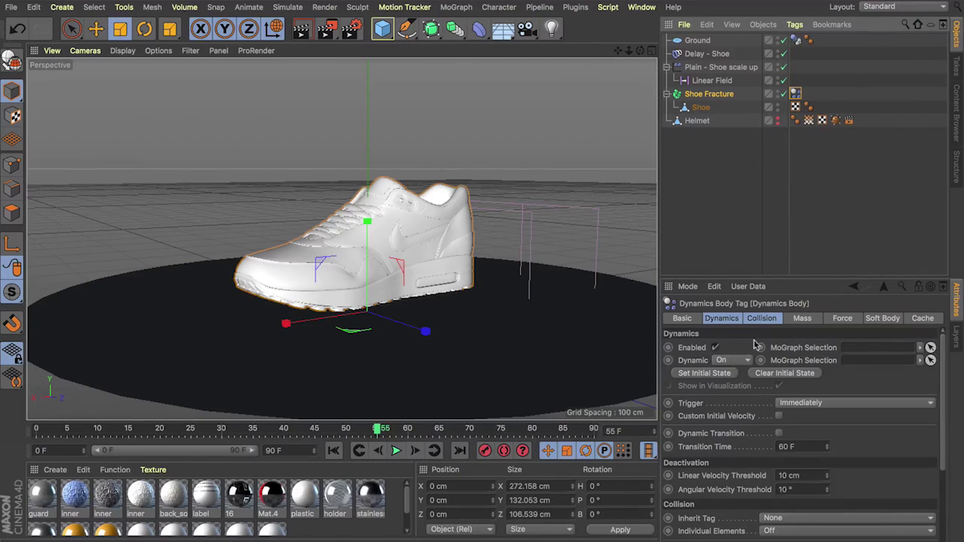
View the shoe tag's collision settings and test the dynamics by playing the animation from the start.
click(762, 318)
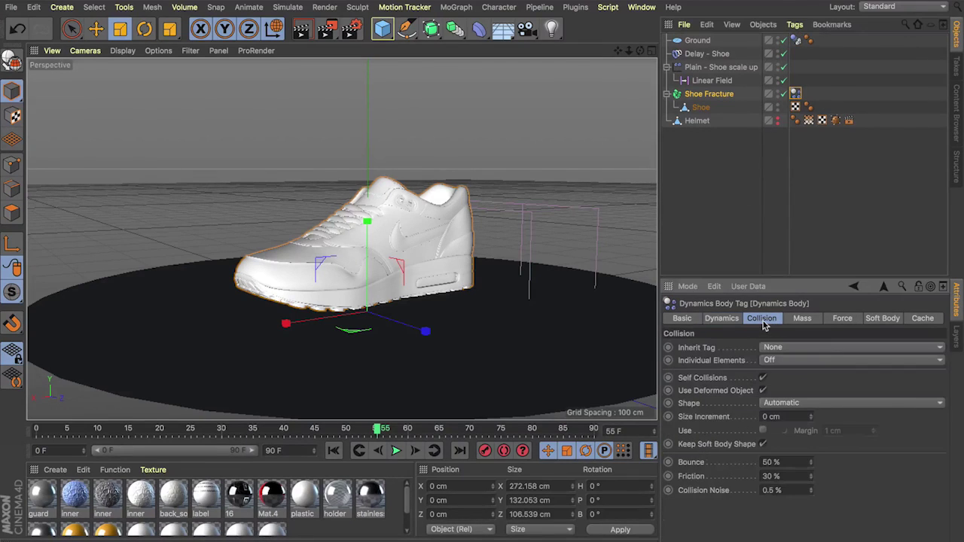
click(334, 451)
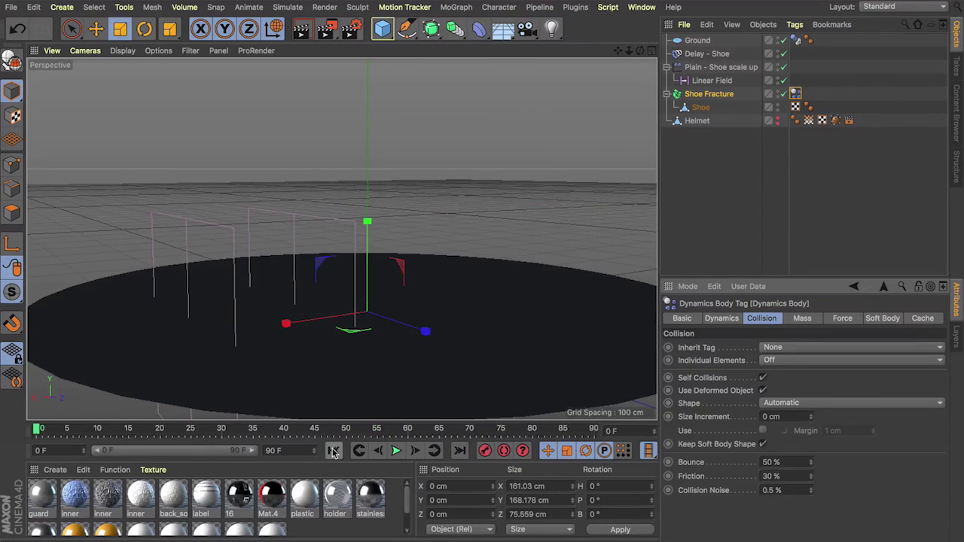
click(396, 451)
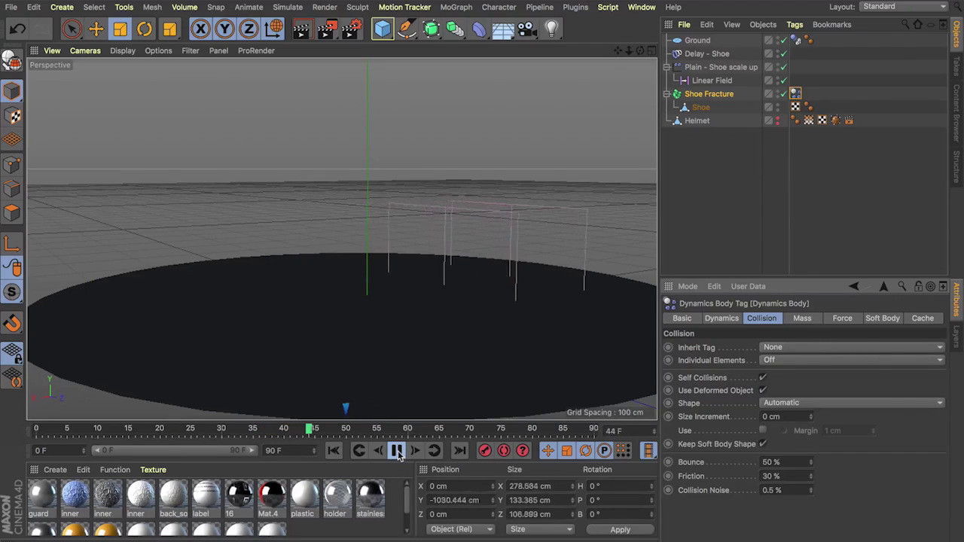
click(397, 451)
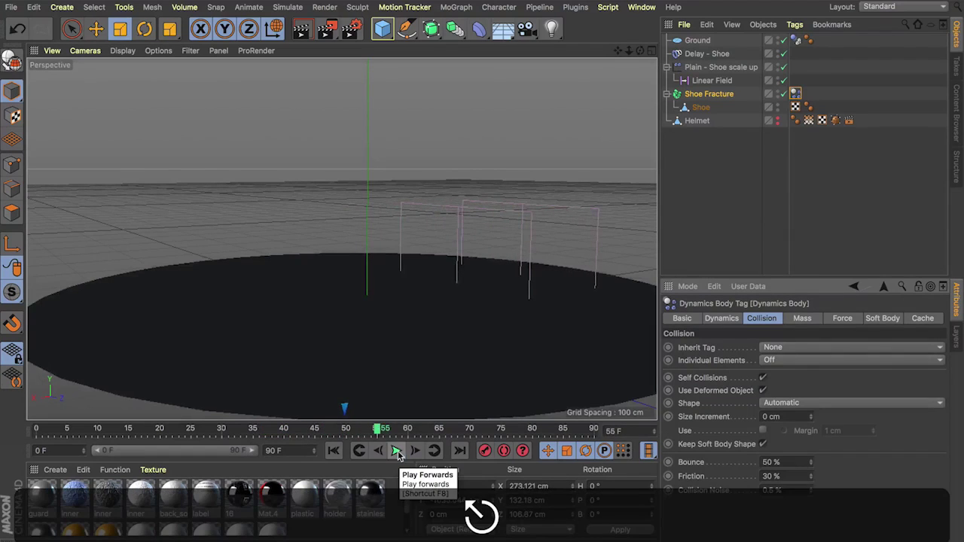
Add a camera at the current view, locate the shoe from outside it, and return to the camera's view at frame 0.
click(526, 29)
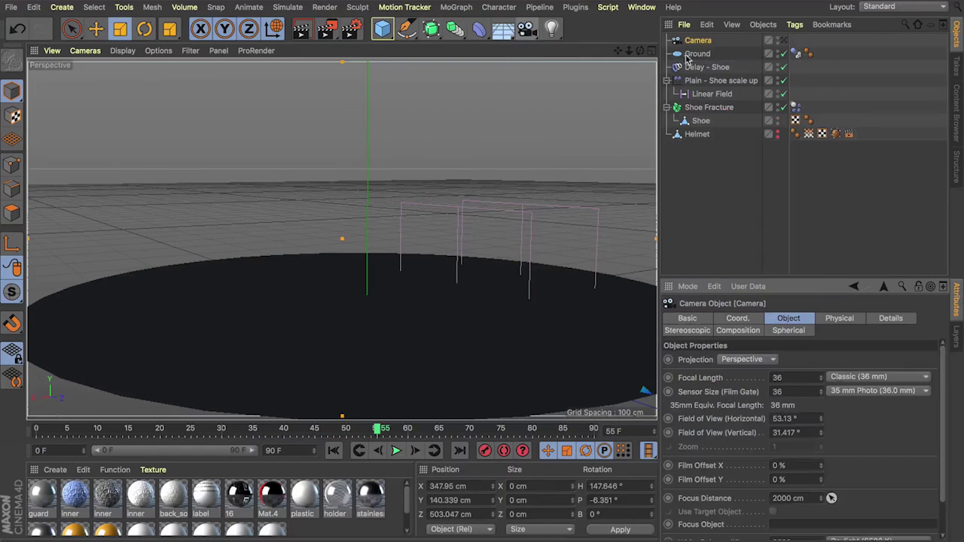
drag(629, 51, 631, 55)
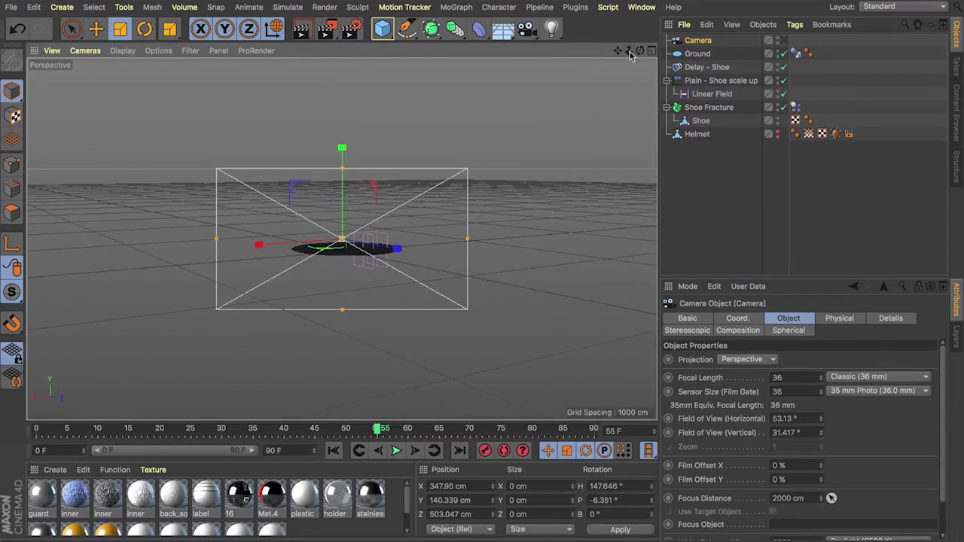
click(688, 120)
drag(639, 52, 640, 53)
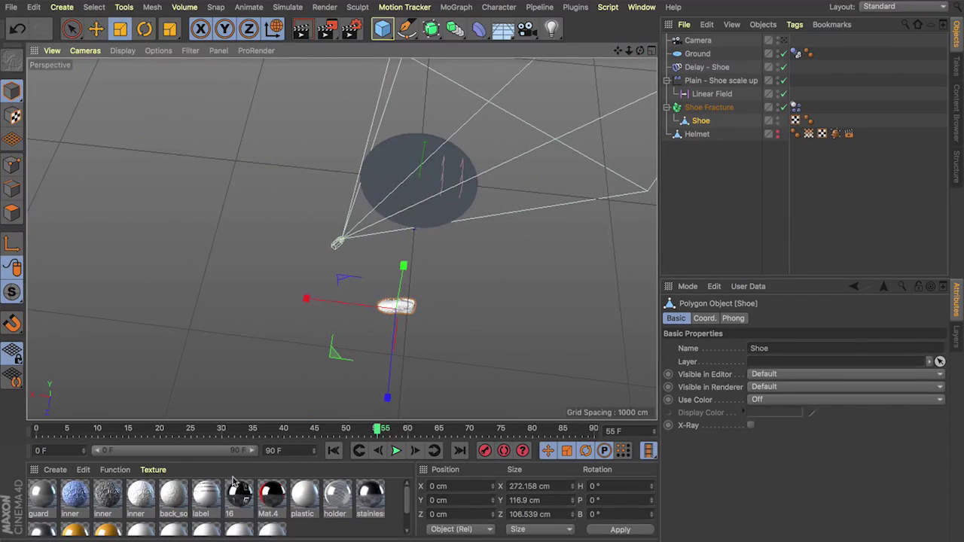
click(336, 450)
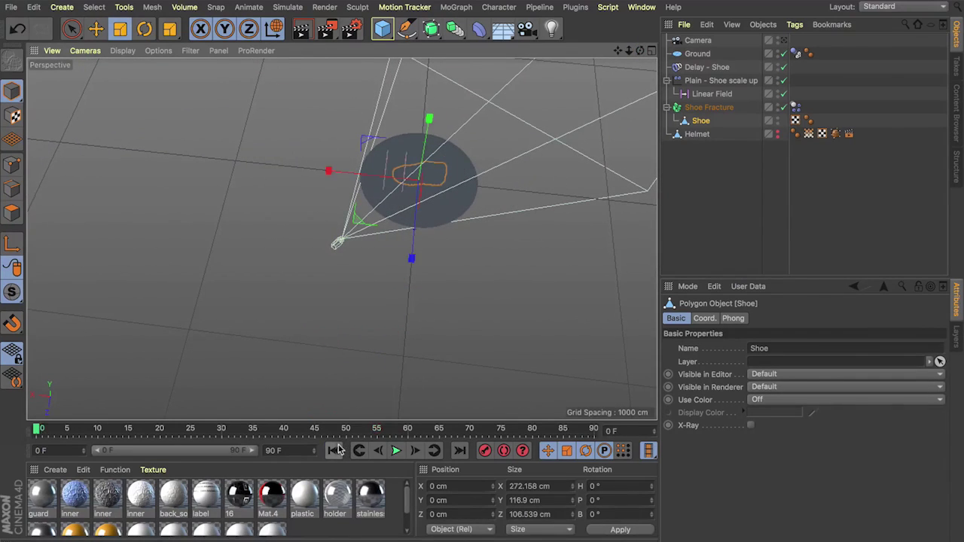
click(784, 40)
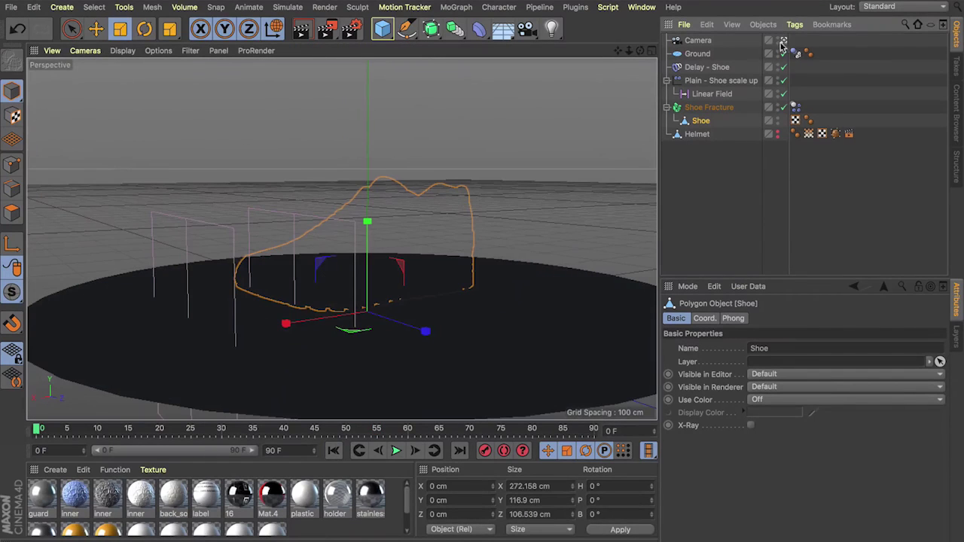
Set the Shoe Fracture's dynamics Follow Position and Follow Rotation to 10 and Drag to 5%, and play the animation.
click(795, 106)
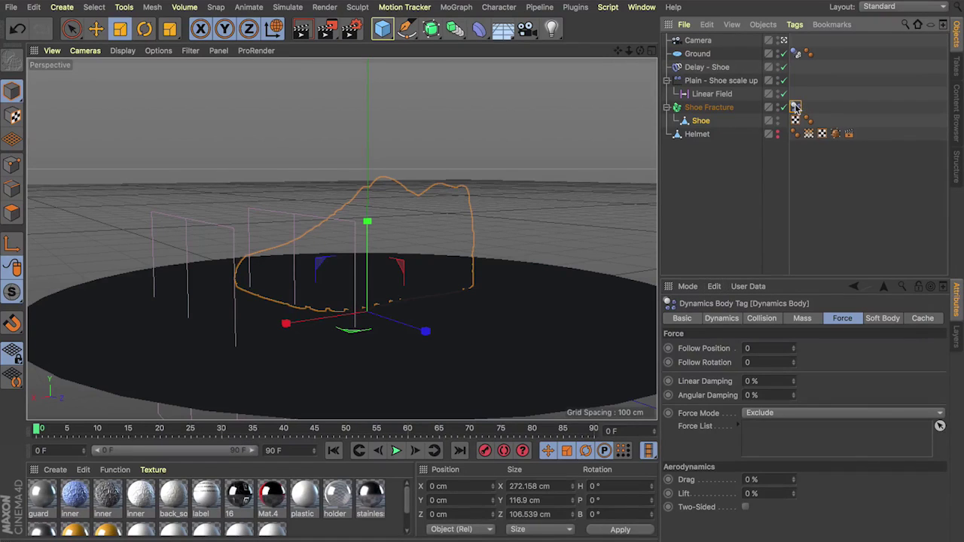
drag(755, 348, 631, 346)
text(10)
key(Tab)
text(10)
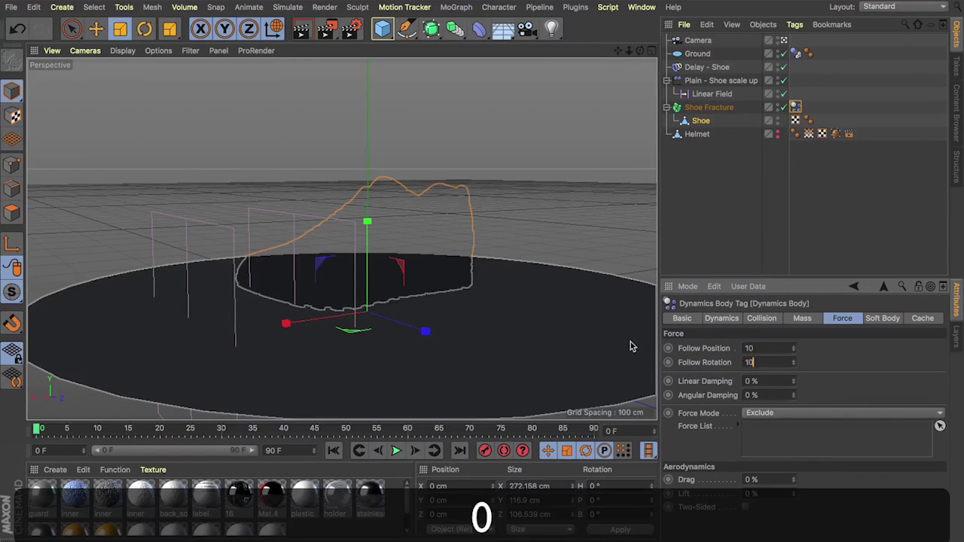
click(750, 479)
text(5)
key(Return)
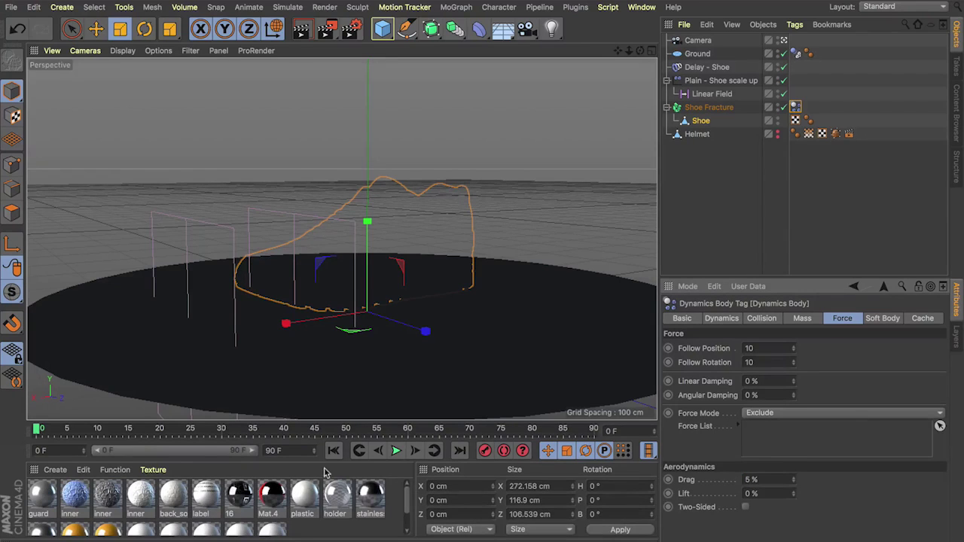
click(396, 450)
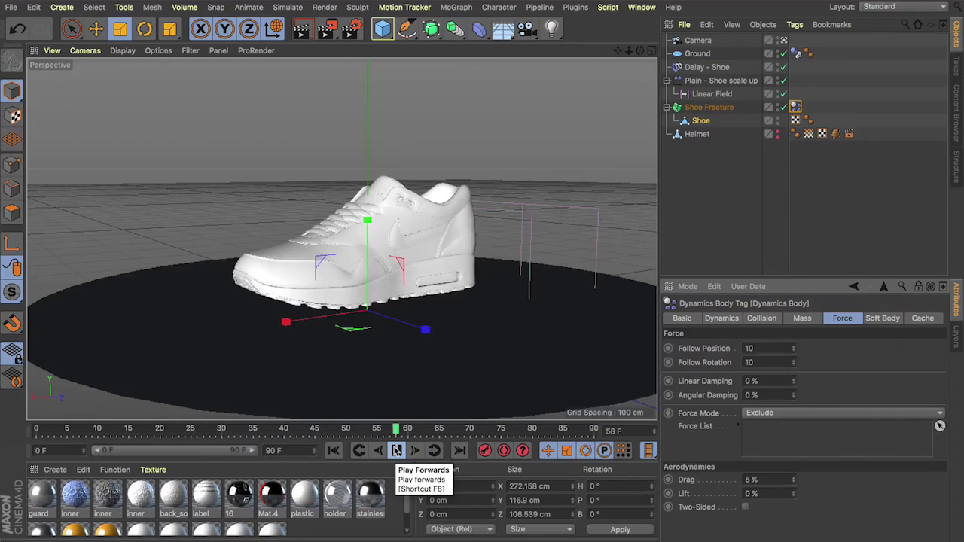
click(397, 451)
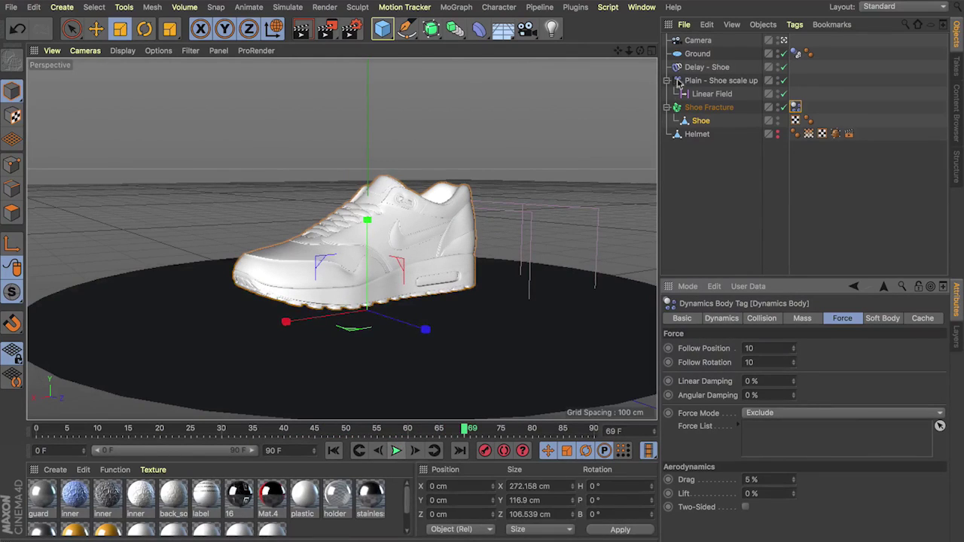
Clear the unused materials from the scene and deselect all objects.
click(115, 469)
click(142, 423)
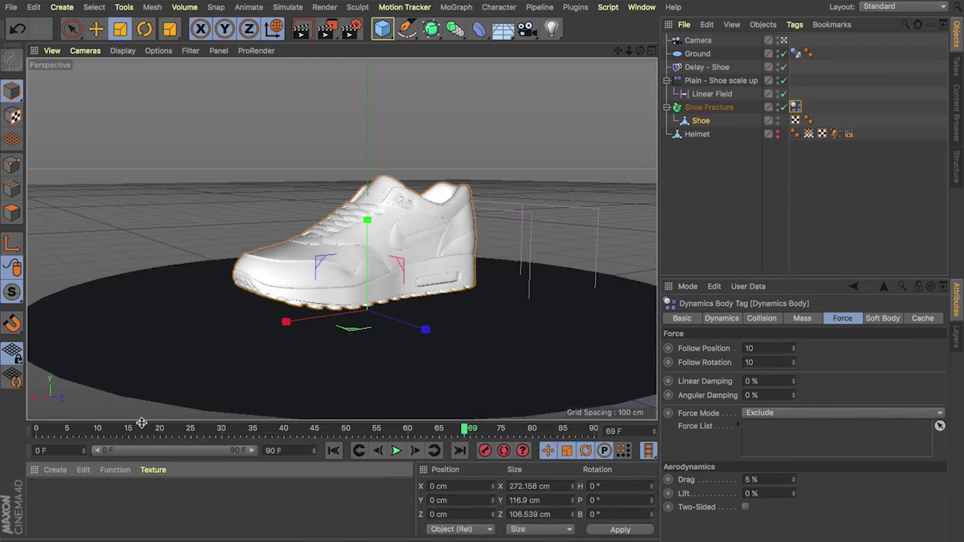
click(727, 189)
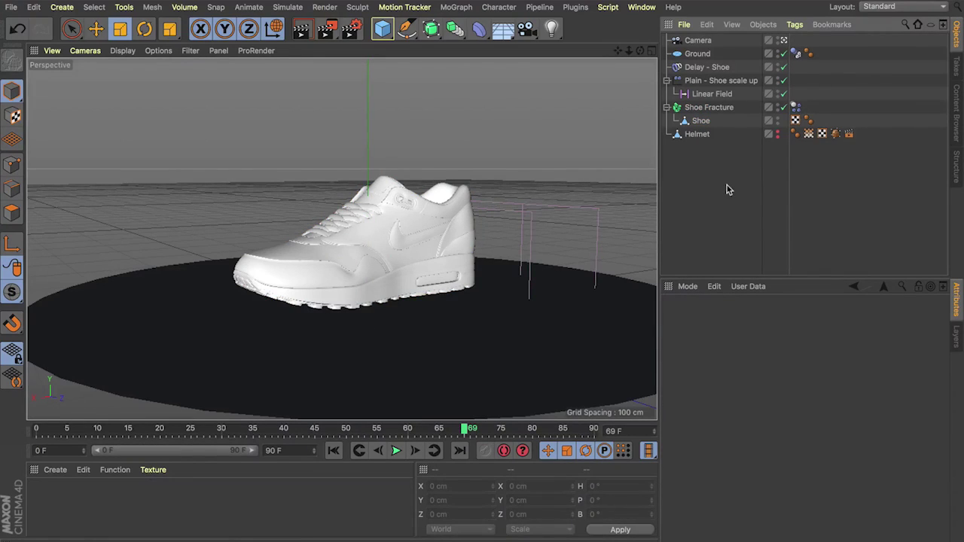
Set the color mode of the shoe's Linear Field to No Remap and replay the animation from the start.
mouse_move(640, 51)
mouse_down()
mouse_move(670, 75)
mouse_move(704, 45)
mouse_move(677, 31)
mouse_move(667, 55)
mouse_move(629, 52)
mouse_up()
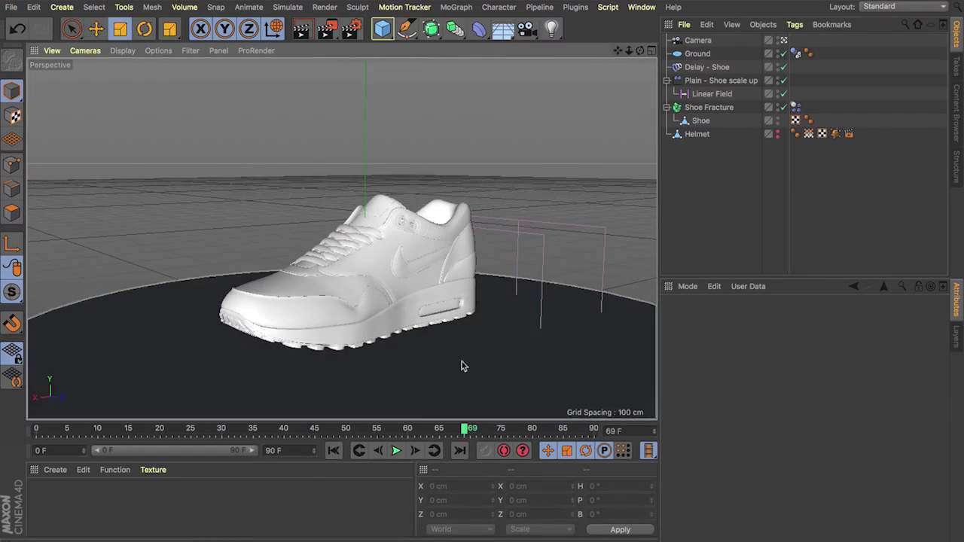
click(333, 450)
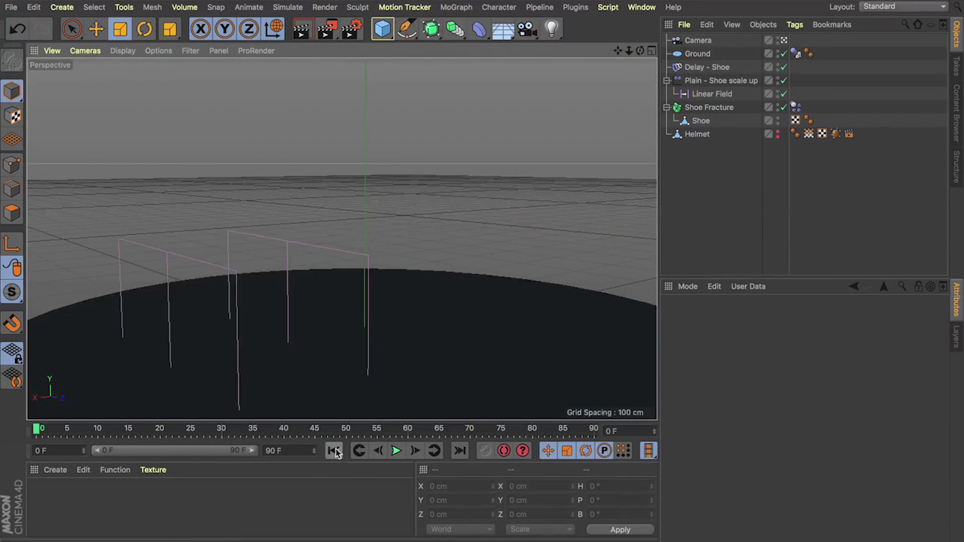
click(711, 94)
click(838, 319)
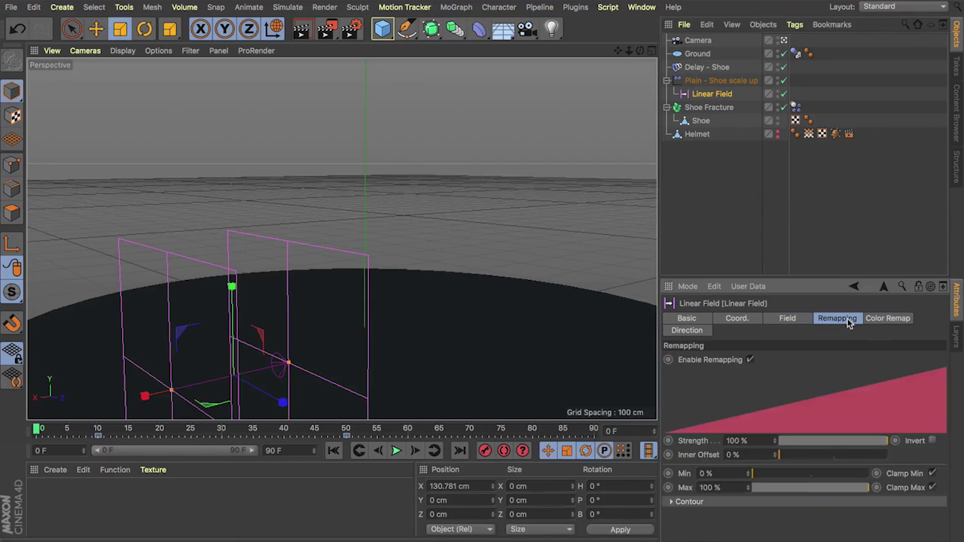
click(885, 319)
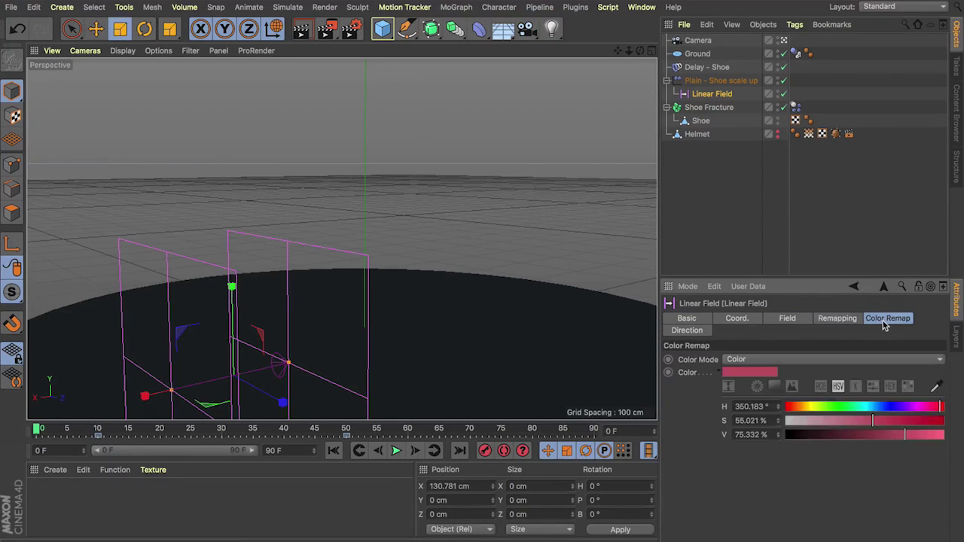
click(748, 362)
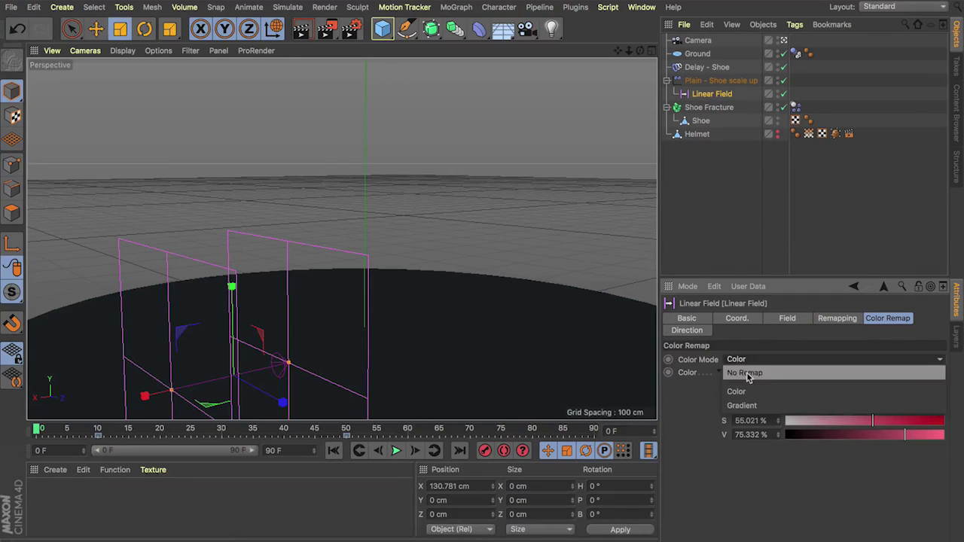
click(748, 376)
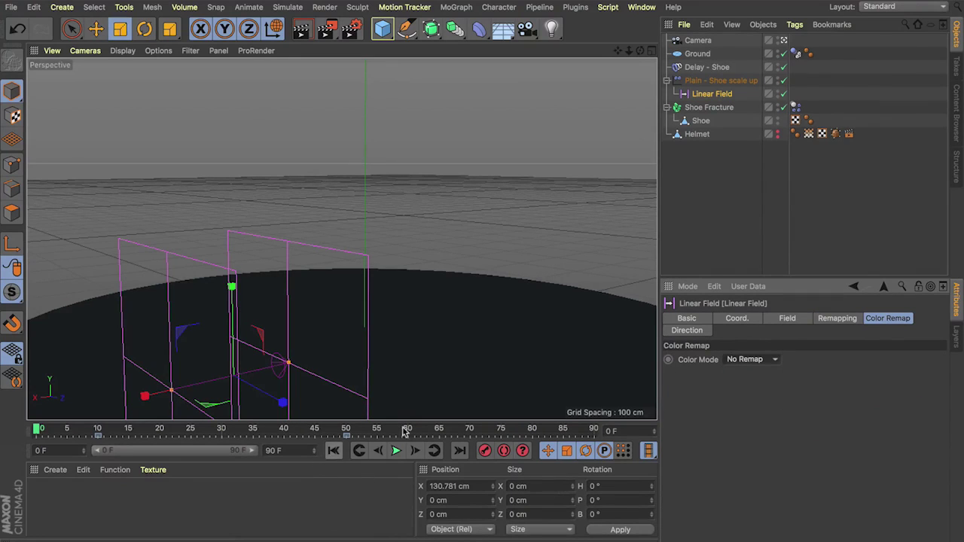
click(395, 450)
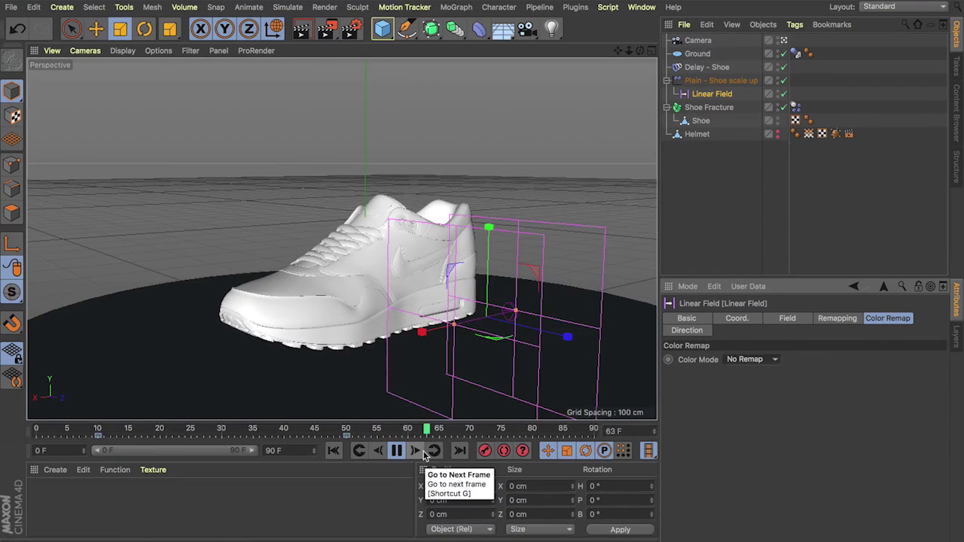
click(397, 450)
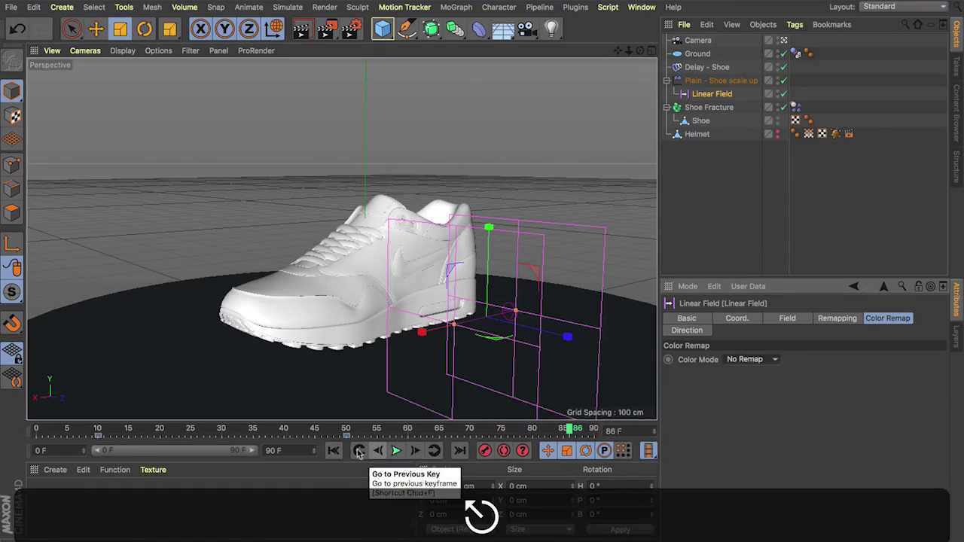
Return to frame 0 and bake the Shoe Fracture's dynamics simulation into its object cache.
click(334, 450)
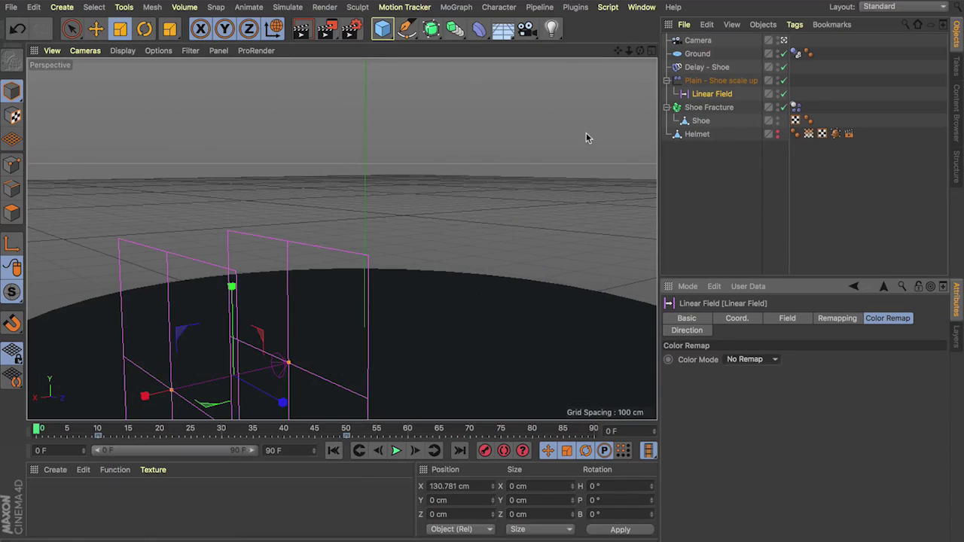
click(795, 107)
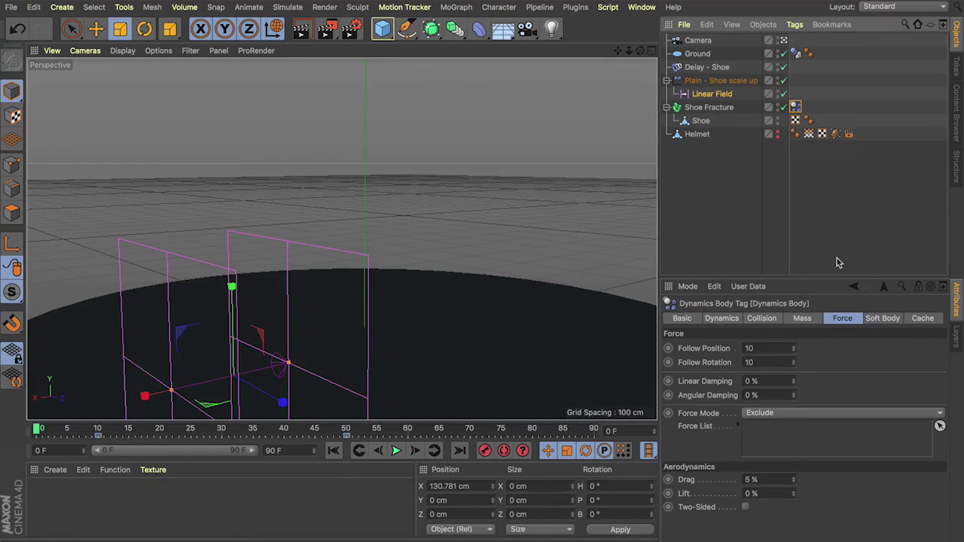
click(915, 320)
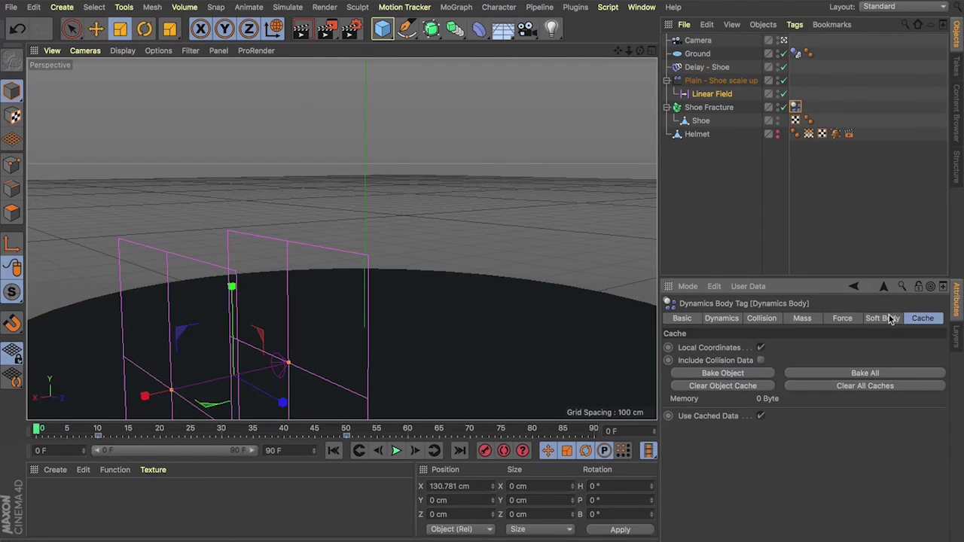
click(695, 374)
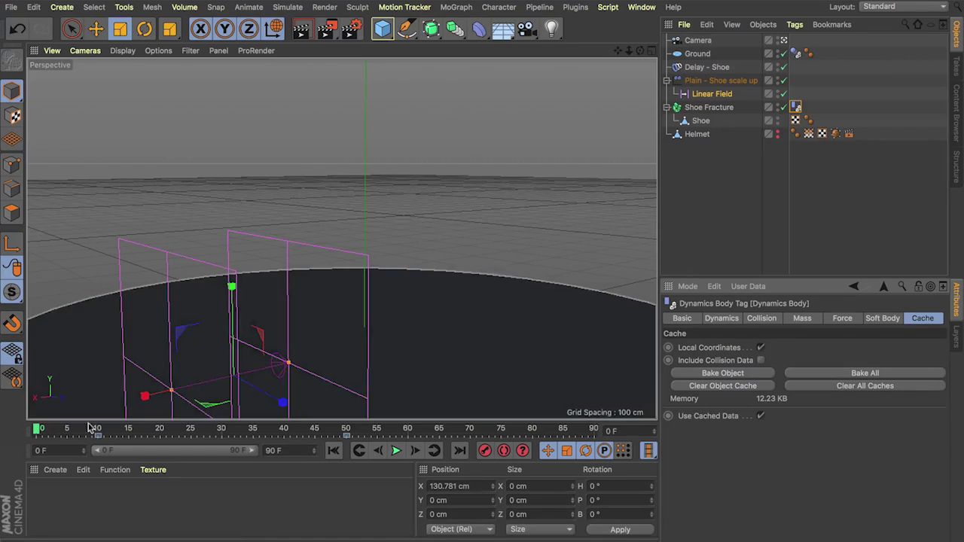
Scrub through the baked shoe animation and check the shoe's assembly with the Delay - Shoe effector.
drag(61, 433, 514, 429)
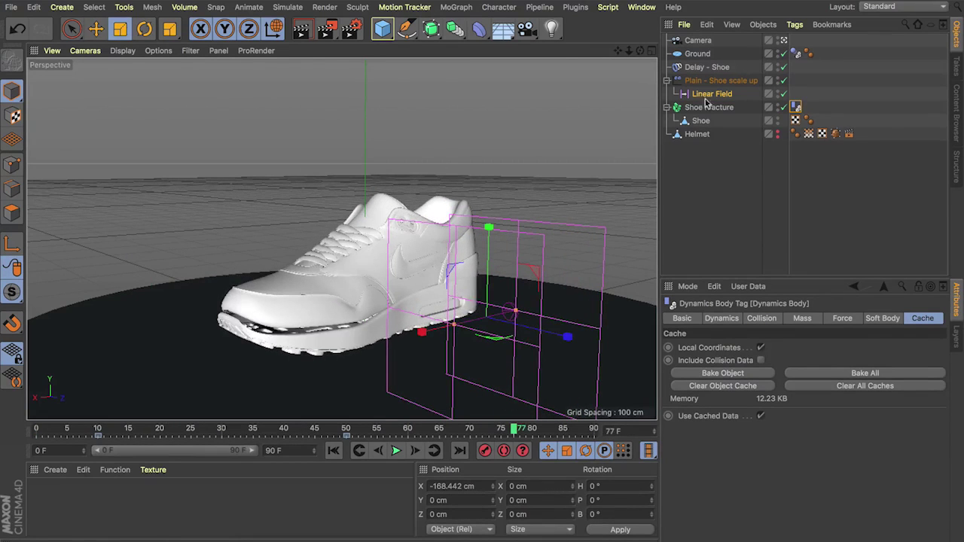
click(783, 67)
drag(92, 429, 415, 394)
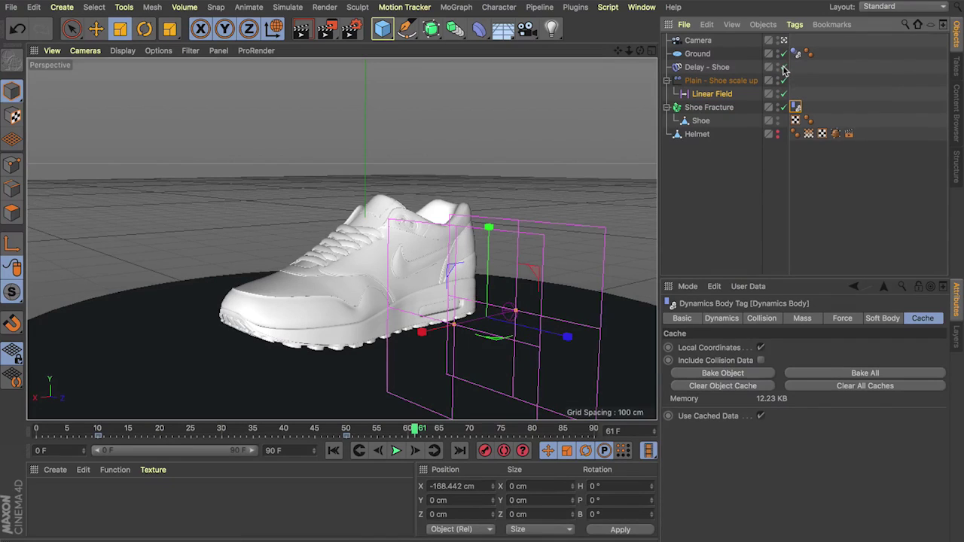
Make the hidden Helmet object visible and collapse the Plain - Shoe scale up hierarchy.
click(682, 149)
click(687, 134)
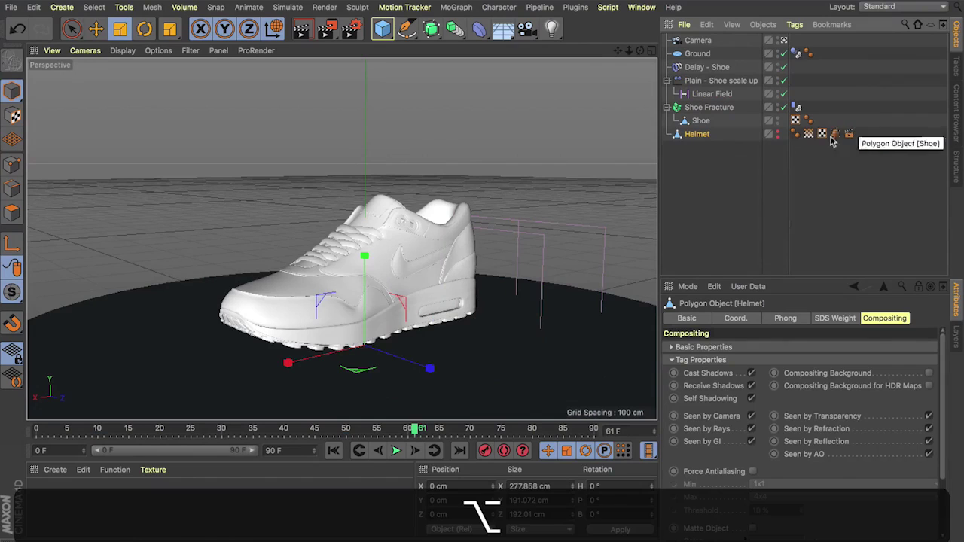
alt+click(778, 134)
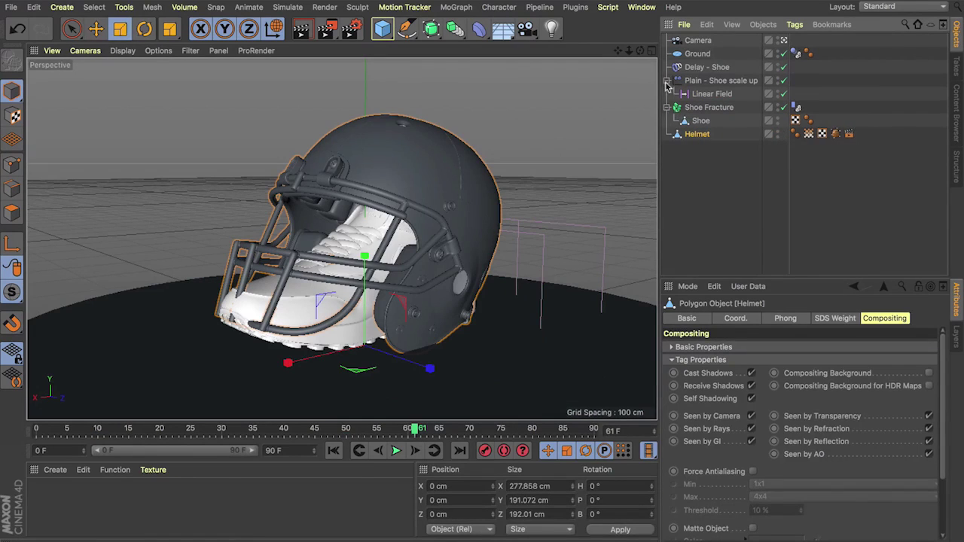
click(697, 110)
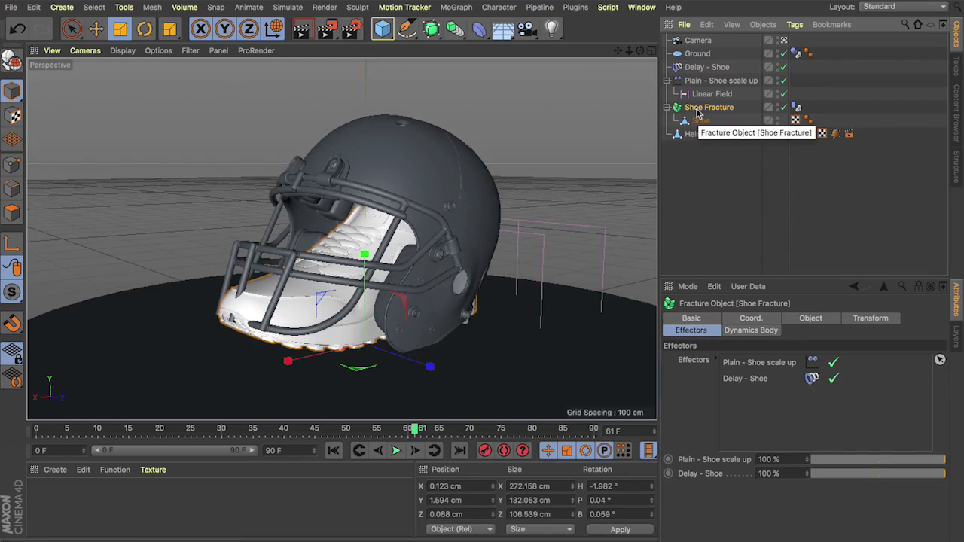
click(697, 144)
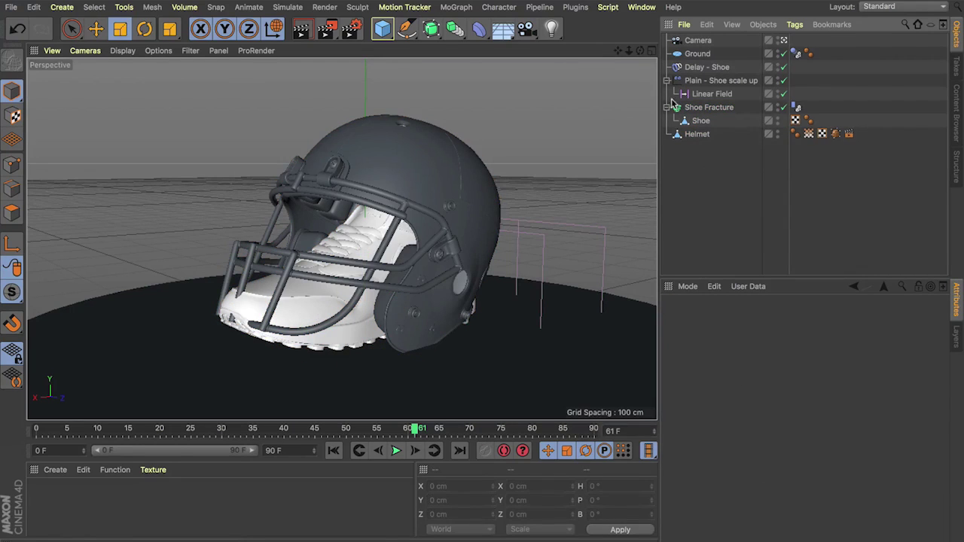
click(667, 79)
Add a MoGraph Fracture object as the parent of the Helmet.
click(697, 121)
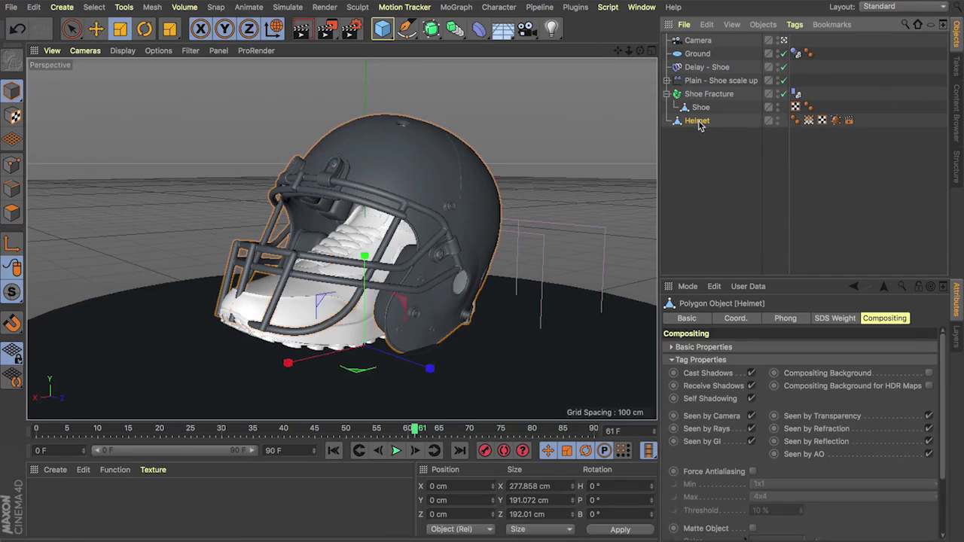
key(alt)
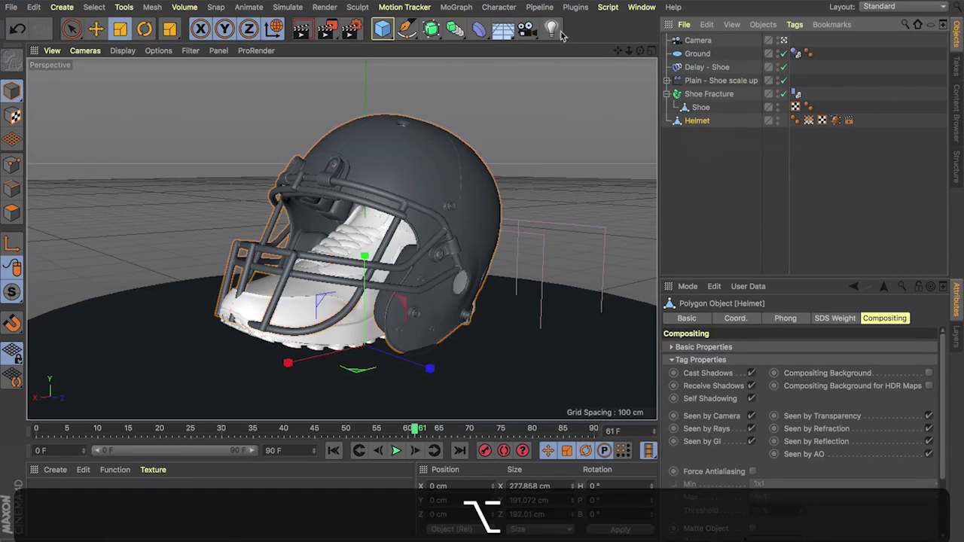
click(395, 8)
mouse_move(449, 7)
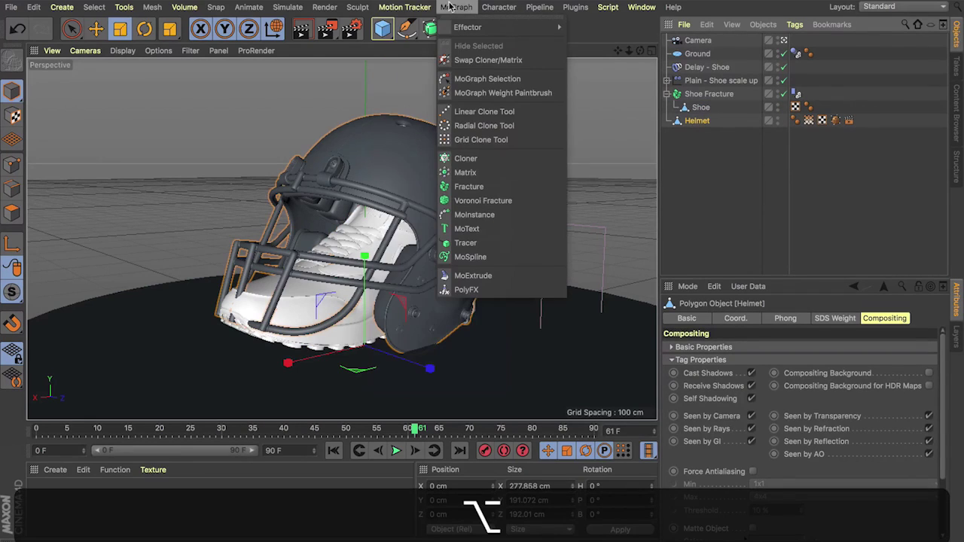
click(472, 186)
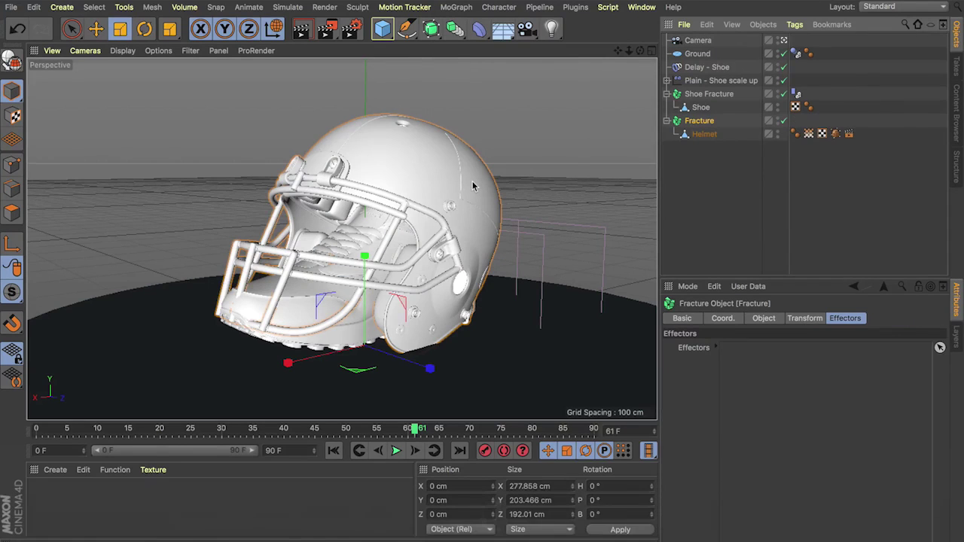
Set the helmet's Fracture mode to Explode Segments & Connect.
click(763, 318)
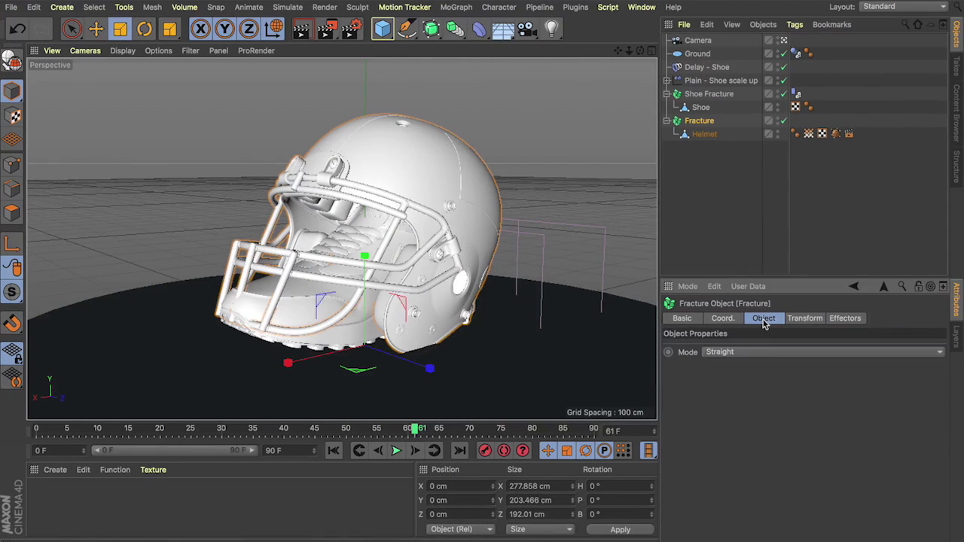
click(736, 356)
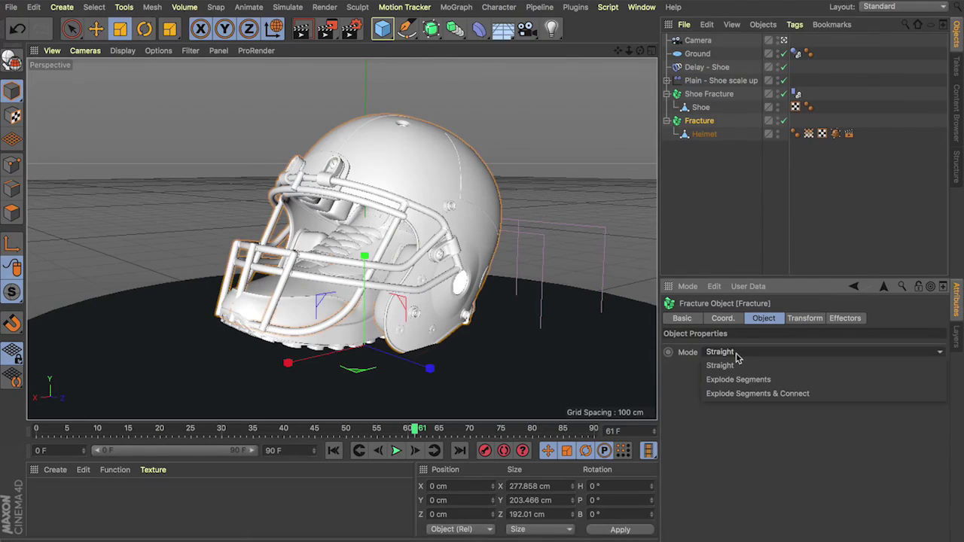
click(740, 397)
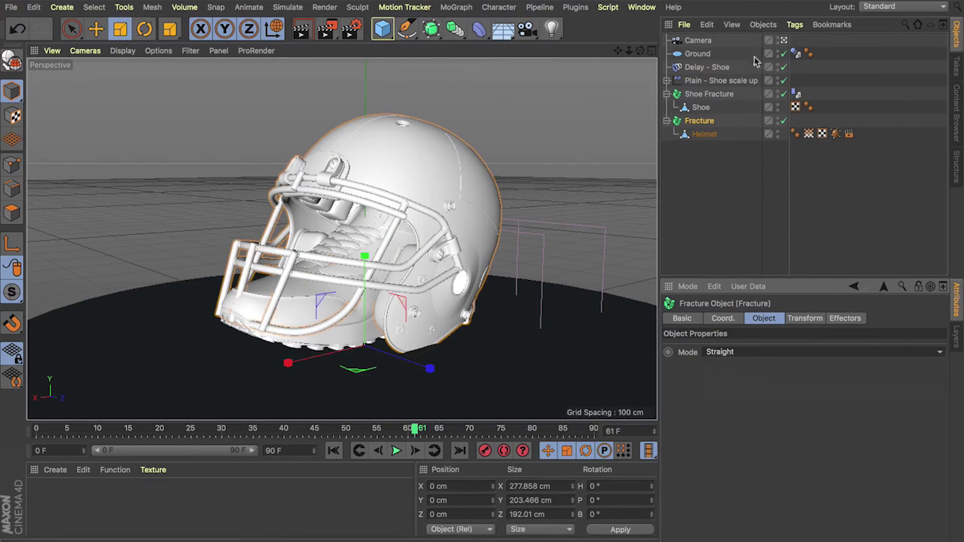
click(688, 124)
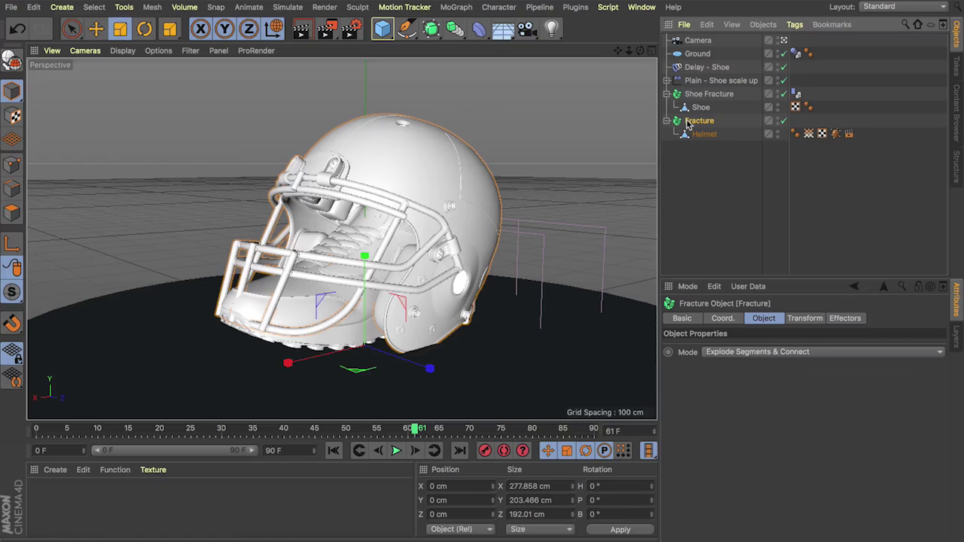
Duplicate the Plain - Shoe scale up effector and rename the copy "Plain - Helmet scale down".
click(701, 83)
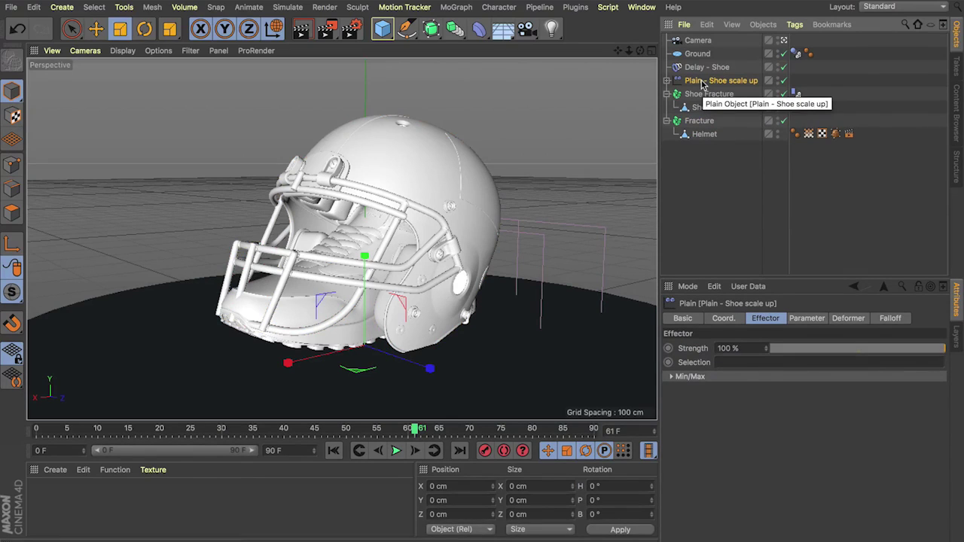
key(super+c)
key(super+v)
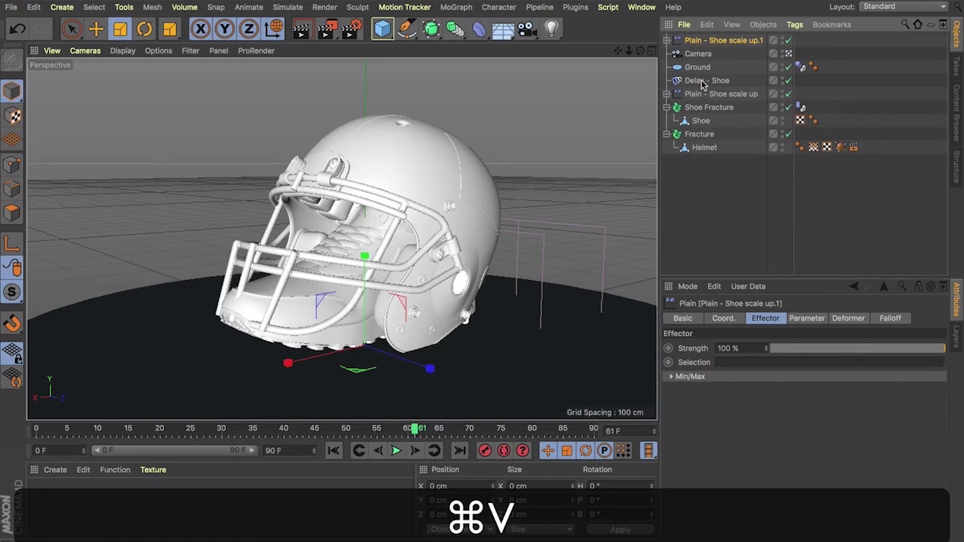
key(Return)
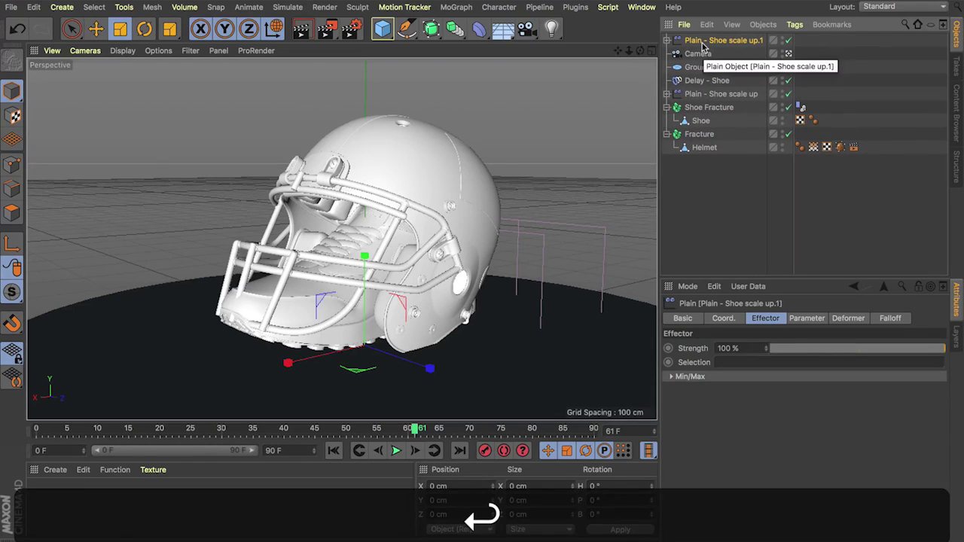
key(Return)
click(712, 40)
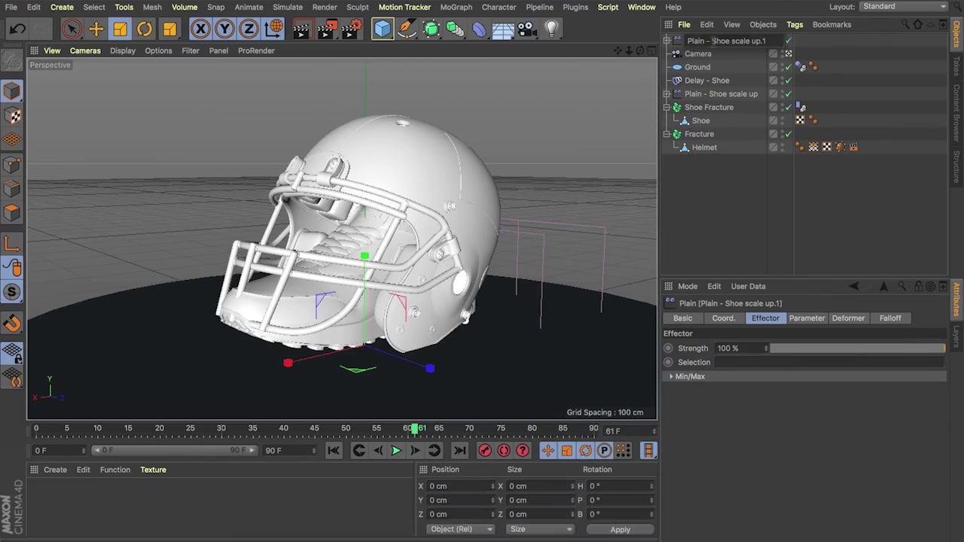
drag(712, 40, 825, 36)
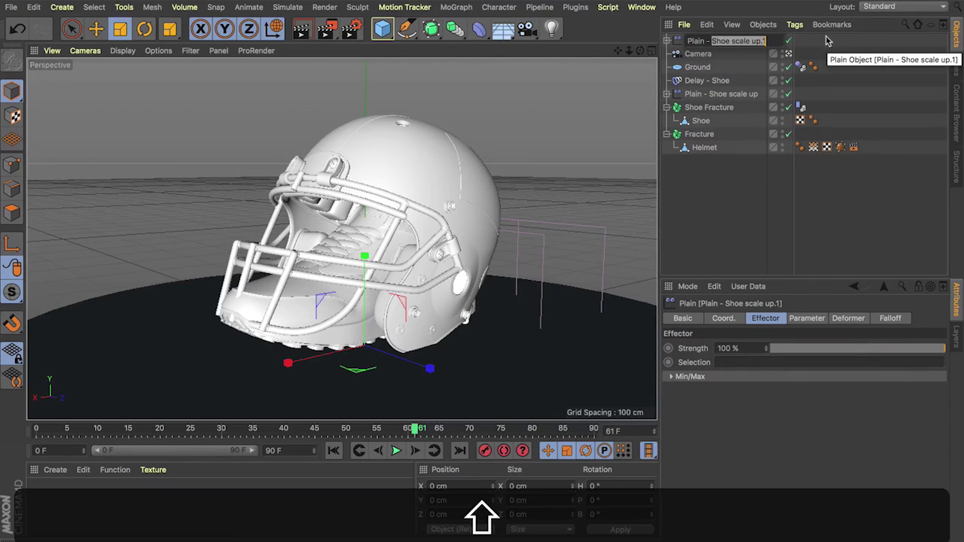
text(Helmet)
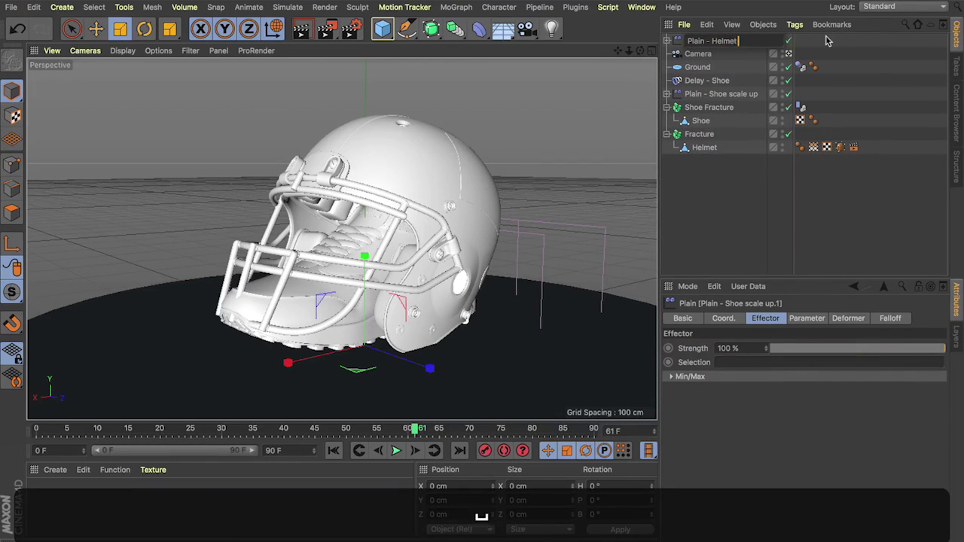
text( scale down)
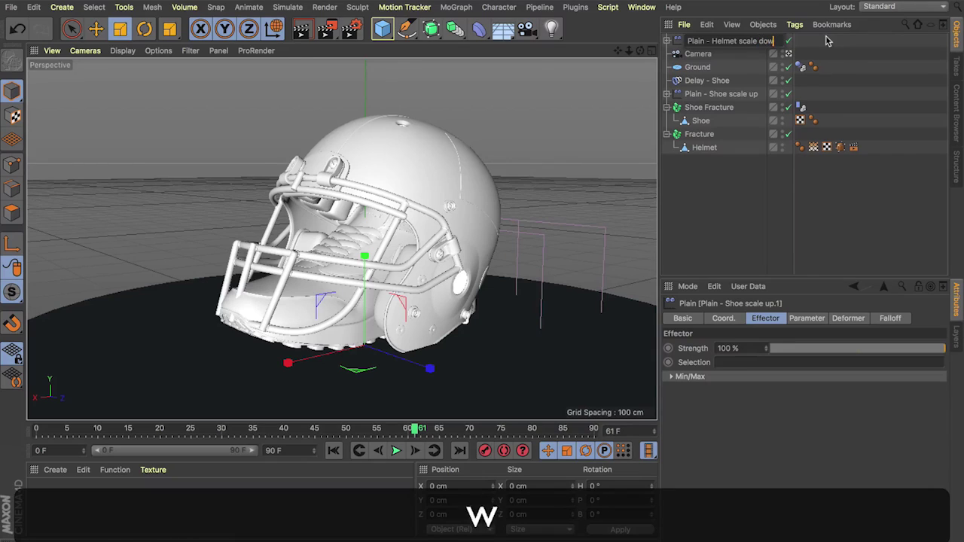
key(Return)
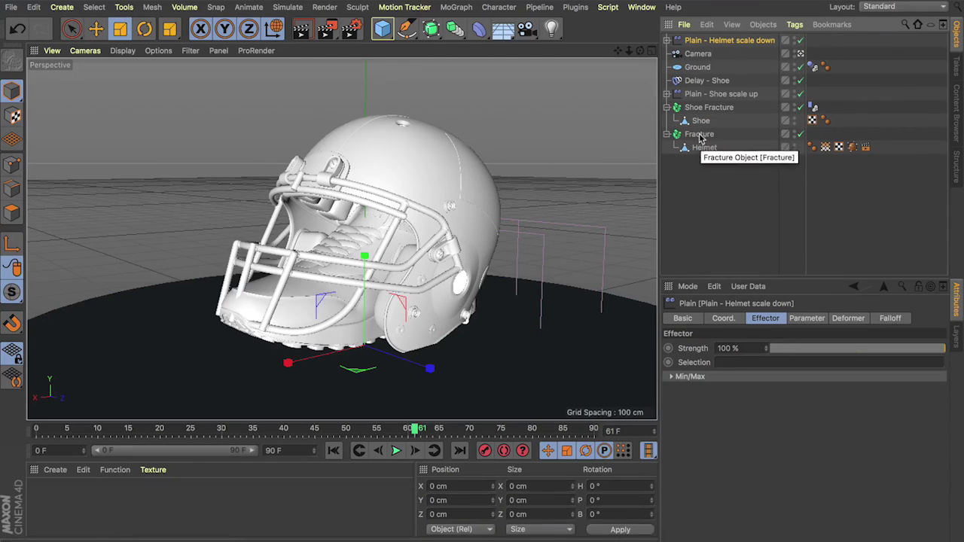
Rename the helmet's Fracture object "Fracture - Helmet".
click(698, 134)
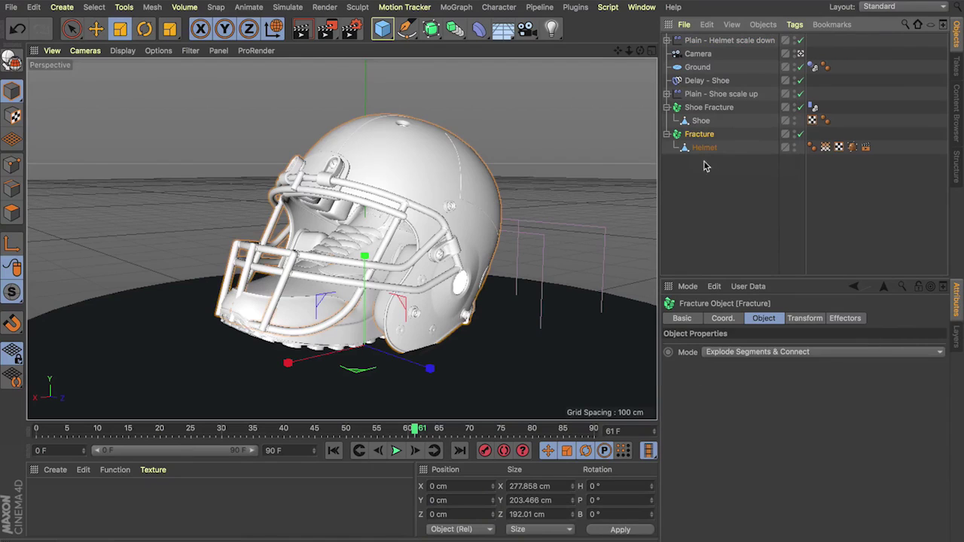
key(Return)
text(- He)
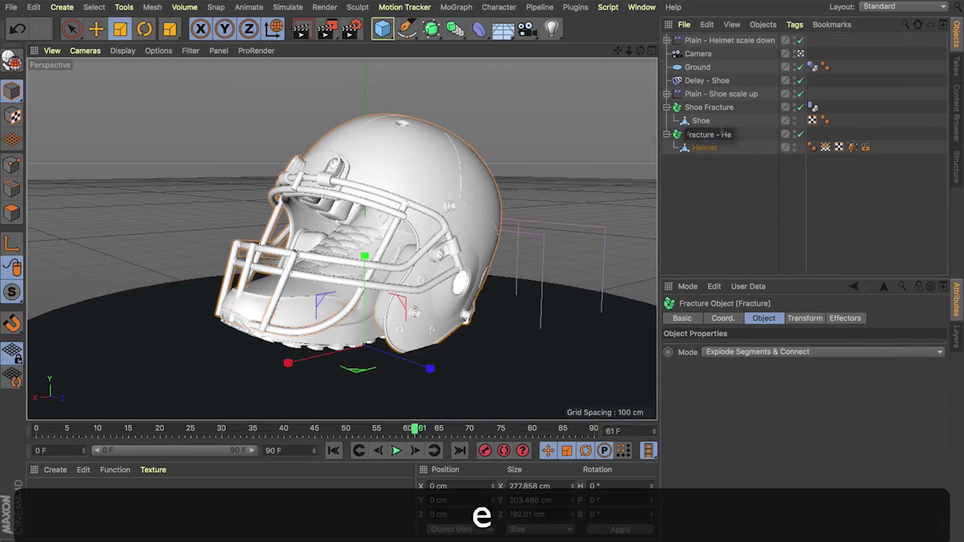
text(lmet)
key(Return)
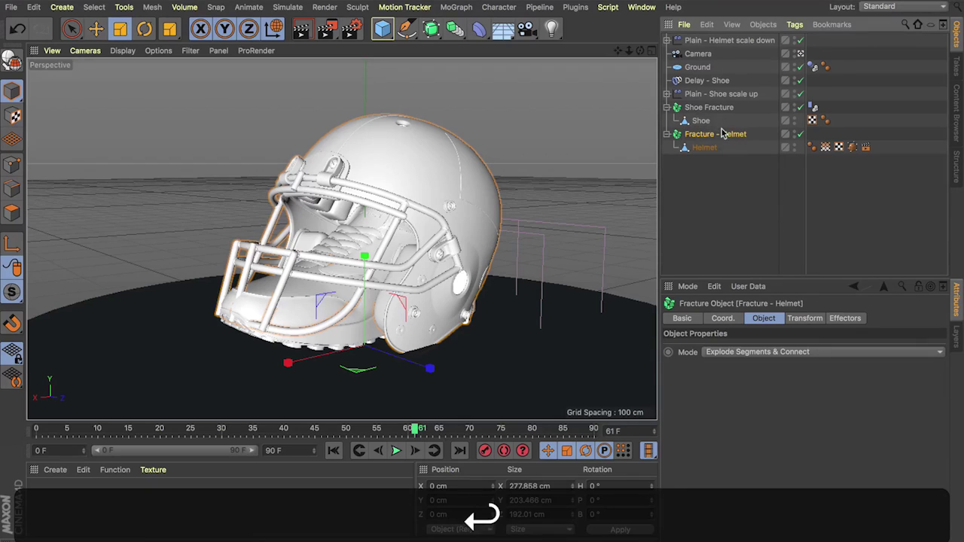
Add Plain - Helmet scale down to the effectors of Fracture - Helmet and return to frame 0.
click(836, 317)
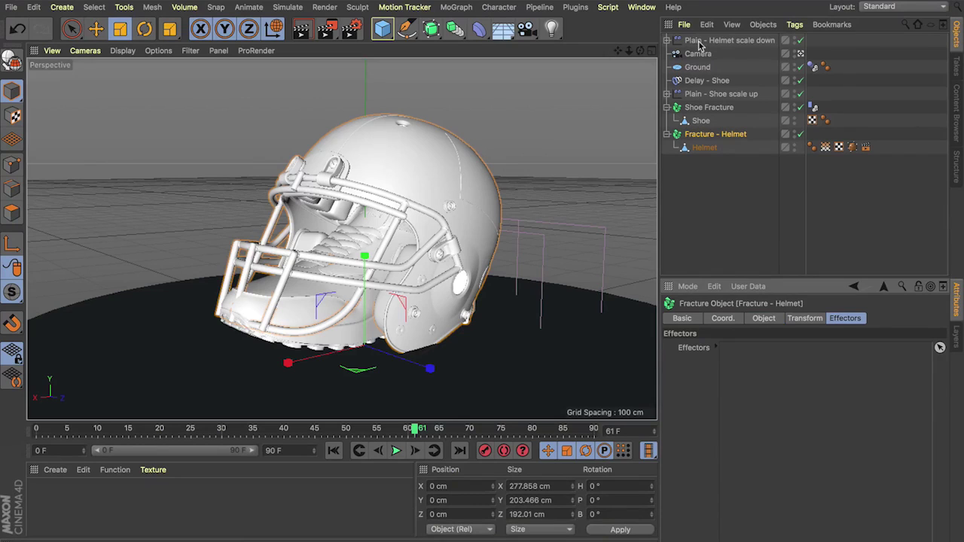
drag(699, 42, 753, 369)
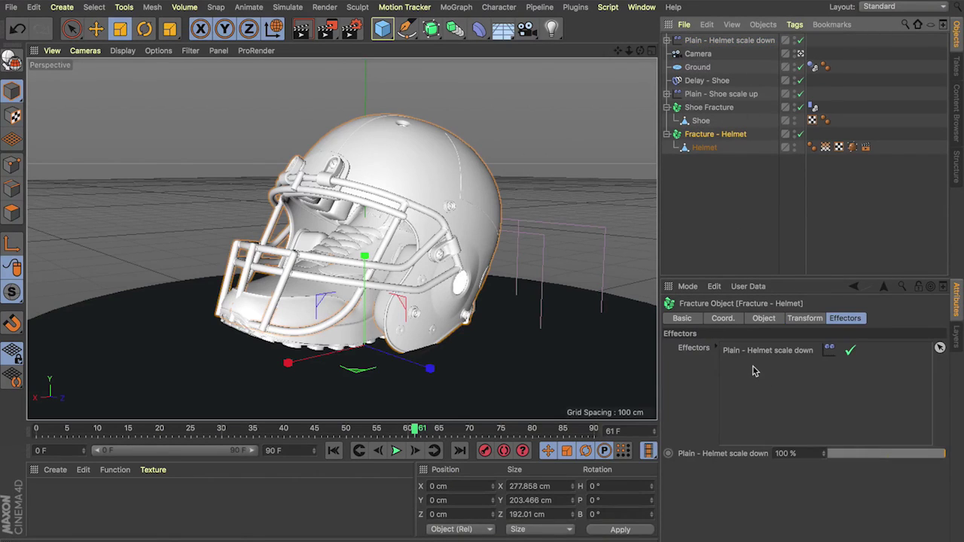
click(333, 450)
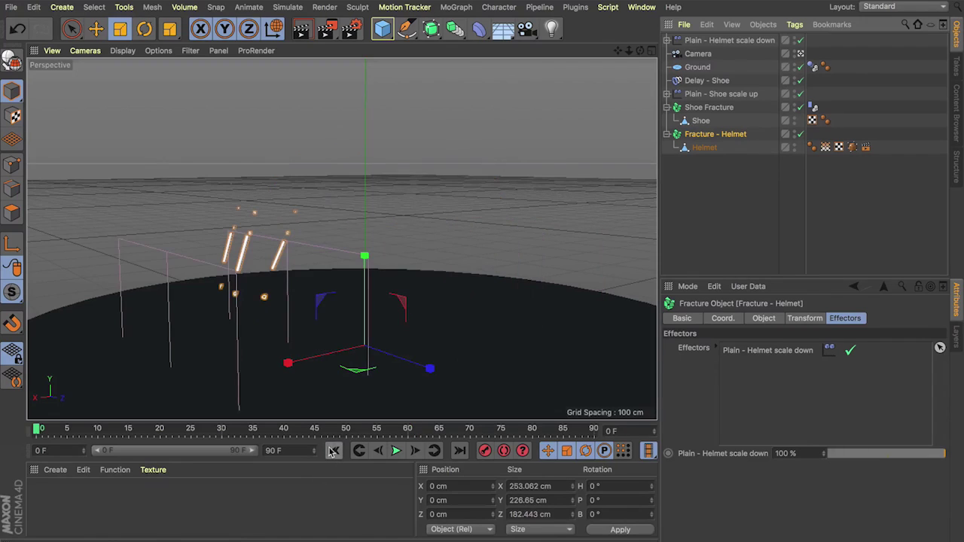
Expand the Plain - Helmet scale down effector and open the settings of its Linear Field.
click(706, 42)
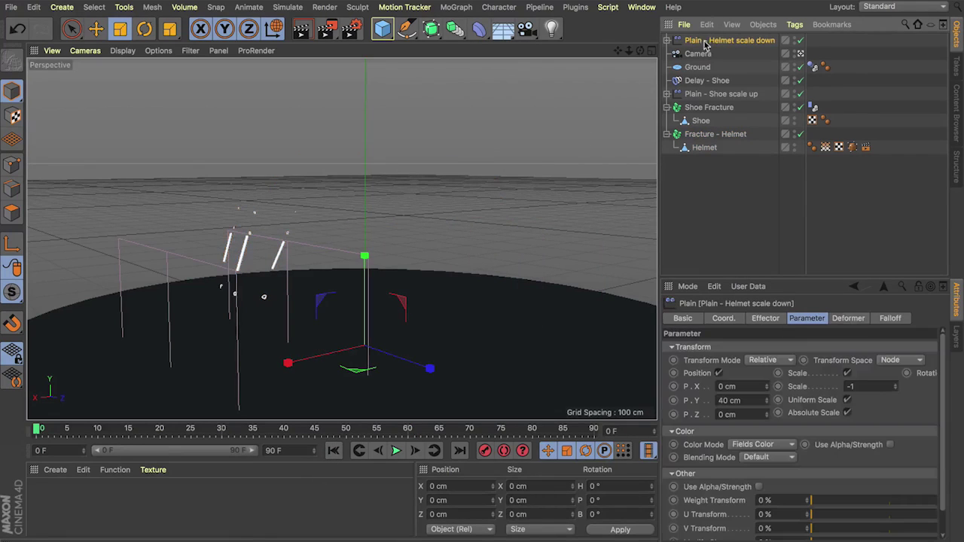
click(667, 40)
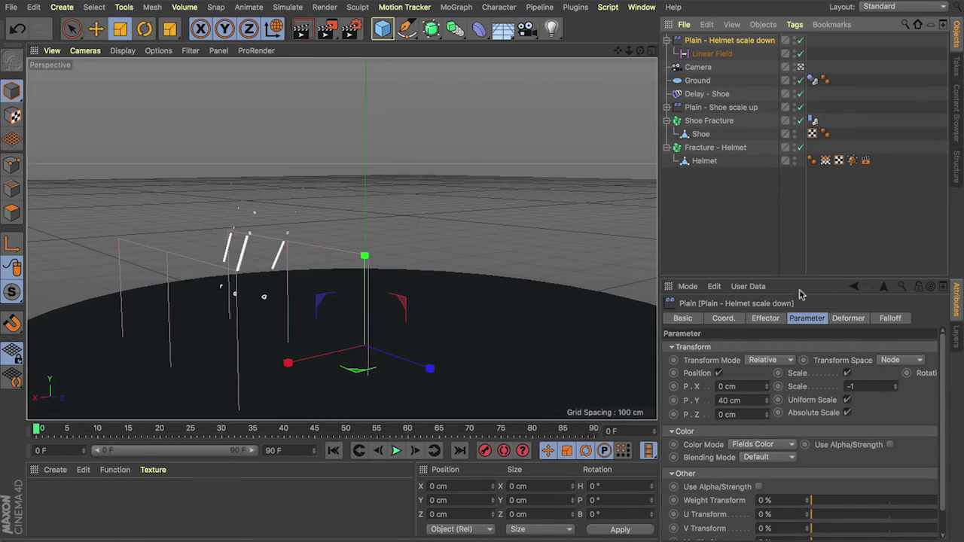
click(708, 54)
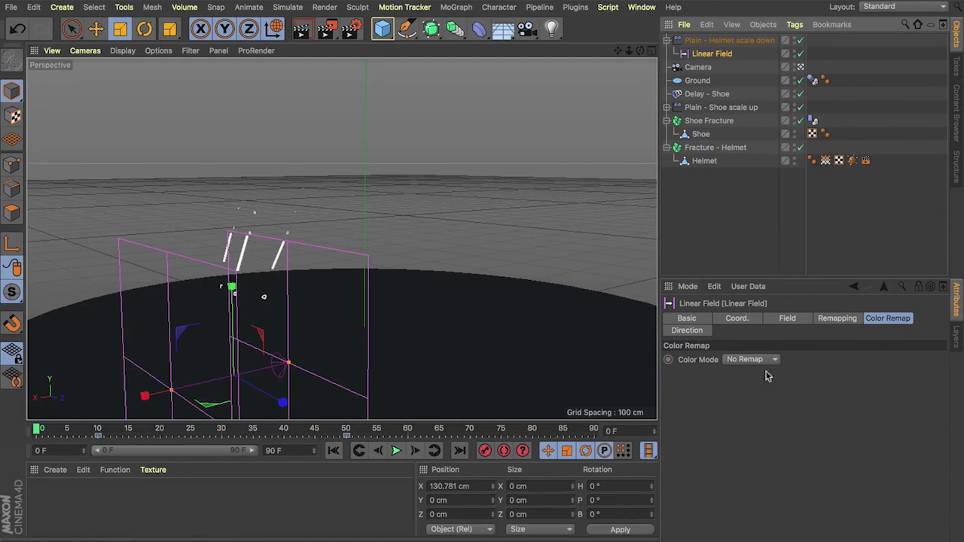
Set the Direction of the Linear Field under Plain - Helmet scale down to X+.
click(787, 319)
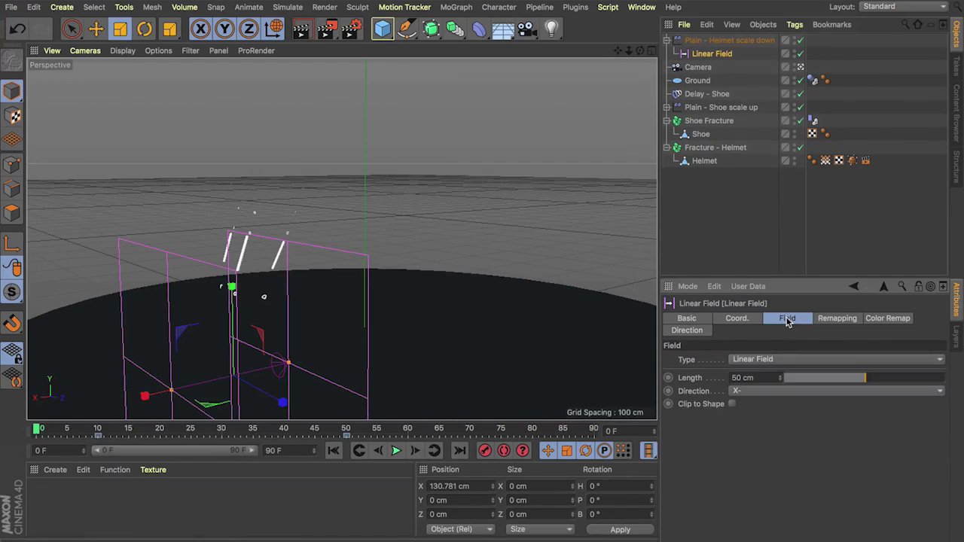
click(736, 391)
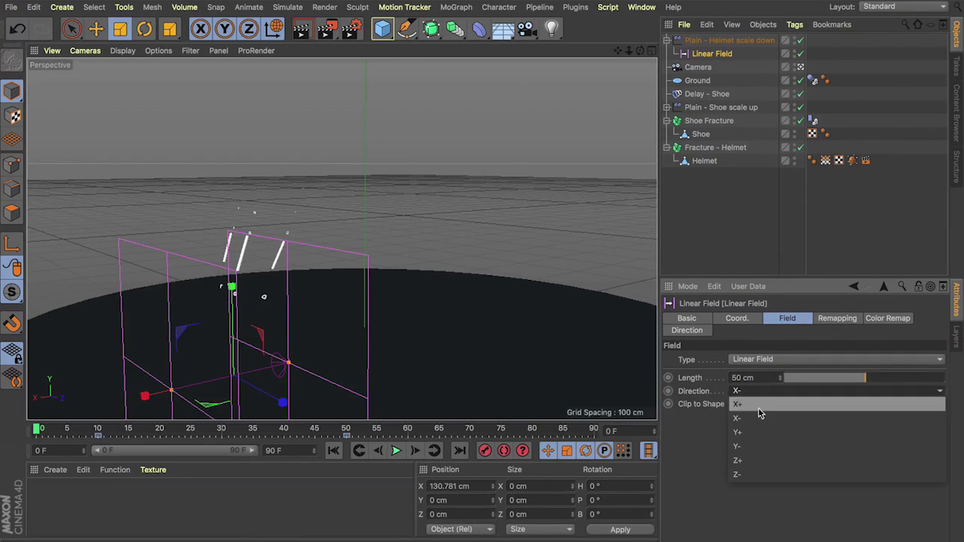
click(760, 406)
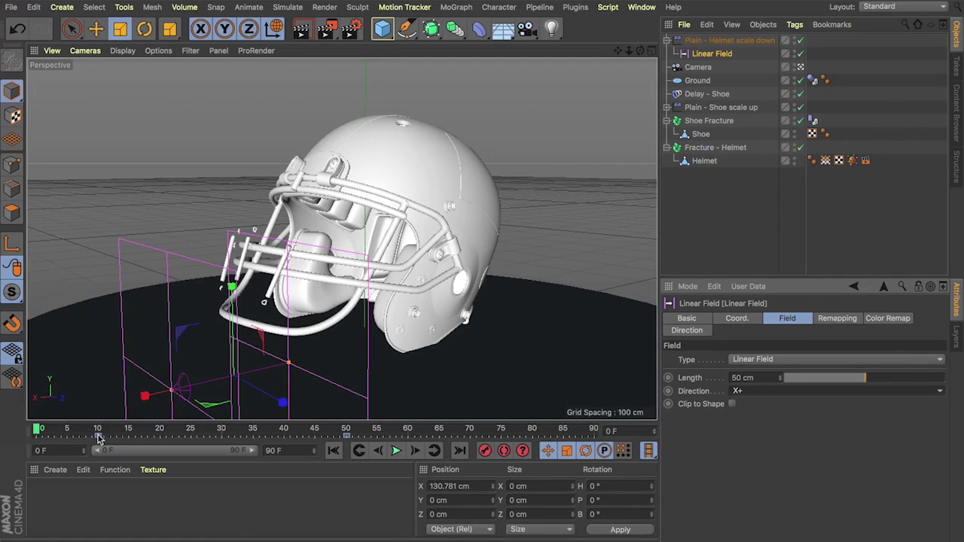
Shift the field's first keyframe to frame 0 and re-record it with the field moved along X to about 220.6 cm.
drag(98, 442, 36, 441)
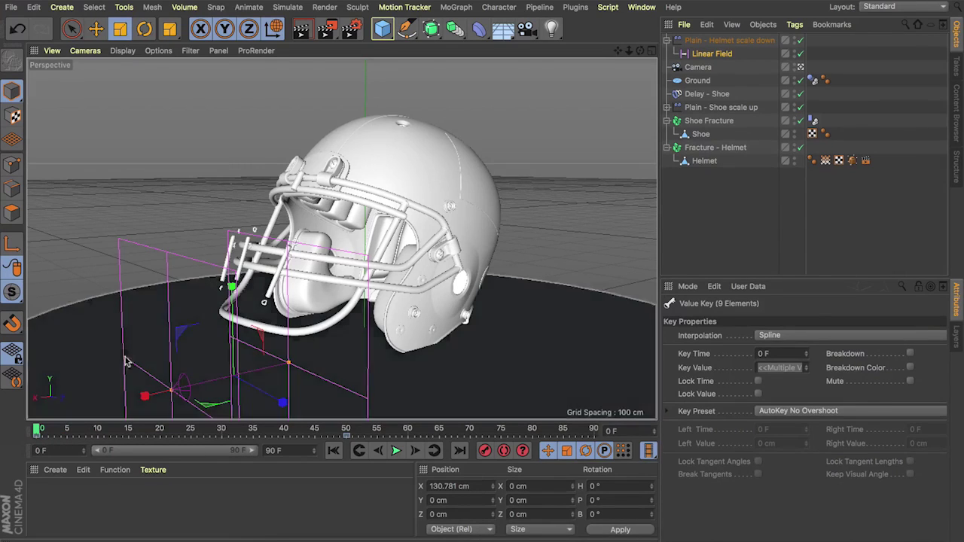
key(e)
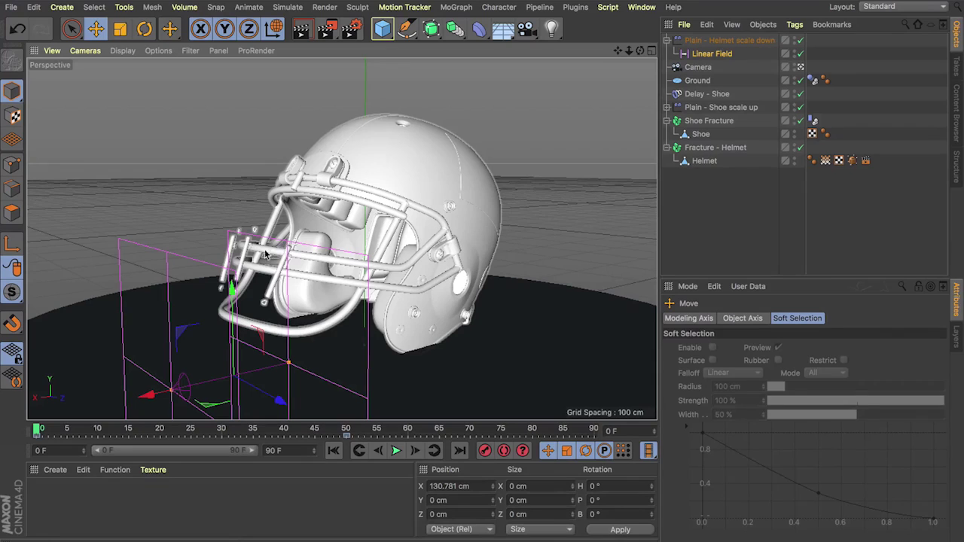
drag(148, 397, 37, 409)
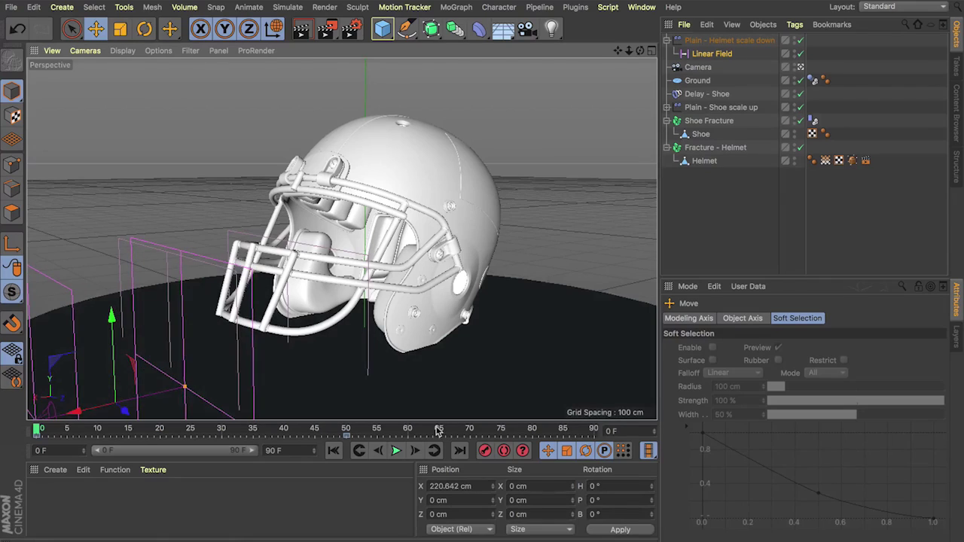
click(485, 451)
Play back the helmet-to-shoe transition, return to frame 0, and hide the Shoe Fracture object.
click(396, 450)
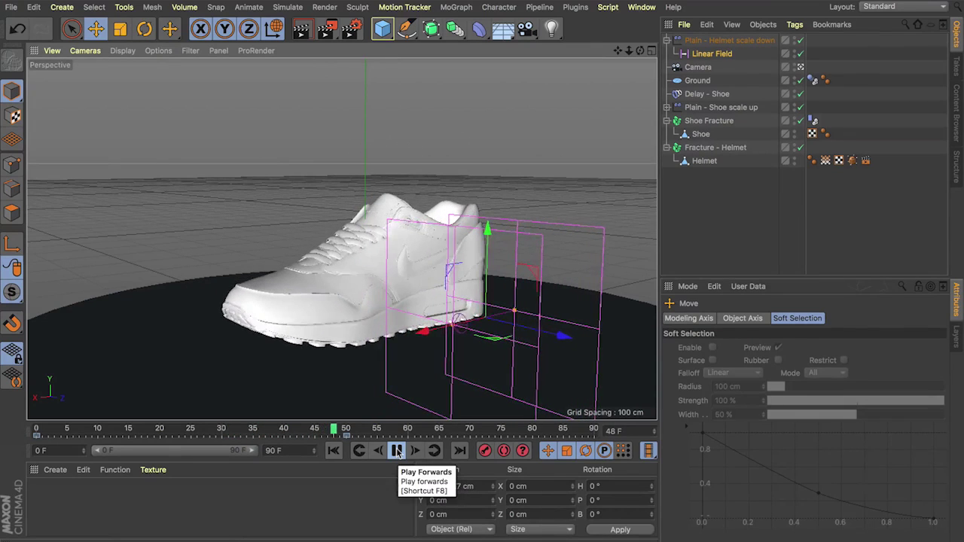
click(397, 450)
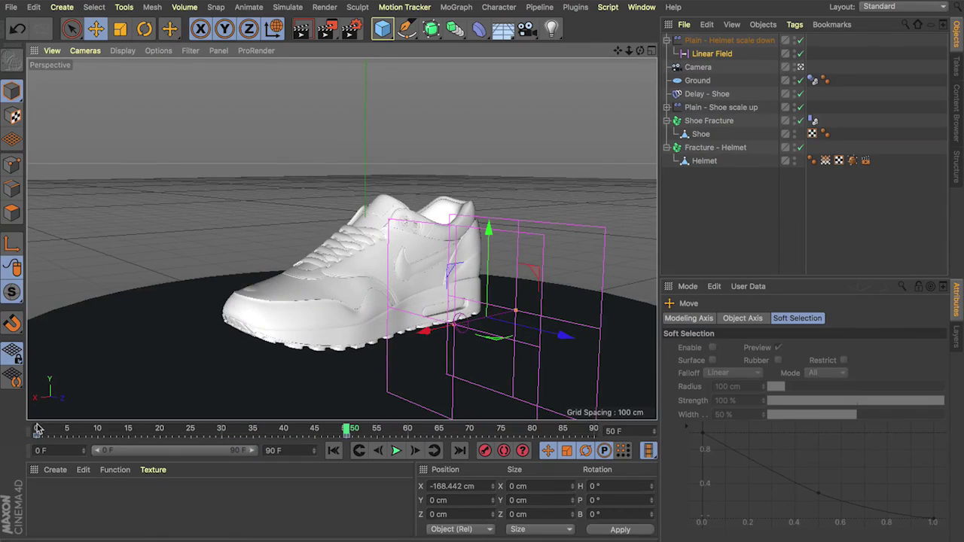
click(37, 427)
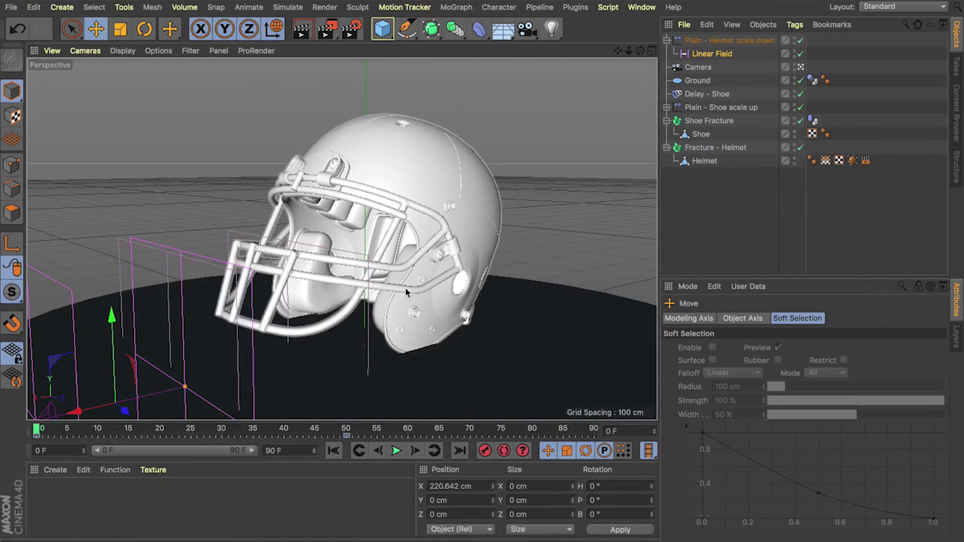
alt+click(790, 124)
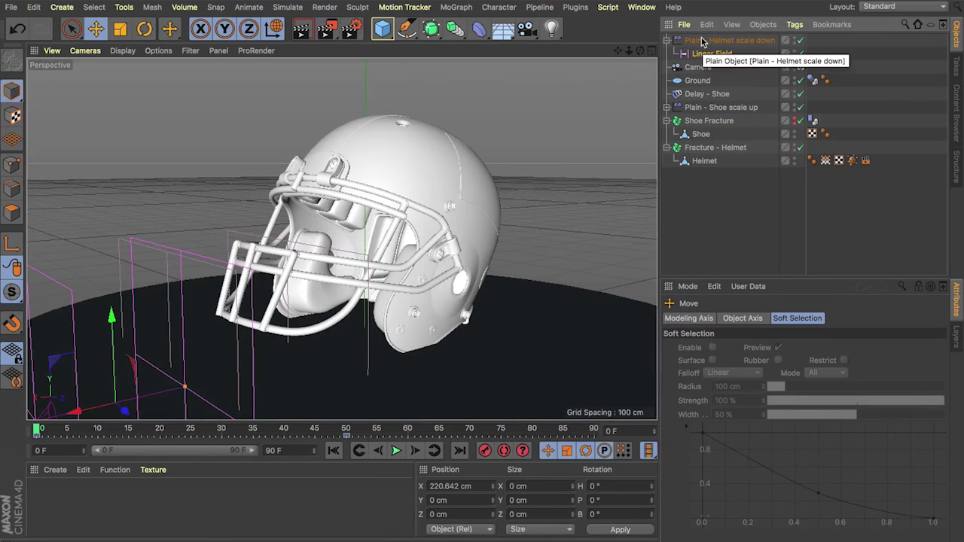
Move the first keyframe of the Linear Field under Plain - Helmet scale down to frame 5.
click(702, 41)
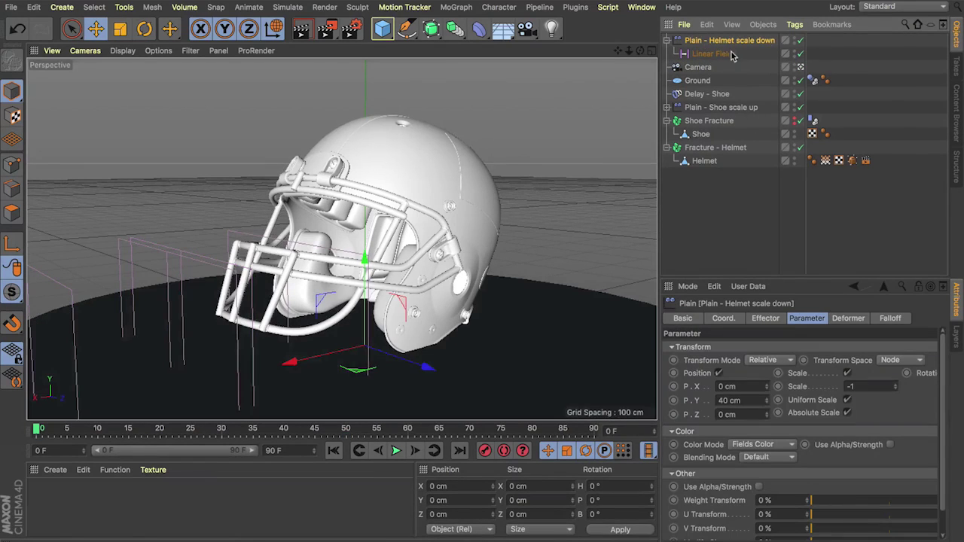
click(720, 55)
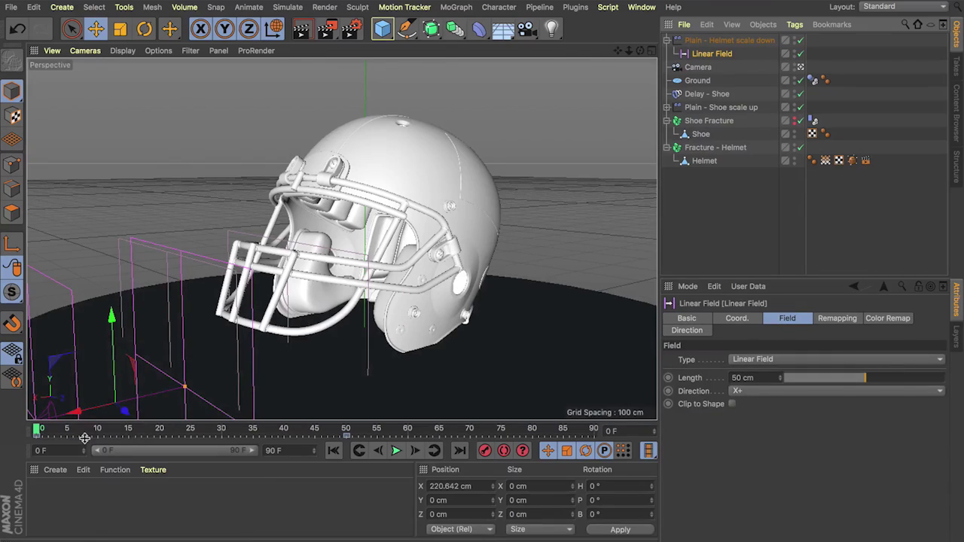
drag(36, 441, 68, 439)
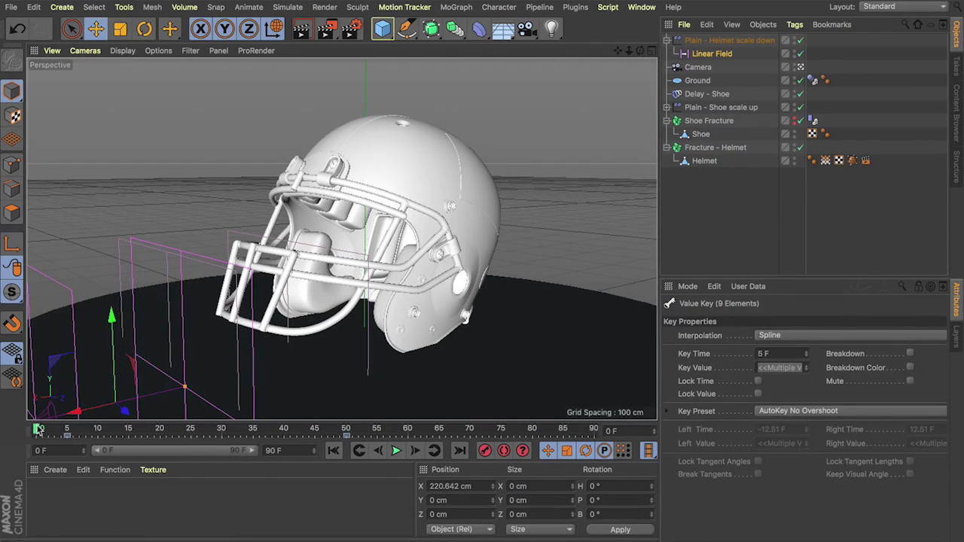
Check the helmet animation up to frame 31, turn off Position on Plain - Helmet scale down, and return to frame 0.
click(69, 429)
drag(70, 434, 229, 433)
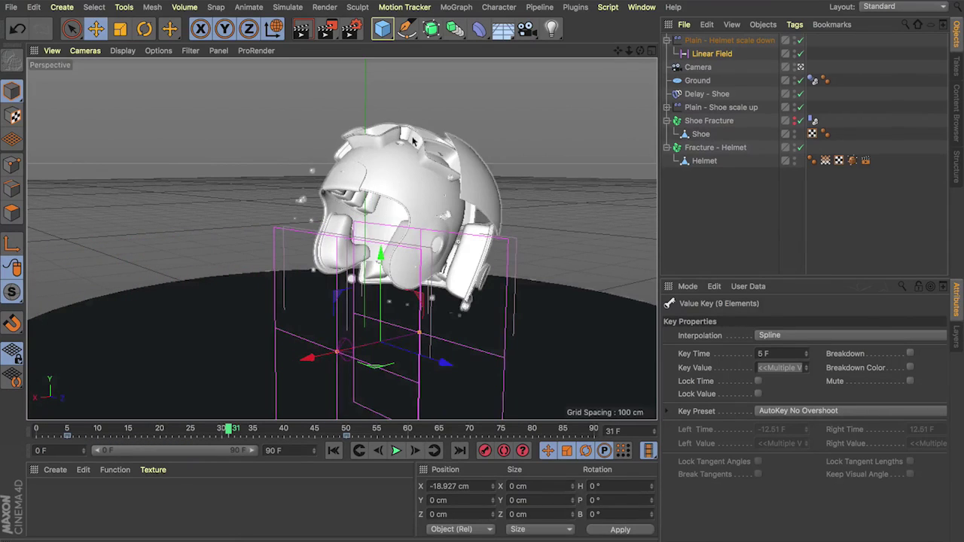
click(719, 40)
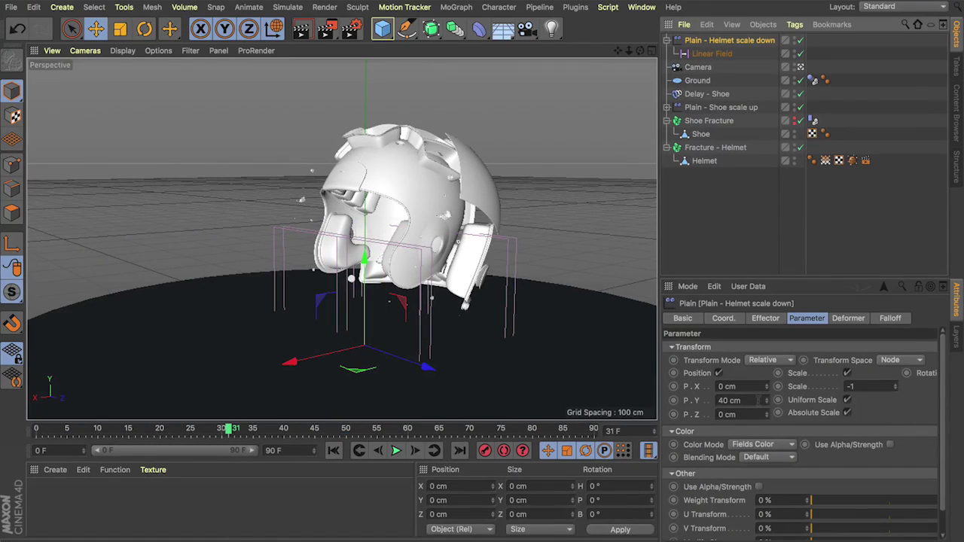
double_click(729, 400)
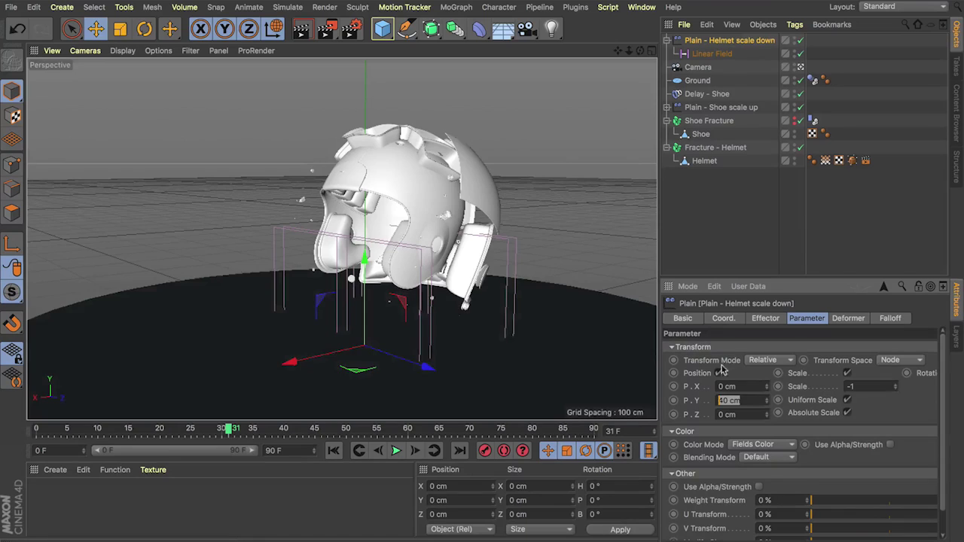
click(719, 373)
drag(55, 424, 25, 444)
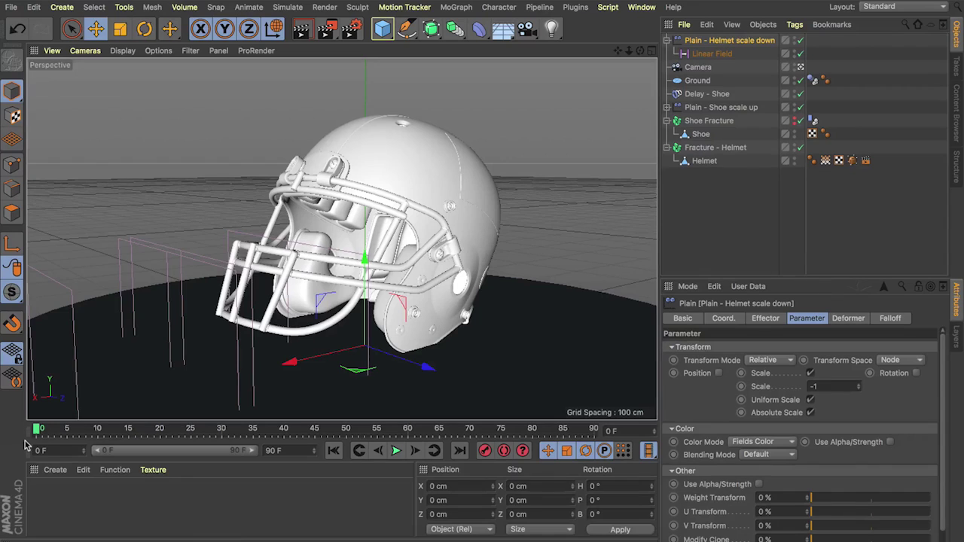
Duplicate the Plain - Helmet scale down effector with its field and rename the copy Plain - Helmet scale up.
click(700, 149)
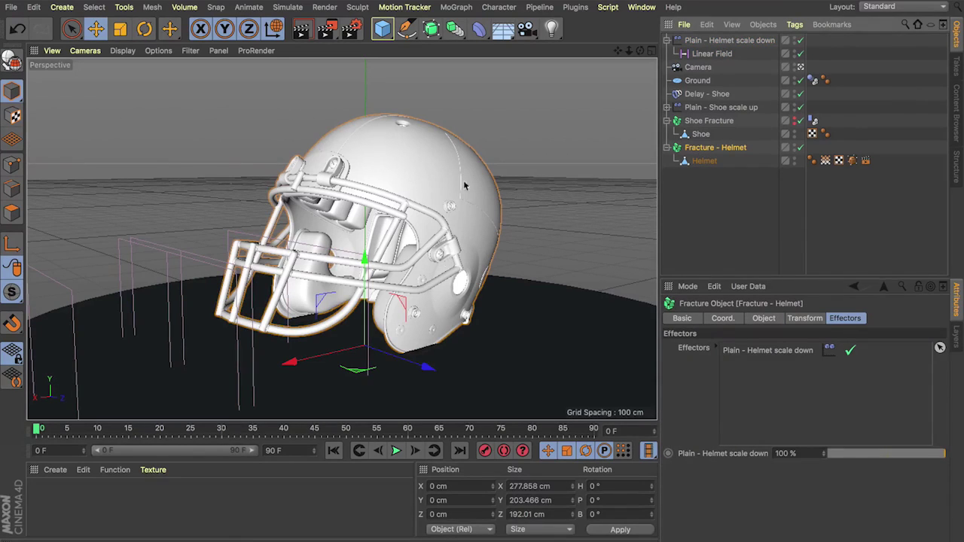
click(704, 41)
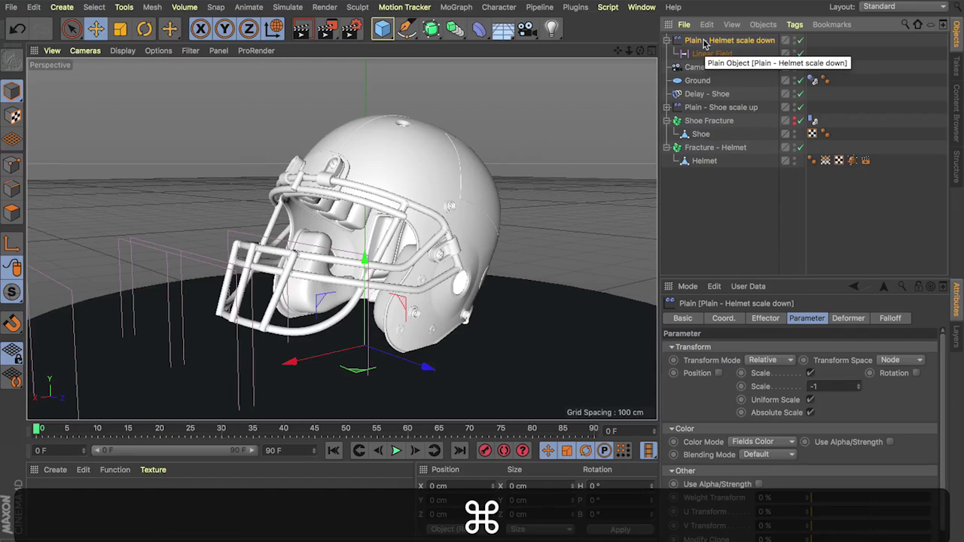
key(super+c)
key(super+v)
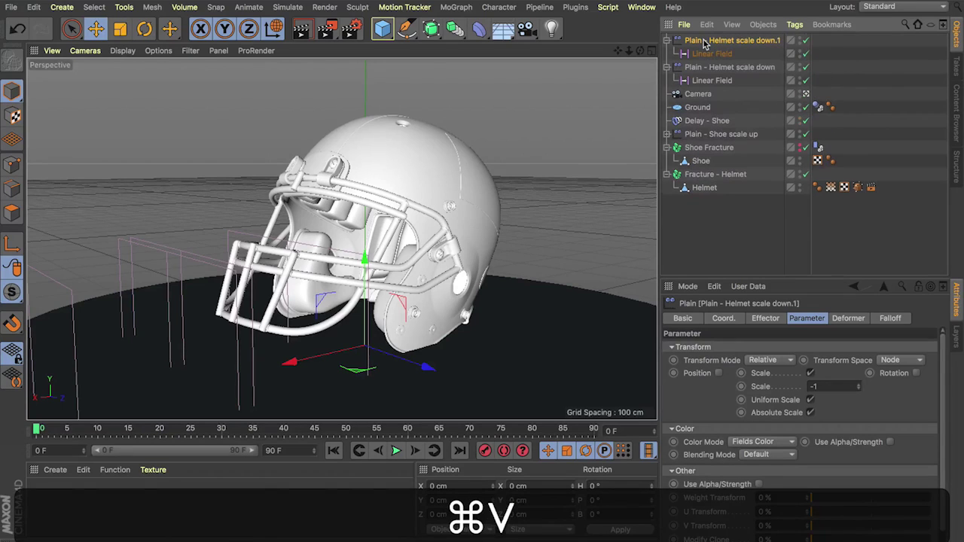
key(Return)
key(Right)
key(BackSpace)
key(BackSpace)
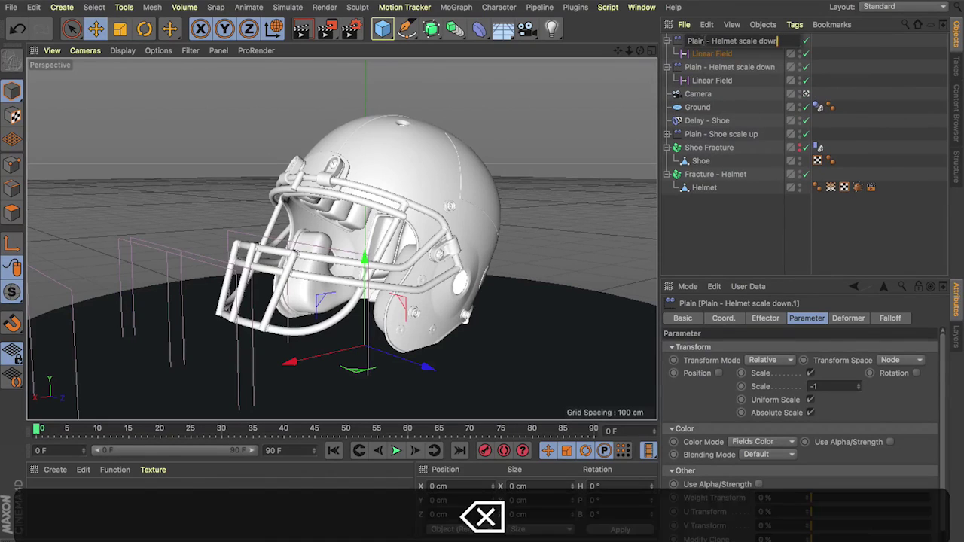
text(up)
key(Return)
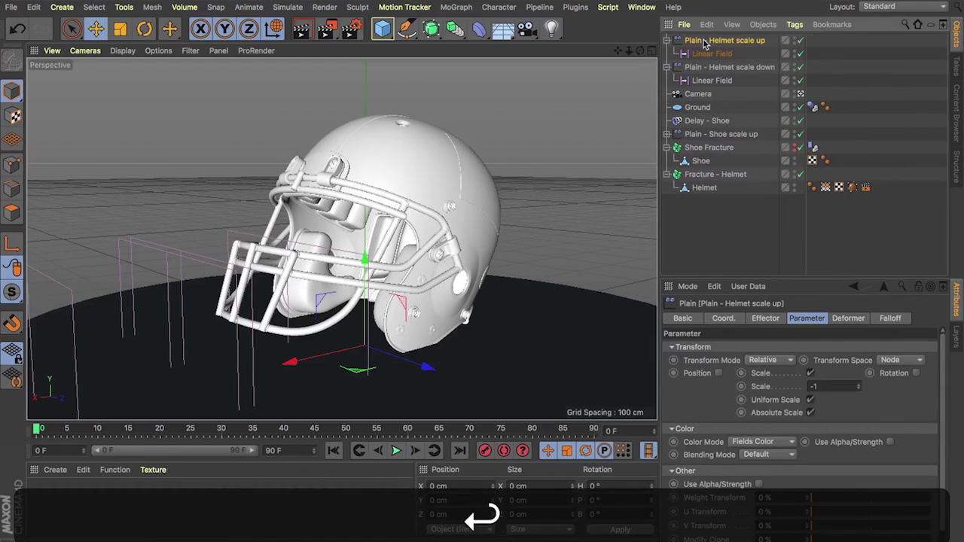
Add Plain - Helmet scale up above Plain - Helmet scale down in the Fracture - Helmet effectors list.
click(712, 178)
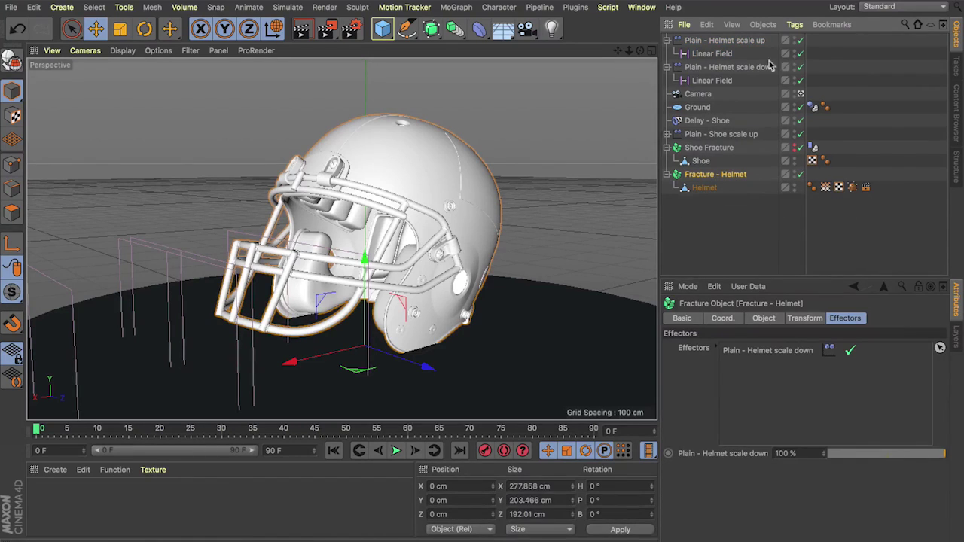
drag(727, 41, 738, 350)
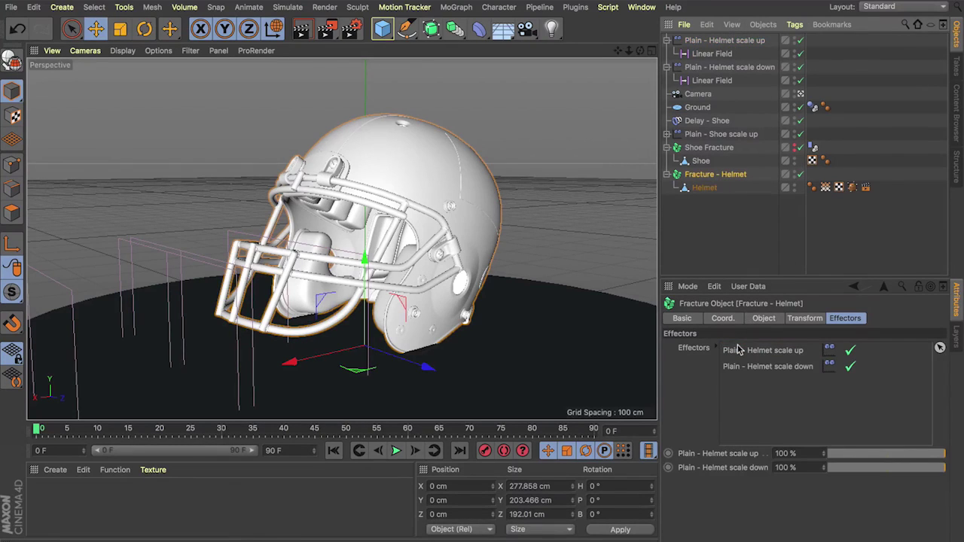
Set the Scale parameter of the Plain - Helmet scale up effector to 2.
click(721, 41)
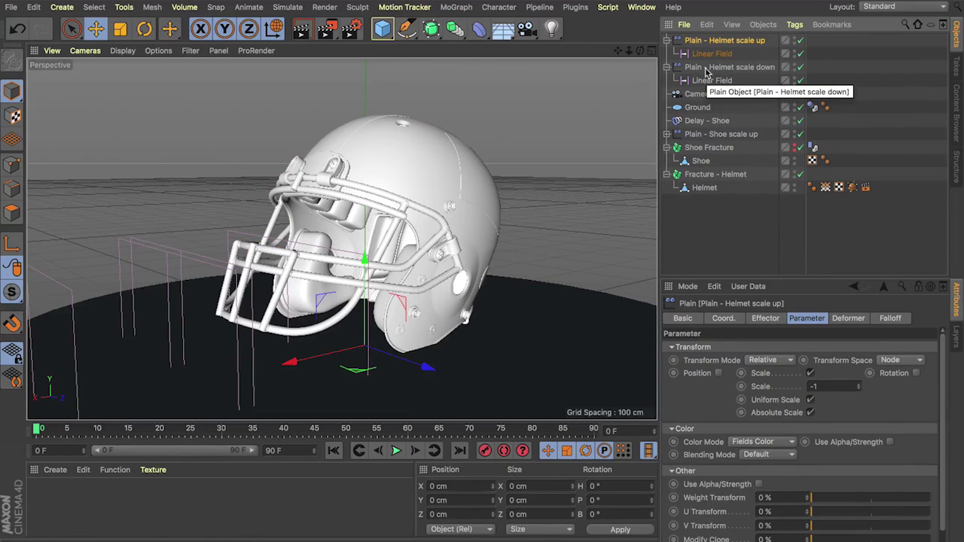
click(711, 53)
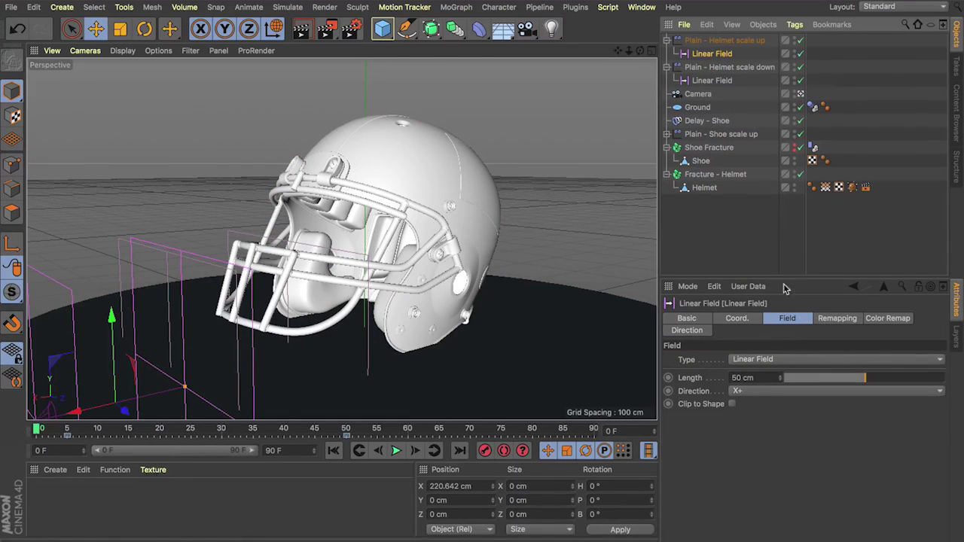
click(724, 42)
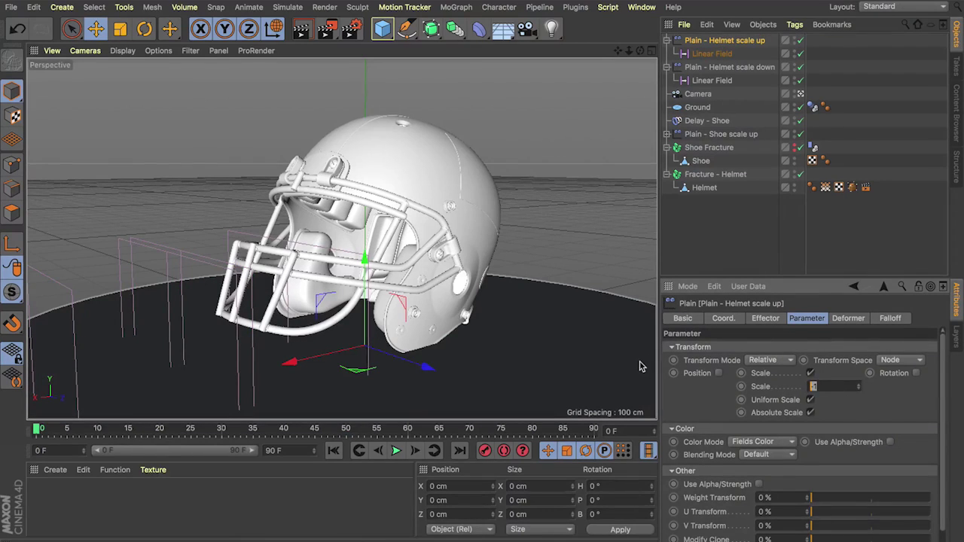
text(2)
key(Return)
Move the first keyframe of the scale-up effector's Linear Field to frame 0 and play back the helmet animation.
click(711, 54)
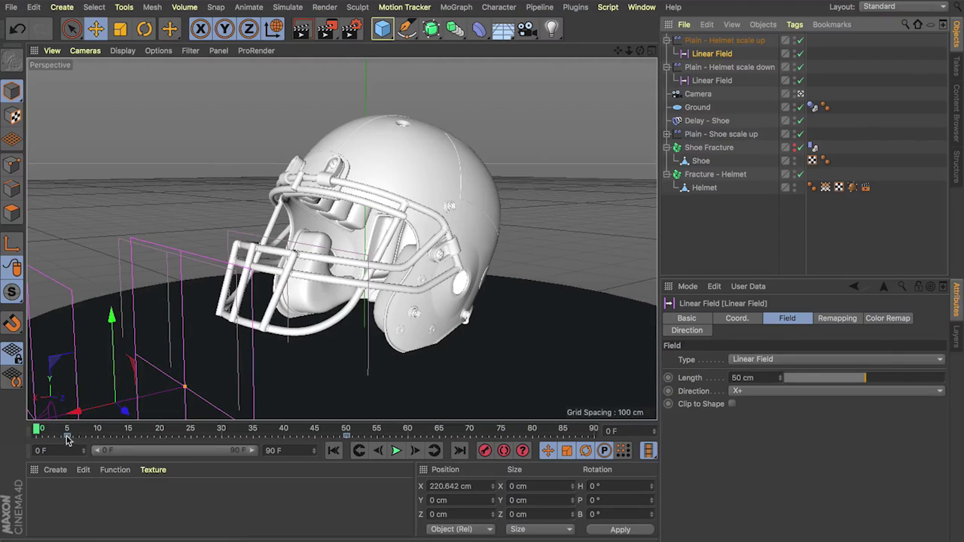
click(36, 436)
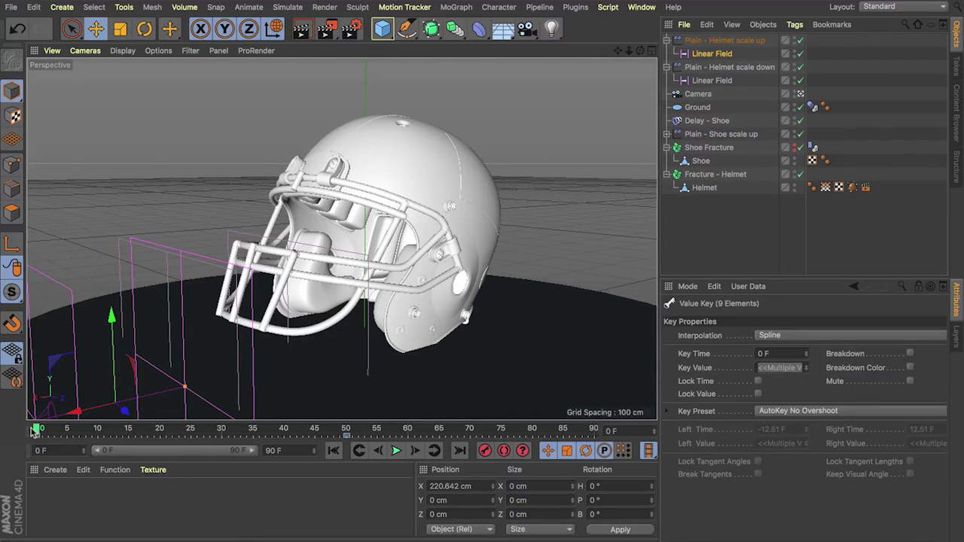
mouse_move(41, 430)
mouse_down()
mouse_move(329, 424)
mouse_move(56, 427)
mouse_up()
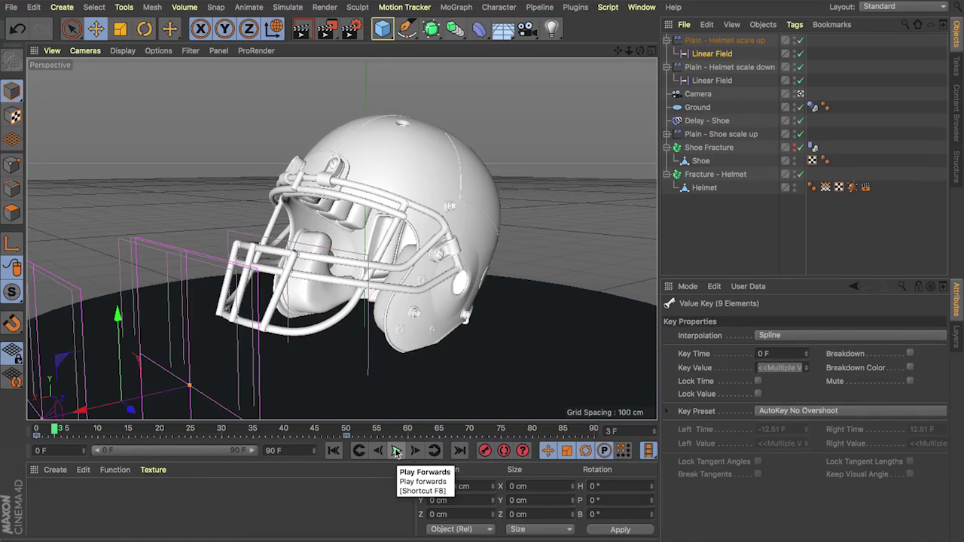
click(396, 450)
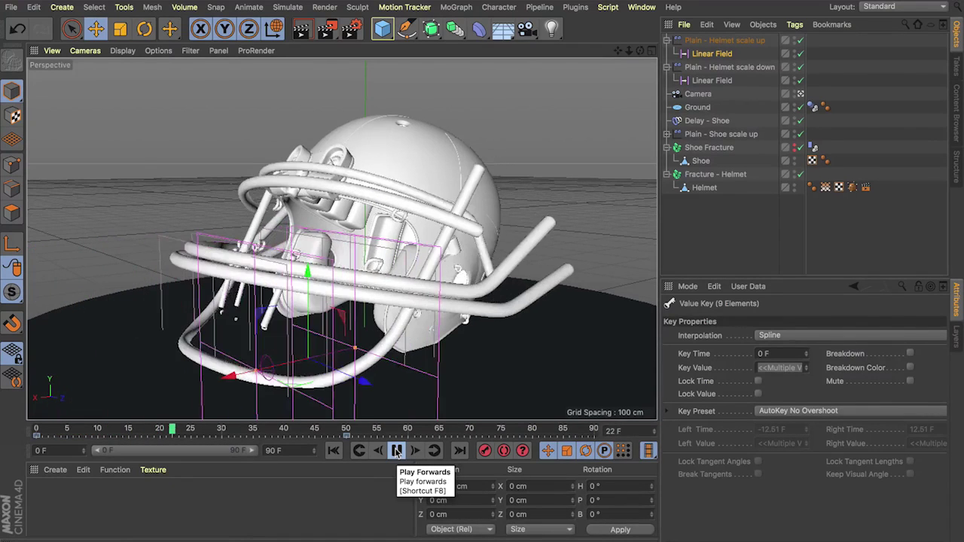
click(396, 451)
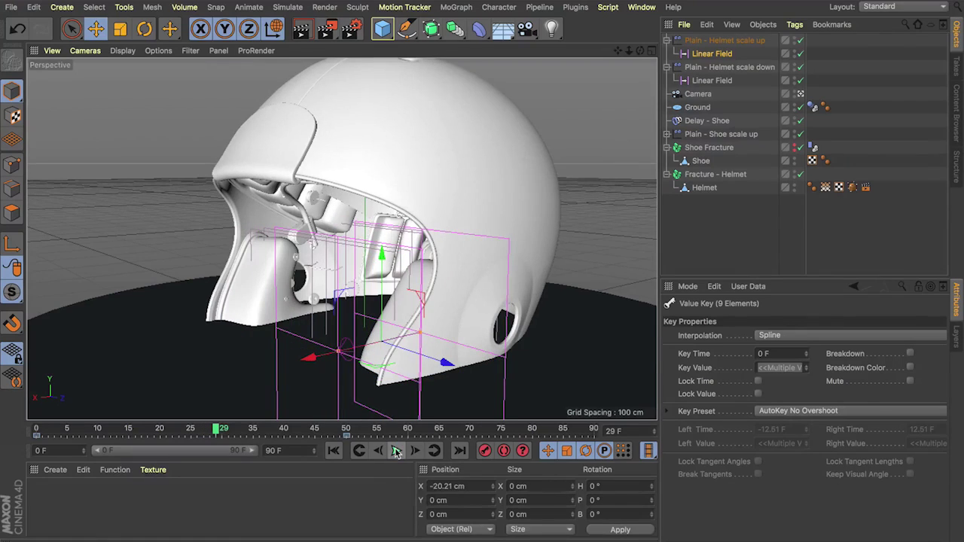
Set the Scale of Plain - Helmet scale up to 1 and return to the first frame.
click(725, 41)
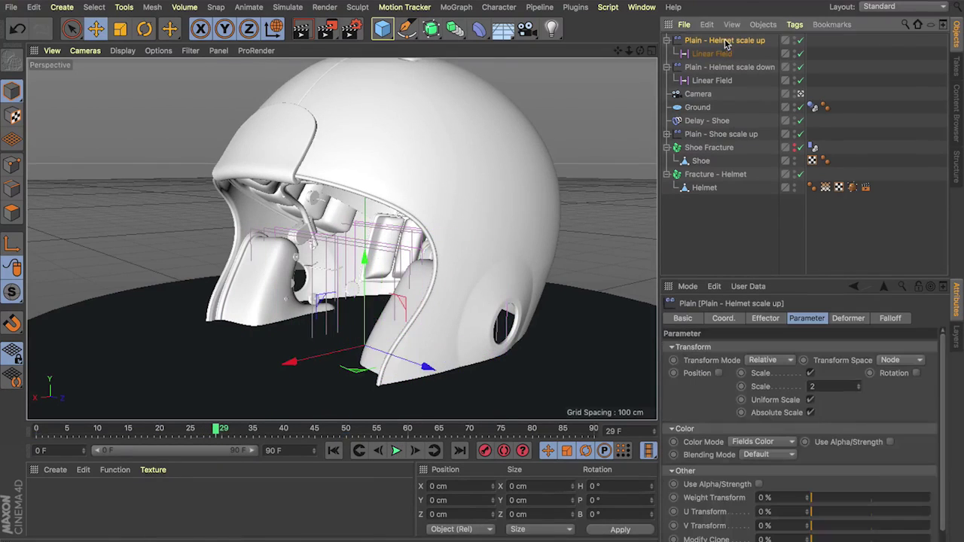
click(824, 387)
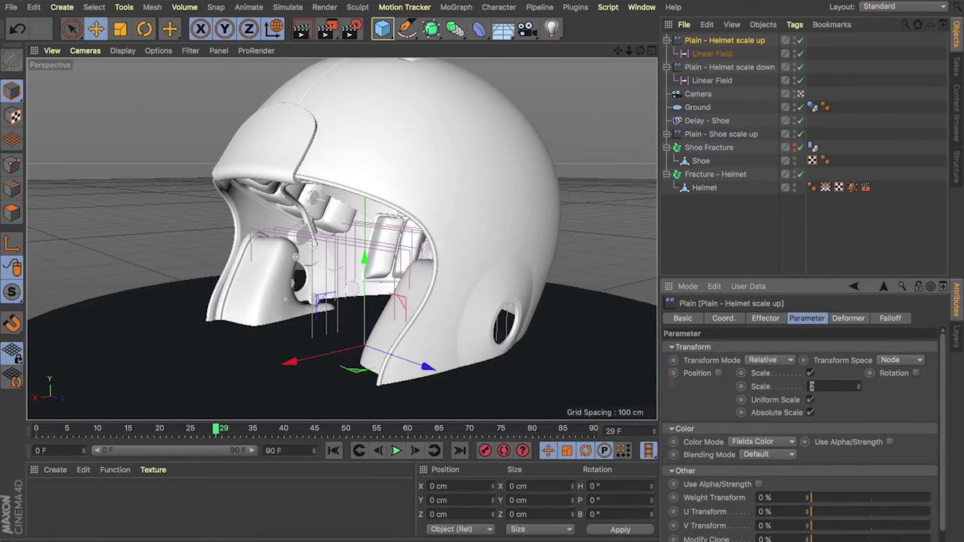
text(1)
key(Return)
click(333, 450)
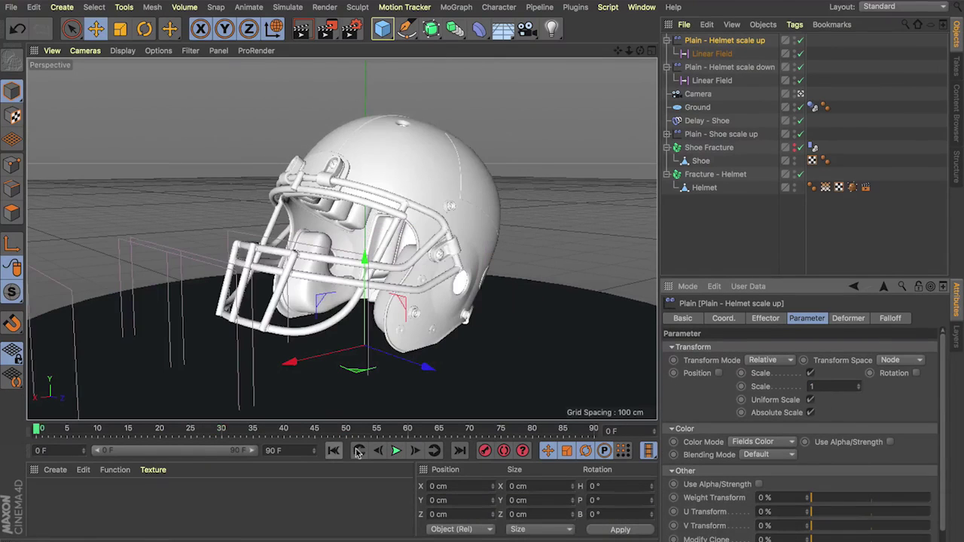
Play back the helmet animation, and move the last keyframe of the scale-down effector's Linear Field to frame 40.
click(396, 450)
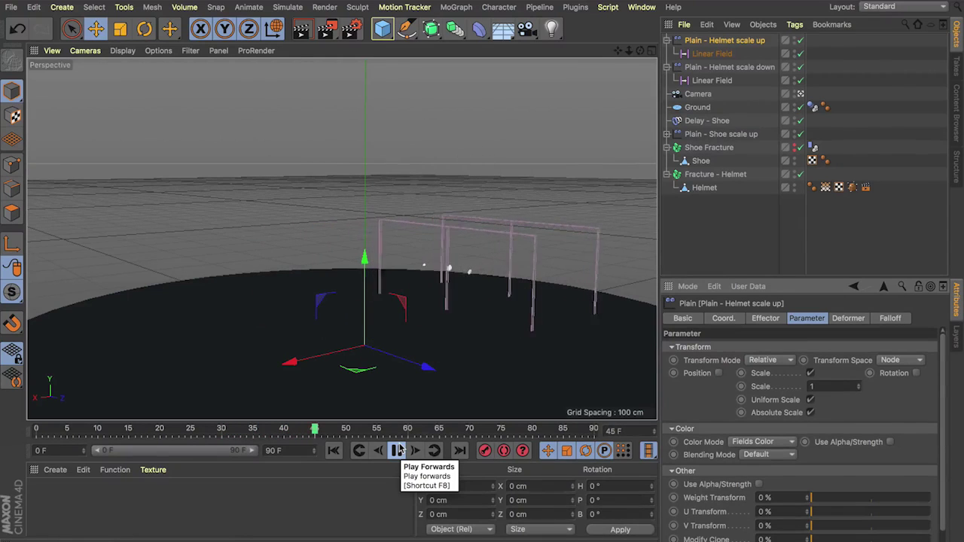
click(398, 450)
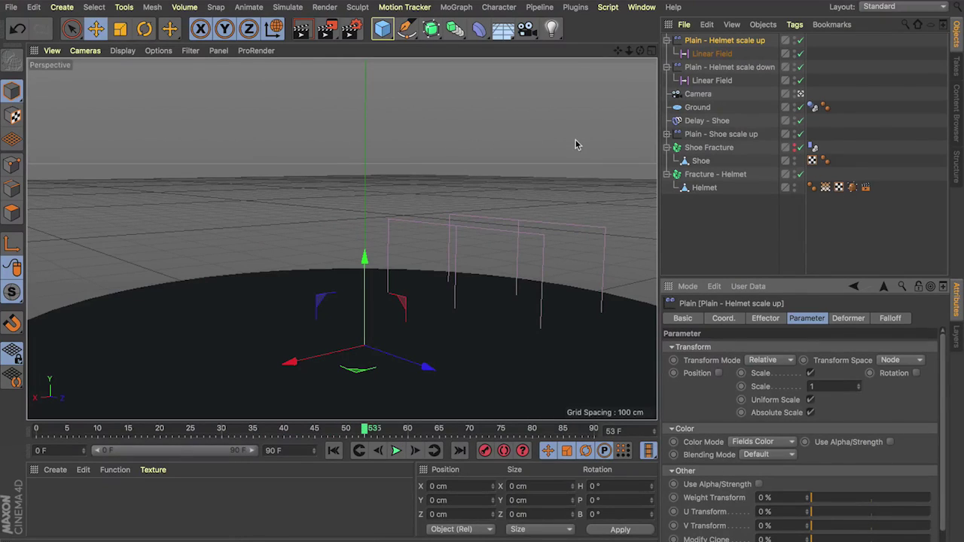
click(708, 80)
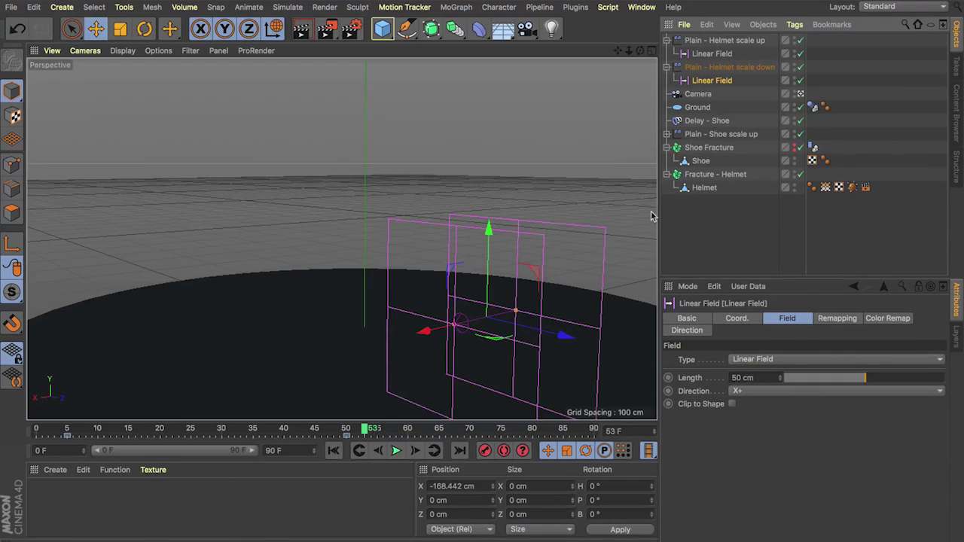
drag(348, 438, 284, 438)
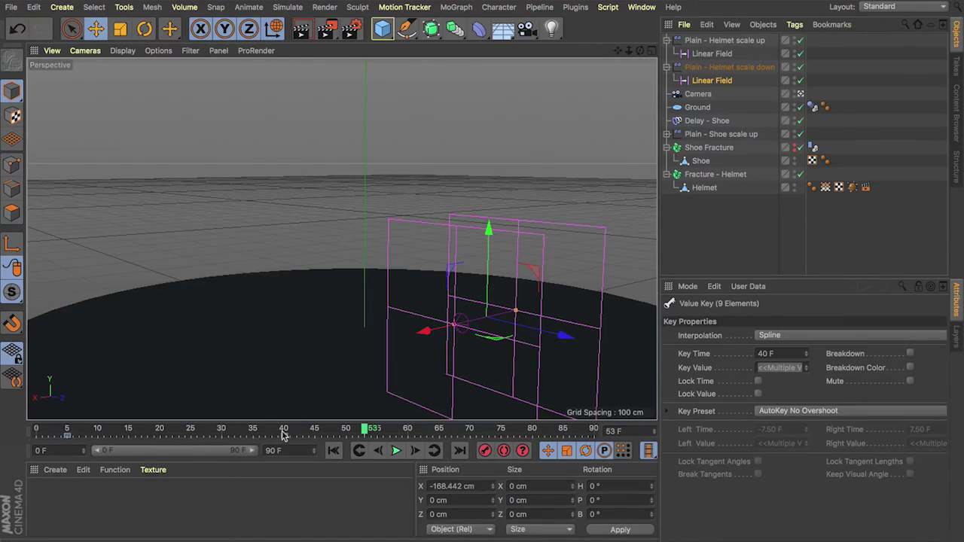
click(248, 431)
click(284, 430)
drag(179, 437, 36, 436)
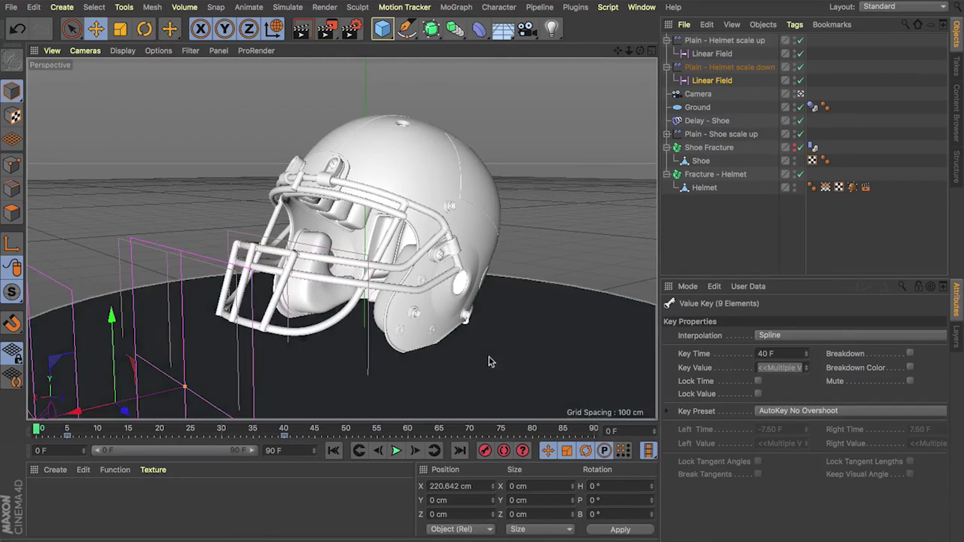
Add a Rigid Body simulation tag to the Fracture - Helmet object.
click(708, 174)
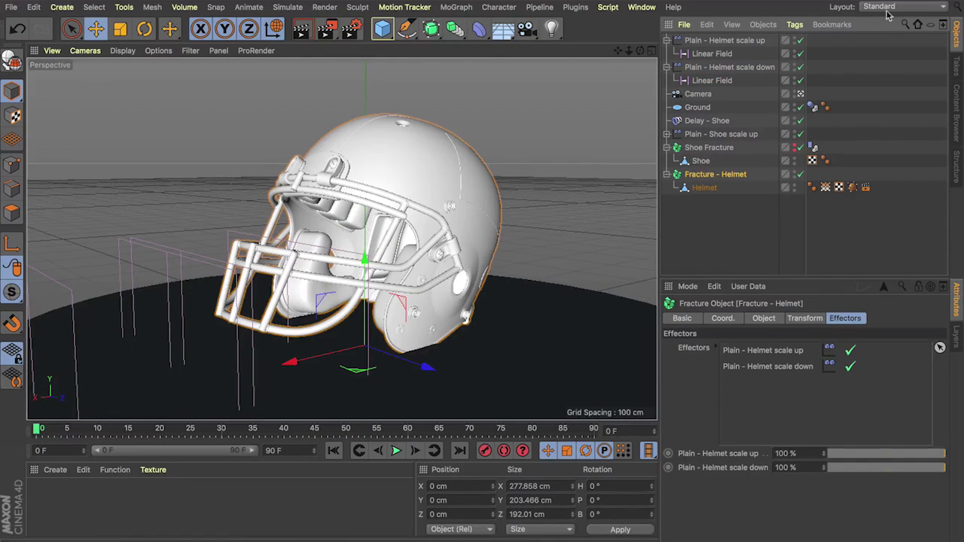
click(795, 25)
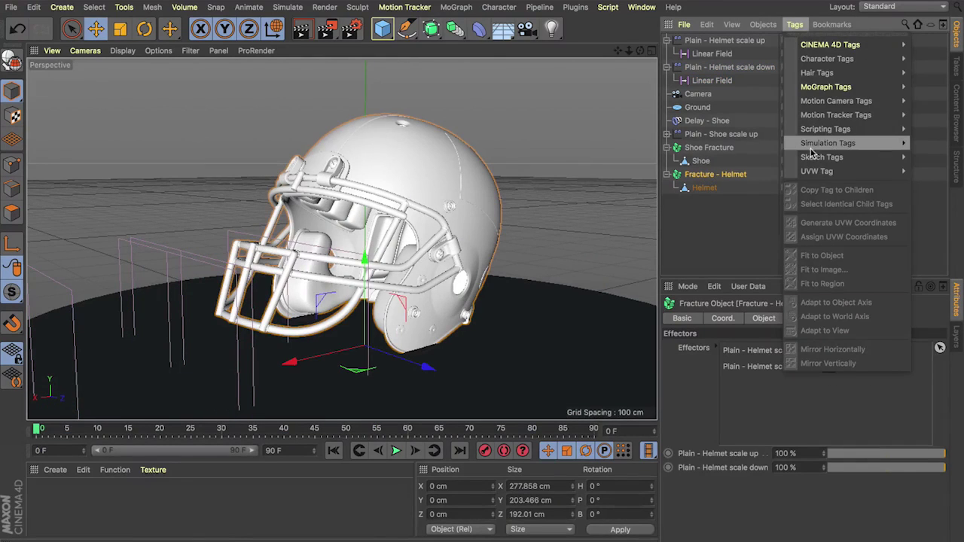
mouse_move(820, 144)
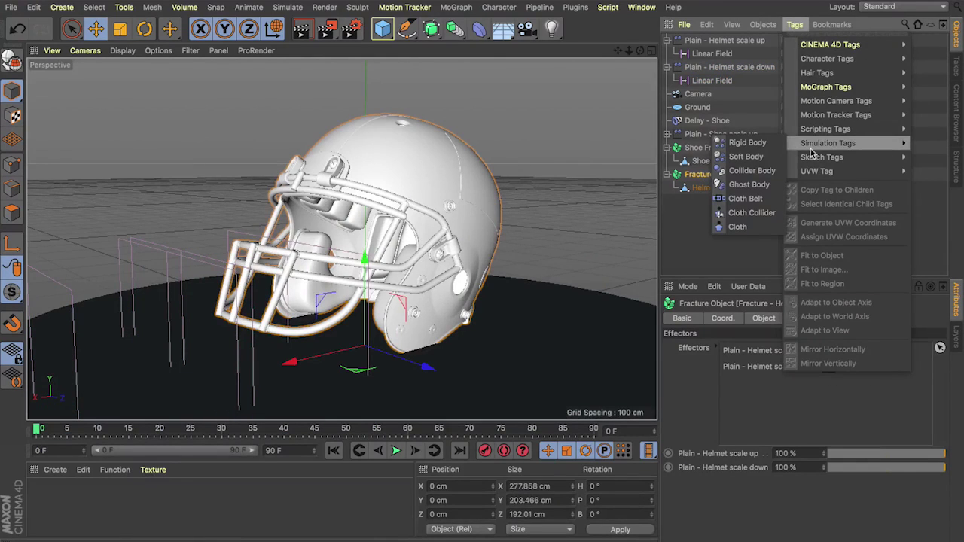
click(746, 142)
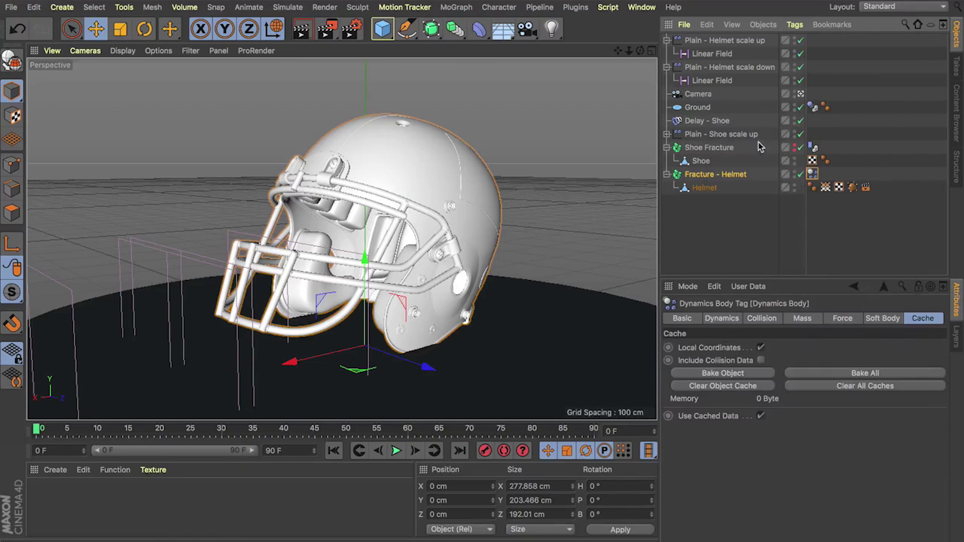
Set Follow Position and Follow Rotation to 10 in the helmet's Dynamics Body tag.
click(838, 320)
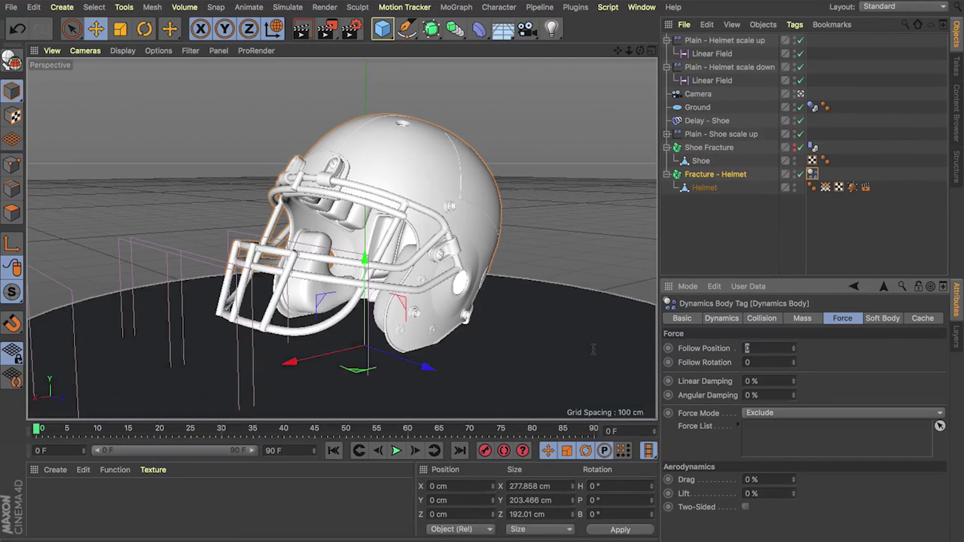
text(10)
key(Tab)
text(10)
key(Tab)
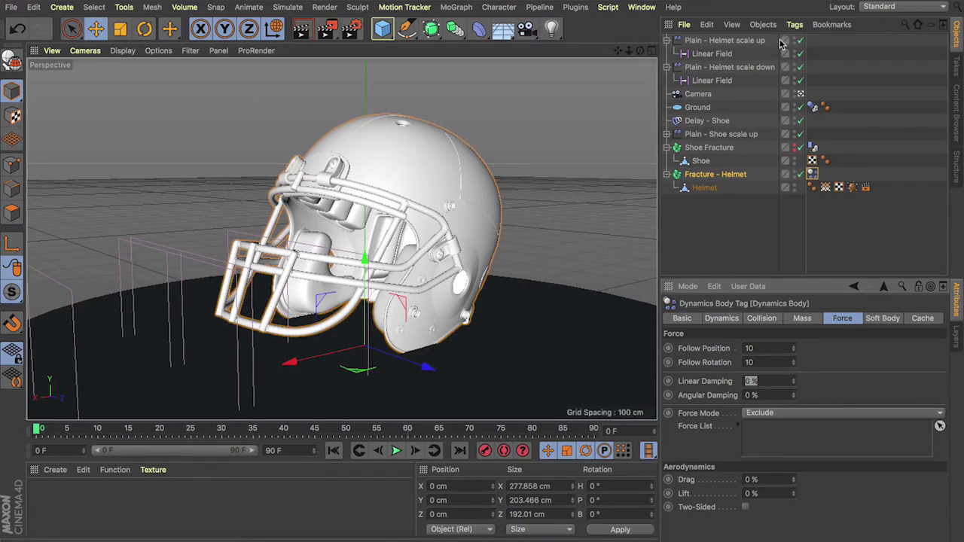
Disable both helmet Plain effectors and their Linear Fields, and play back the helmet dynamics from the first frame.
drag(801, 41, 803, 79)
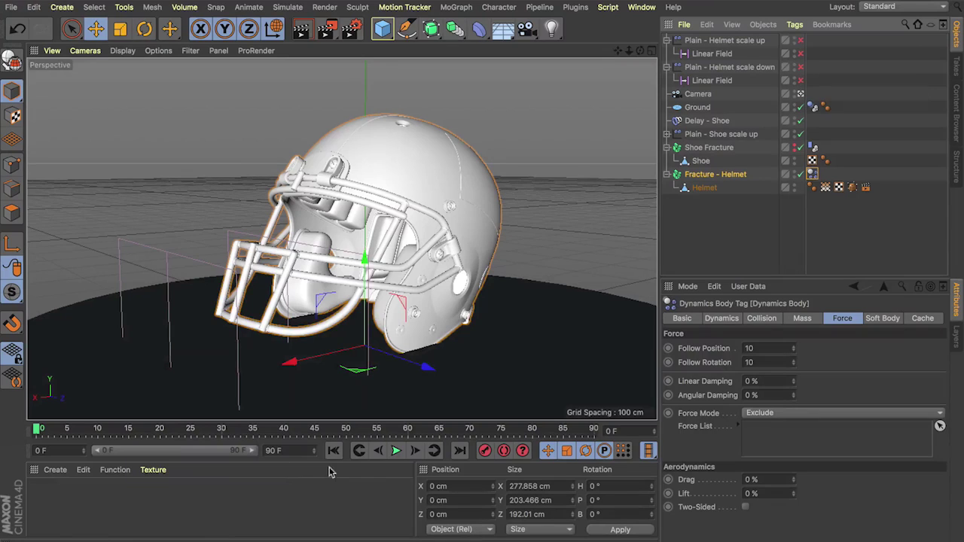
click(397, 450)
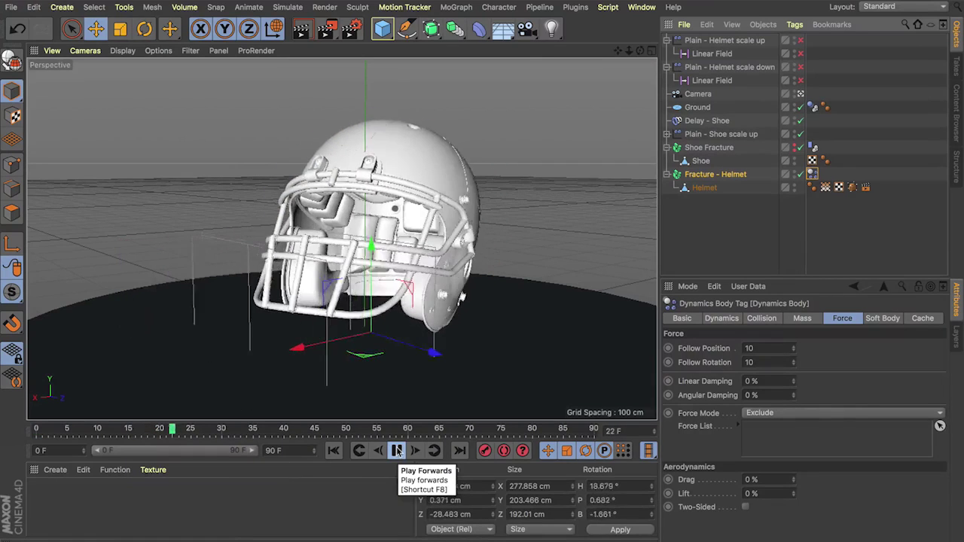
click(396, 450)
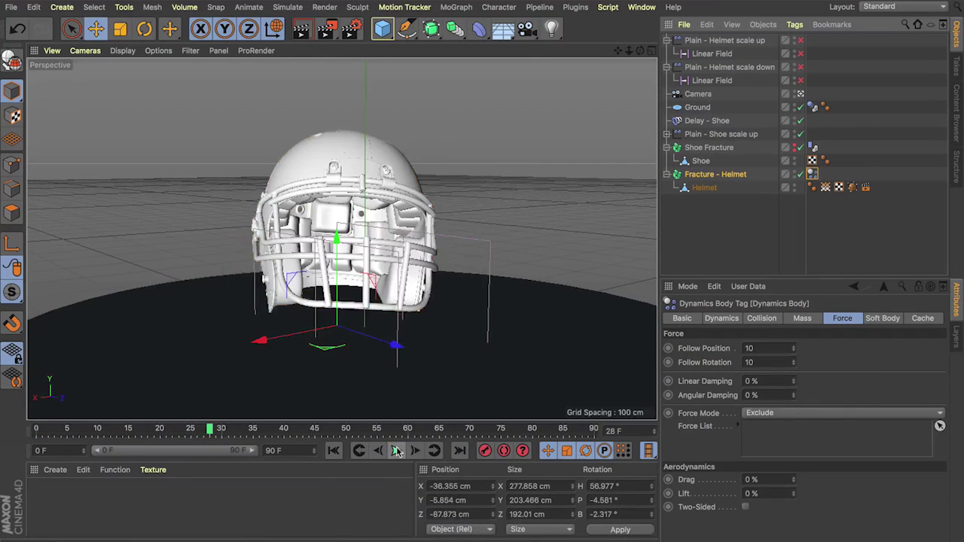
click(334, 450)
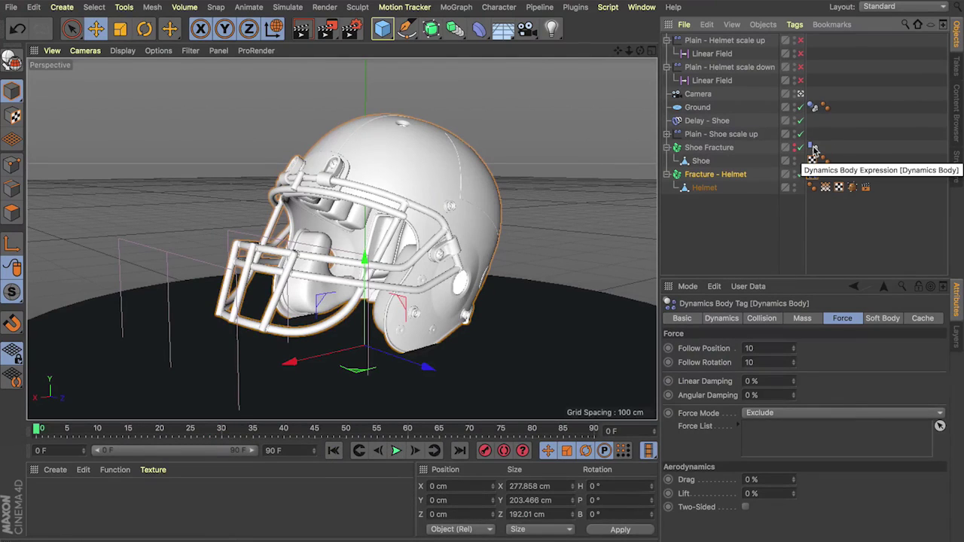
click(396, 450)
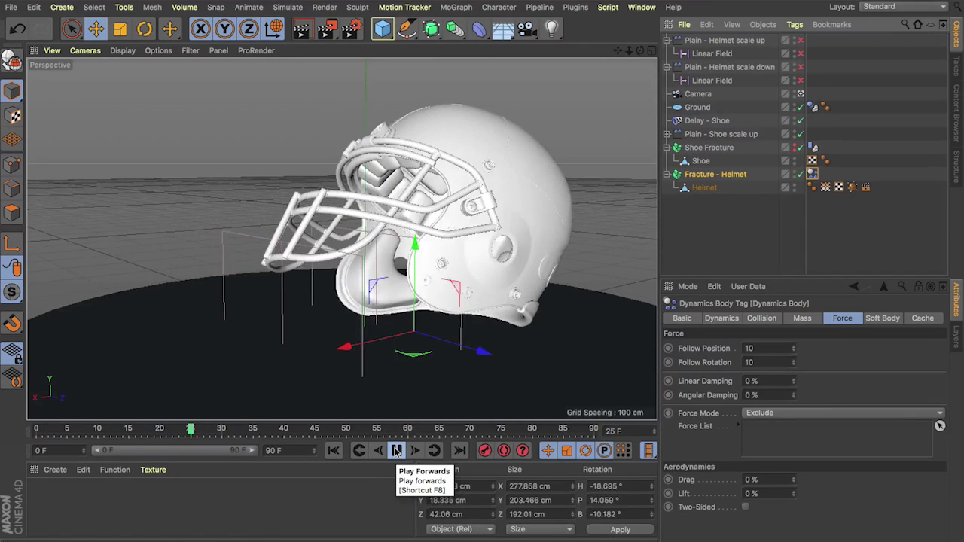
click(396, 451)
click(334, 450)
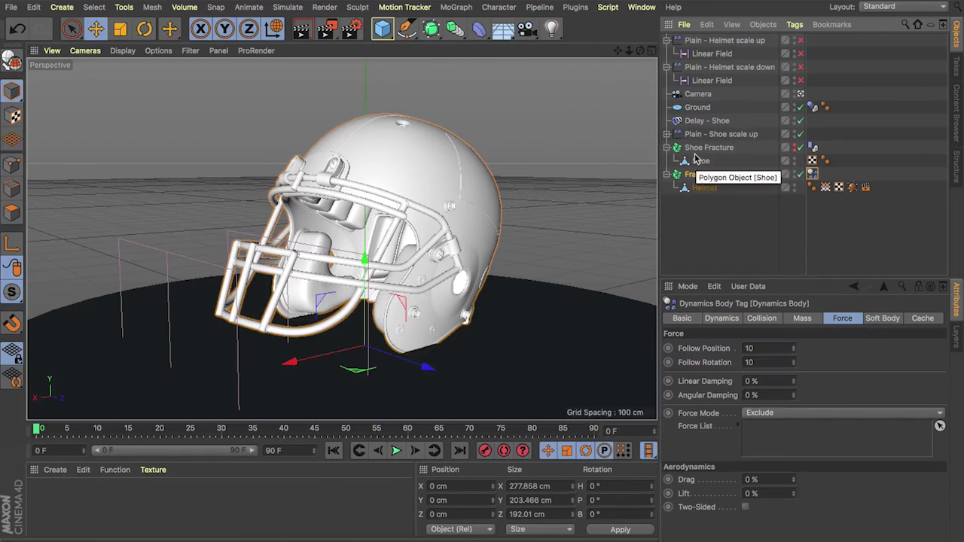
Turn off Enabled in the Shoe Fracture's Dynamics Body tag.
click(813, 147)
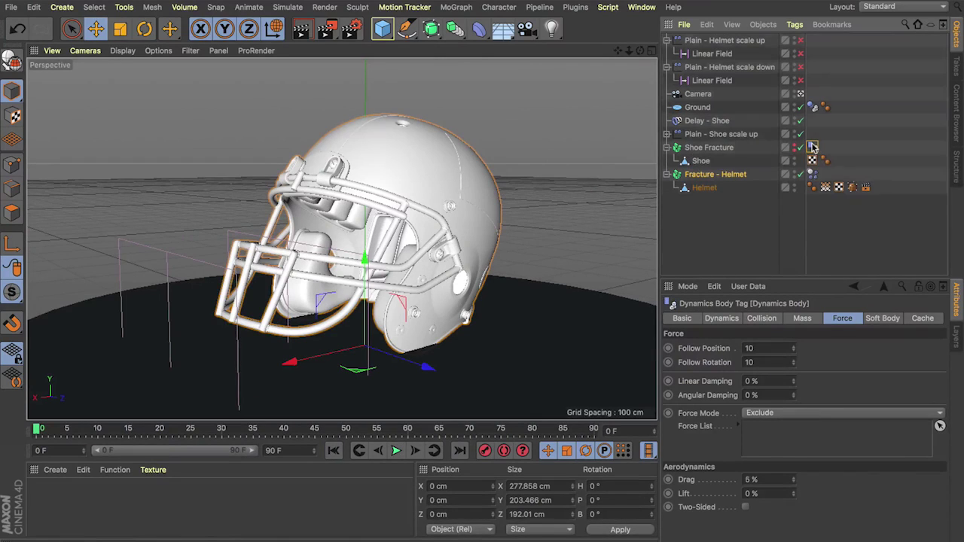
click(680, 319)
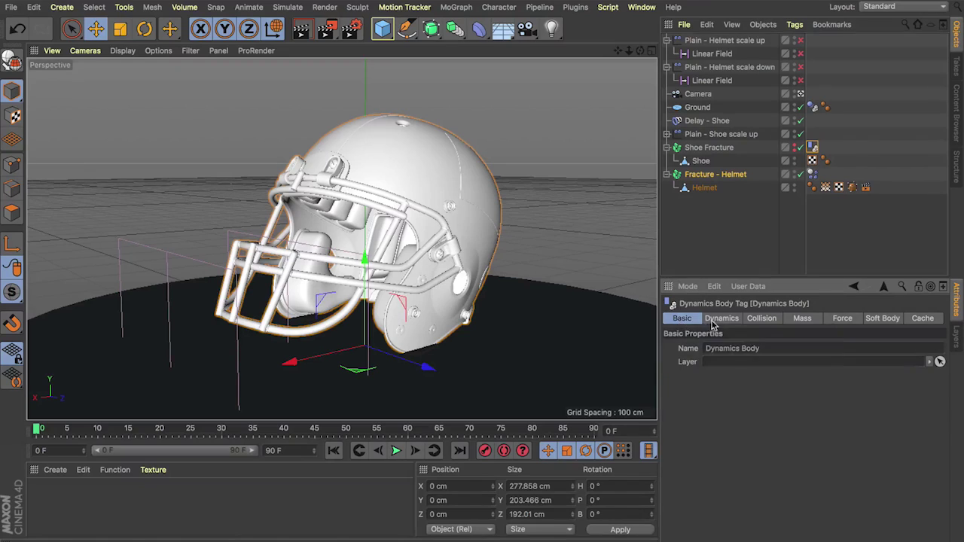
click(716, 319)
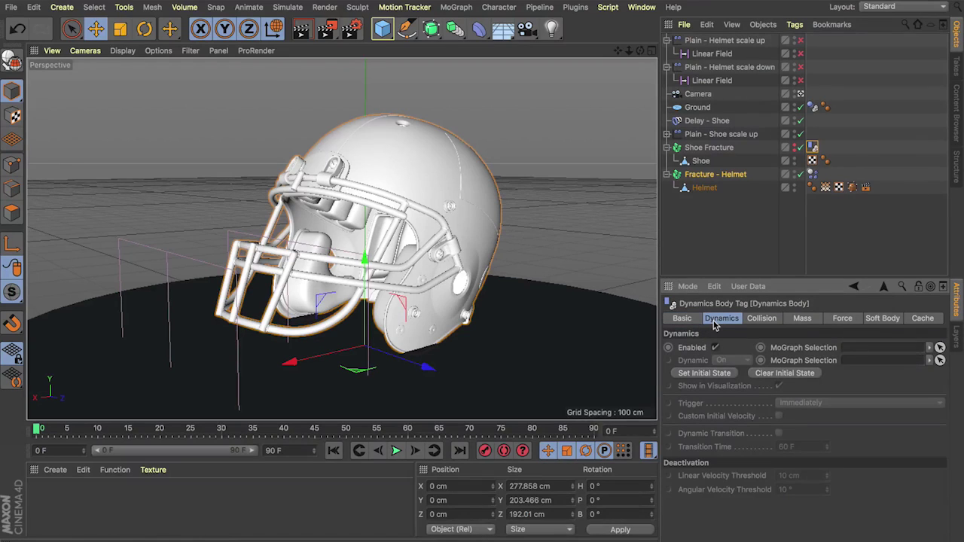
click(714, 348)
click(714, 348)
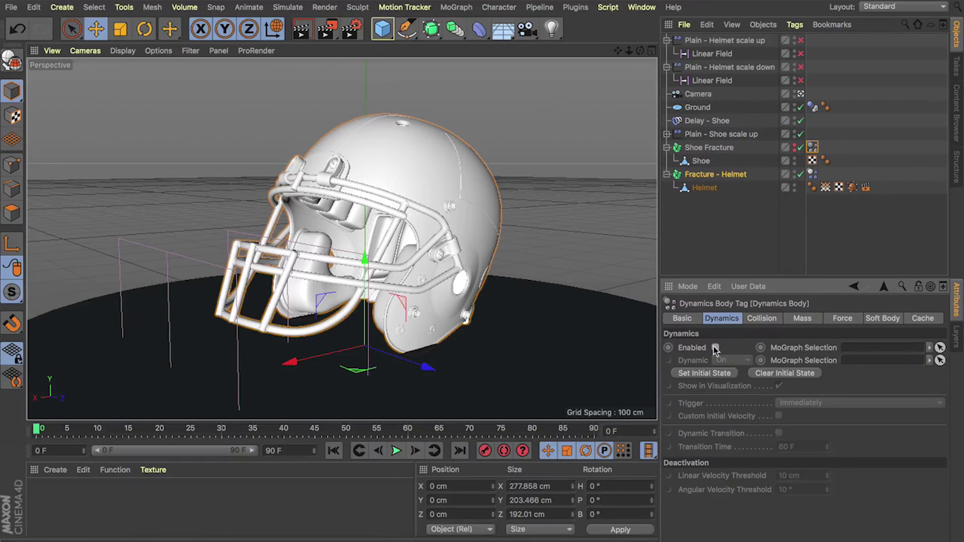
Run the helmet simulation to frame 33, set that pose as the initial state of its Dynamics Body tag, and return to frame 0.
click(812, 174)
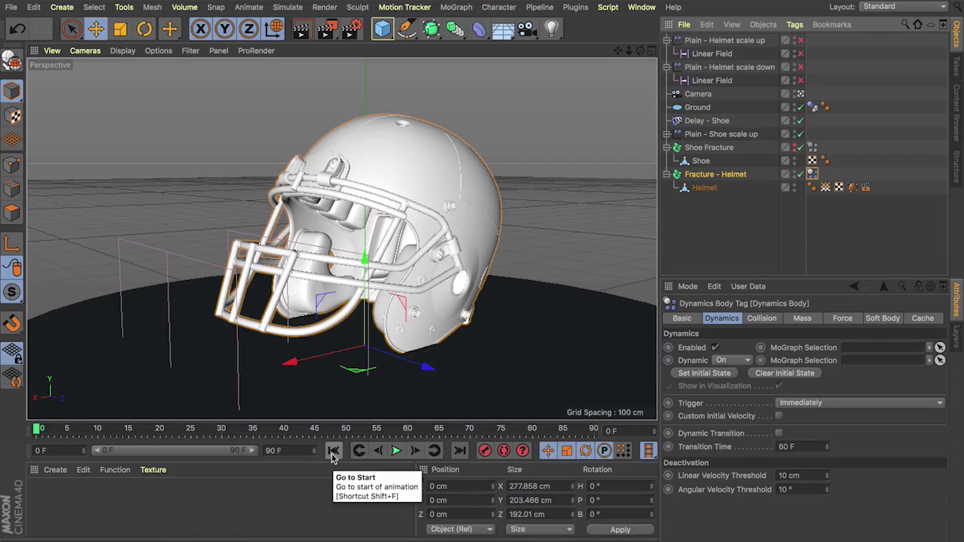
click(395, 450)
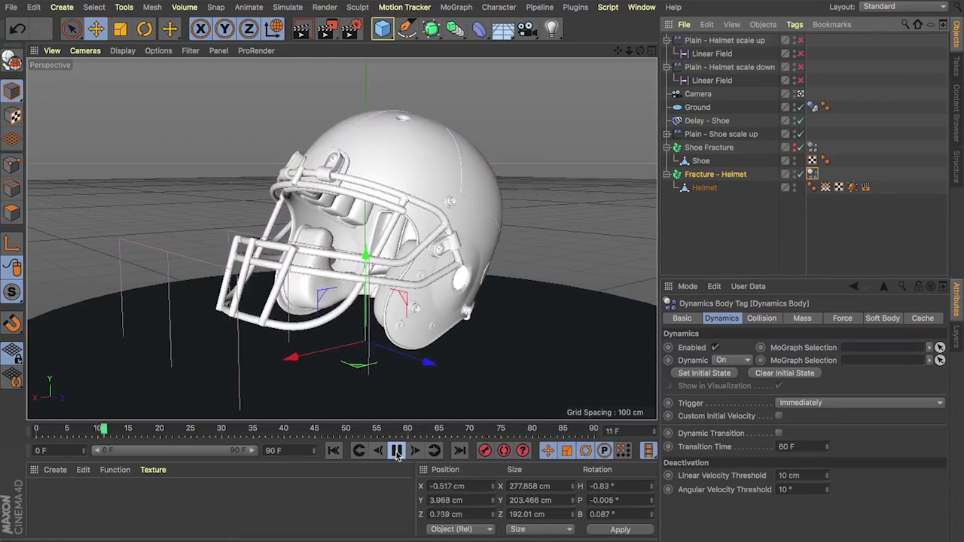
click(397, 451)
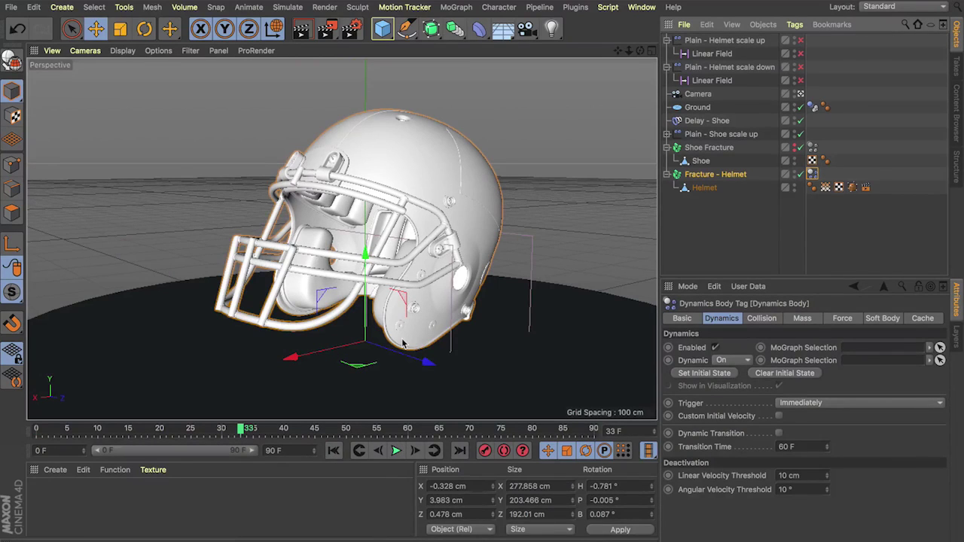
click(706, 374)
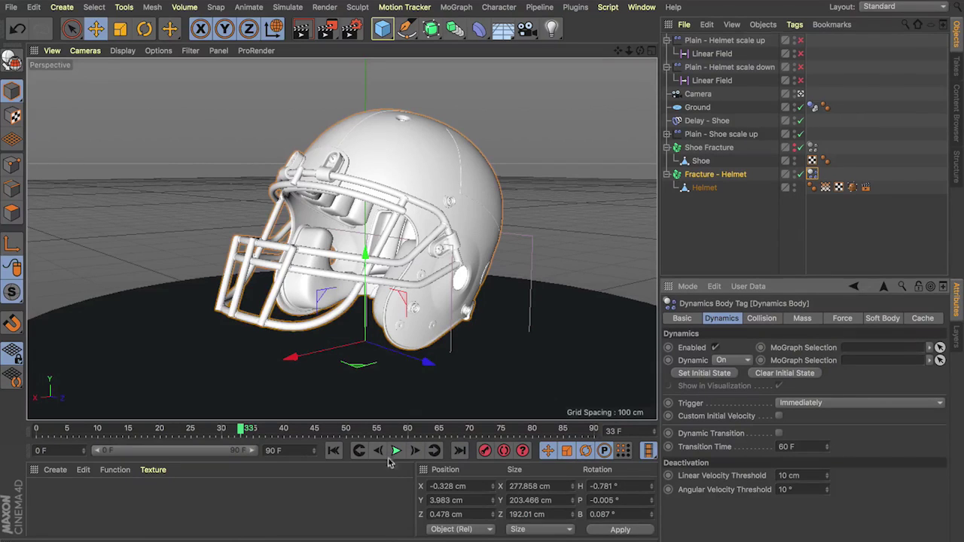
click(333, 450)
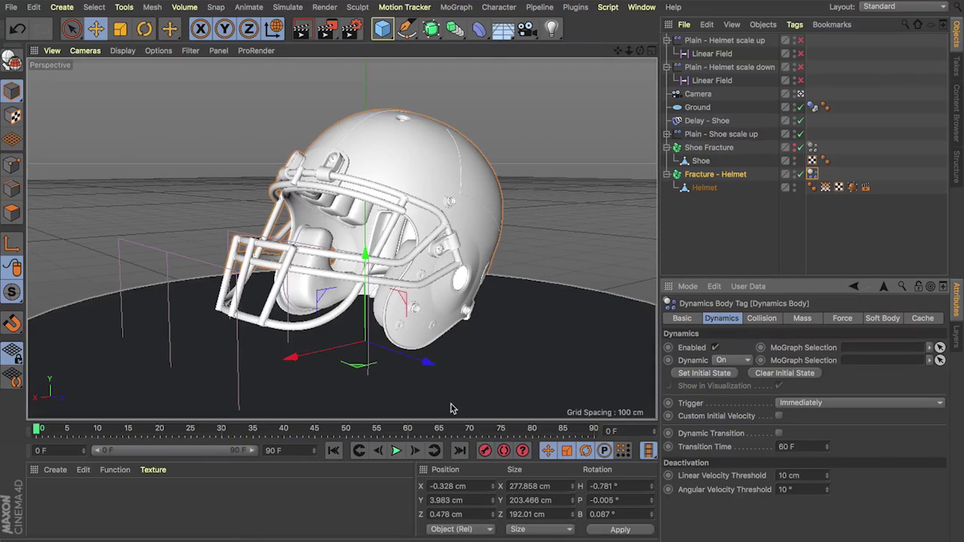
Re-enable both helmet Plain effectors and their Linear Fields, and play back the helmet animation with dynamics.
drag(801, 41, 800, 83)
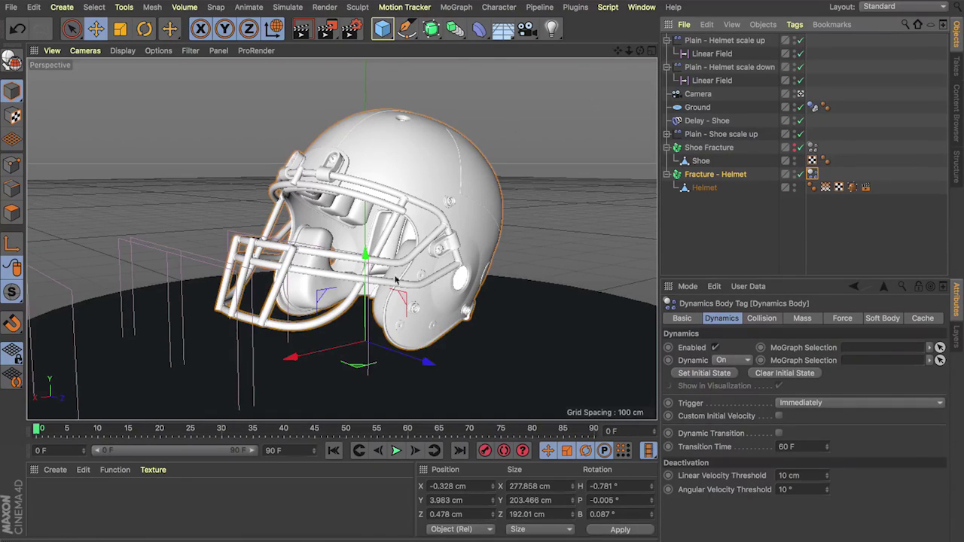
click(395, 451)
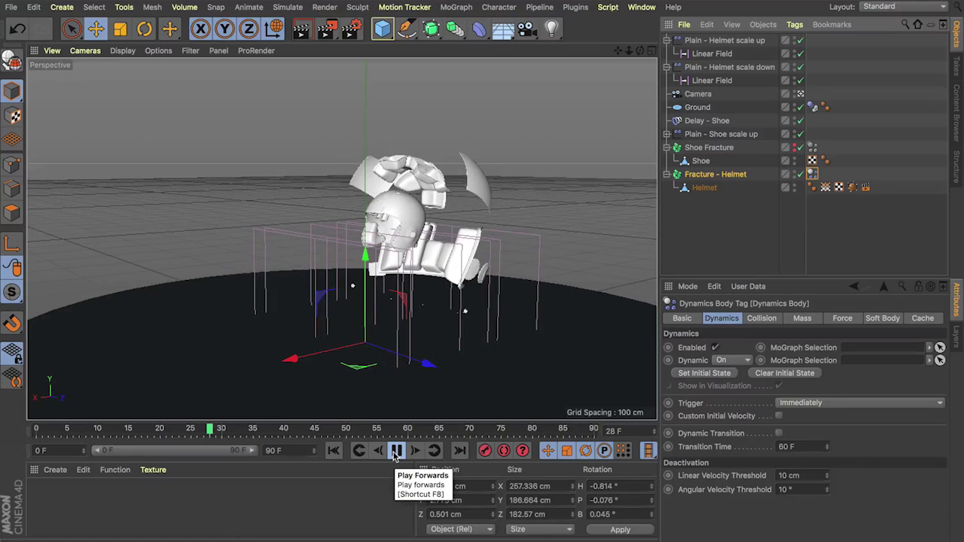
click(395, 451)
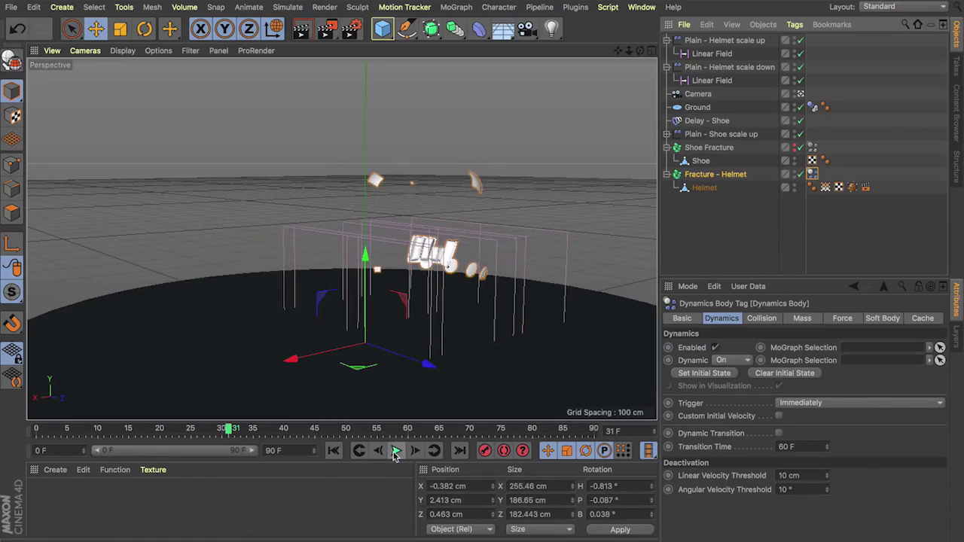
click(336, 451)
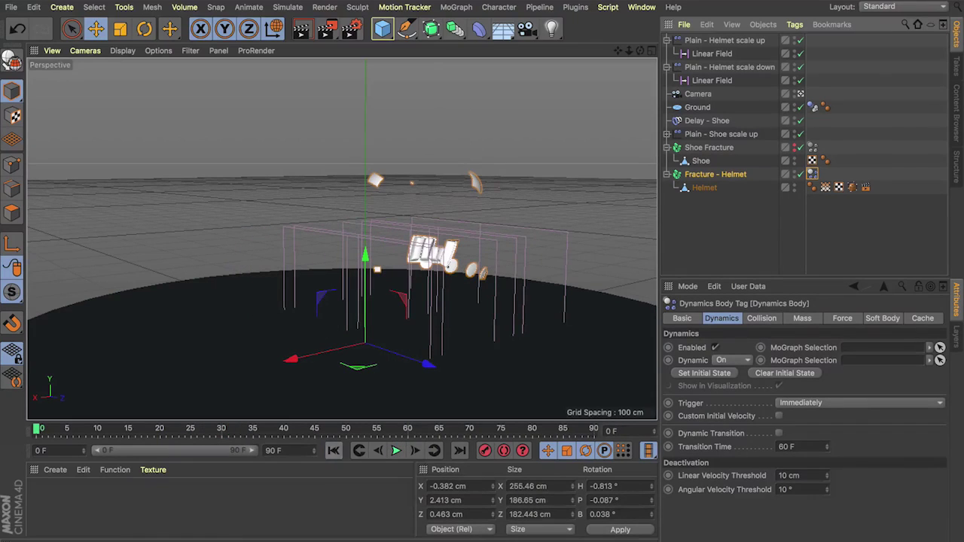
Set the Scale of Plain - Helmet scale up to 1.5 and play back the animation.
click(710, 54)
click(710, 41)
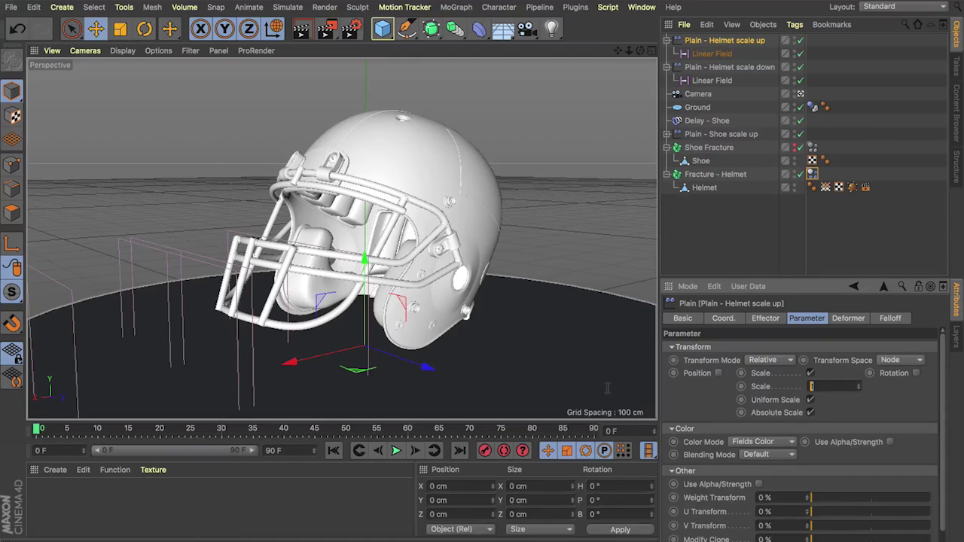
text(1.5)
key(Return)
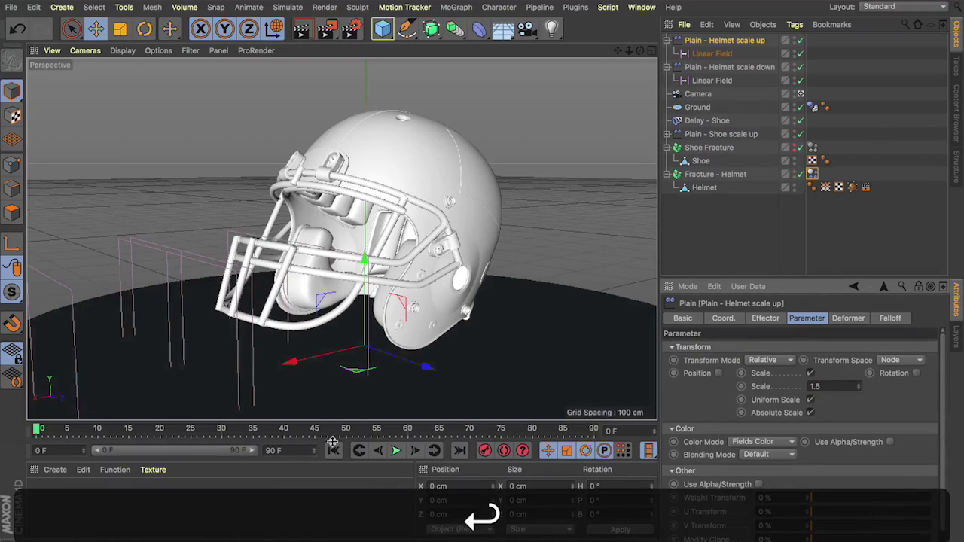
click(396, 450)
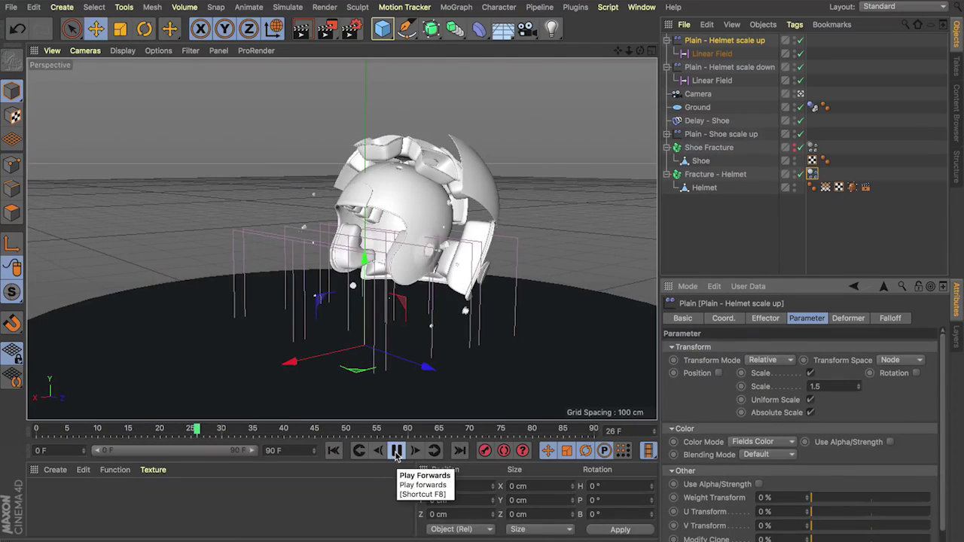
click(396, 450)
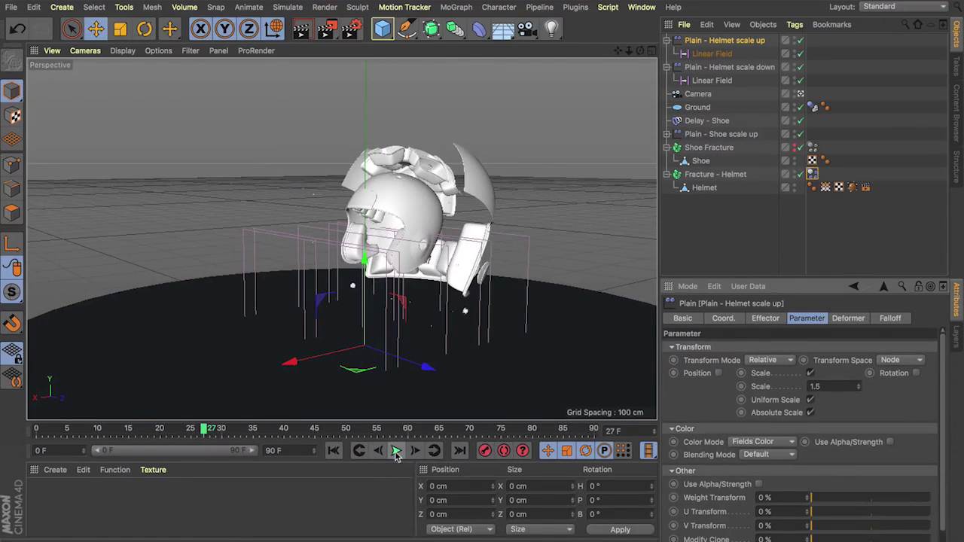
Move the end keyframe of the helmet scale-up Linear Field to frame 35 and play back the animation from frame 0.
click(714, 55)
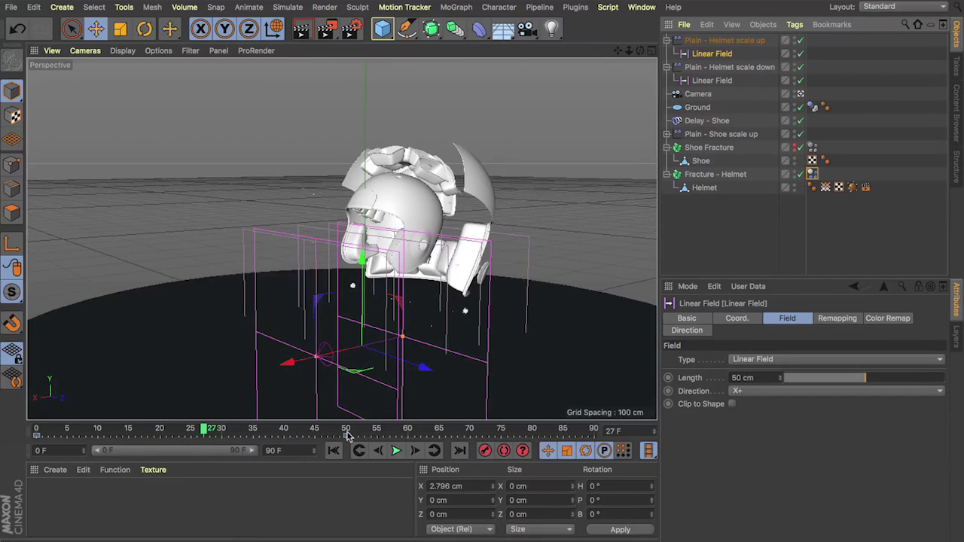
drag(346, 437, 254, 437)
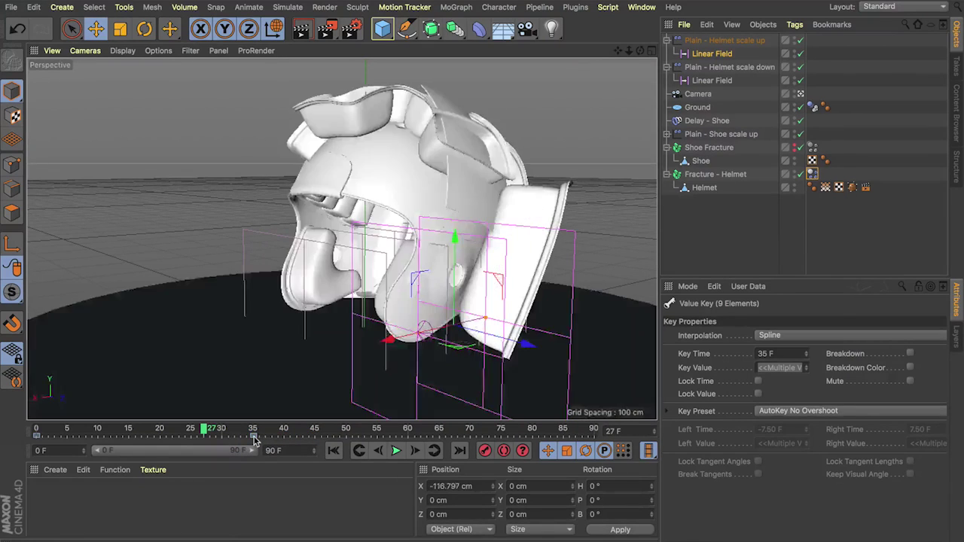
click(335, 457)
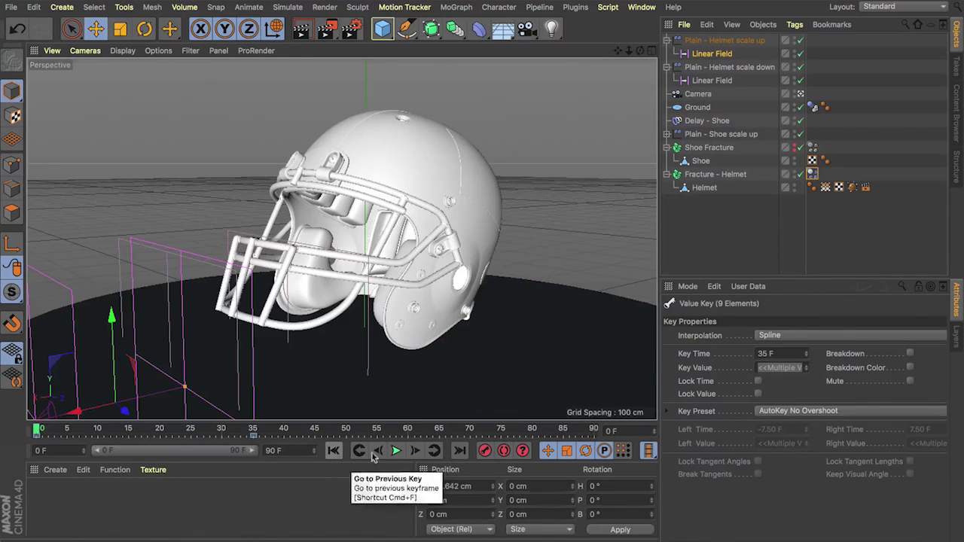
click(396, 450)
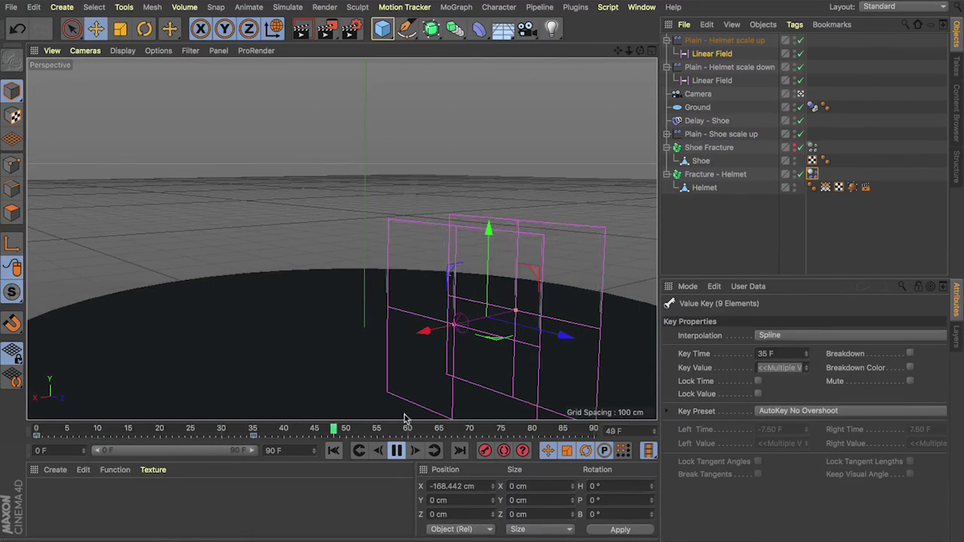
key(Escape)
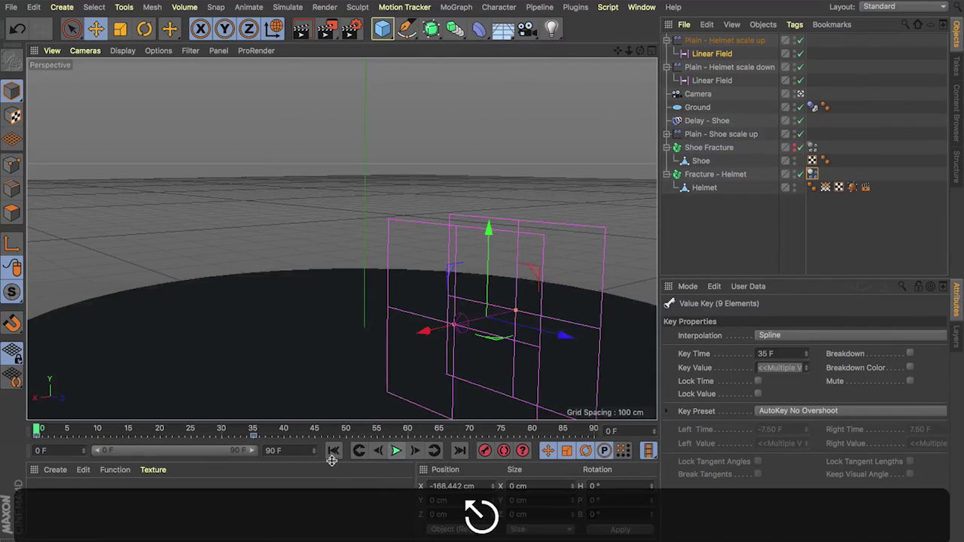
Set the Scale of Plain - Helmet scale up to 1, play back the animation, and return to frame 0.
click(725, 41)
click(828, 386)
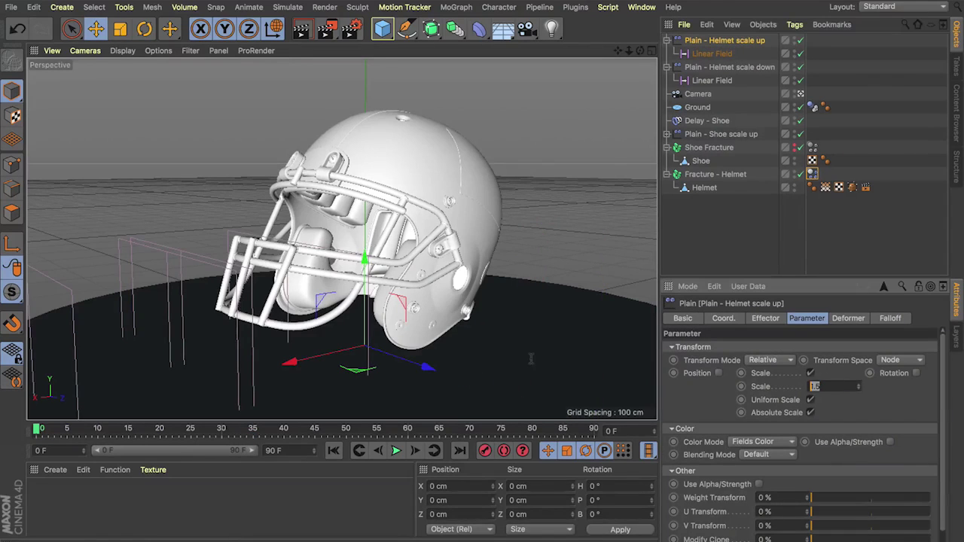
text(1)
key(Return)
click(397, 450)
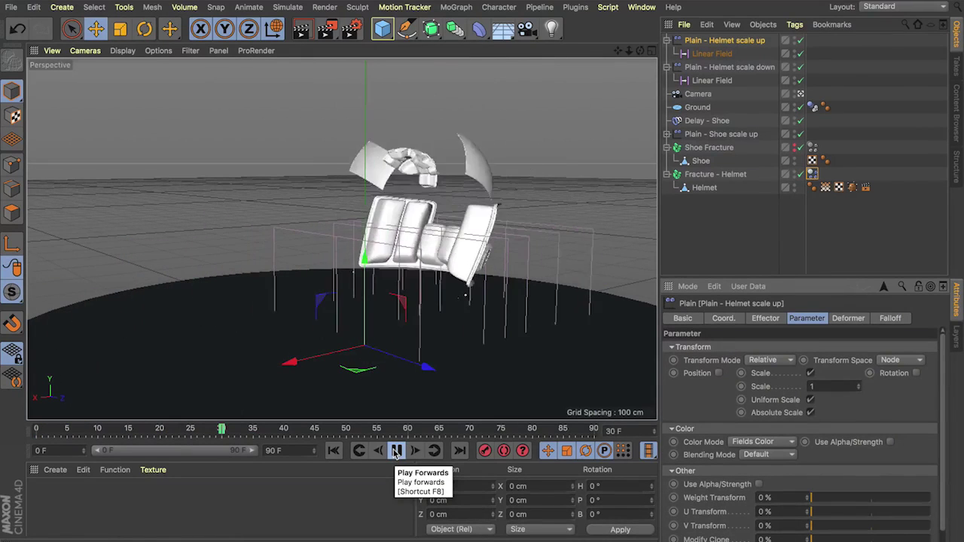
click(396, 450)
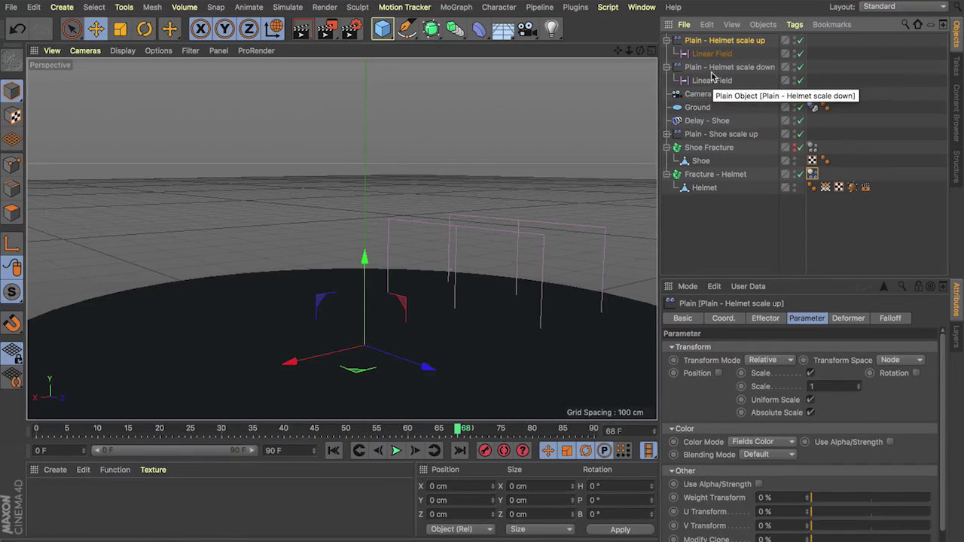
click(333, 451)
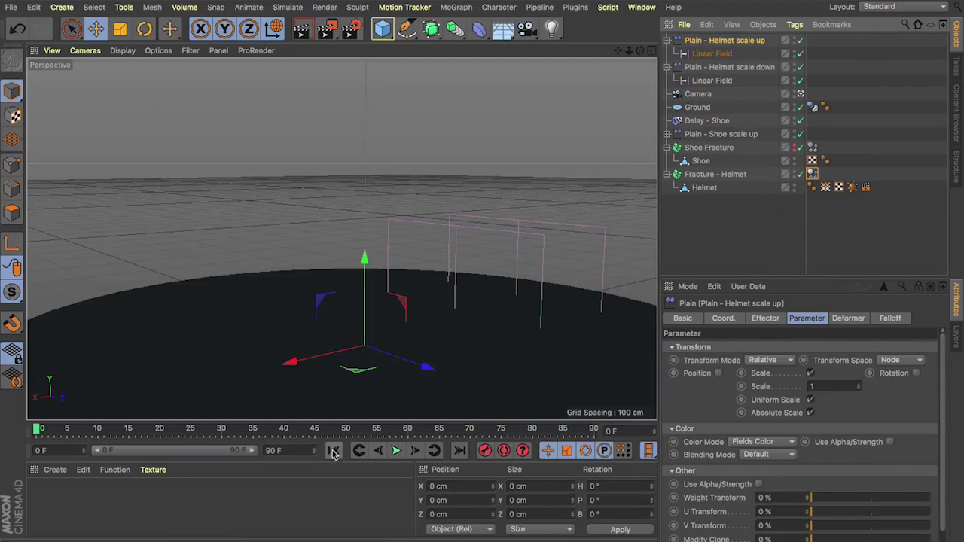
Move the end keyframe of the helmet scale-up Linear Field to frame 40 and play back the animation.
click(714, 53)
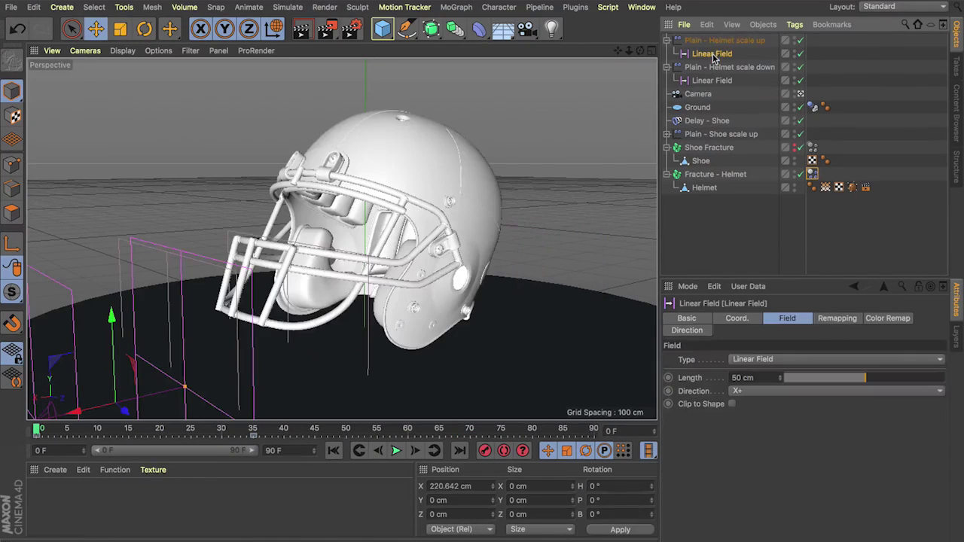
drag(255, 438, 286, 438)
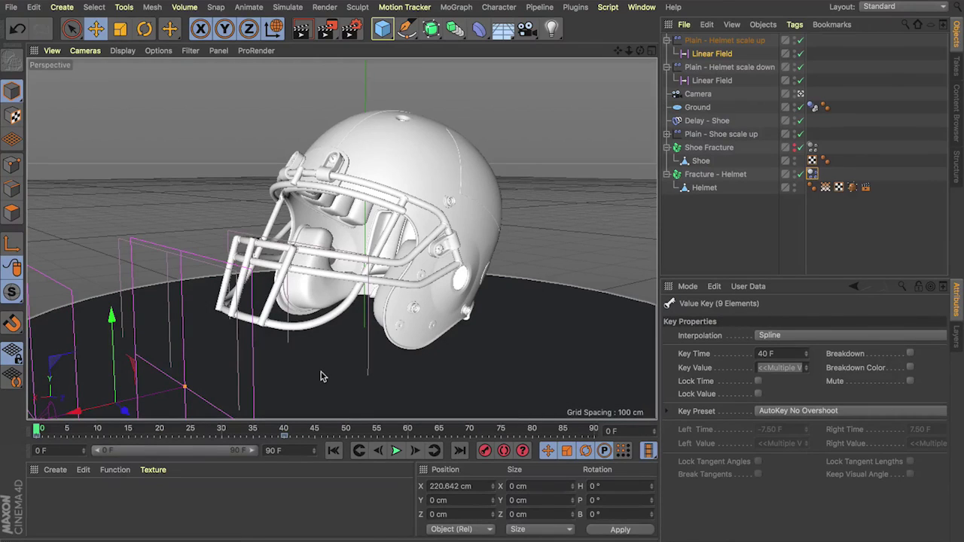
click(397, 450)
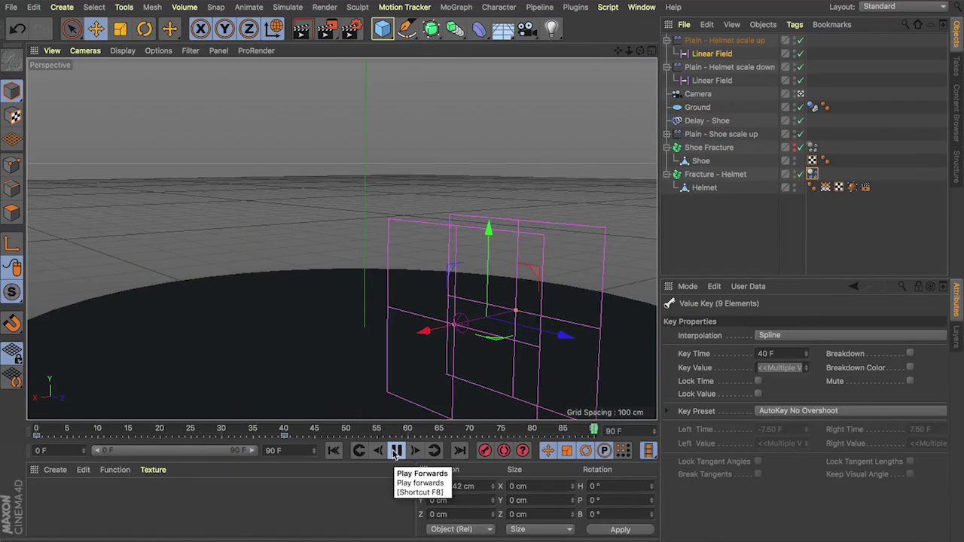
key(shift+f)
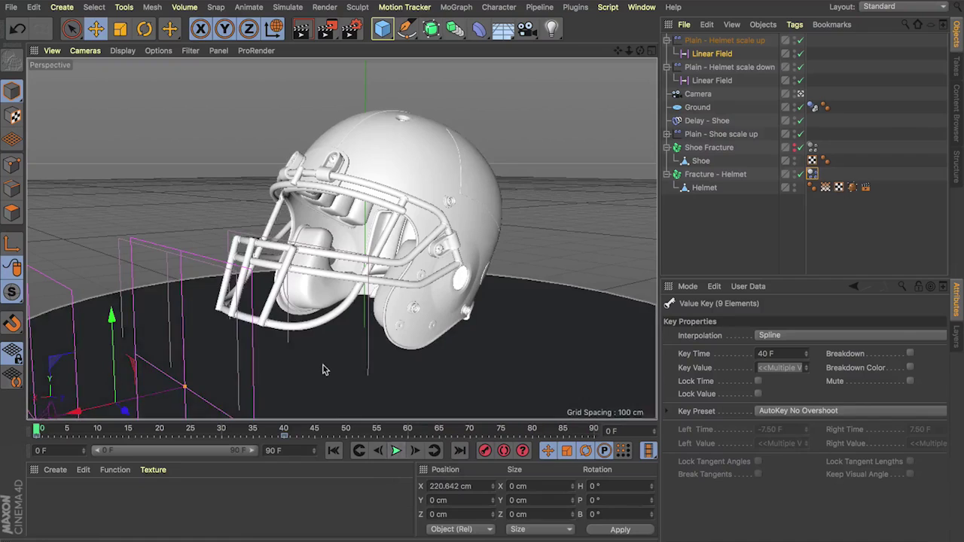
At frame 40, move the helmet scale-down Linear Field to X -188.442 cm, record a keyframe, scrub the animation, and return to frame 0.
drag(271, 433, 284, 431)
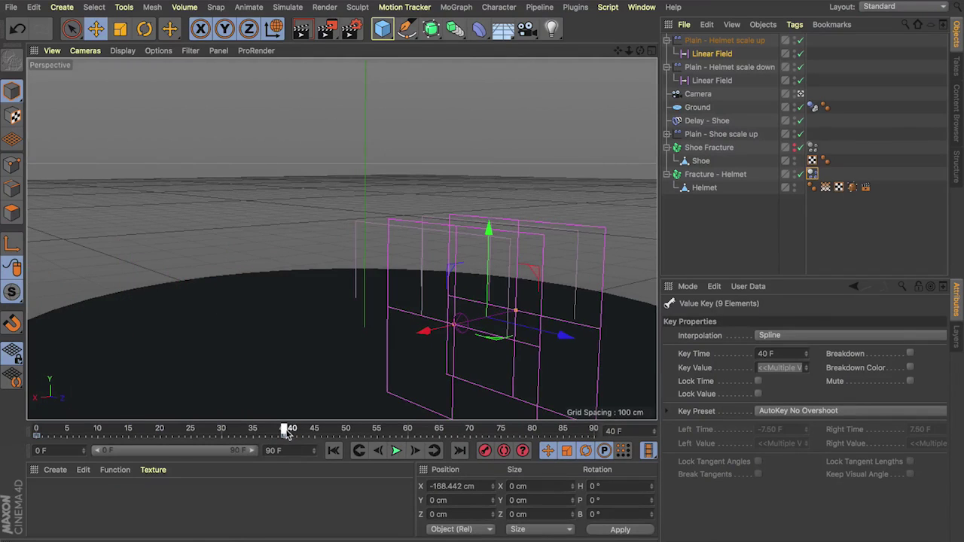
click(715, 81)
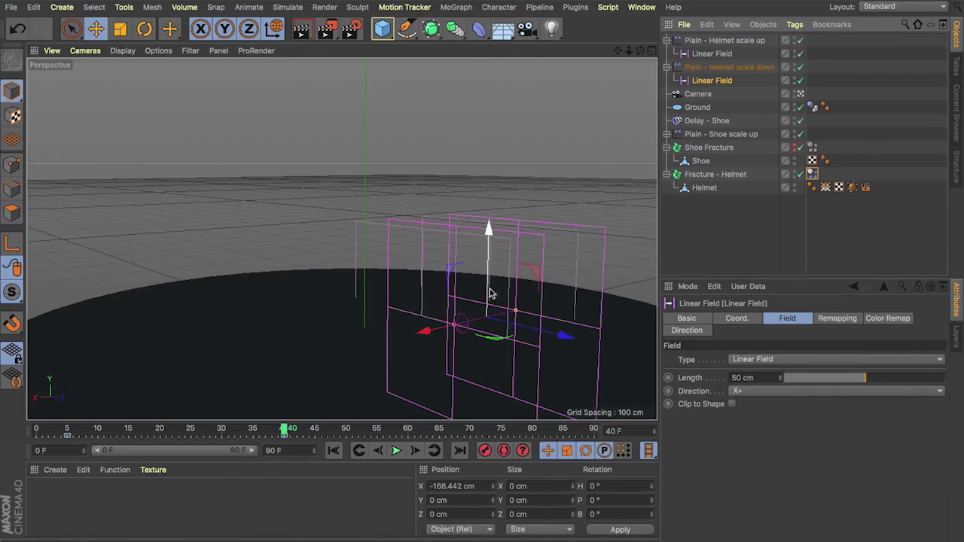
drag(424, 334, 438, 335)
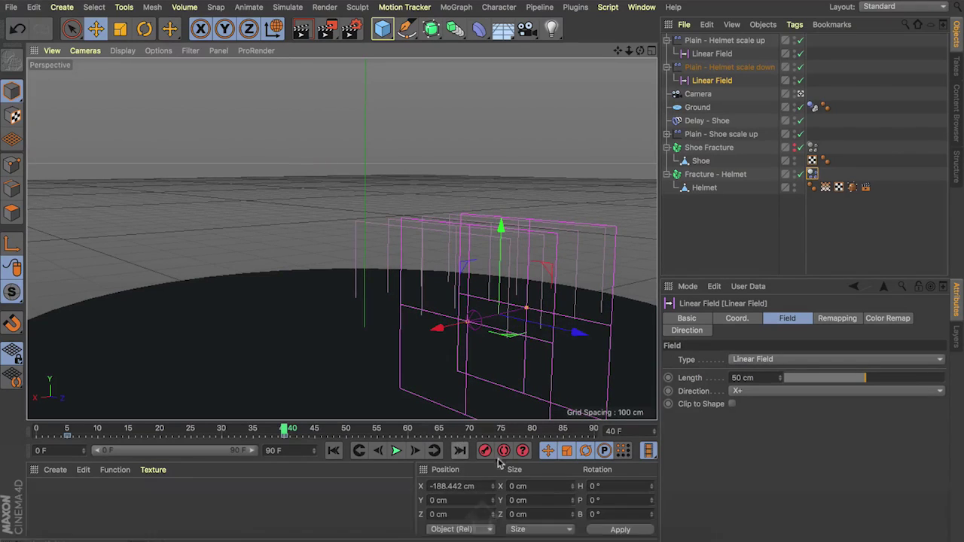
click(486, 455)
drag(283, 435, 223, 431)
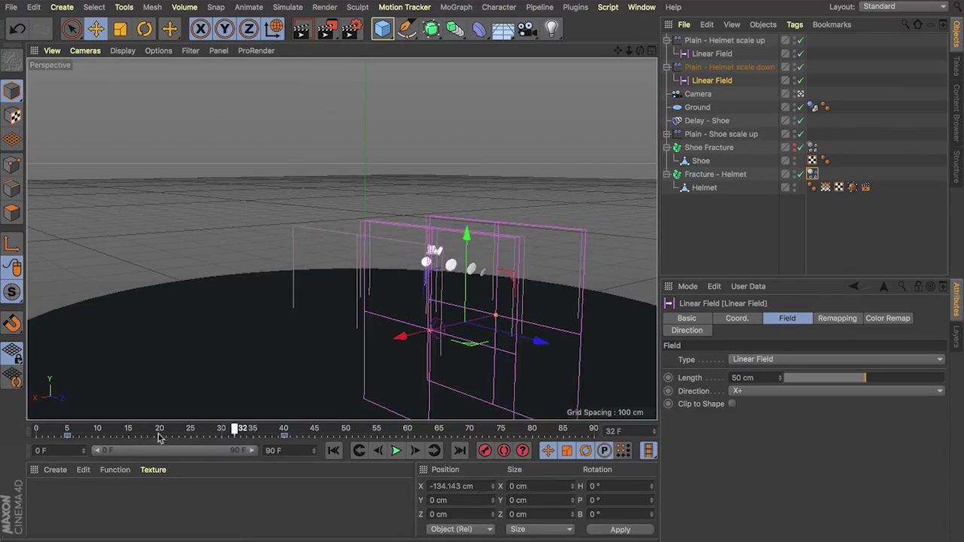
key(shift+f)
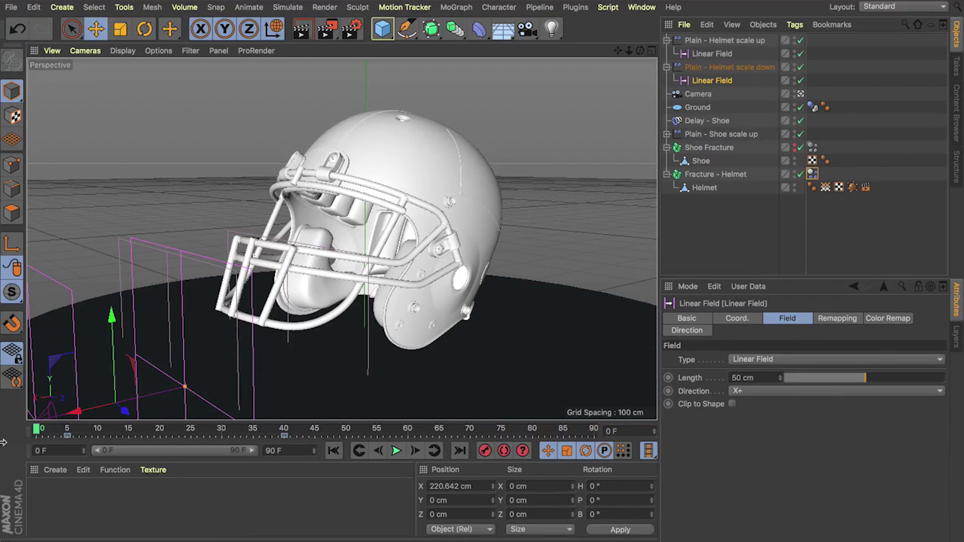
Bake the Fracture - Helmet object's dynamics into the cache of its Dynamics Body tag.
click(811, 174)
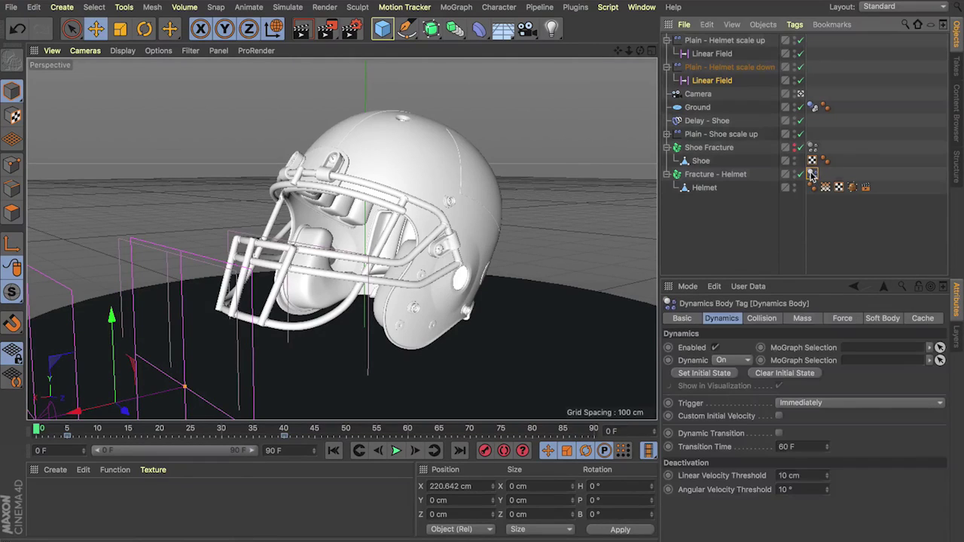
click(923, 318)
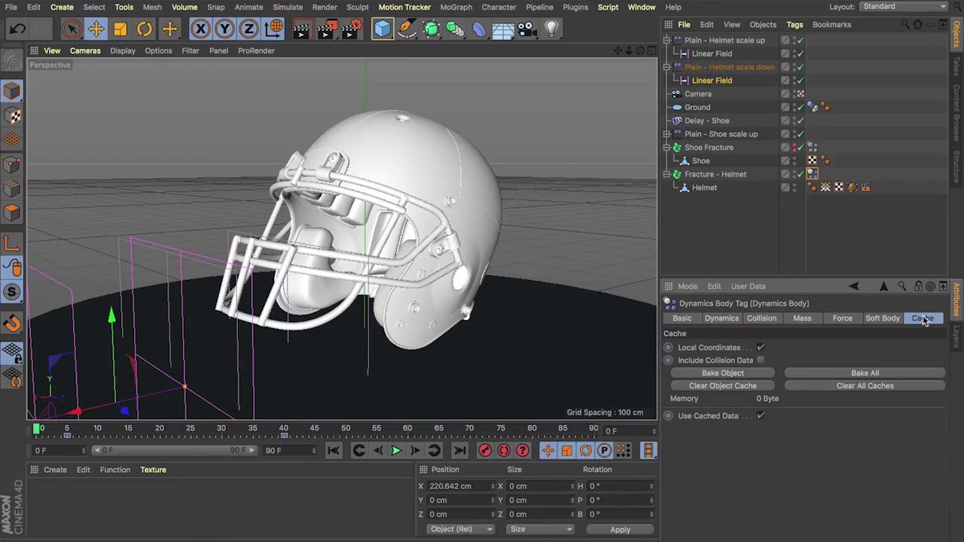
click(727, 375)
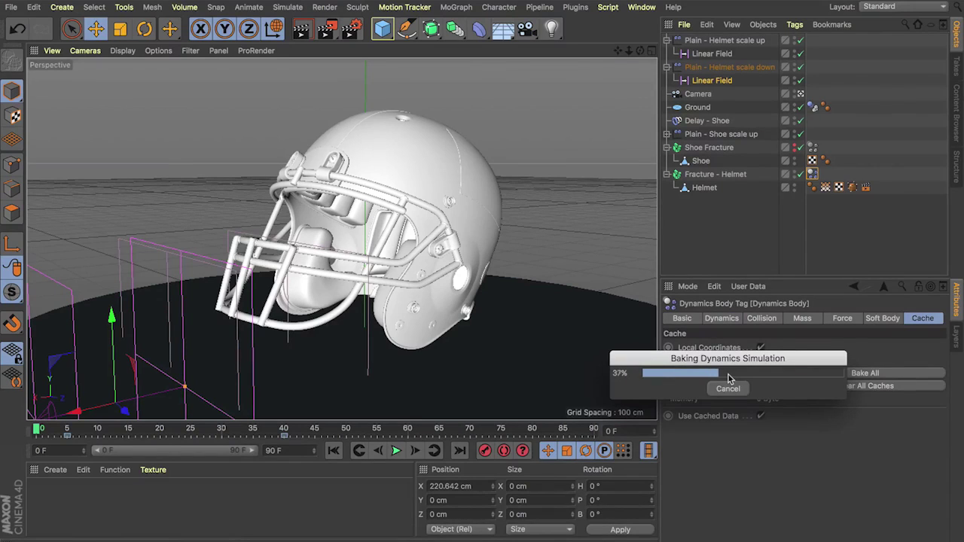
Make the Shoe Fracture visible, enable its Dynamics Body tag, and play back the combined helmet-to-shoe animation.
alt+click(794, 149)
click(812, 147)
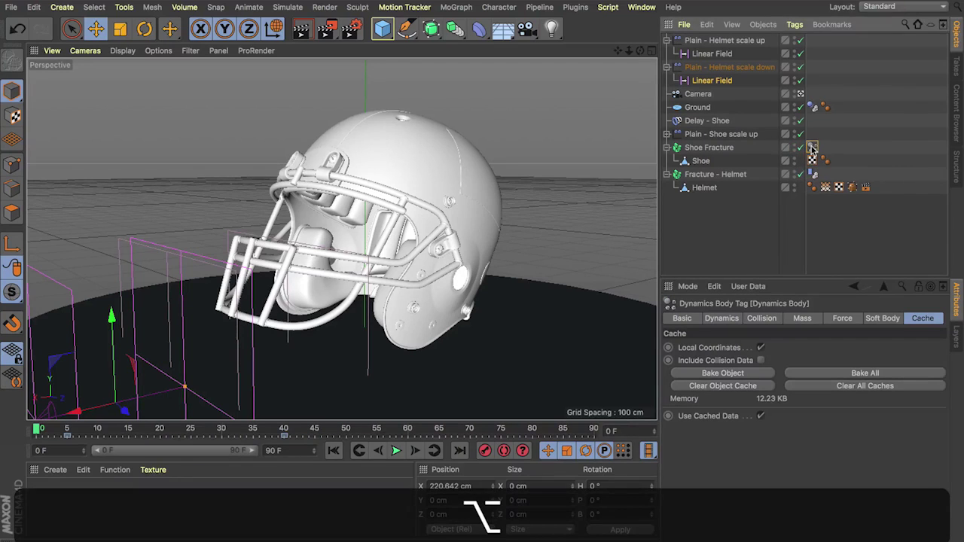
click(715, 319)
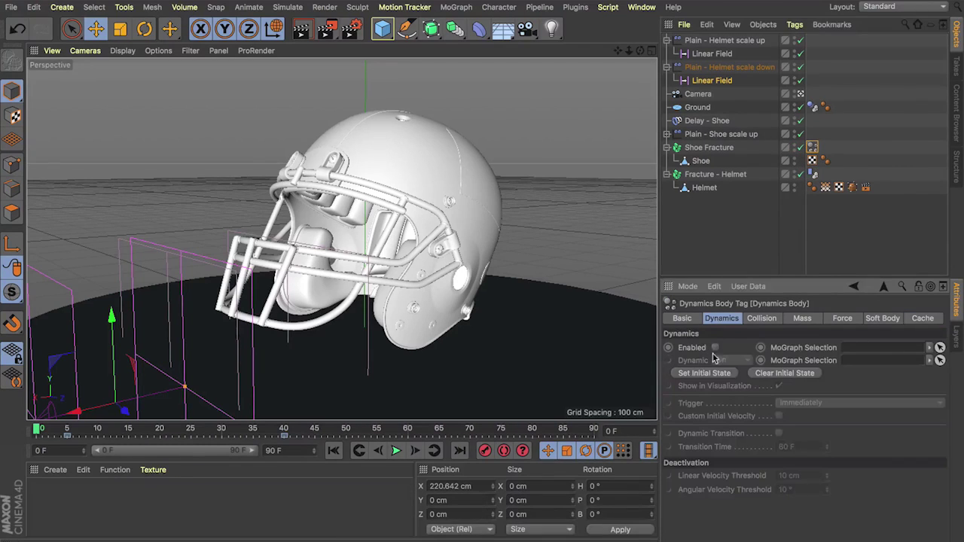
click(716, 347)
click(397, 452)
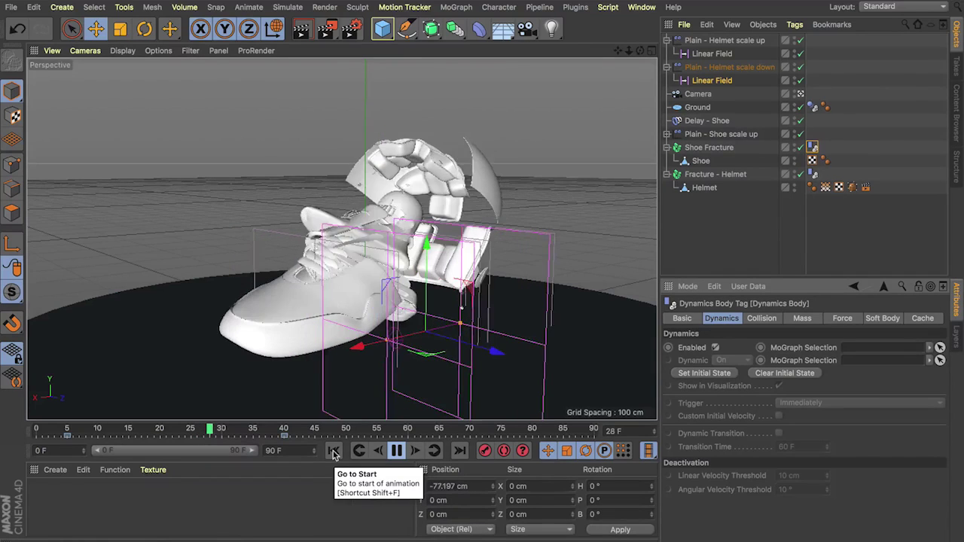
key(Escape)
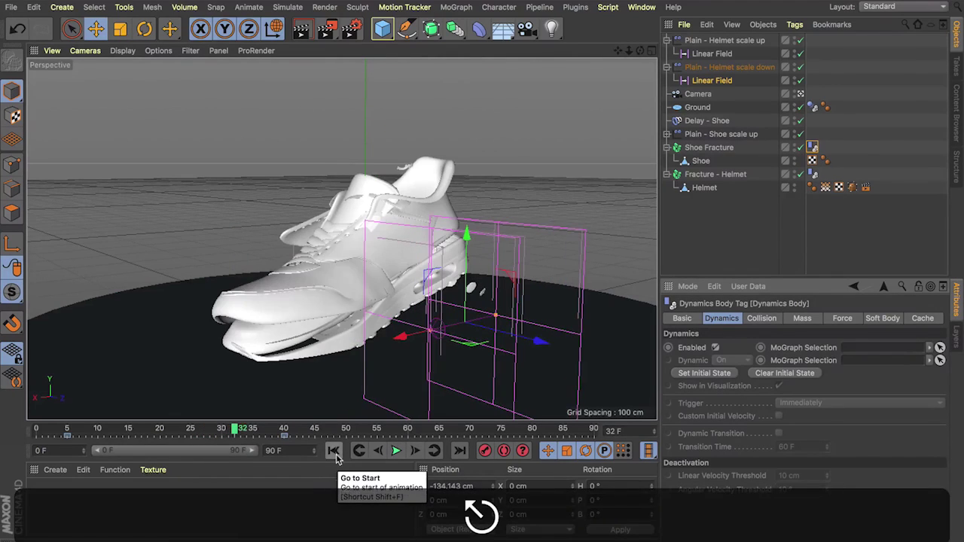
click(333, 450)
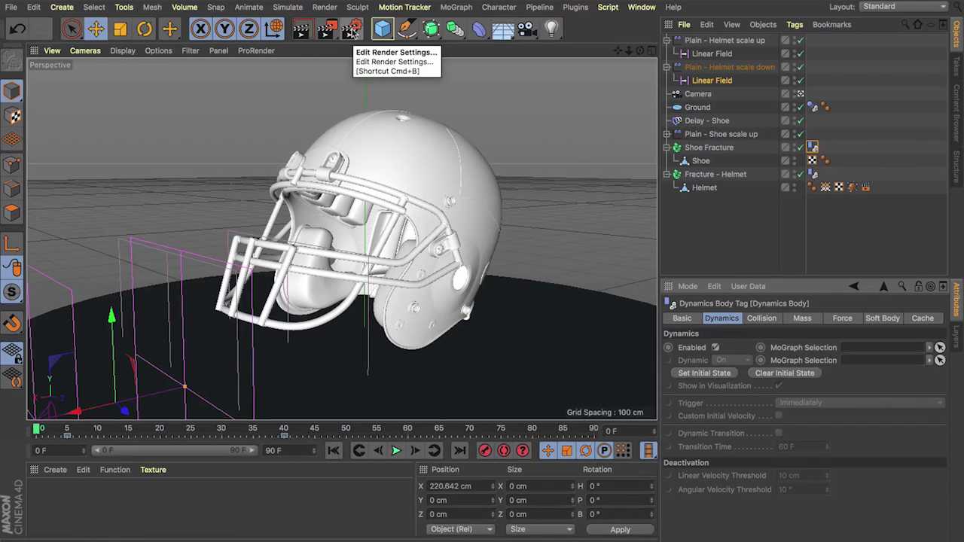
Configure the render settings with the Hardware OpenGL renderer, All Frames as the frame range, and saving turned off.
click(351, 30)
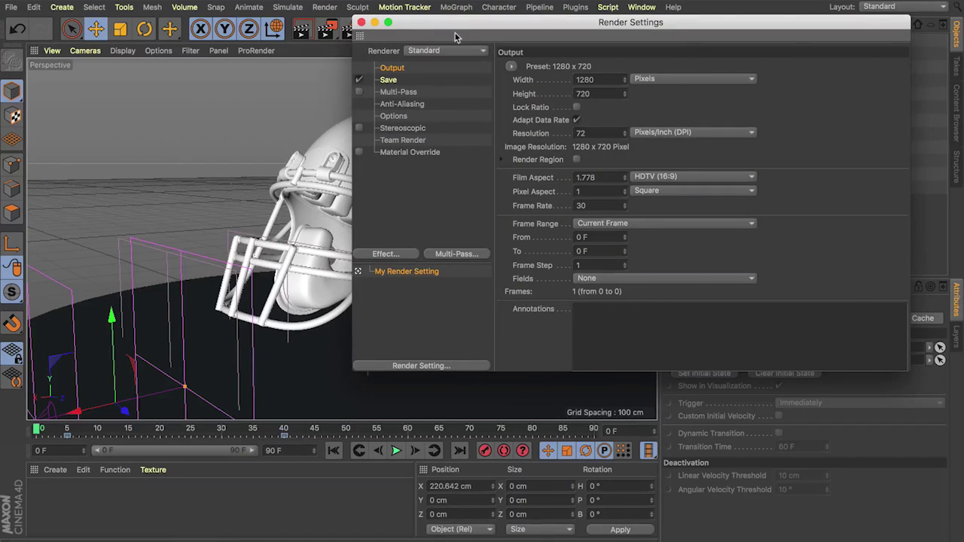
click(419, 52)
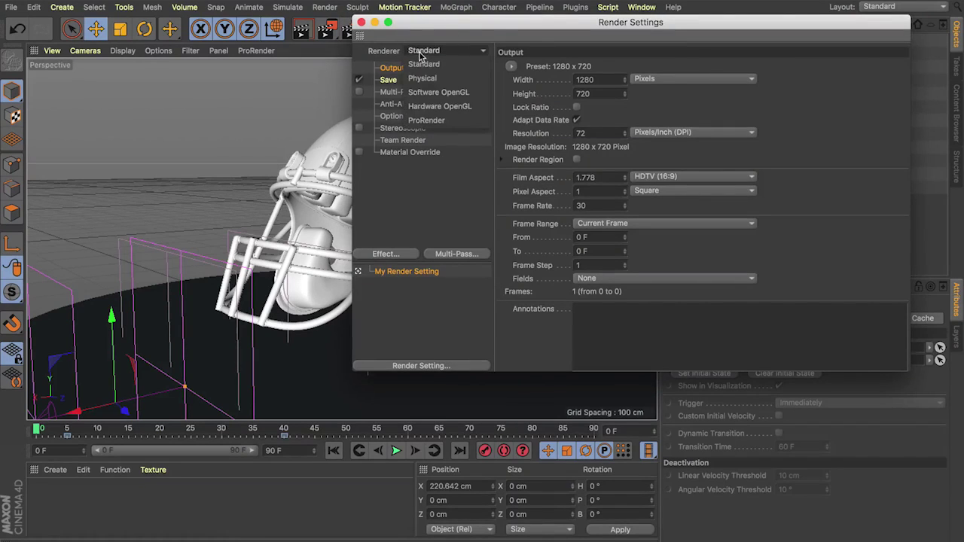
click(426, 107)
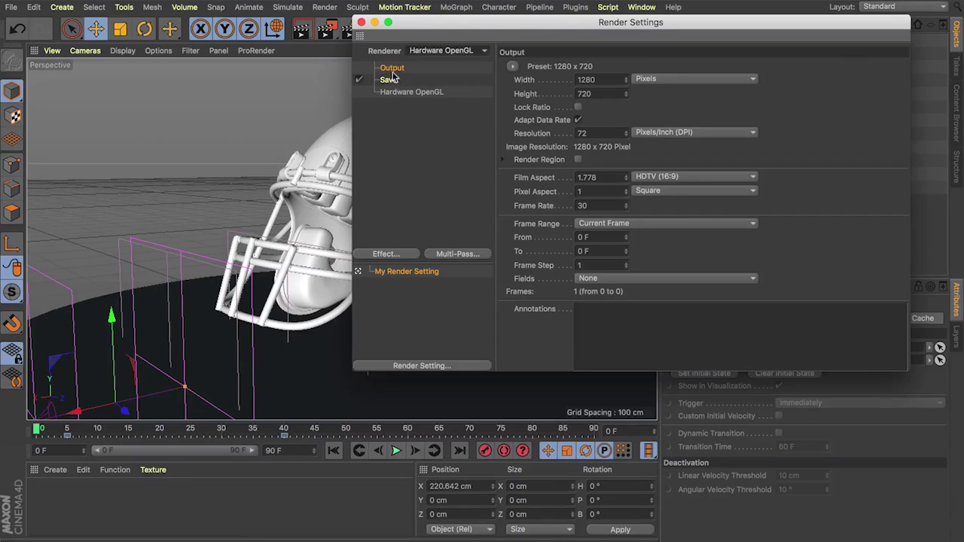
click(630, 230)
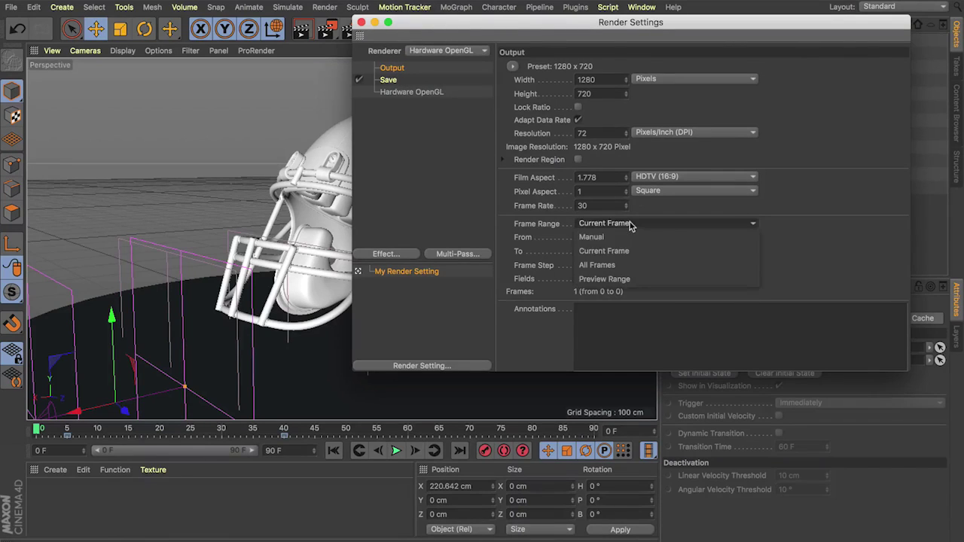
click(617, 263)
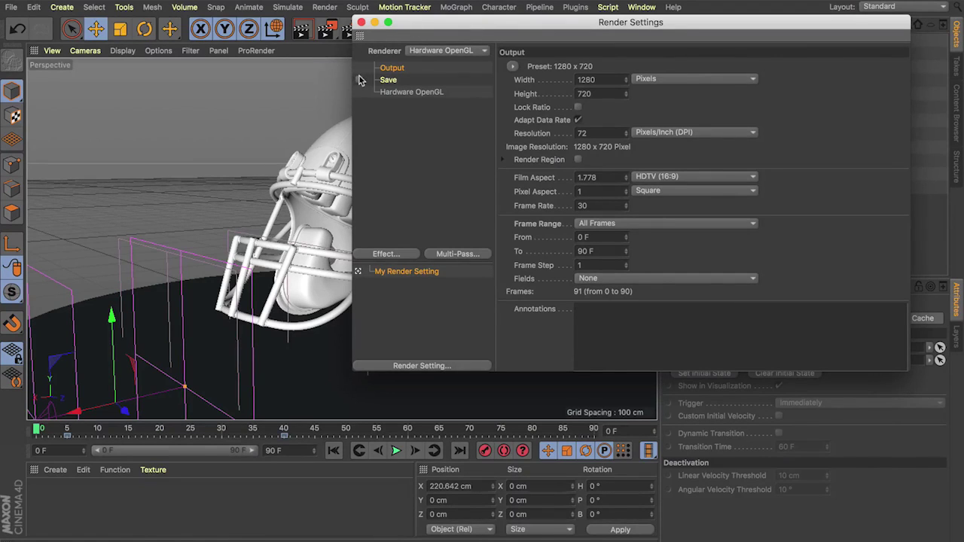
Render the animation to the Picture Viewer and play back the rendered helmet-to-shoe morph enlarged.
click(331, 28)
click(584, 189)
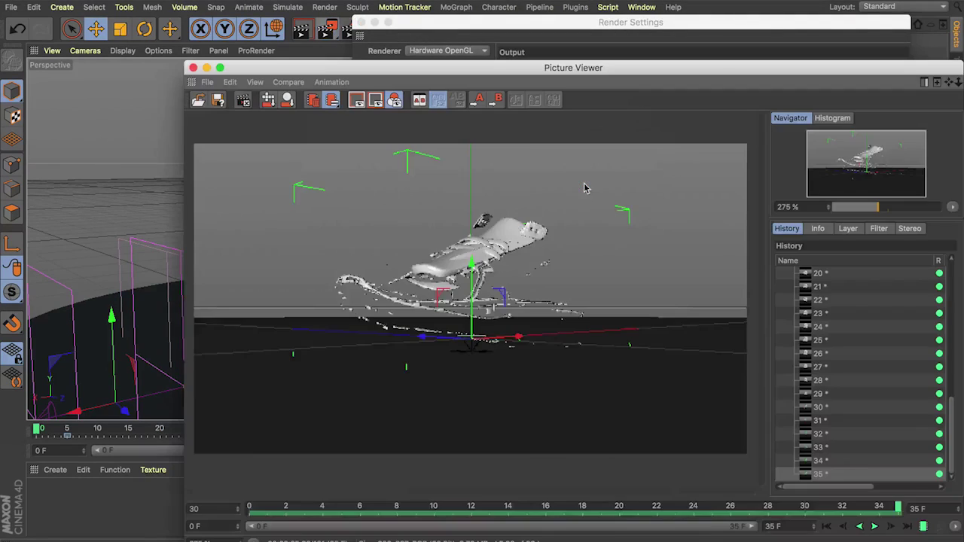
drag(548, 68, 456, 21)
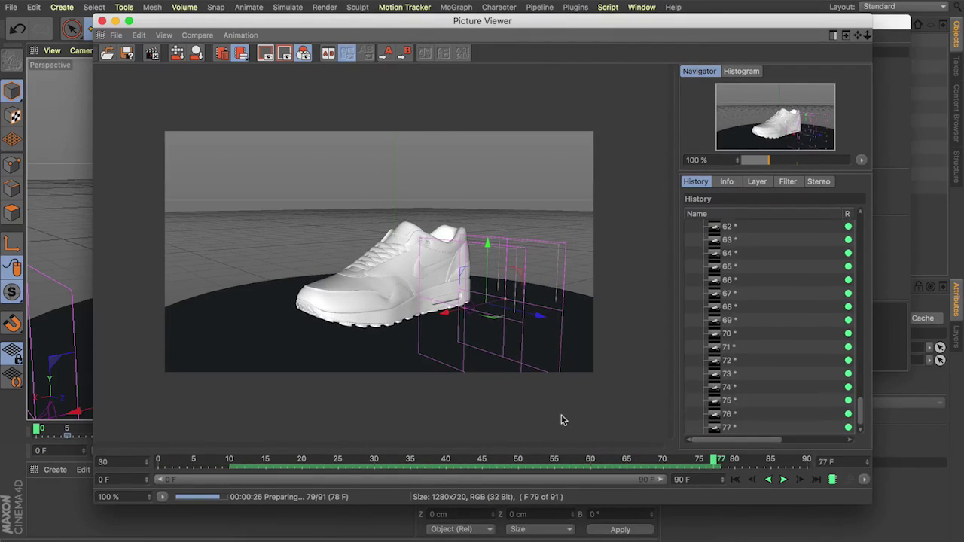
click(784, 480)
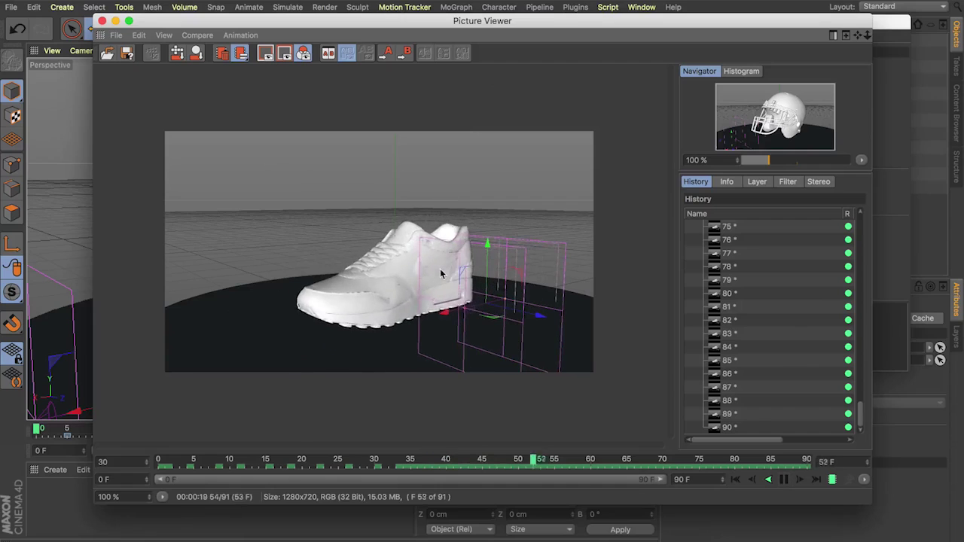
scroll(398, 280, up, 2)
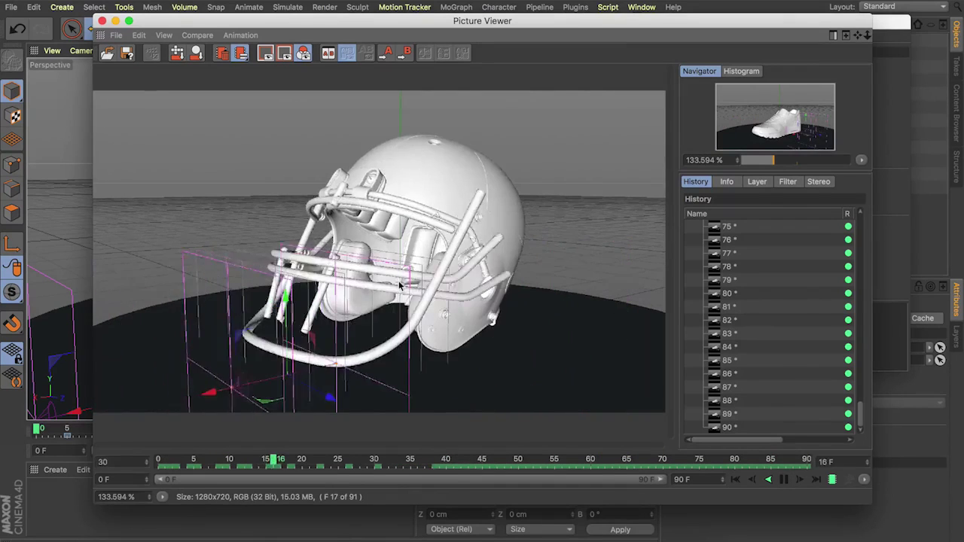
Review the rendered shoe frames up to frame 73 at 100 % zoom and close the Picture Viewer.
scroll(399, 283, down, 2)
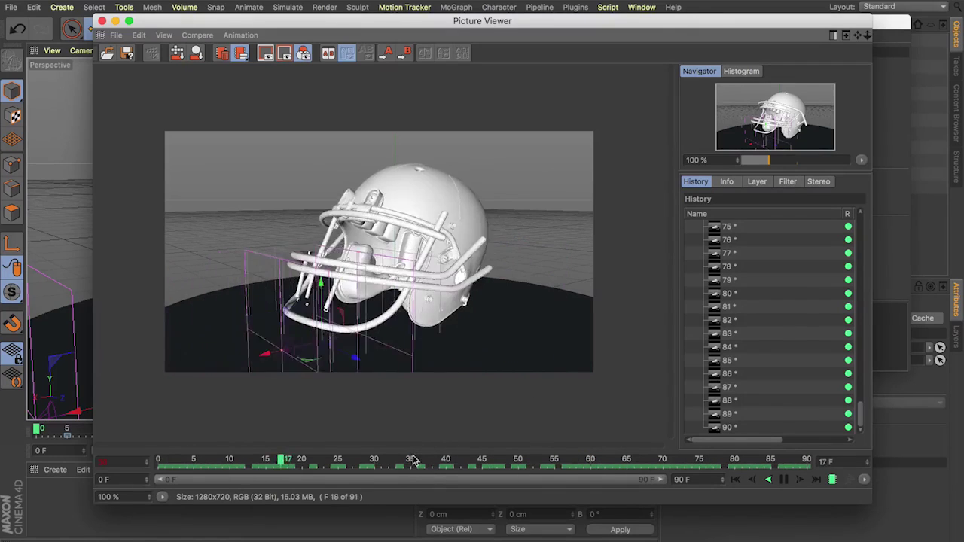
drag(413, 460, 685, 442)
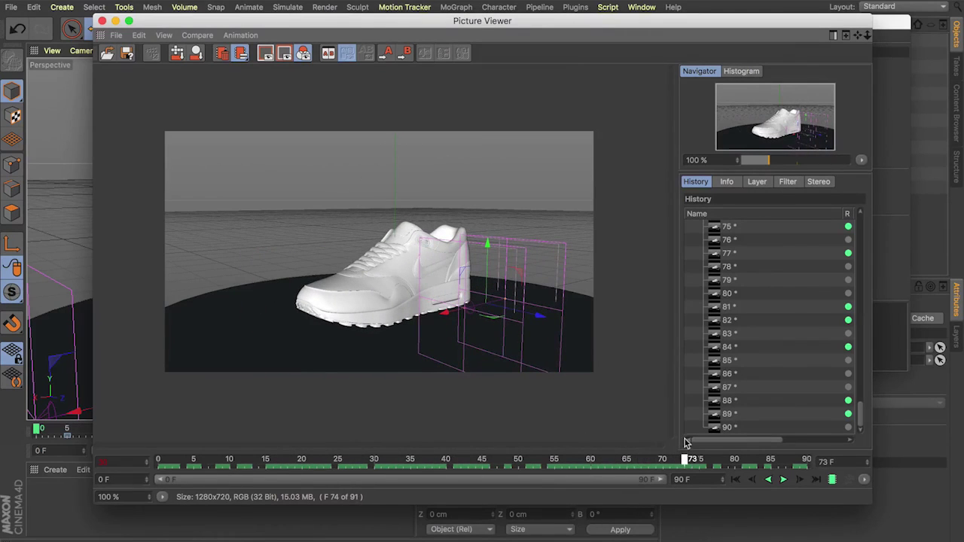
click(102, 21)
click(362, 22)
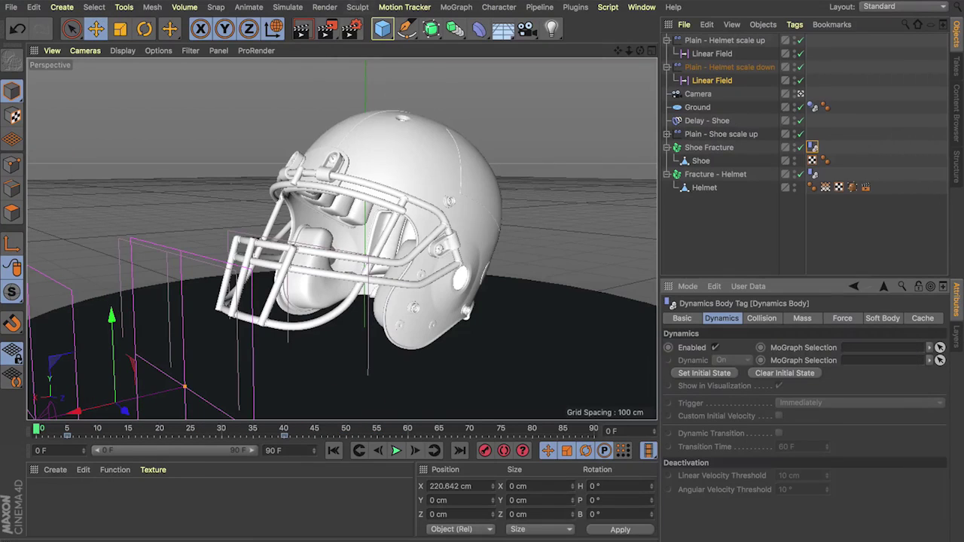
Collapse the hierarchies of both helmet Plain effectors, Fracture - Helmet and Shoe Fracture.
click(666, 67)
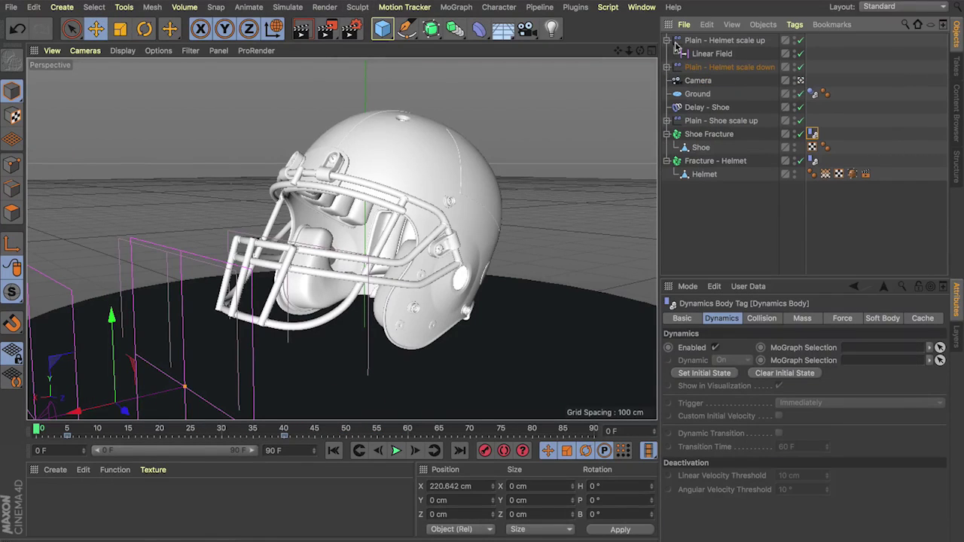
click(667, 40)
click(687, 180)
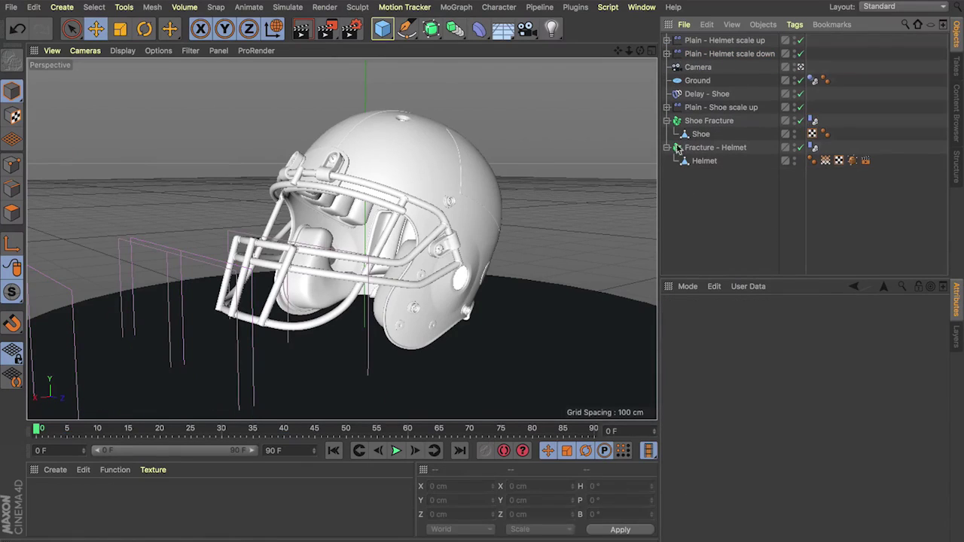
click(666, 148)
click(667, 121)
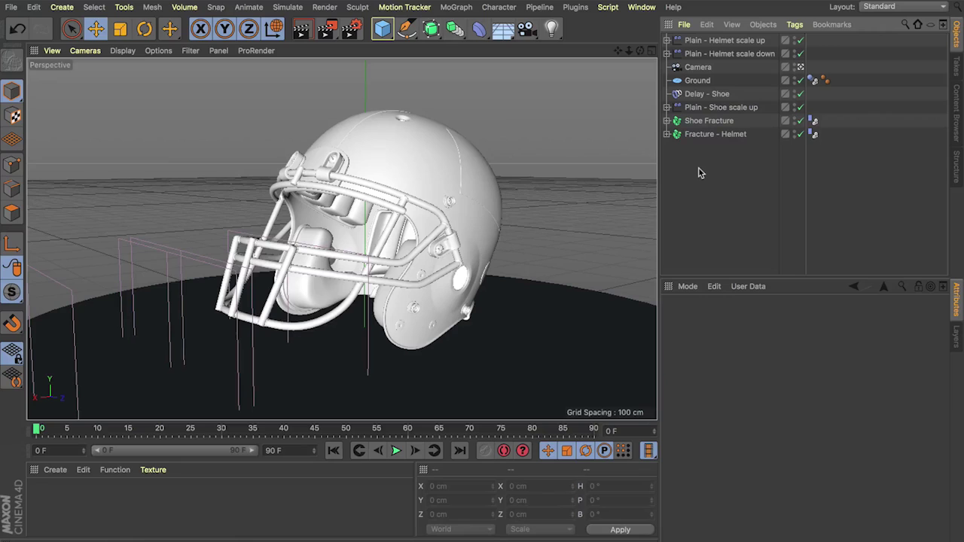
Move the Plain - Helmet scale up and Plain - Helmet scale down effectors between Delay - Shoe and Plain - Shoe scale up.
click(694, 53)
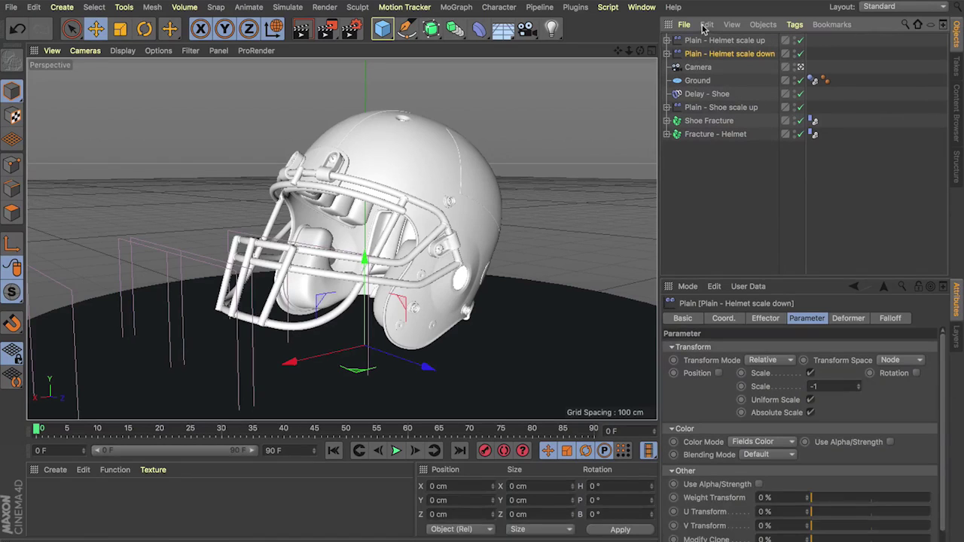
shift+click(702, 42)
drag(700, 43, 694, 103)
click(700, 216)
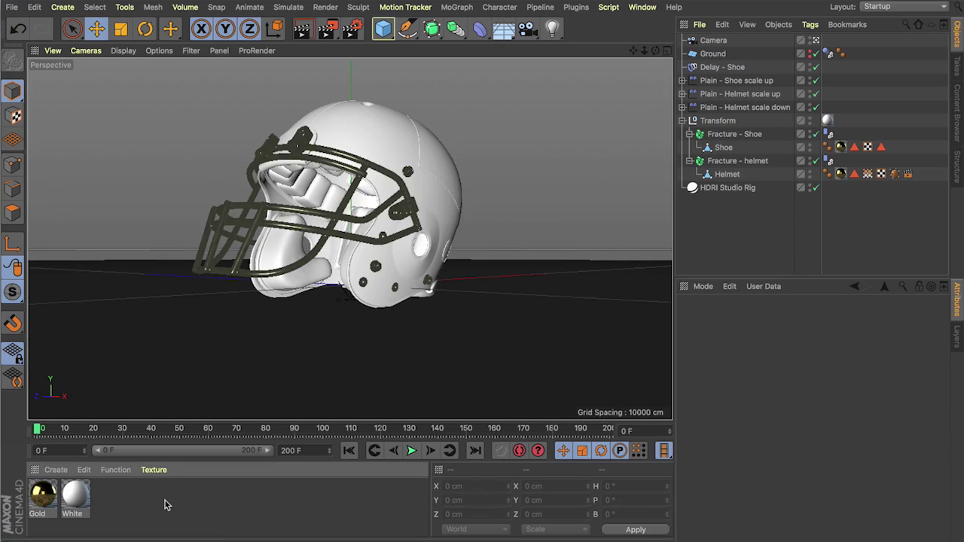
Inspect the White texture tag on the Transform null and the Gold texture tag on the Helmet.
drag(166, 500, 30, 530)
click(108, 506)
drag(827, 121, 826, 121)
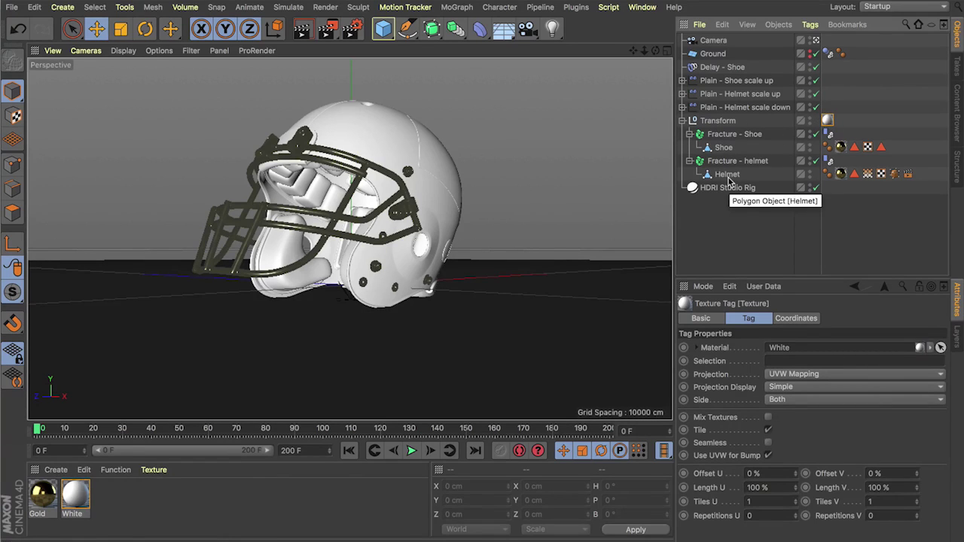
click(841, 174)
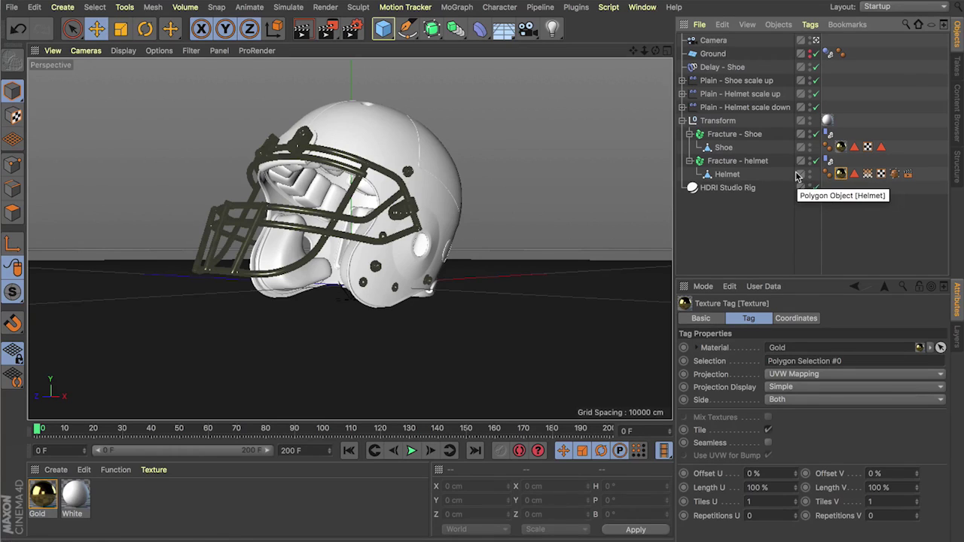
Scrub the timeline to frame 158 to view the textured shoe and return to frame 0.
click(329, 428)
drag(379, 428, 491, 428)
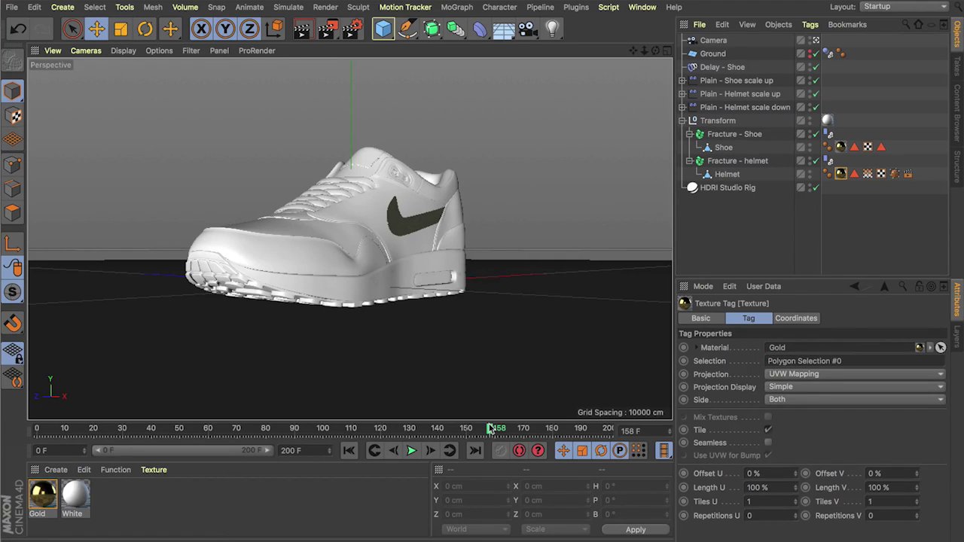
drag(490, 429, 59, 437)
click(42, 435)
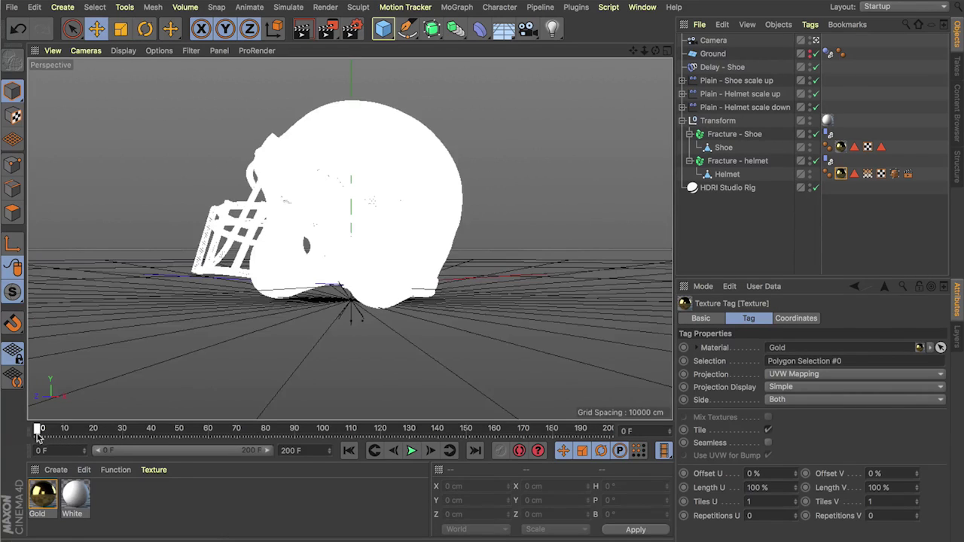
click(142, 494)
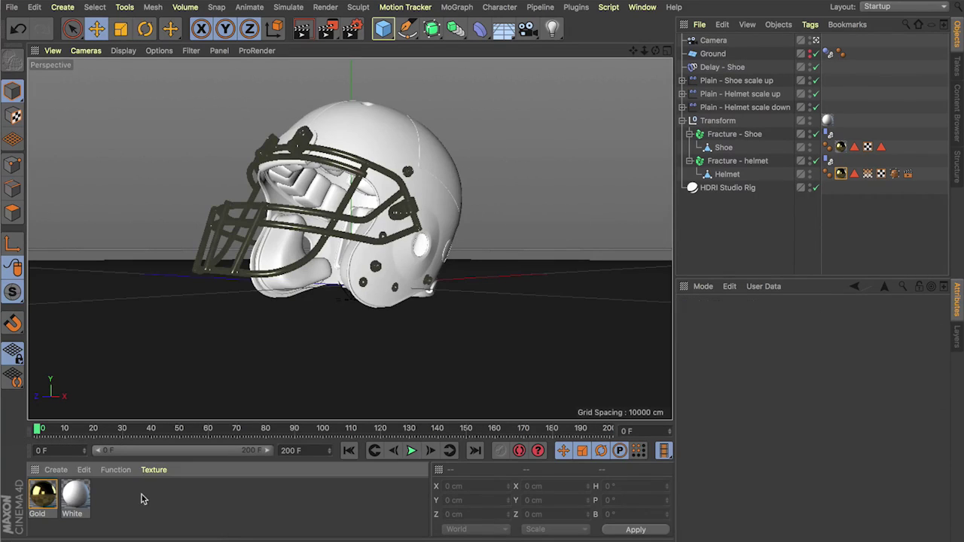
Review the White material's Reflectance and Color channels and close the Material Editor.
double_click(75, 497)
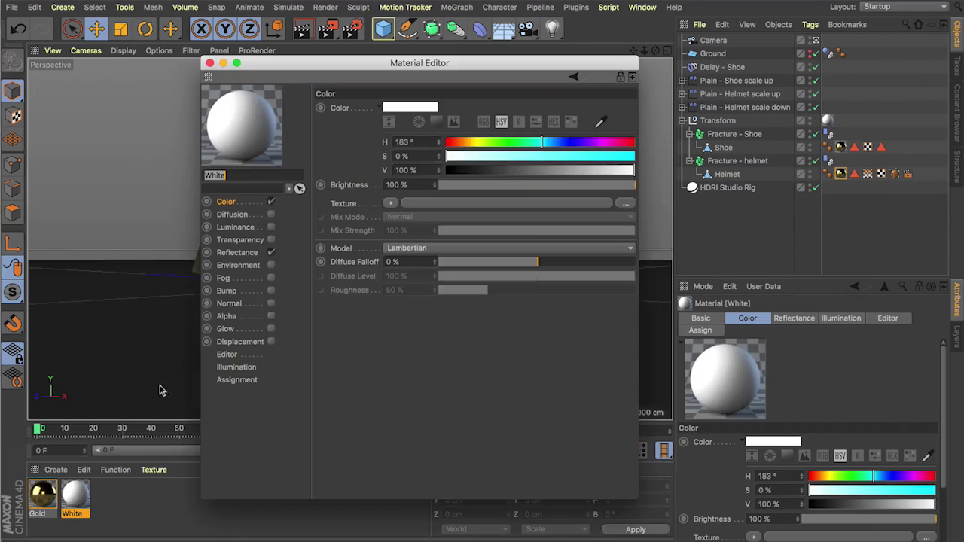
click(231, 256)
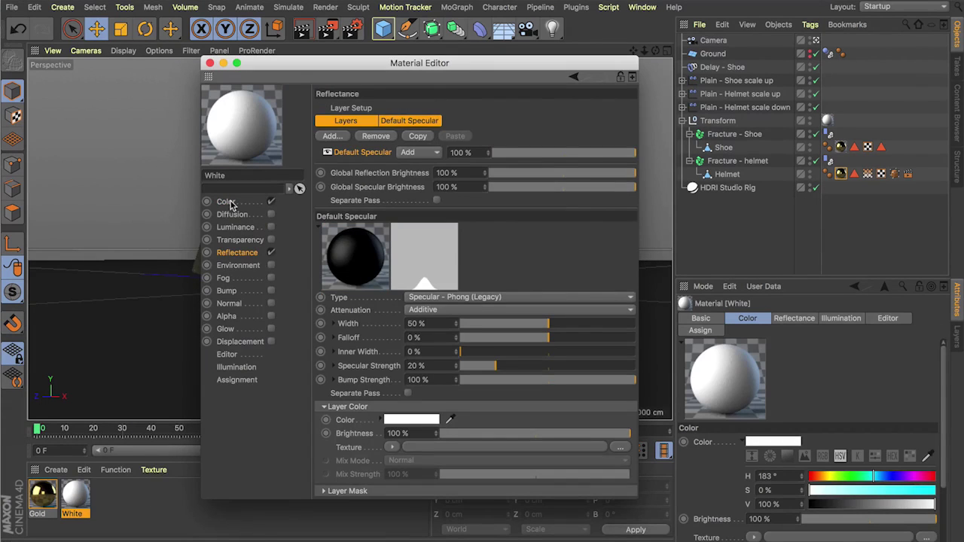
click(227, 203)
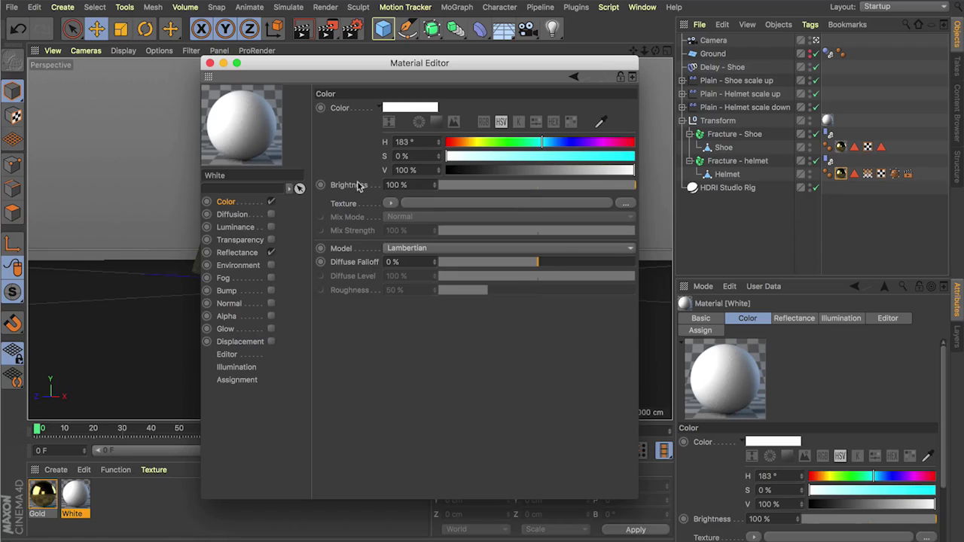
click(210, 63)
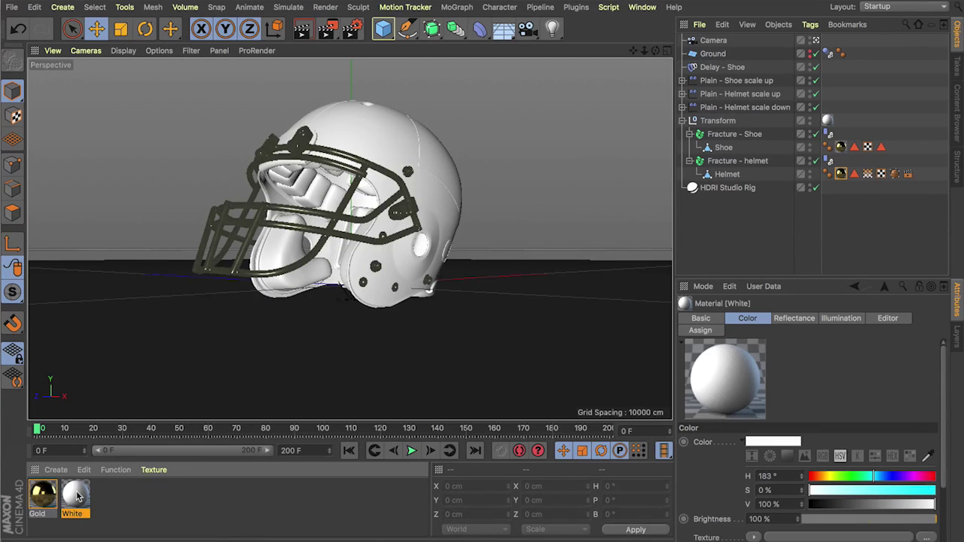
Look at the Gold material's settings and find the Gold preset among the node materials.
click(43, 495)
click(55, 470)
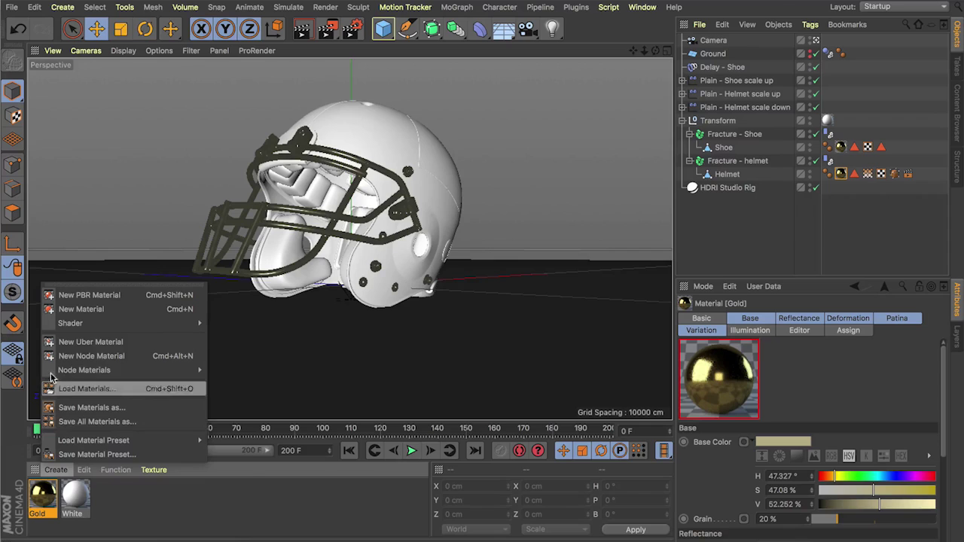
mouse_move(92, 370)
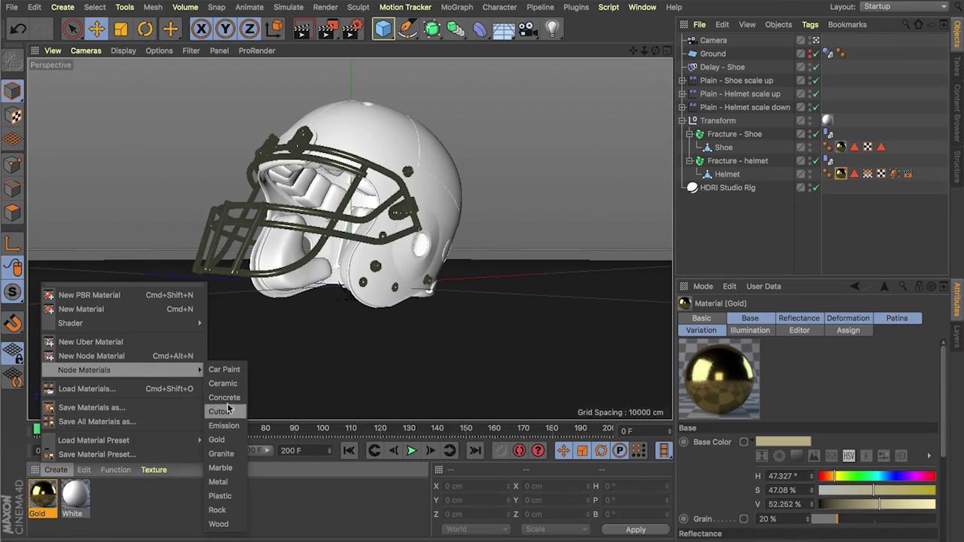
click(220, 443)
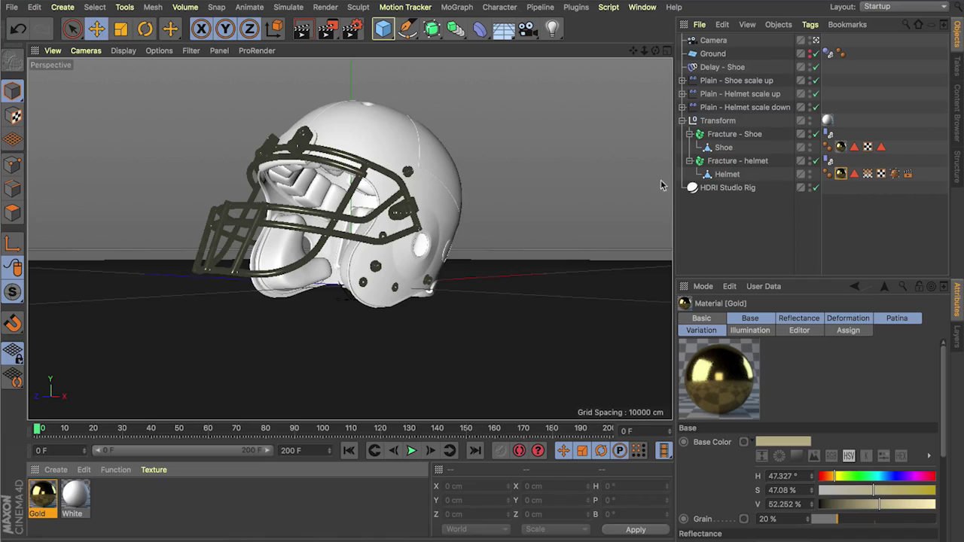
Go to frame 167 and delete the Gold texture tag from the Shoe object.
click(728, 175)
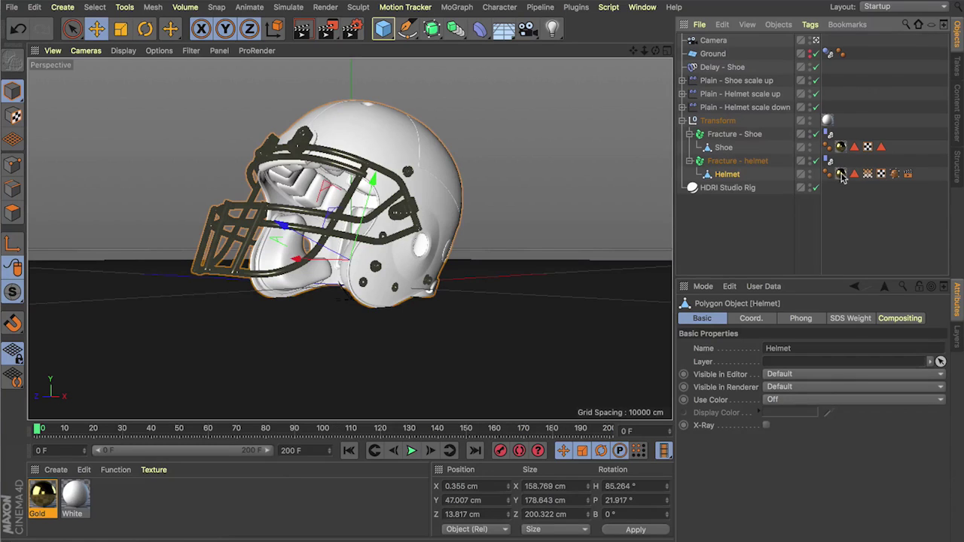
drag(299, 430, 513, 430)
click(722, 148)
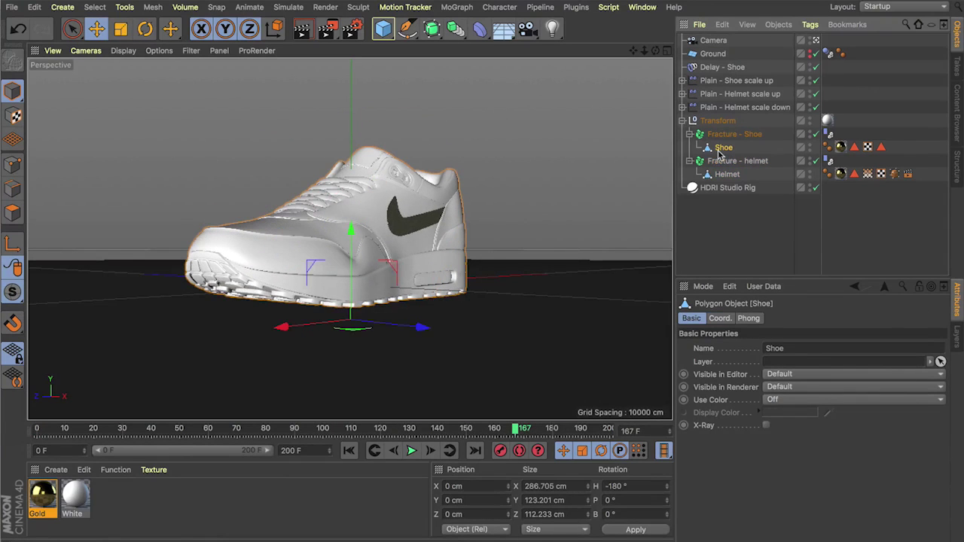
click(841, 147)
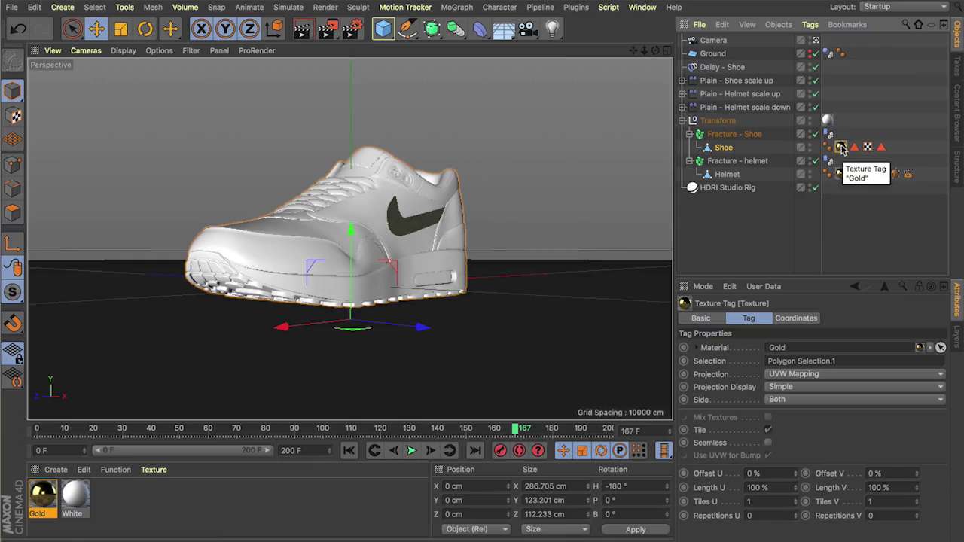
key(BackSpace)
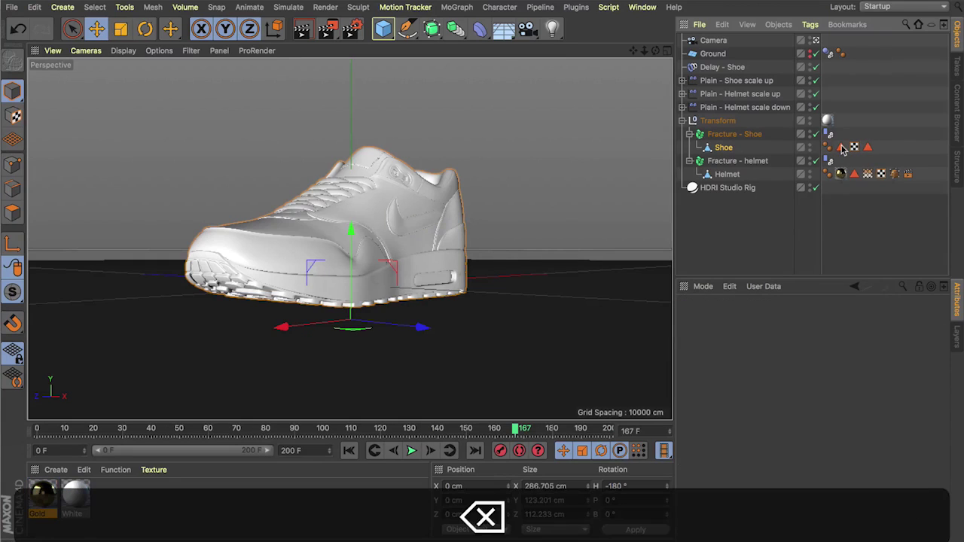
click(737, 237)
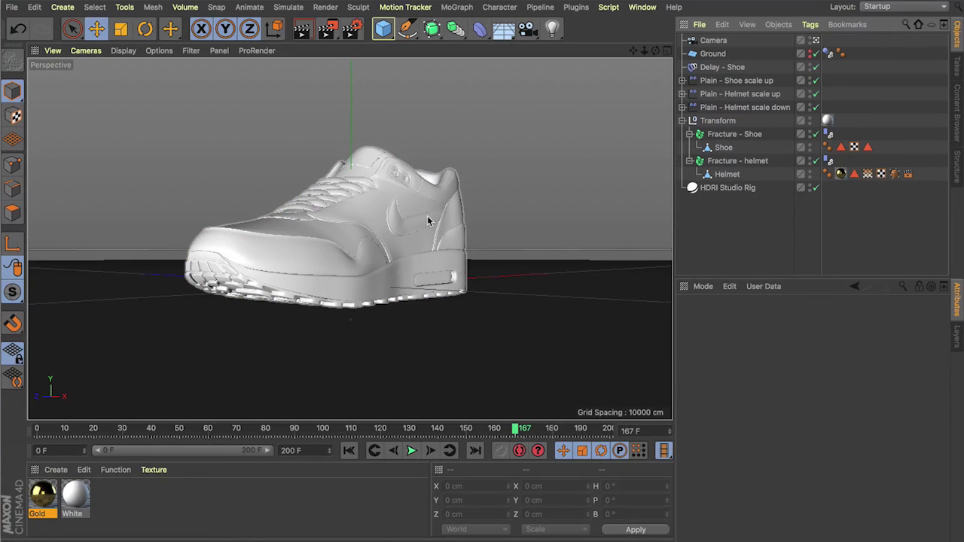
Leave the scene camera's view and put the Shoe into polygon mode around the side swoosh.
click(723, 148)
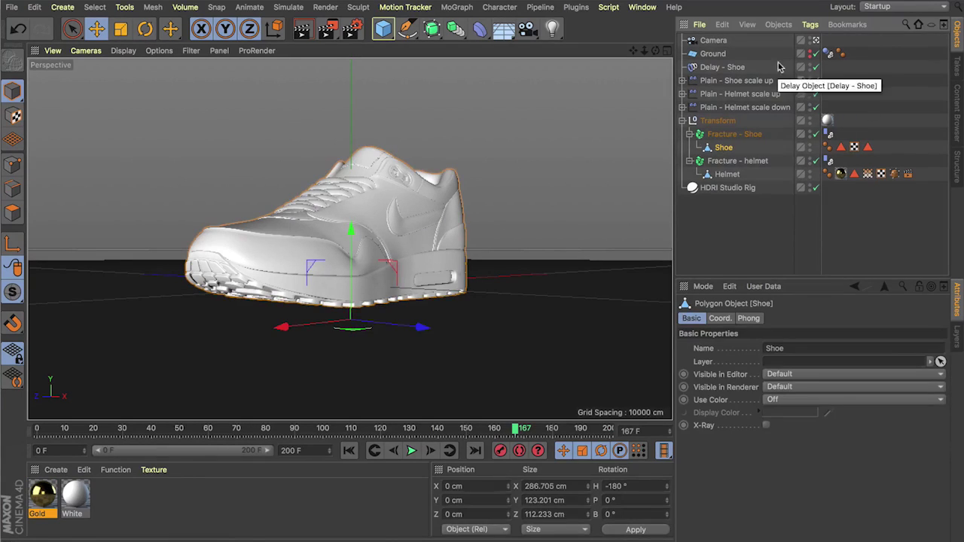
click(817, 41)
drag(656, 52, 730, 51)
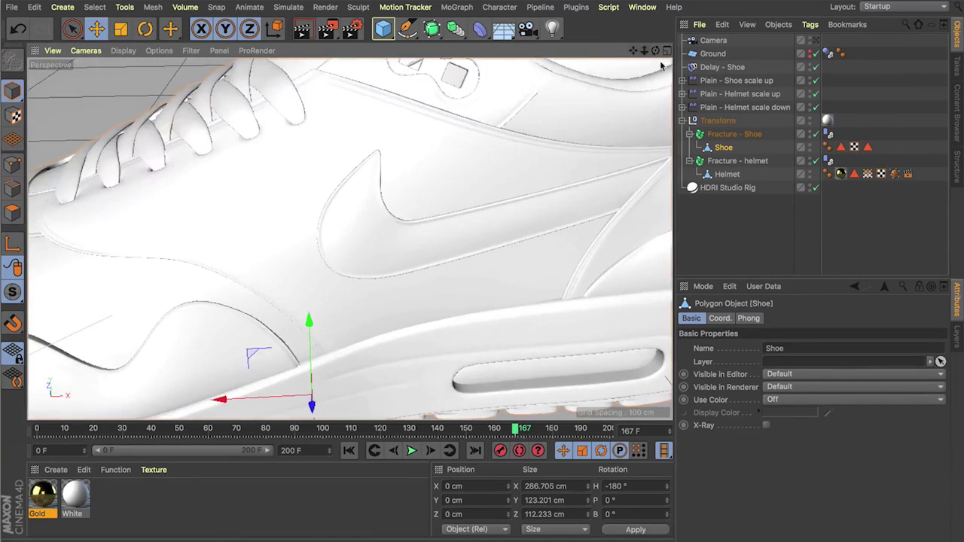
drag(633, 51, 603, 79)
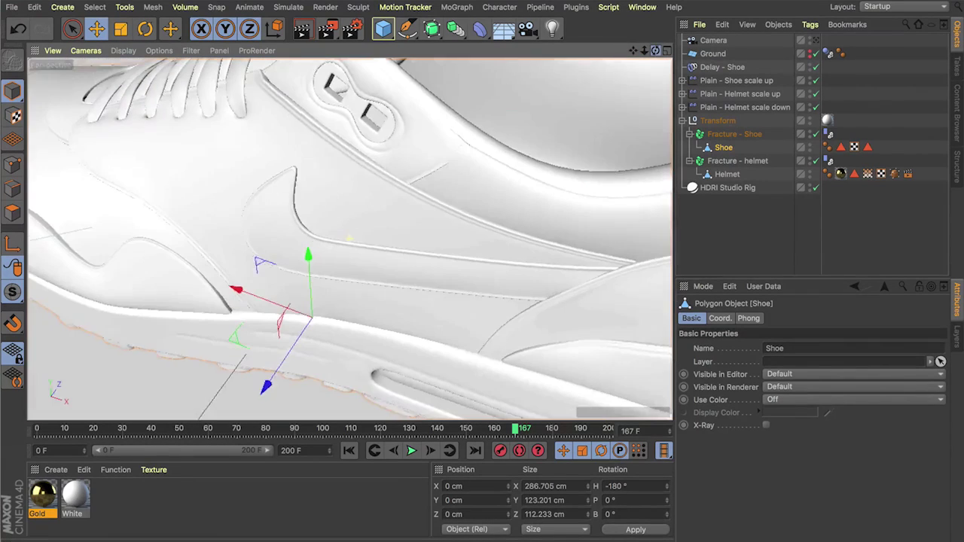
alt+drag(349, 238, 394, 219)
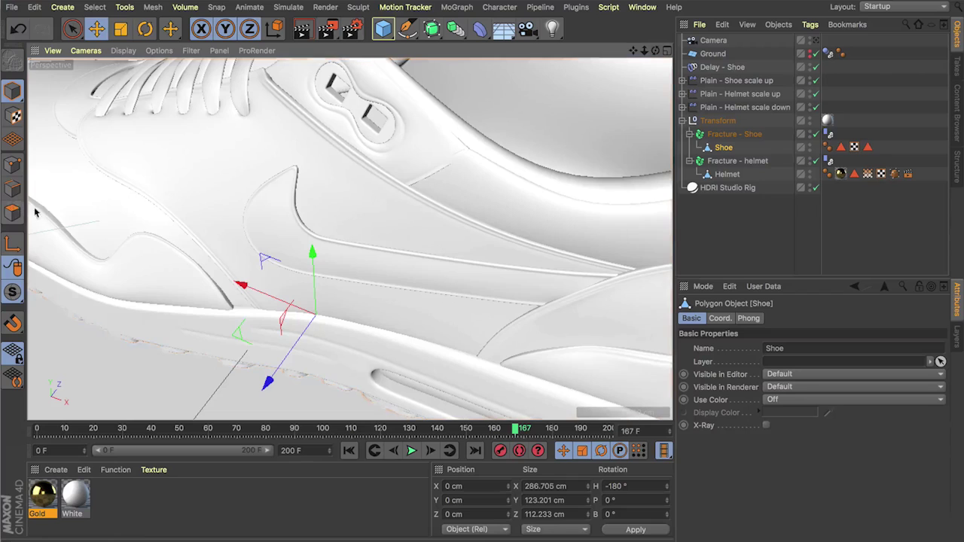
click(12, 213)
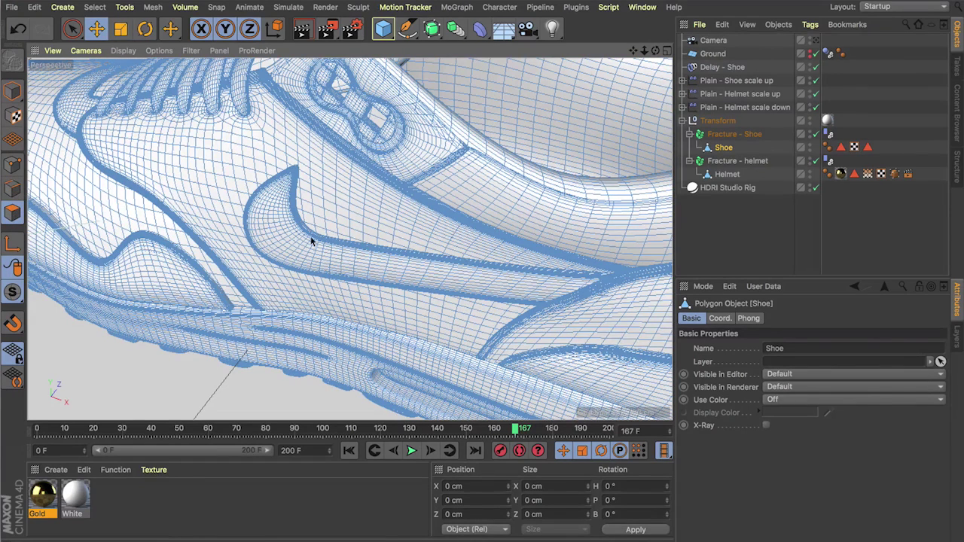
Loop-select the strip of polygons along the inner edge of the swoosh, seen from inside the shoe.
scroll(318, 250, up, 6)
drag(654, 50, 594, 57)
scroll(349, 238, up, 10)
scroll(349, 238, up, 10)
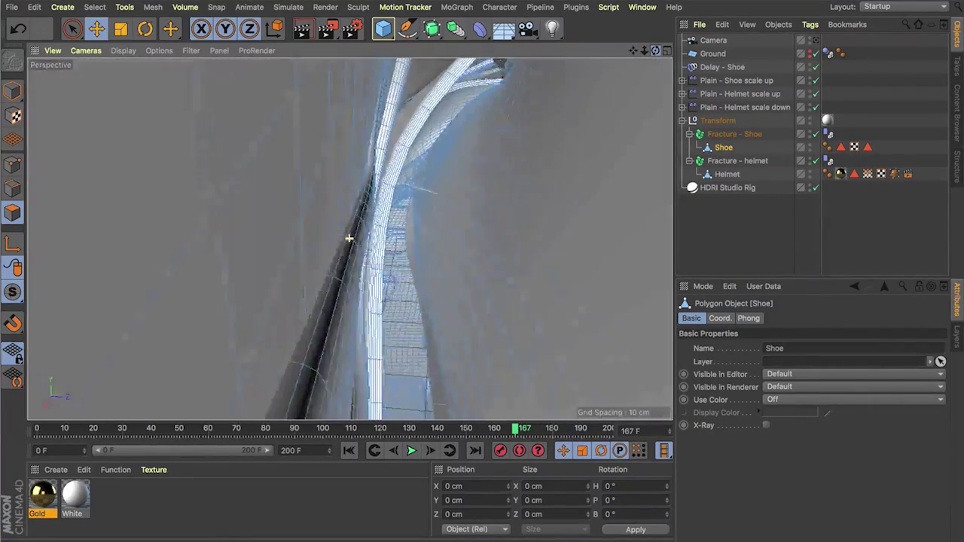
scroll(348, 238, up, 10)
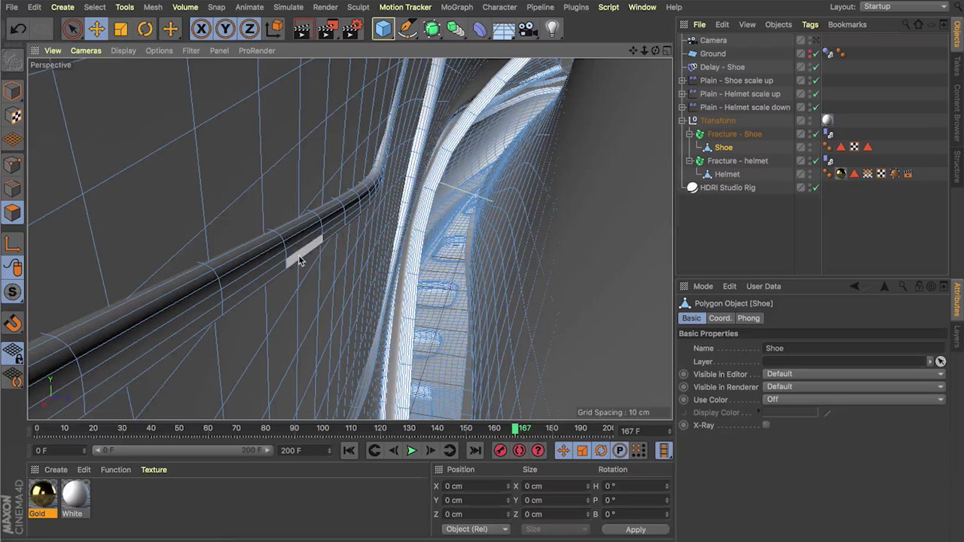
key(u)
key(l)
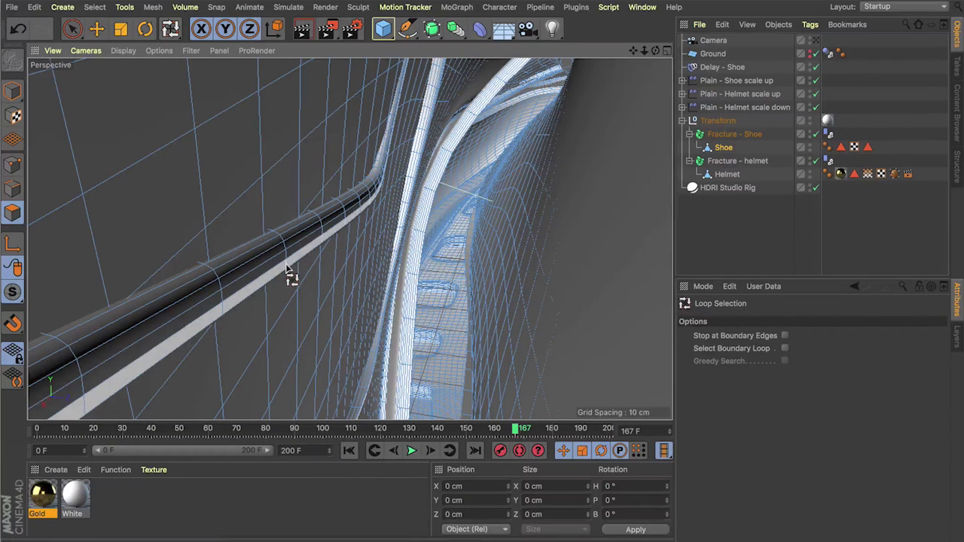
click(288, 273)
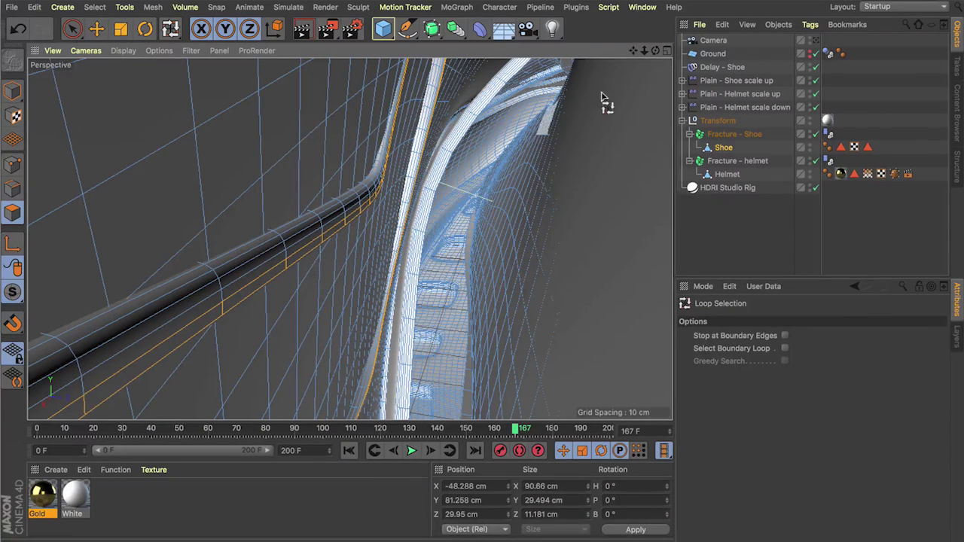
drag(657, 51, 525, 133)
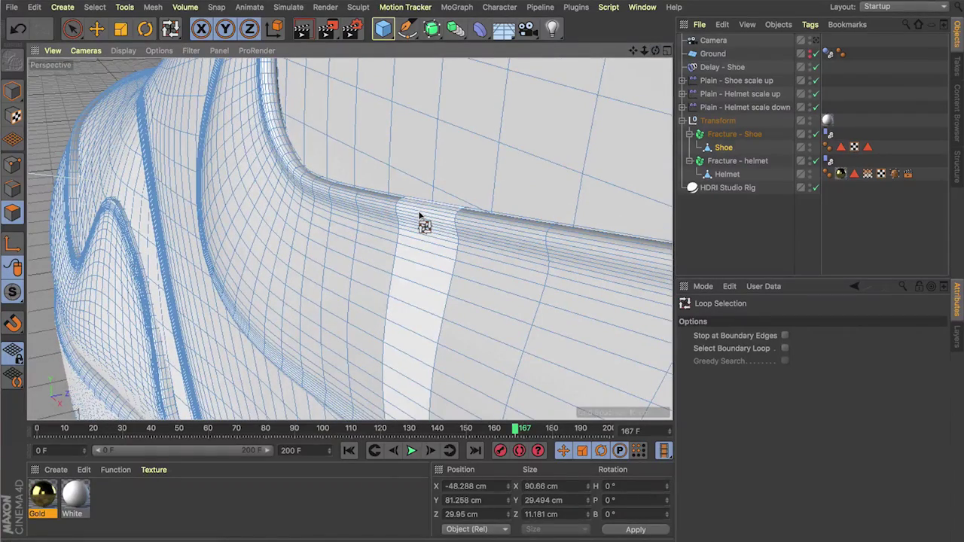
Fill-select all the polygons of the shoe's side swoosh and store them as a polygon selection.
key(u)
key(f)
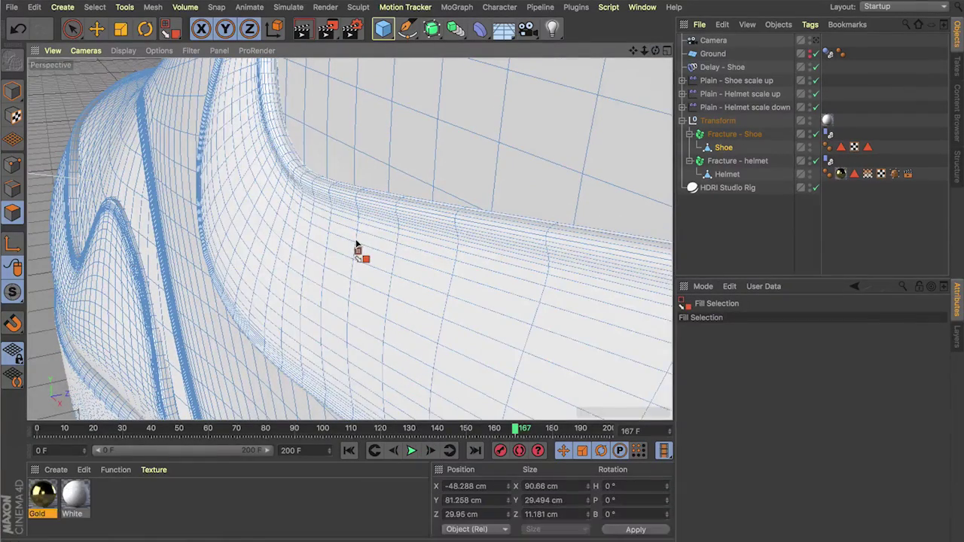
key(shift)
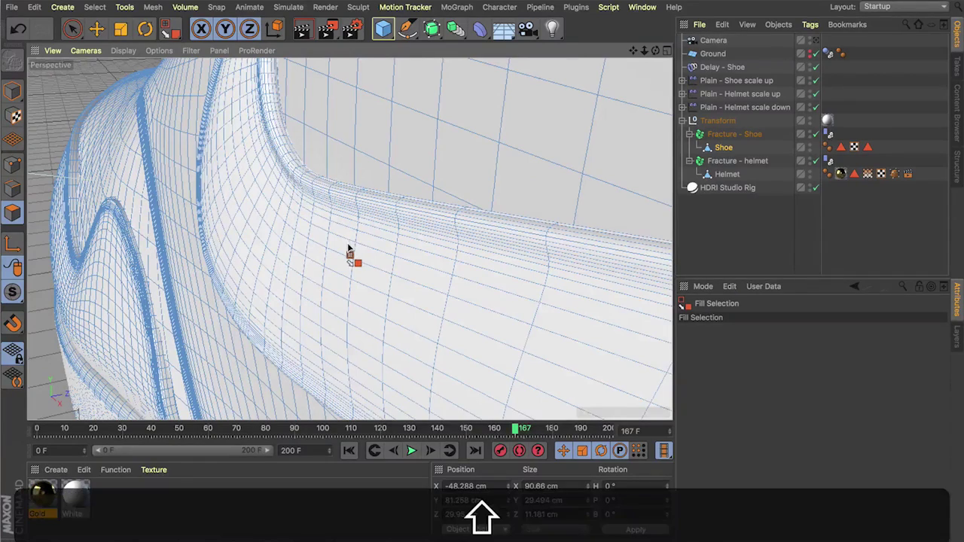
shift+click(226, 209)
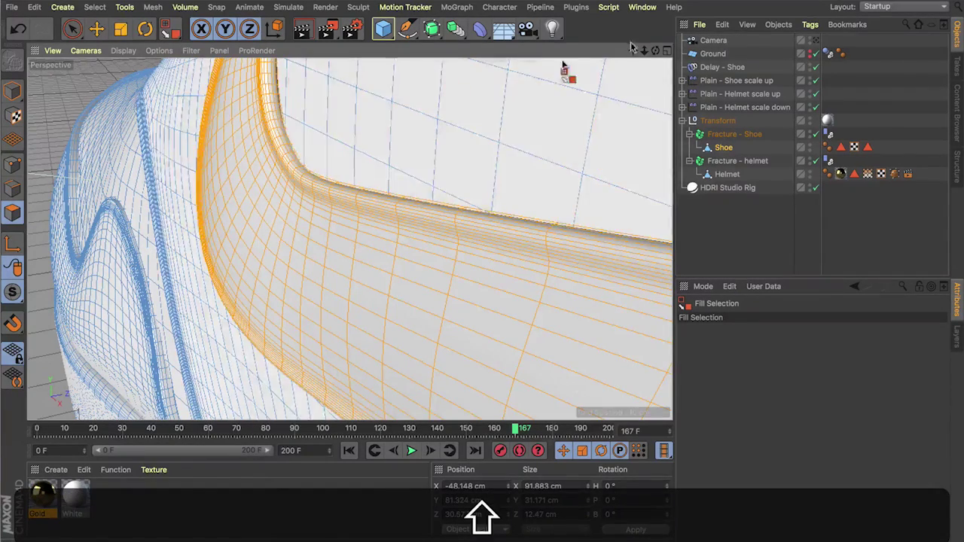
drag(654, 51, 516, 50)
drag(655, 51, 723, 36)
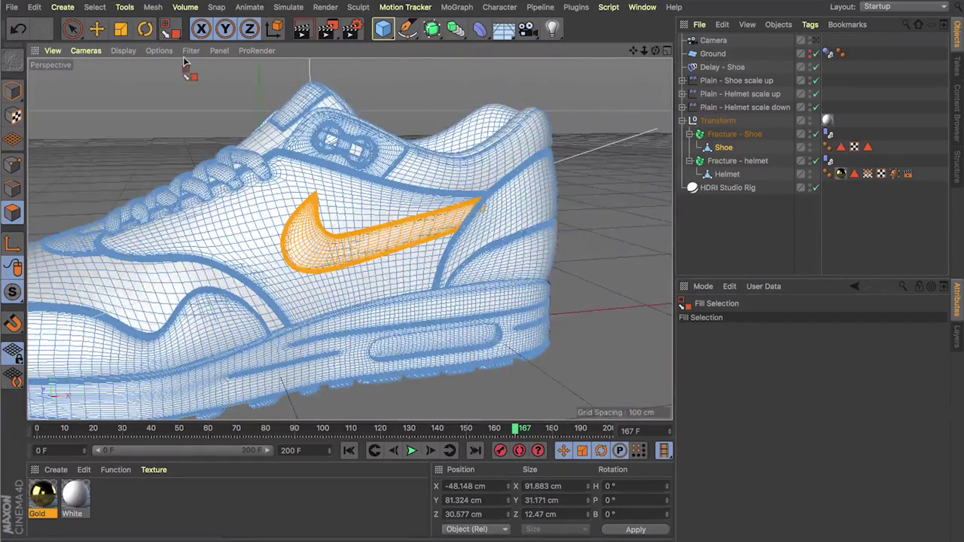
click(95, 7)
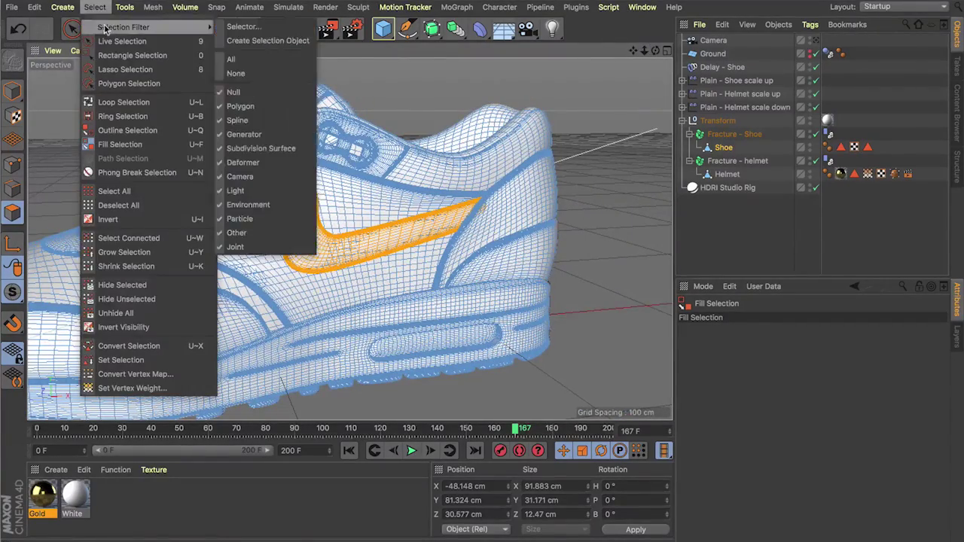
click(146, 360)
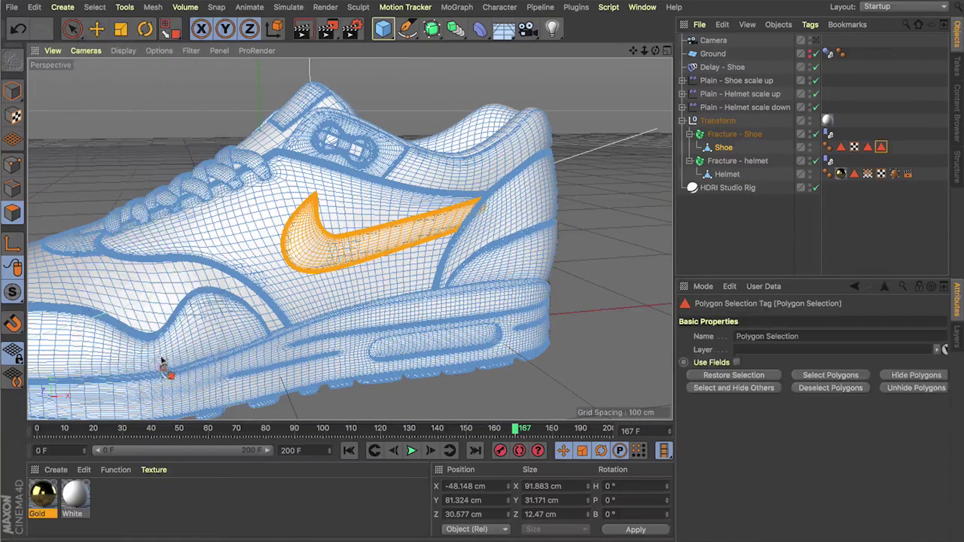
Apply the Gold material to the Shoe and restrict it to the new swoosh polygon selection.
mouse_move(43, 497)
mouse_down()
mouse_move(404, 343)
mouse_move(712, 140)
mouse_move(720, 148)
mouse_up()
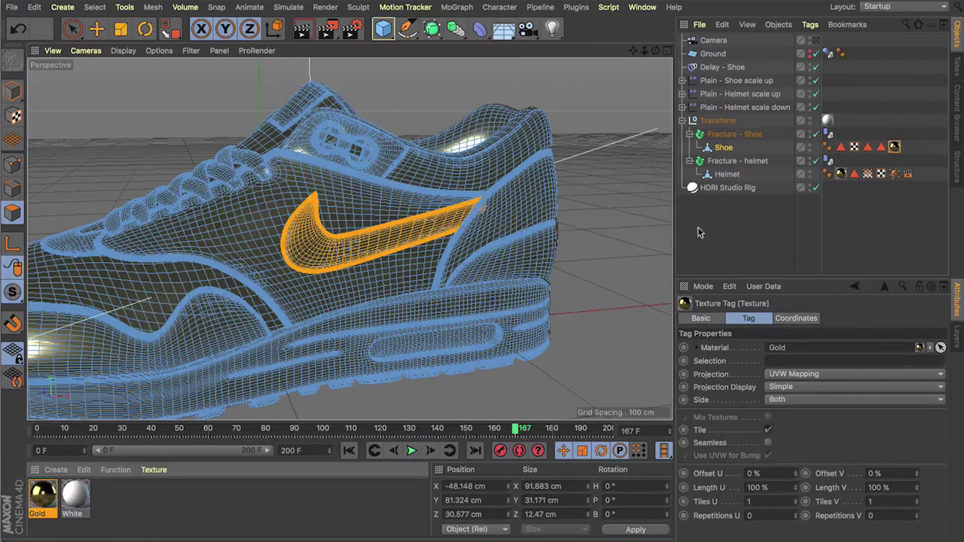
click(747, 237)
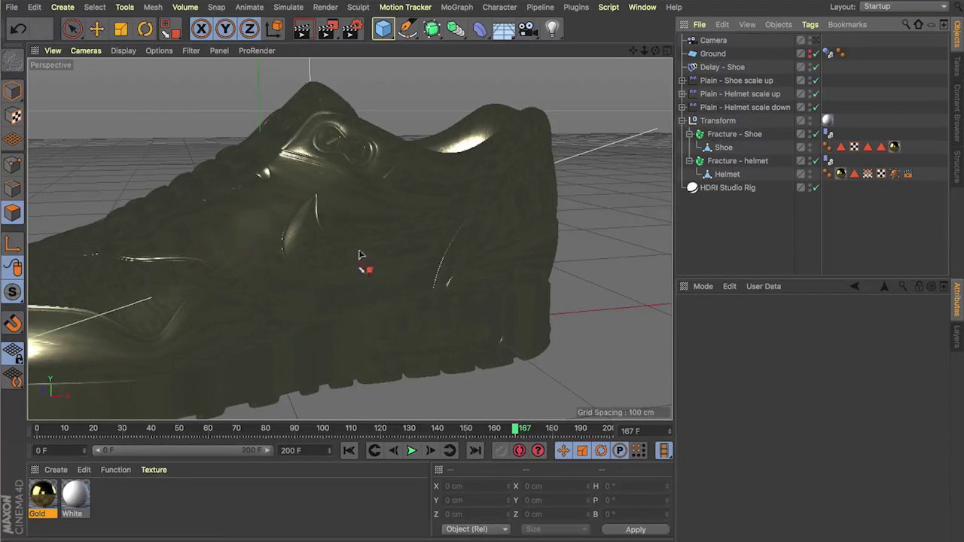
click(894, 148)
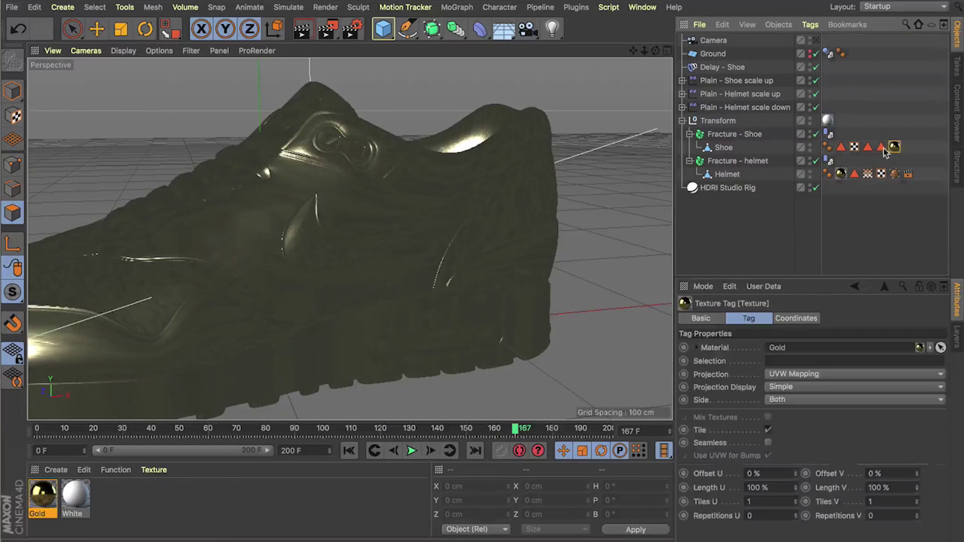
drag(881, 148, 794, 363)
click(763, 248)
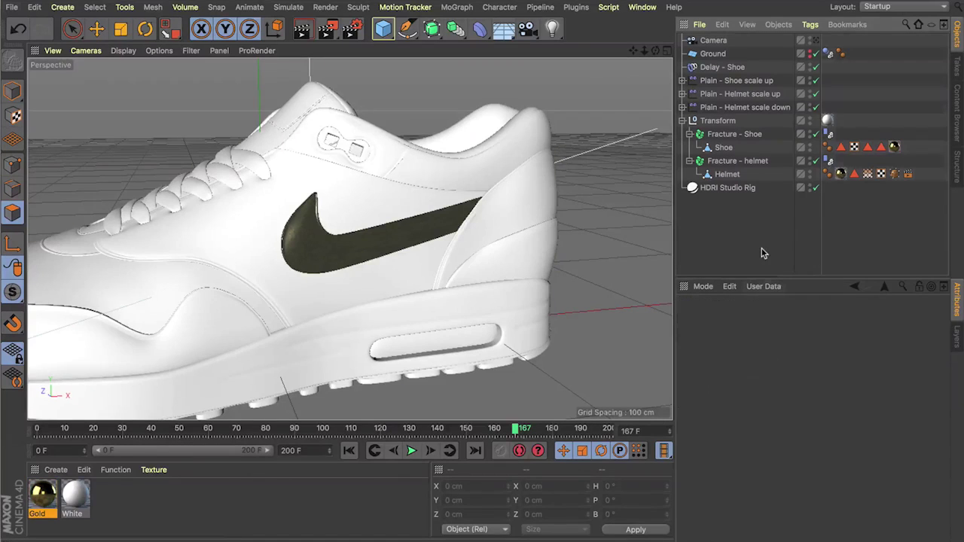
Return to the scene camera's view and scrub the timeline back to frame 0.
click(816, 40)
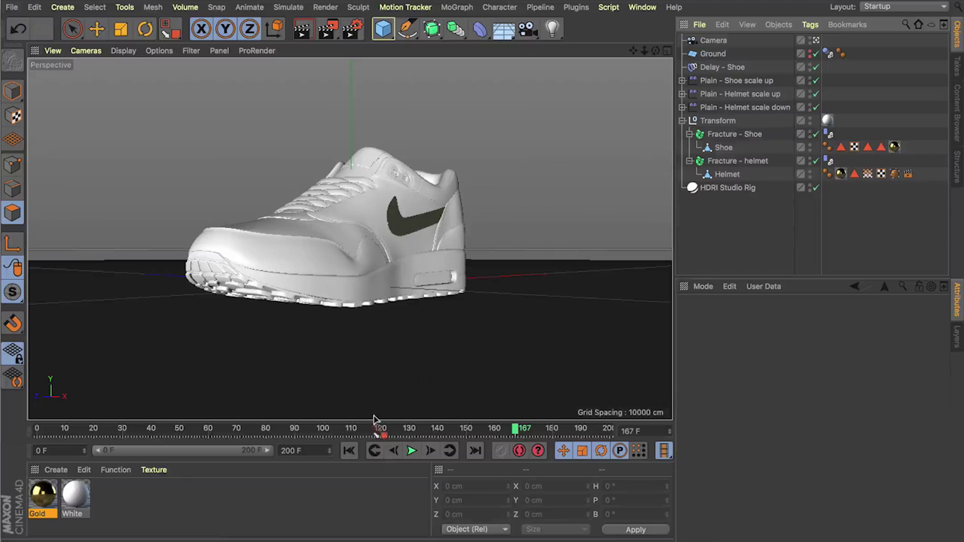
drag(383, 431, 134, 431)
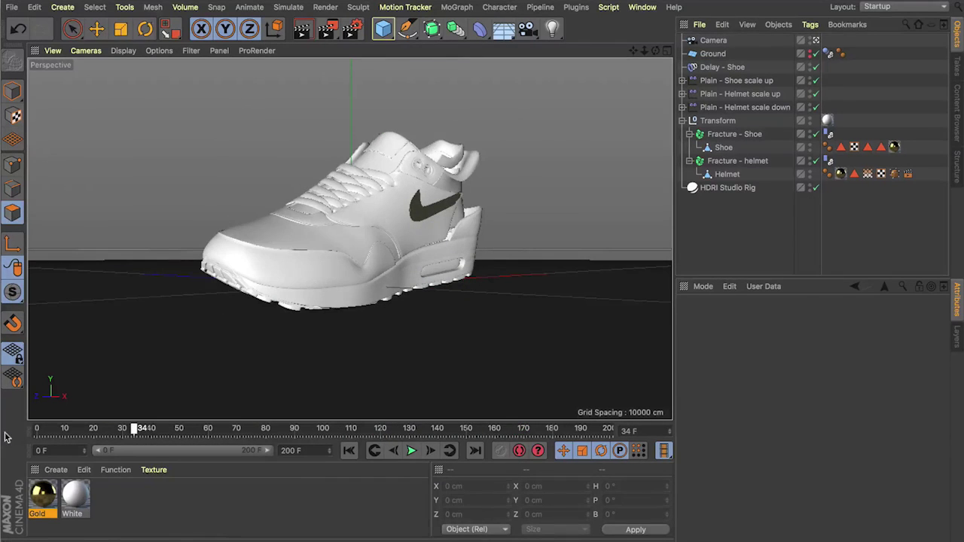
click(39, 431)
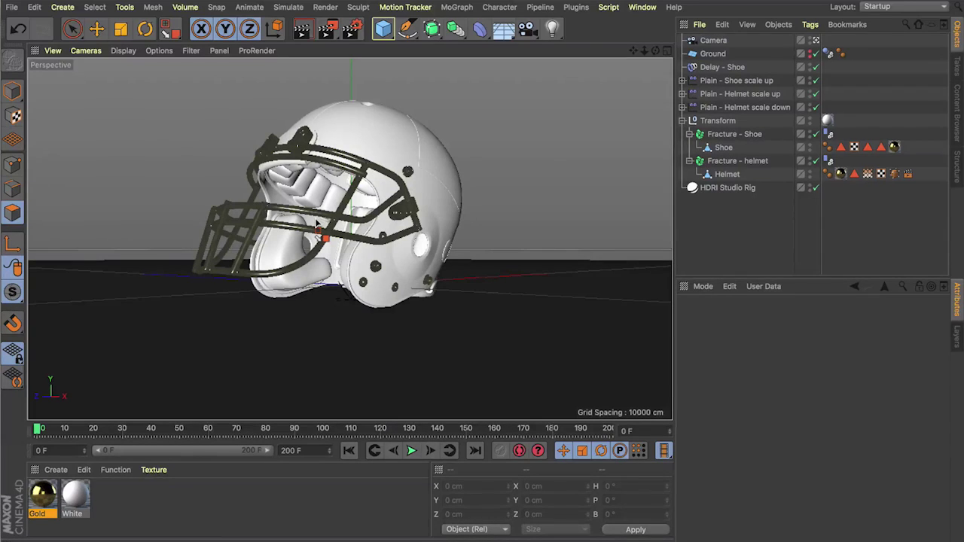
Delete the HDRI Studio Rig and make the Ground plane visible again.
click(729, 188)
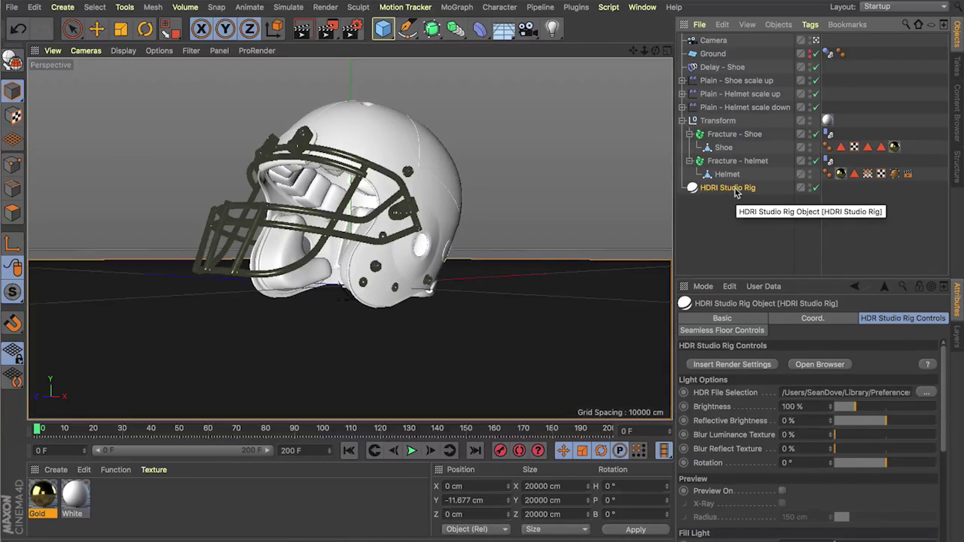
key(BackSpace)
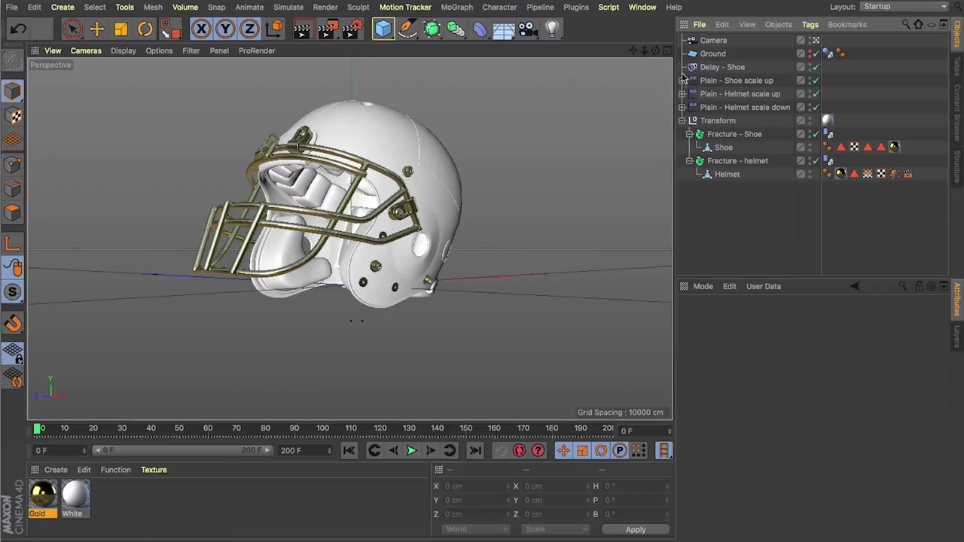
click(711, 55)
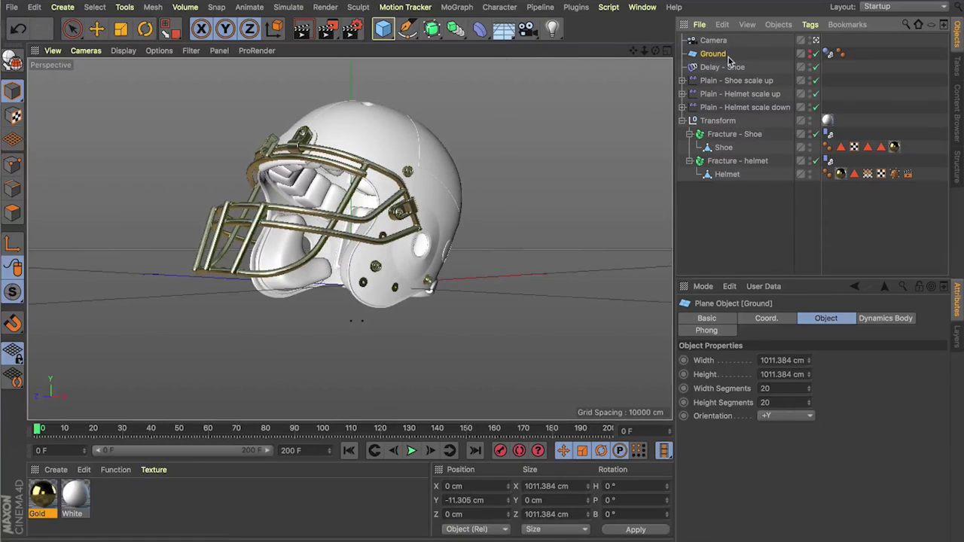
key(alt)
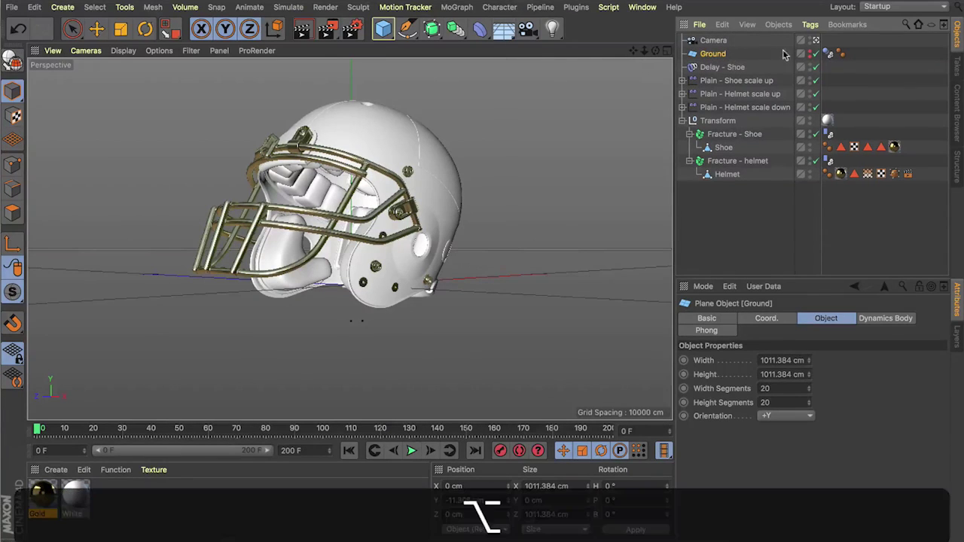
alt+click(811, 57)
click(749, 205)
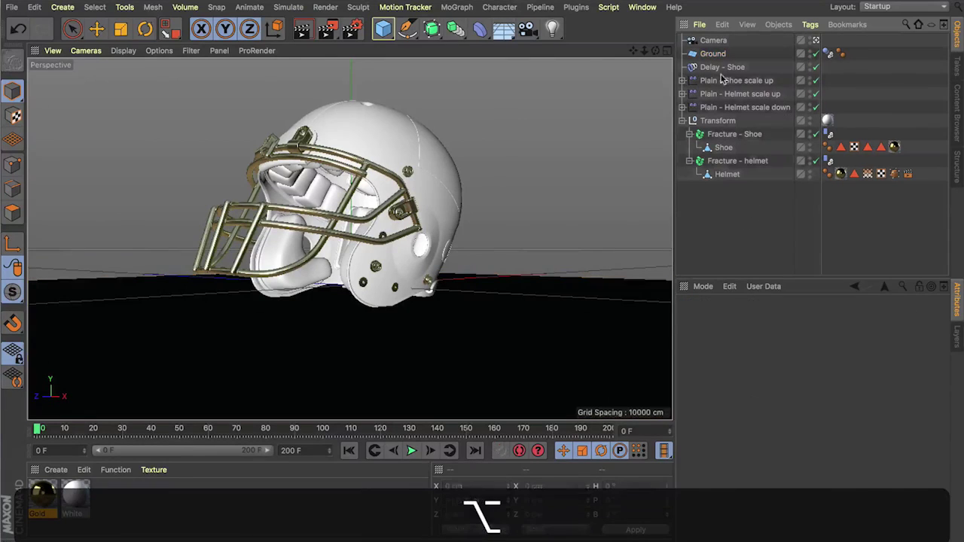
click(712, 53)
Load the SD - GI Preset into the render settings and review its Ambient Occlusion and Physical options.
click(351, 28)
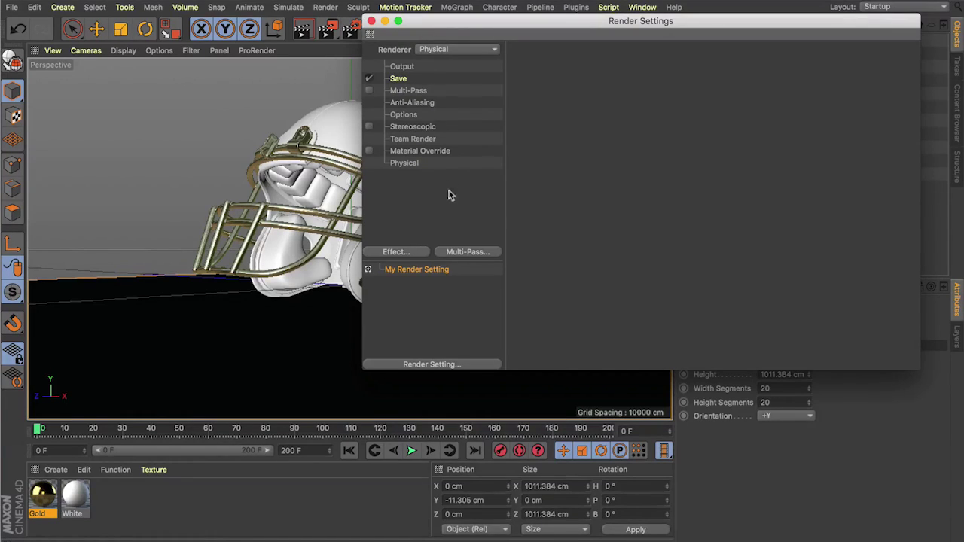
click(428, 364)
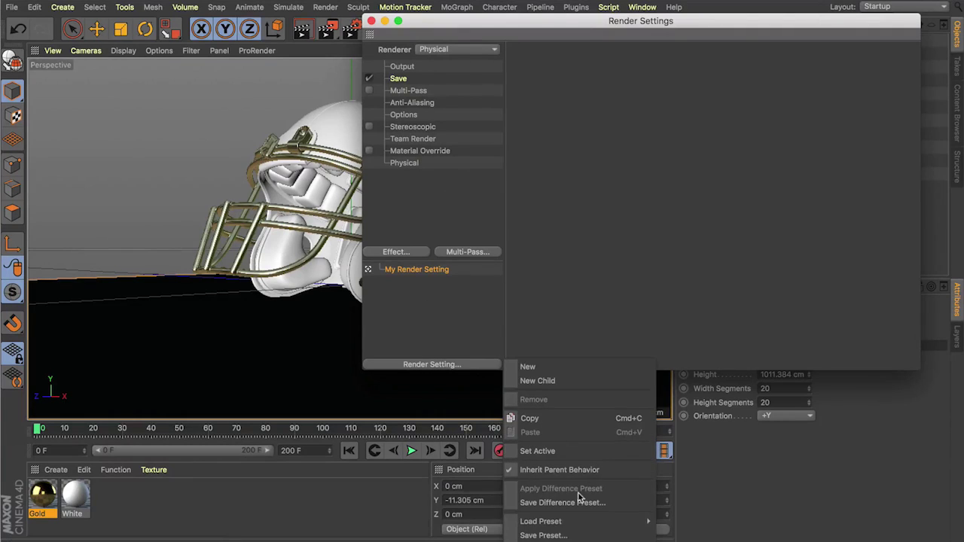
mouse_move(573, 522)
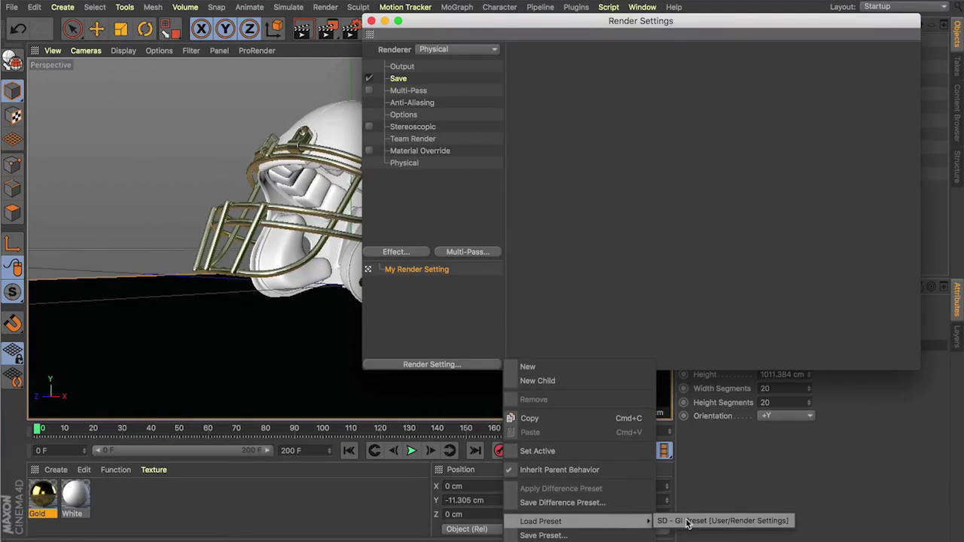
click(687, 521)
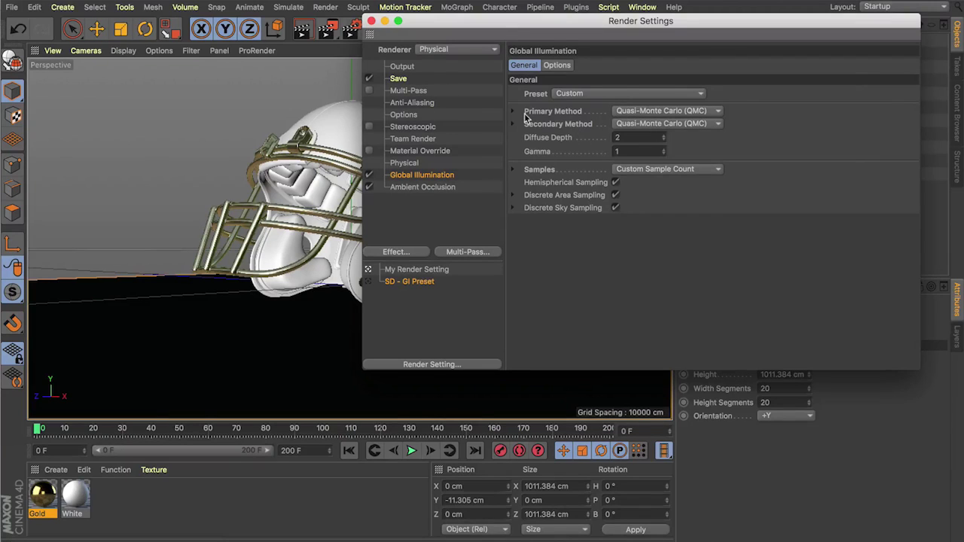
click(399, 188)
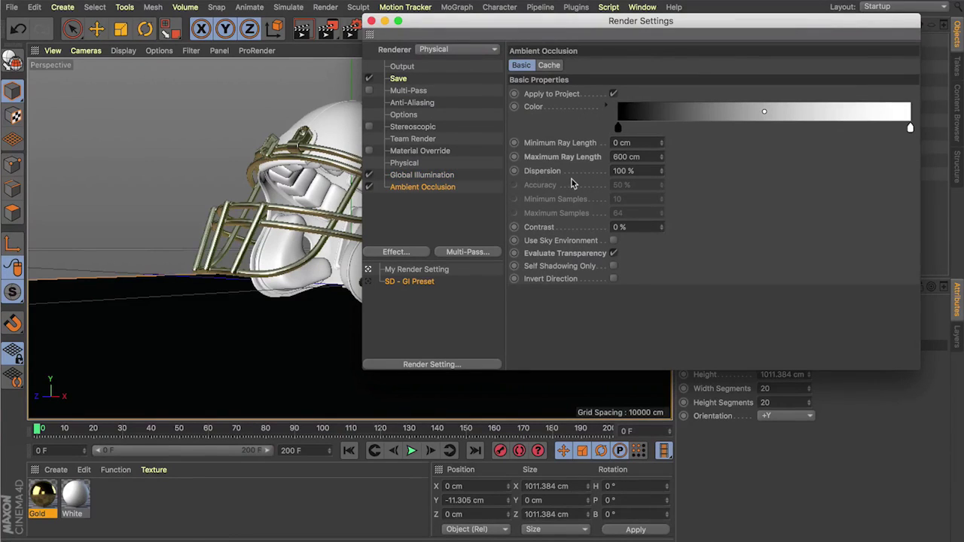
click(407, 164)
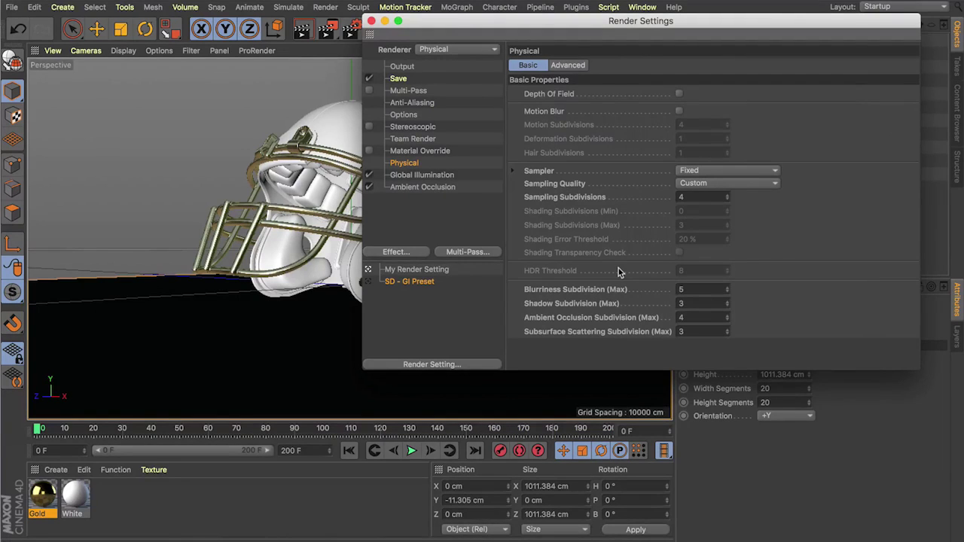
click(371, 20)
click(734, 220)
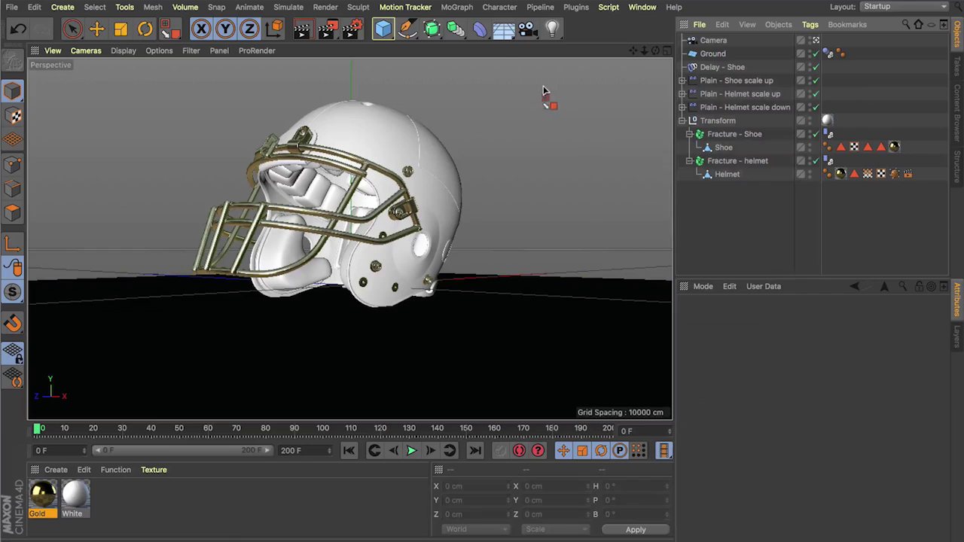
Add a Sky object to the scene and create a new blank material.
click(503, 29)
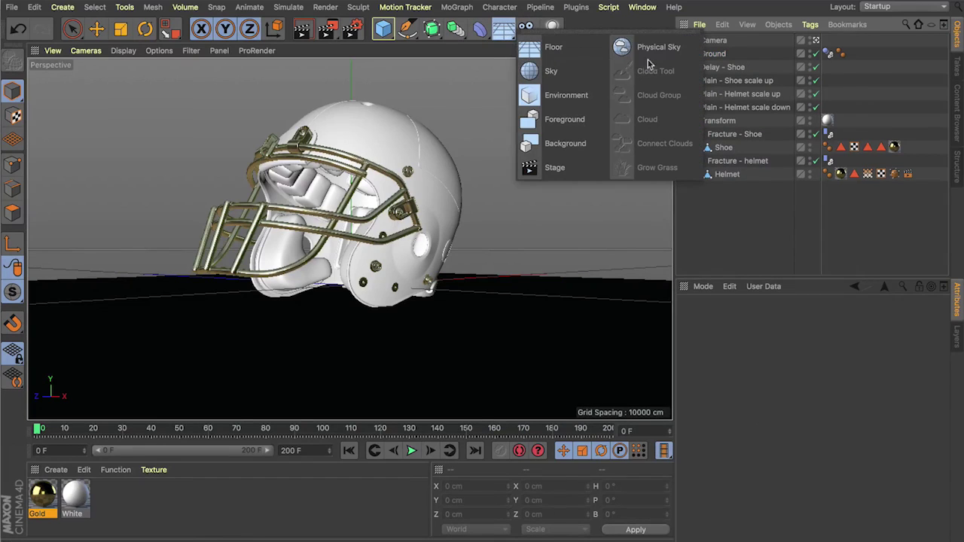
click(553, 72)
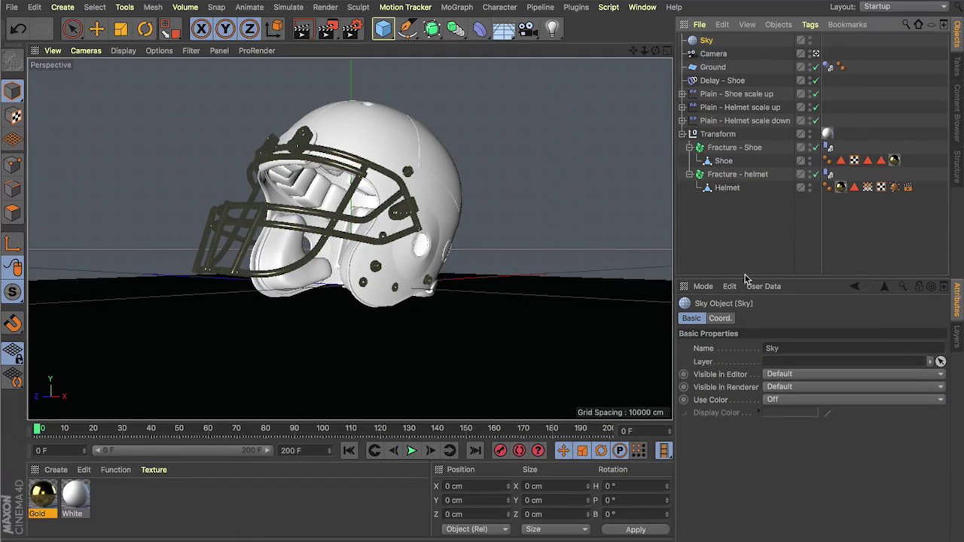
double_click(136, 515)
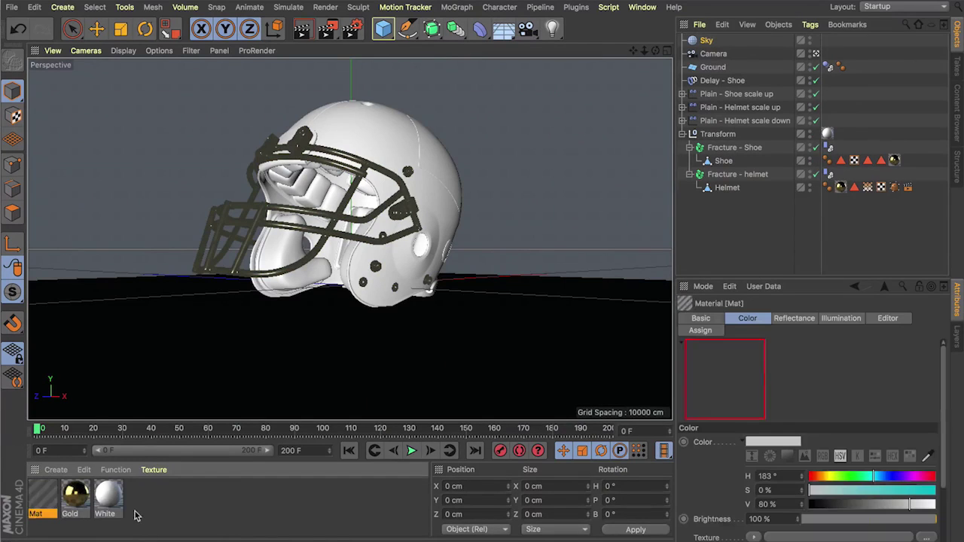
Make the new material luminance-only, without Color and Reflectance, and load HDRI-studio-2.hdr as its luminance texture without copying the image into the project.
double_click(41, 497)
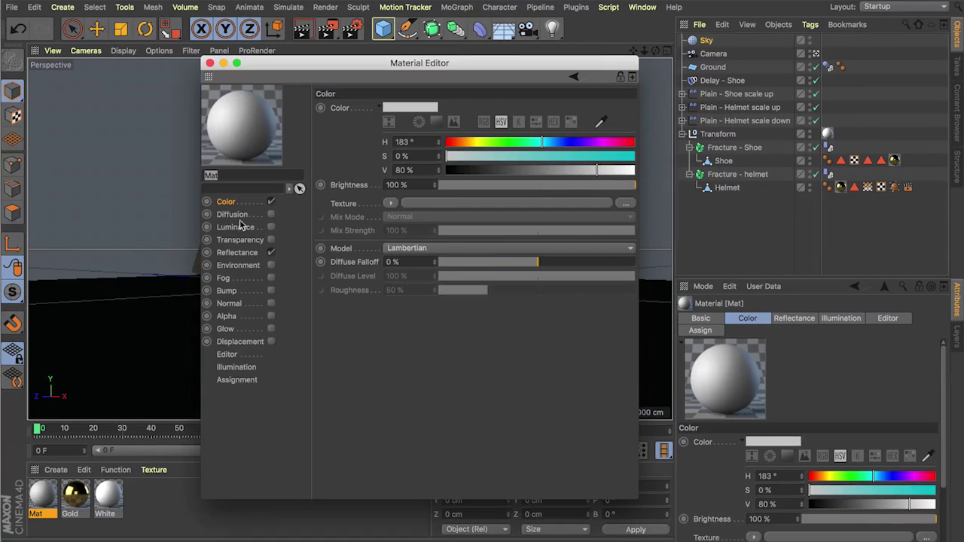
click(271, 202)
click(271, 253)
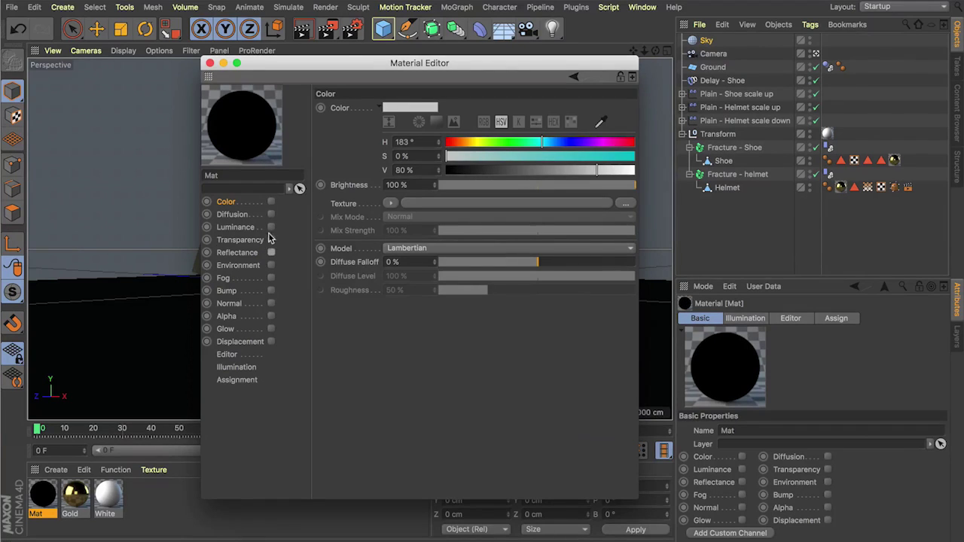
click(271, 227)
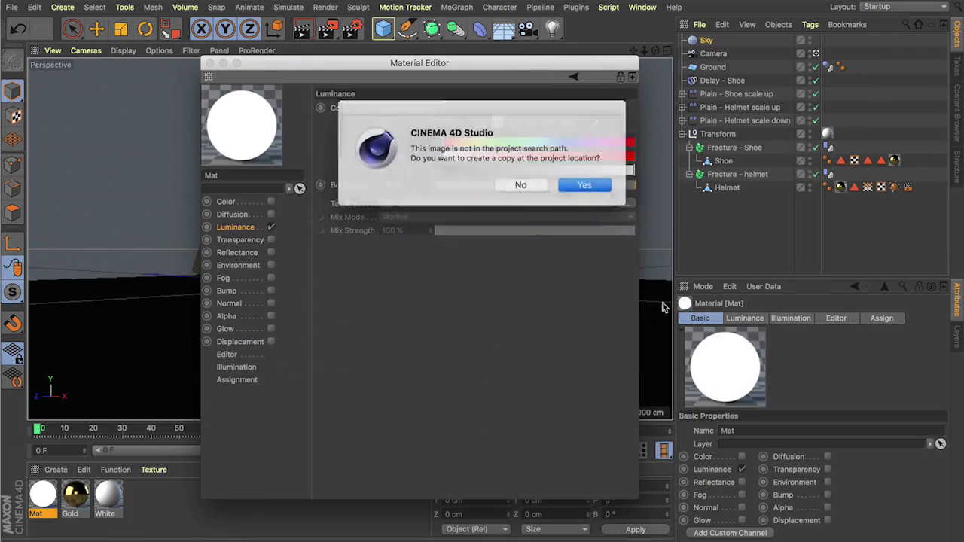
click(518, 184)
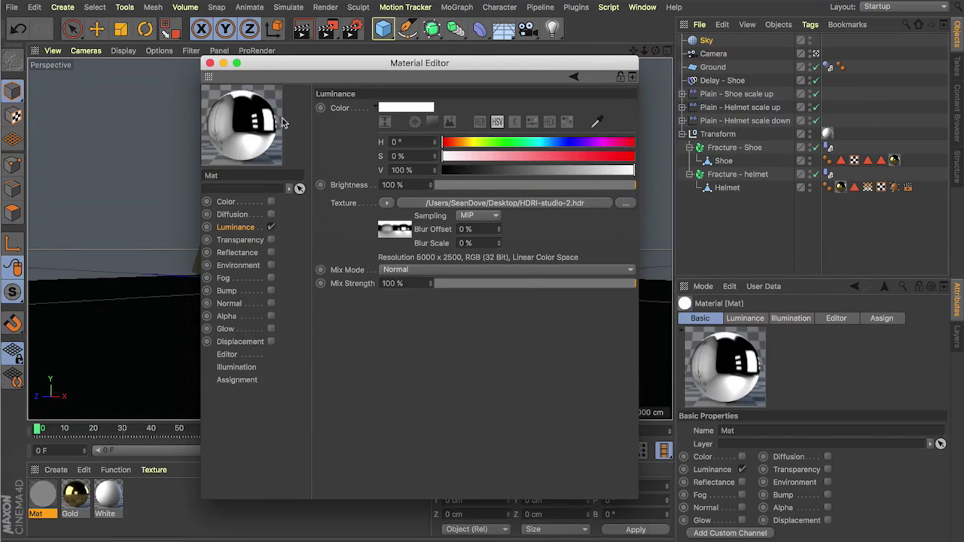
click(210, 63)
Apply the HDRI material Mat to the Sky object and add a Compositing tag to it with Compositing Background enabled.
drag(39, 503, 706, 43)
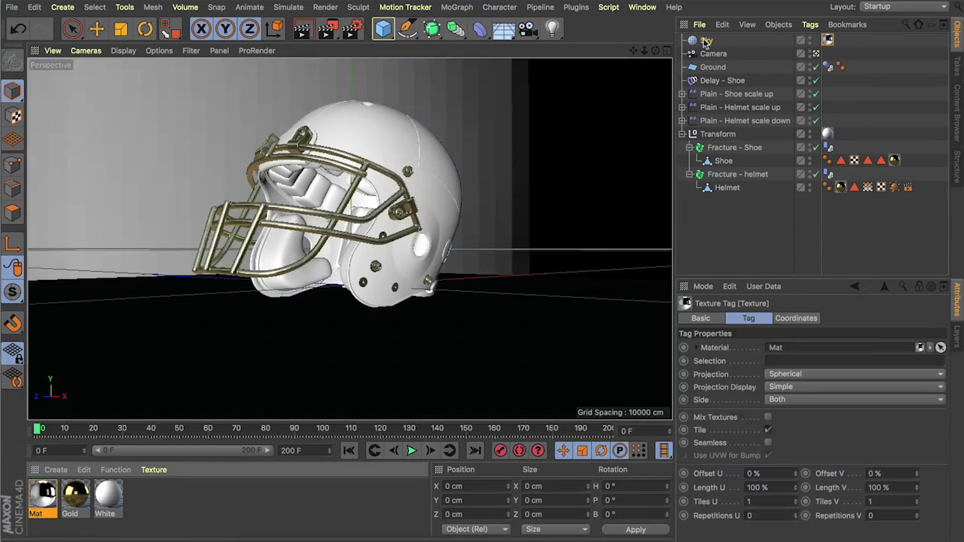
click(706, 41)
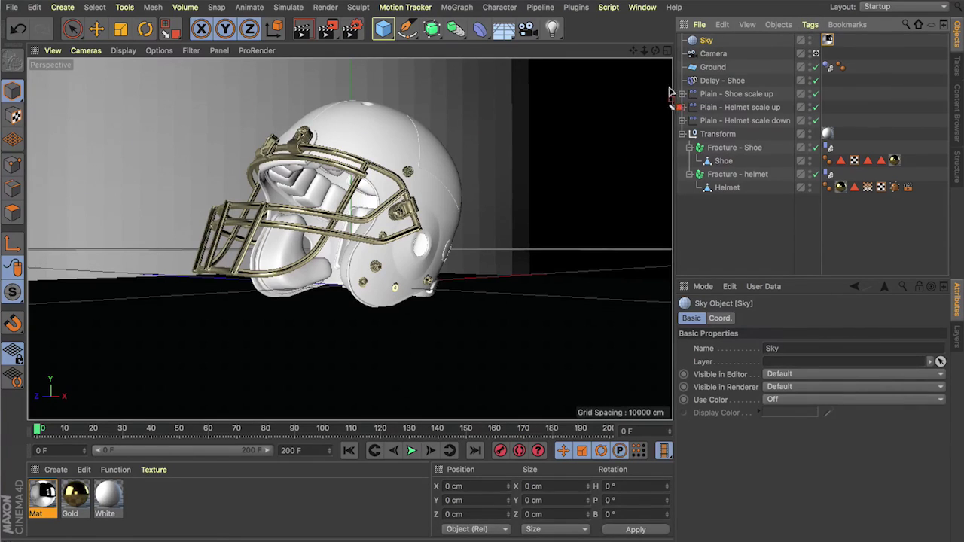
click(810, 25)
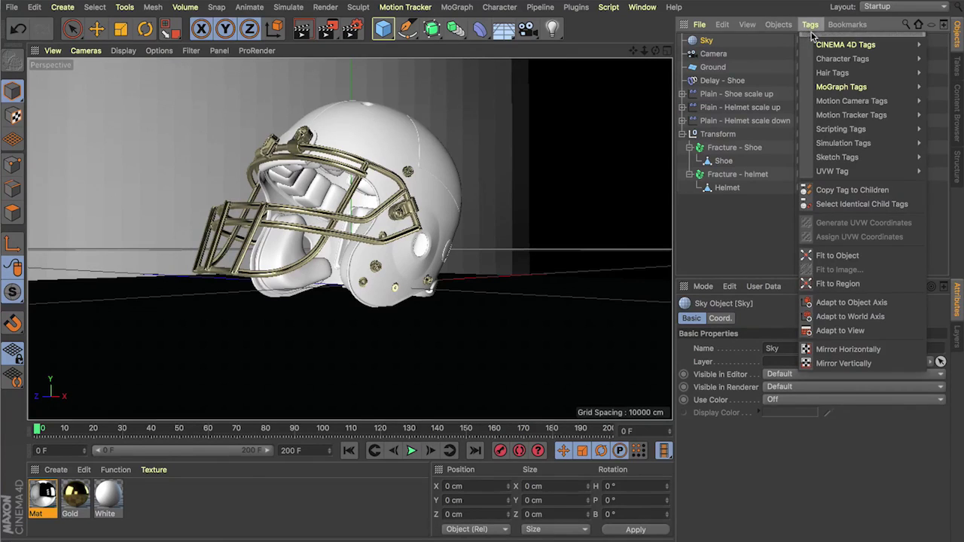
mouse_move(828, 43)
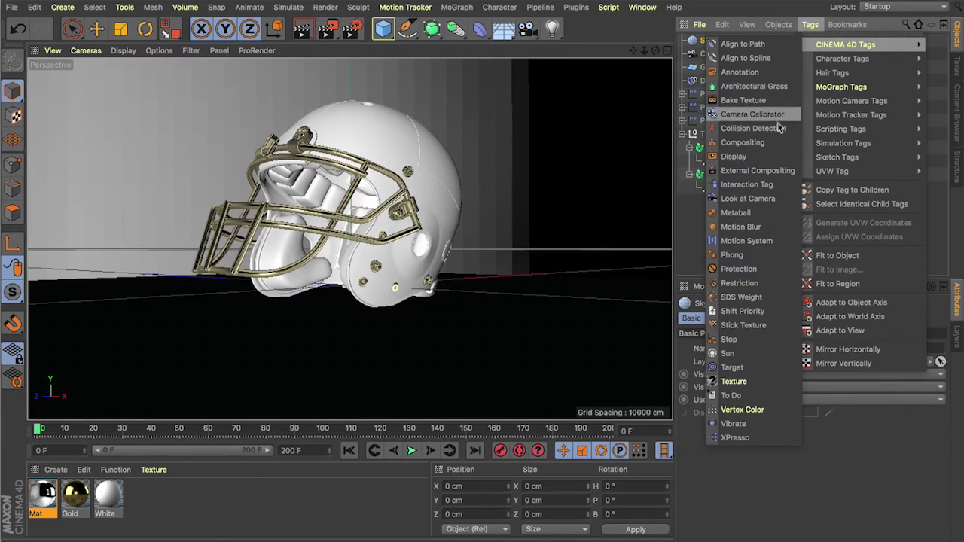
click(758, 141)
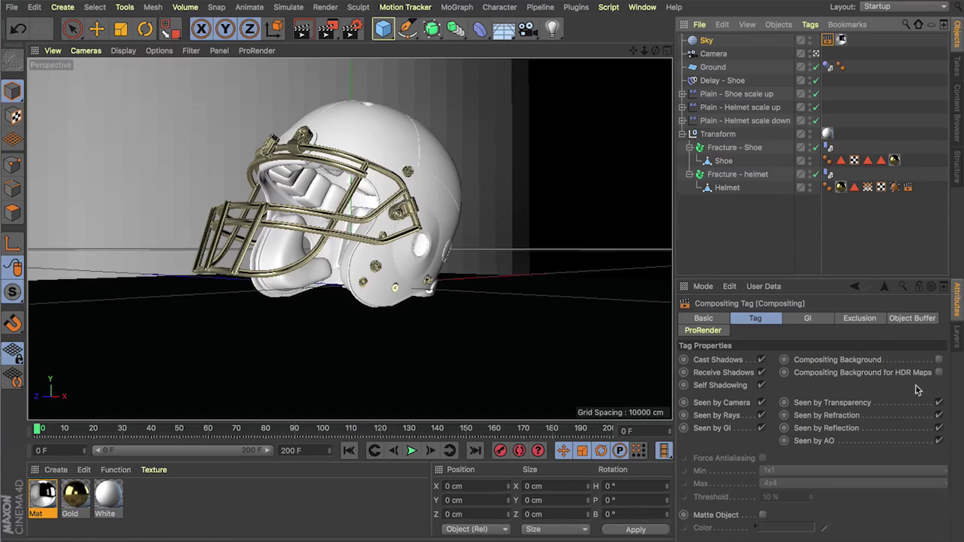
click(939, 360)
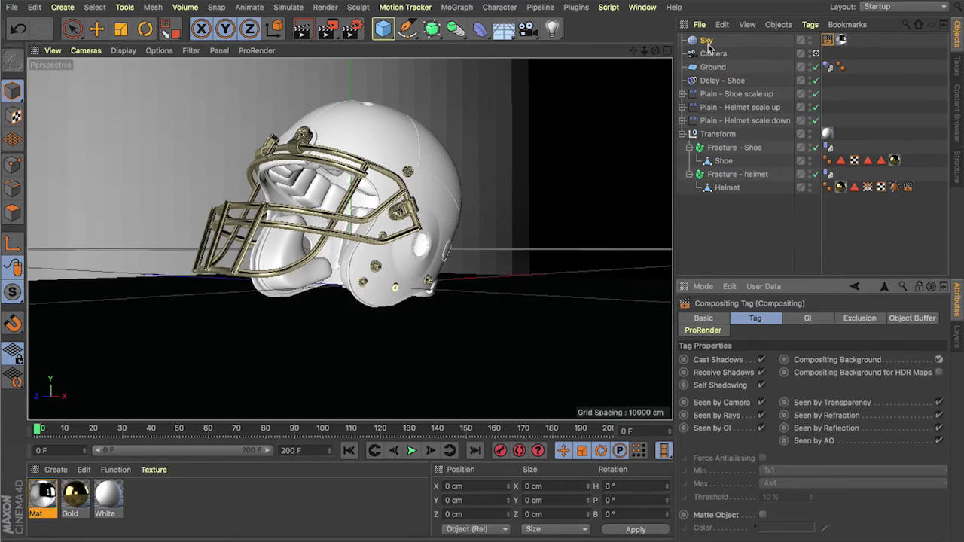
Apply the White material to the Ground, then add a Background object and copy the Ground's White texture tag onto it.
click(712, 68)
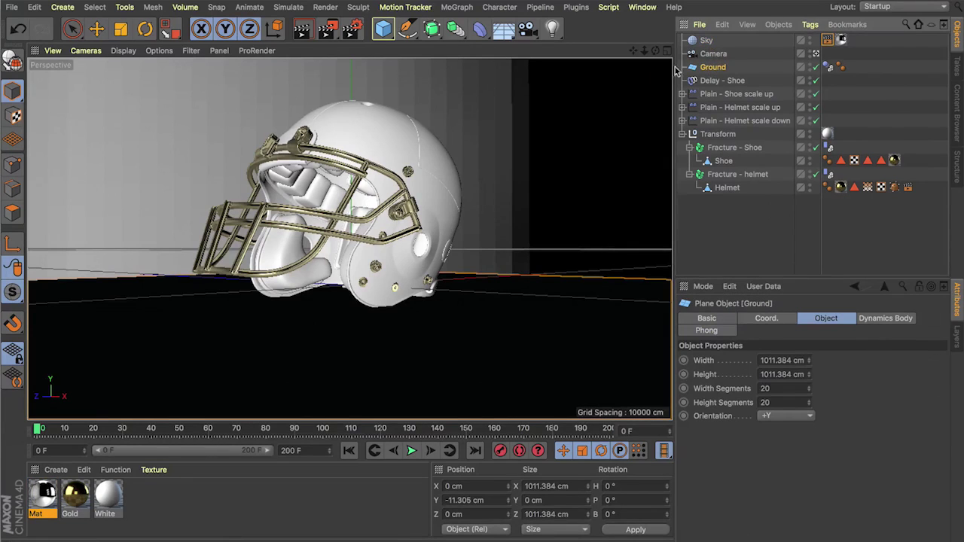
drag(113, 497, 708, 70)
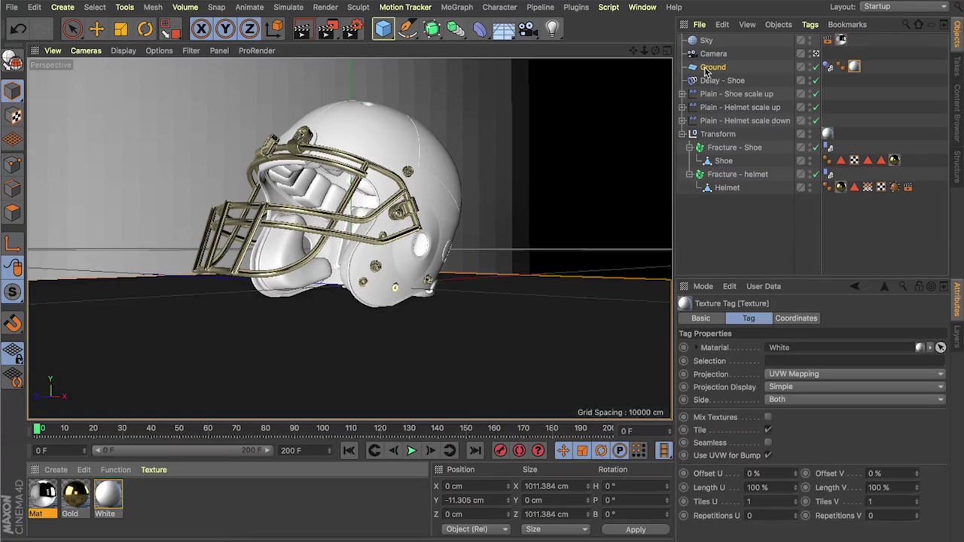
click(504, 29)
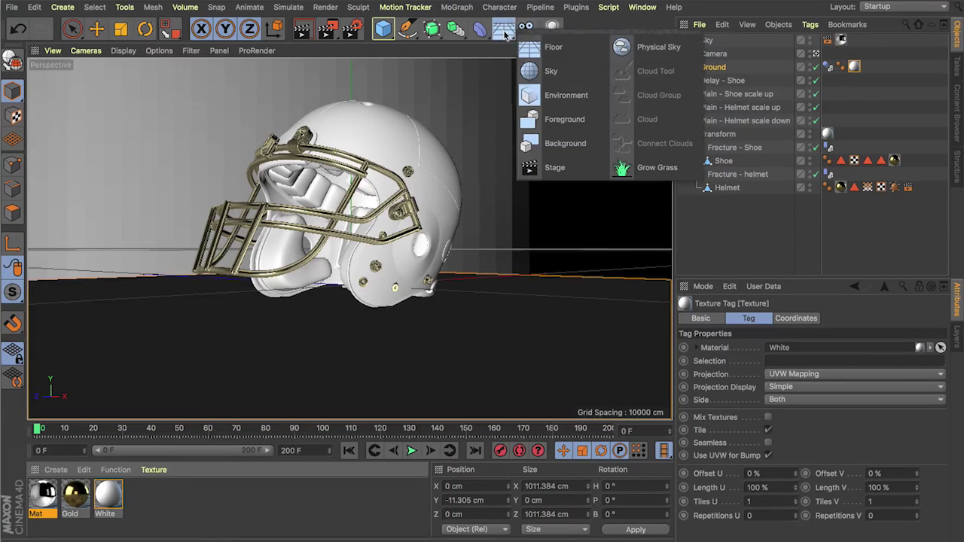
click(555, 145)
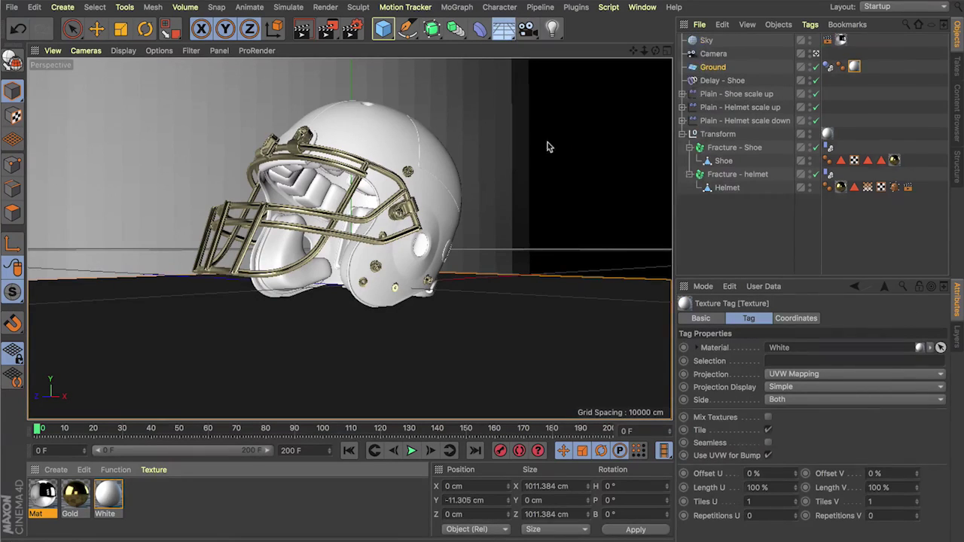
super+drag(853, 82, 742, 41)
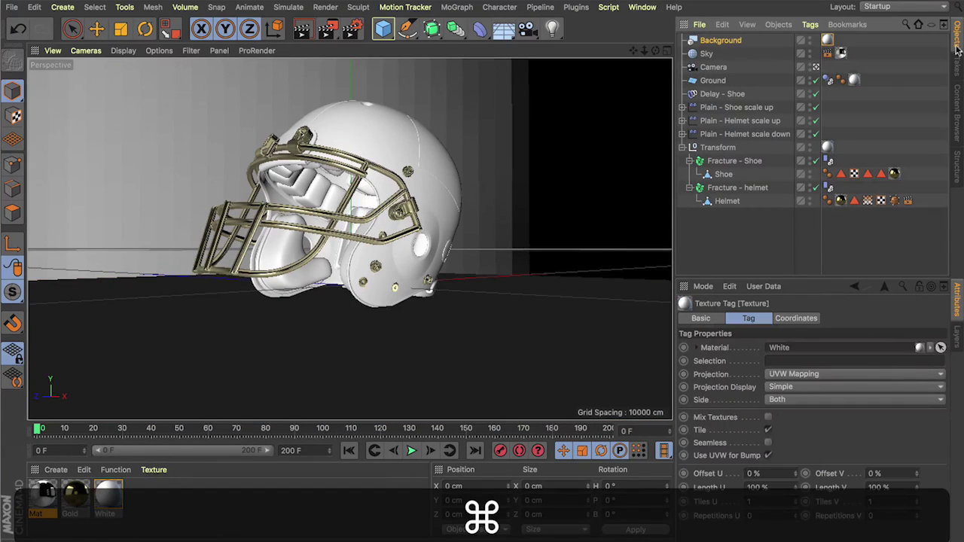
Test-render the view to check how the Ground blends with the background.
click(710, 82)
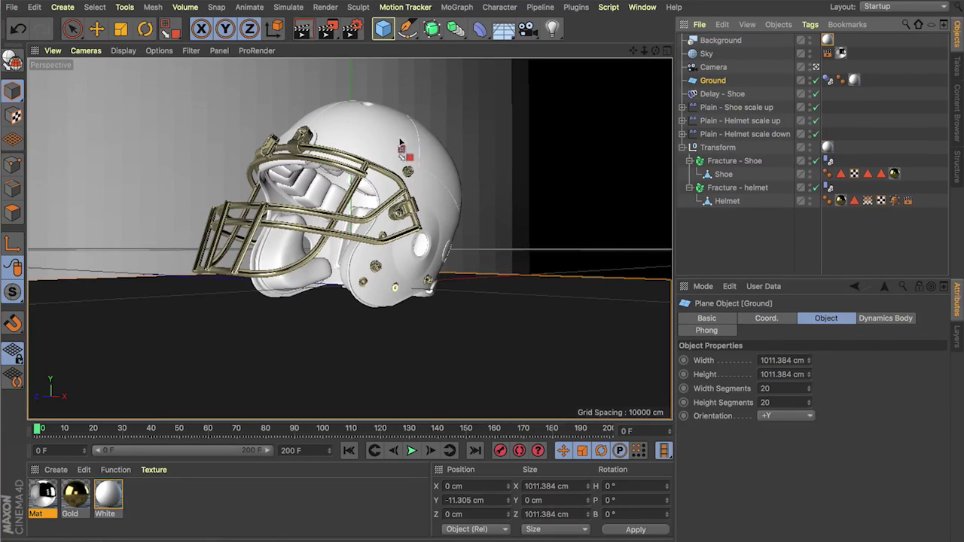
key(alt+r)
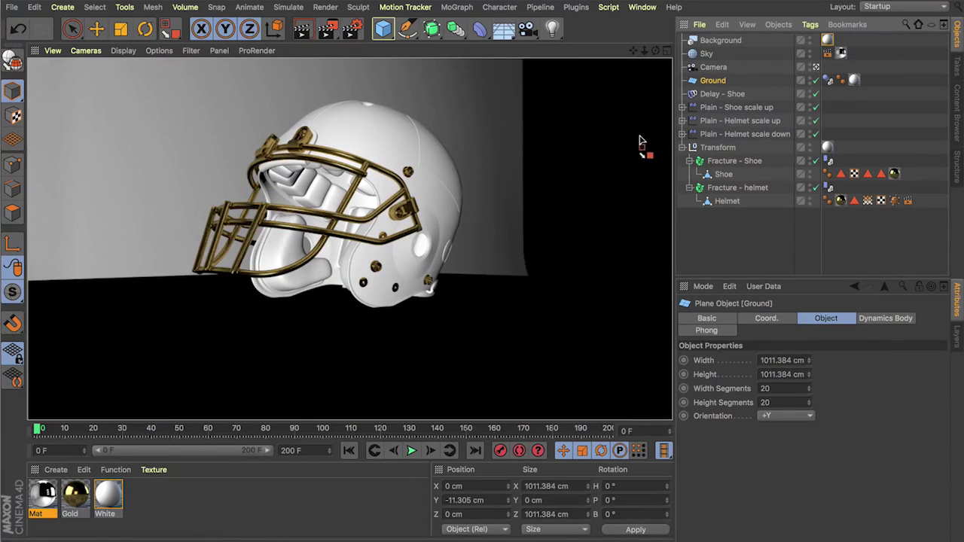
click(704, 55)
key(alt+r)
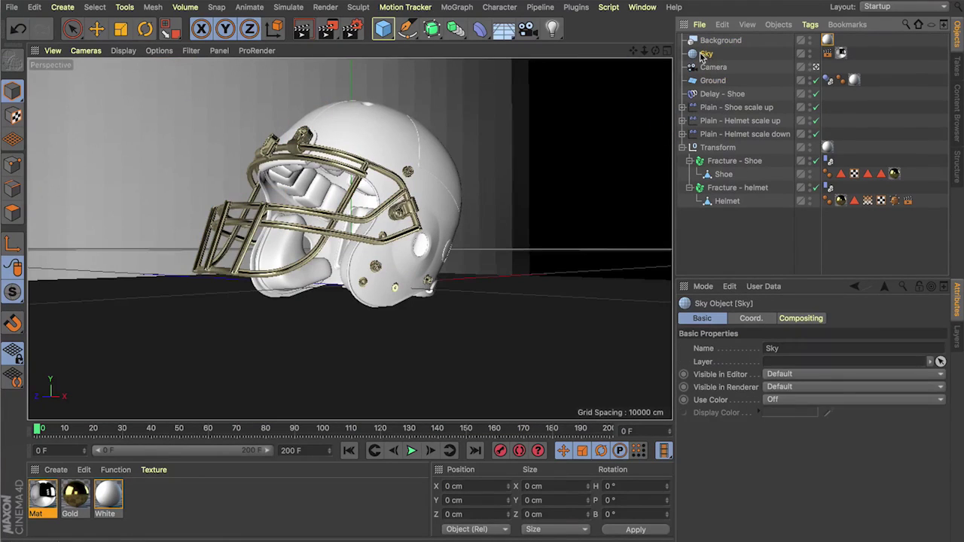
Enable Compositing Background for HDR Maps on the Sky's Compositing tag and render the view.
click(830, 53)
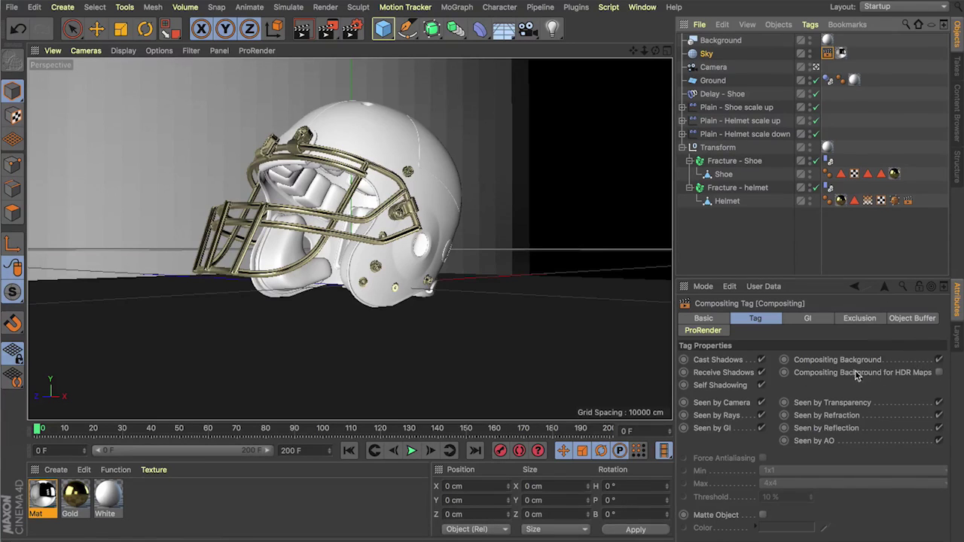
click(938, 371)
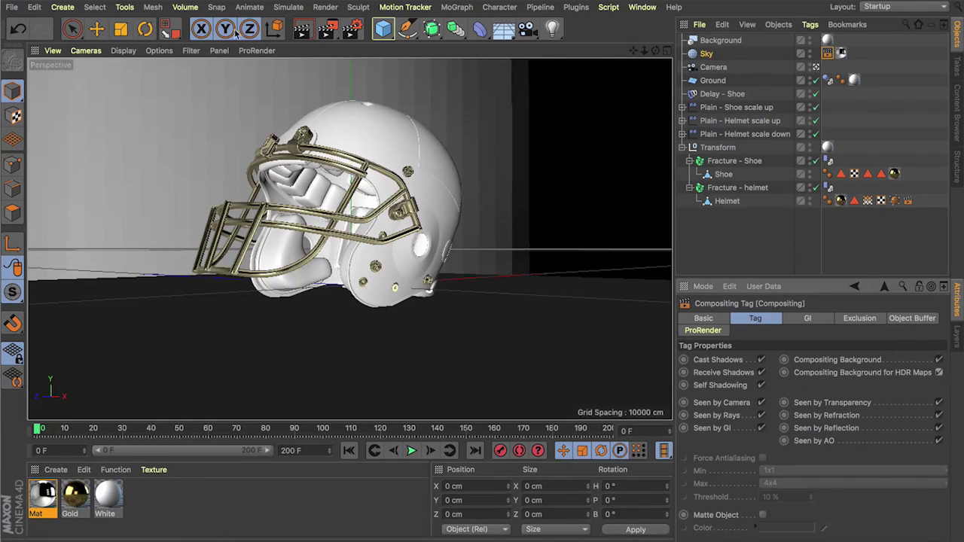
click(301, 31)
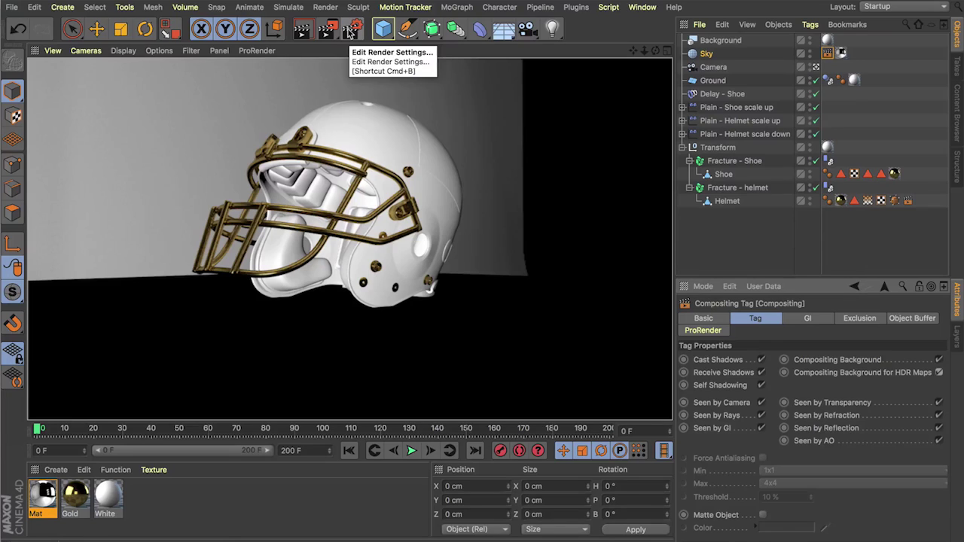
Make SD - GI Preset the active render setting and render the view with it.
click(351, 30)
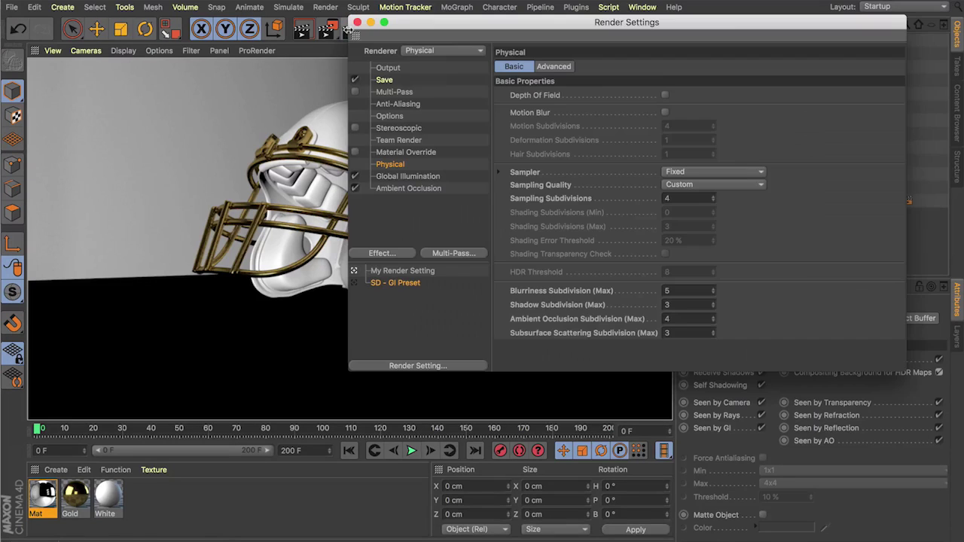
click(354, 283)
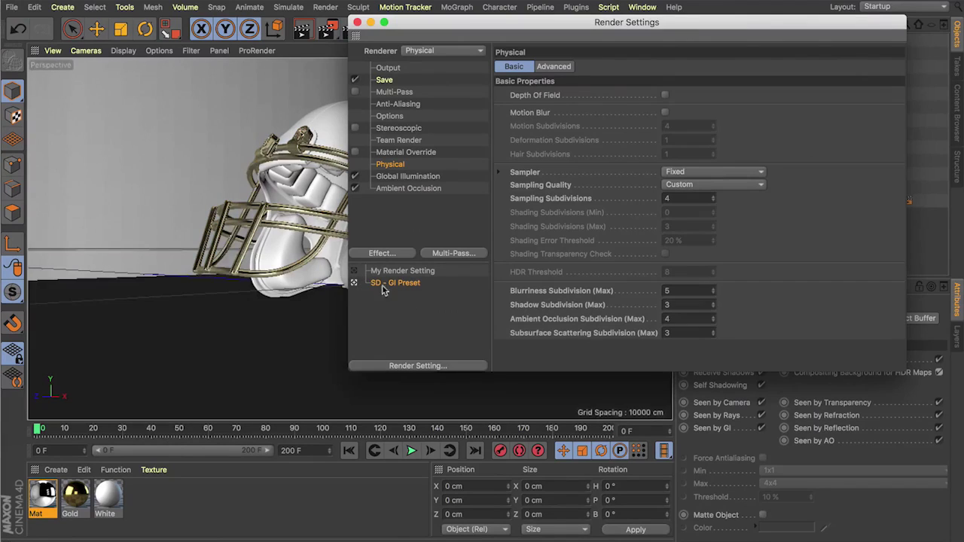
click(358, 23)
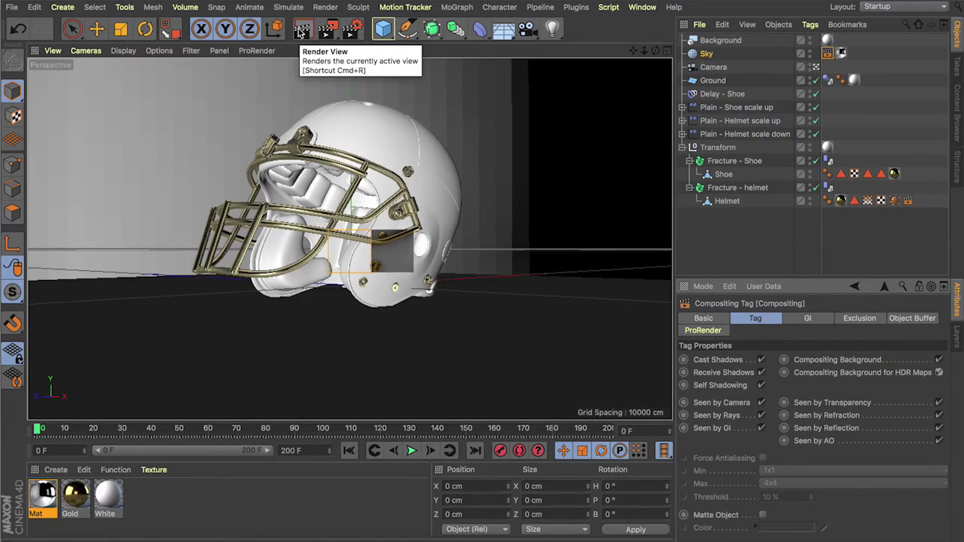
Lower the Physical renderer's subdivisions to Sampling 2, Blurriness 4, Shadow 2 and Subsurface Scattering 1, keeping Ambient Occlusion at 4, and re-render the view.
click(351, 30)
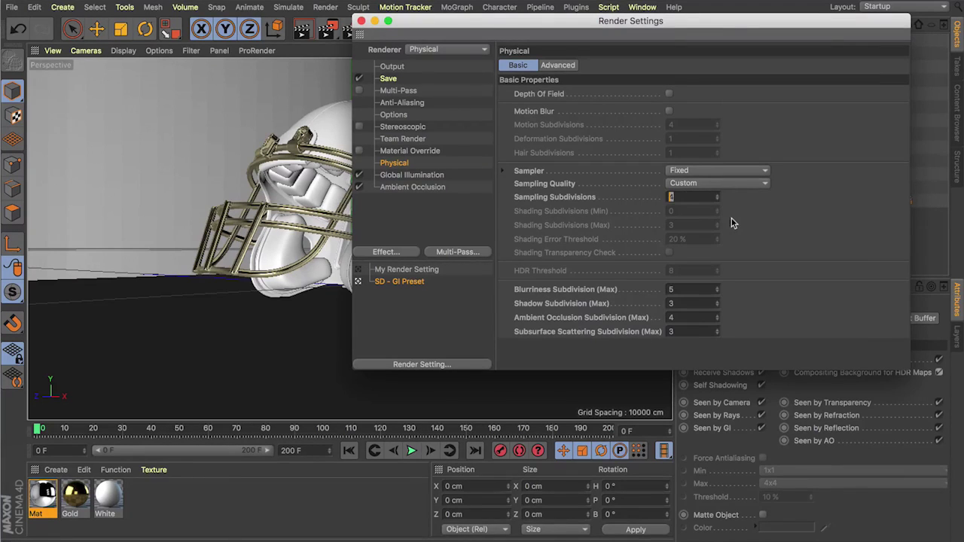
text(2)
text(4)
key(Tab)
text(2)
key(Tab)
key(Tab)
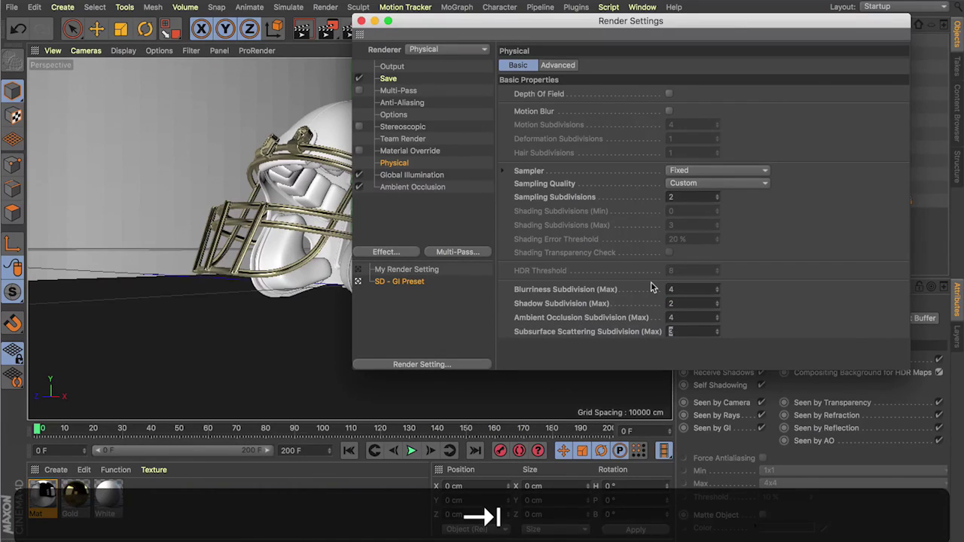
text(1)
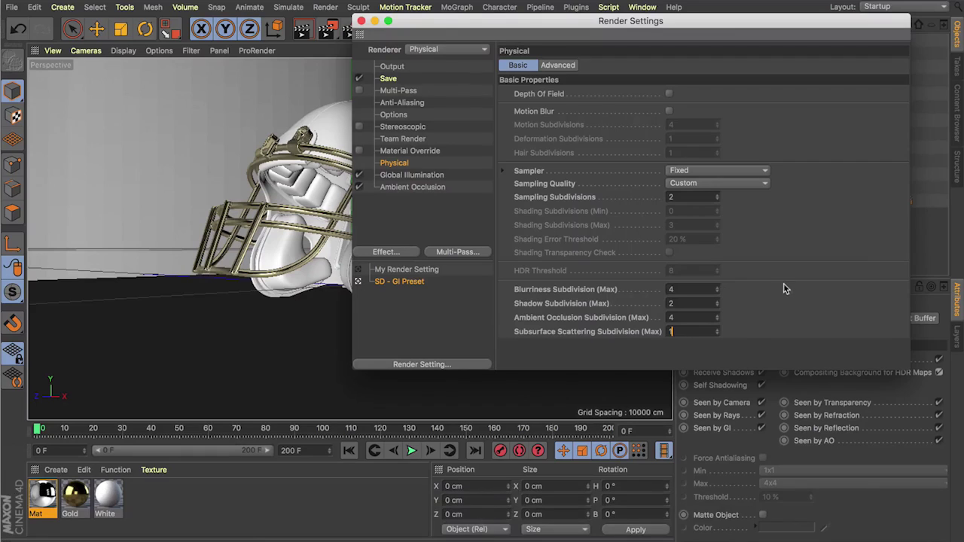
drag(441, 22, 681, 131)
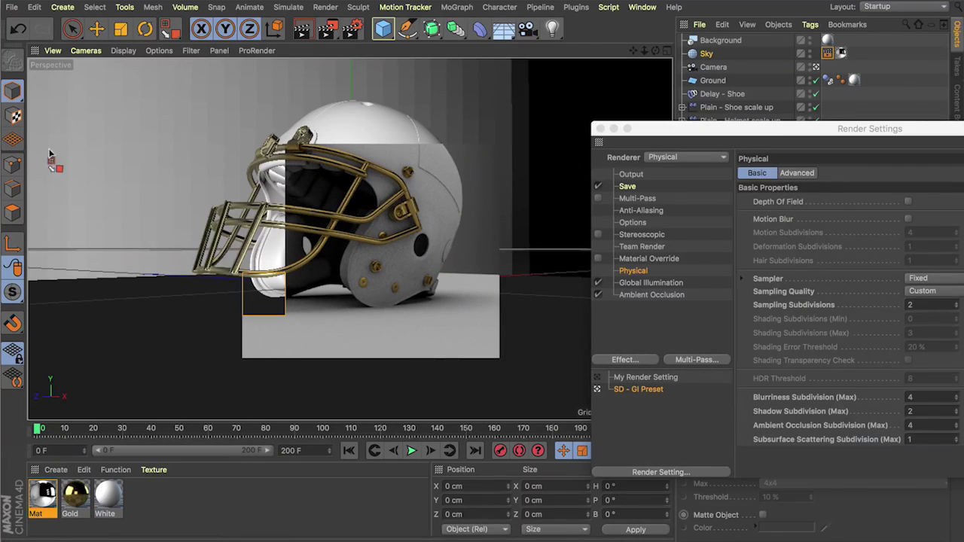
click(601, 129)
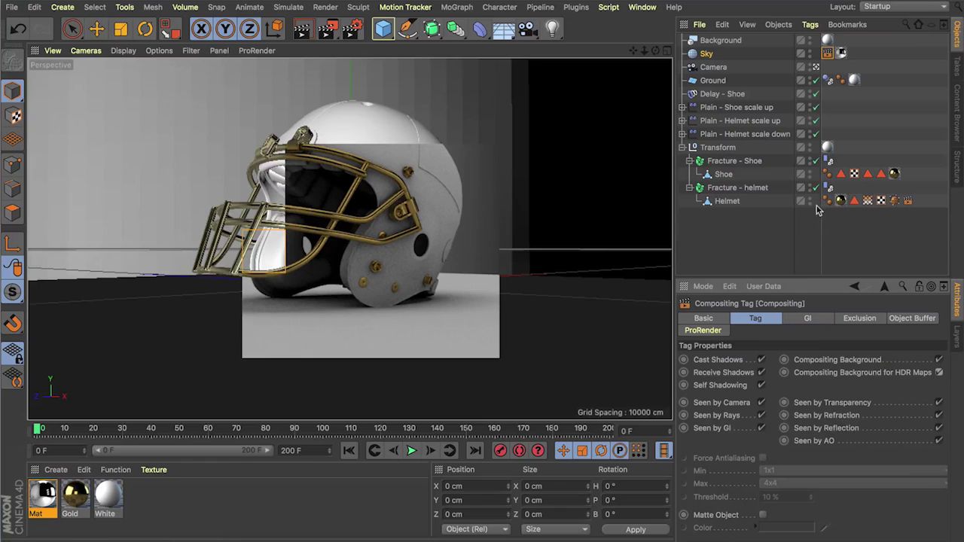
Disable Seen by Camera on the Sky's Compositing tag and set up an Interactive Render Region over the rear half of the helmet.
click(762, 403)
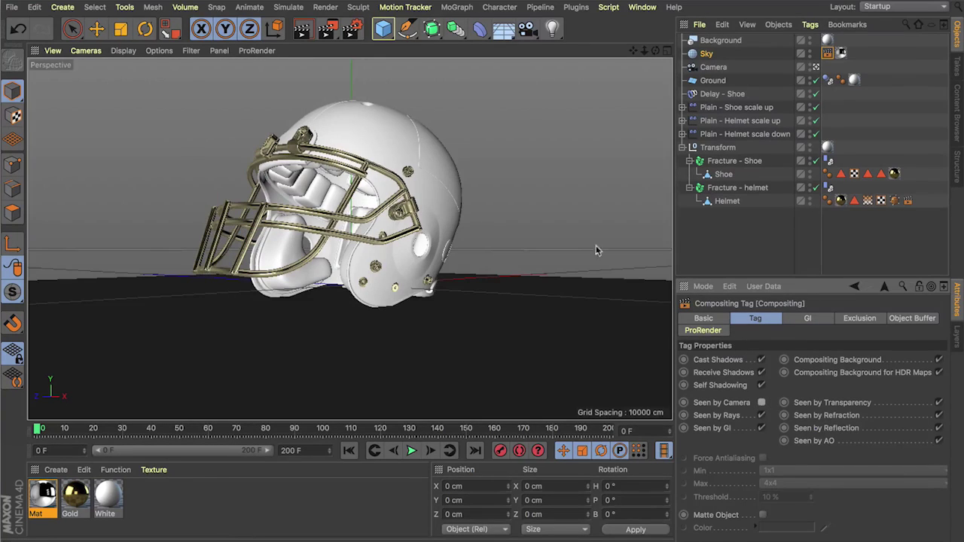
click(328, 29)
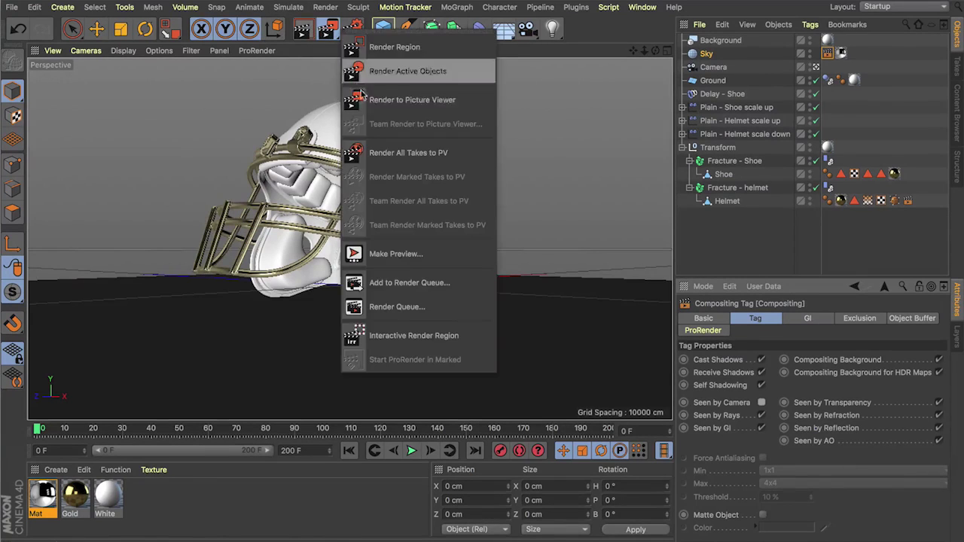
click(478, 336)
drag(352, 149, 349, 119)
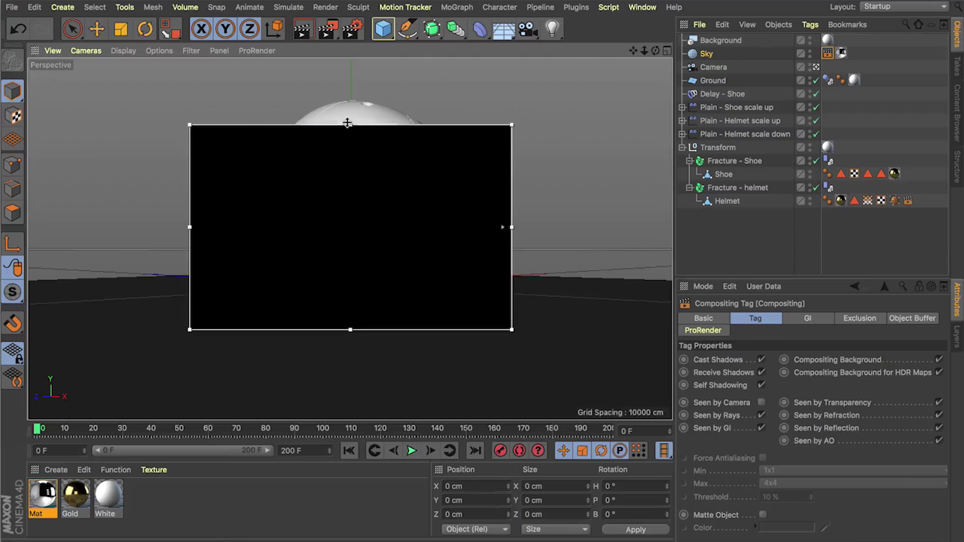
drag(192, 225, 360, 223)
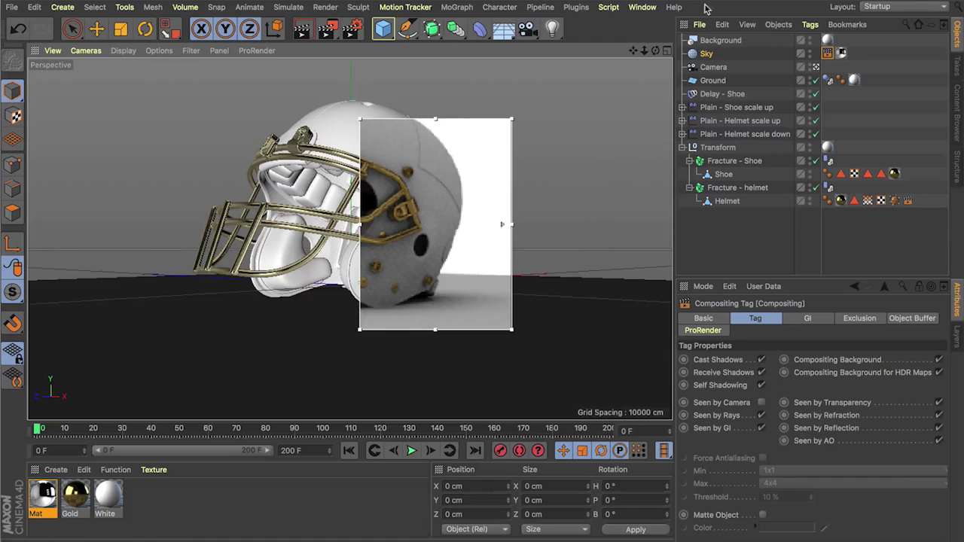
Add a Compositing tag to the Ground with Compositing Background enabled, and deselect everything.
click(712, 81)
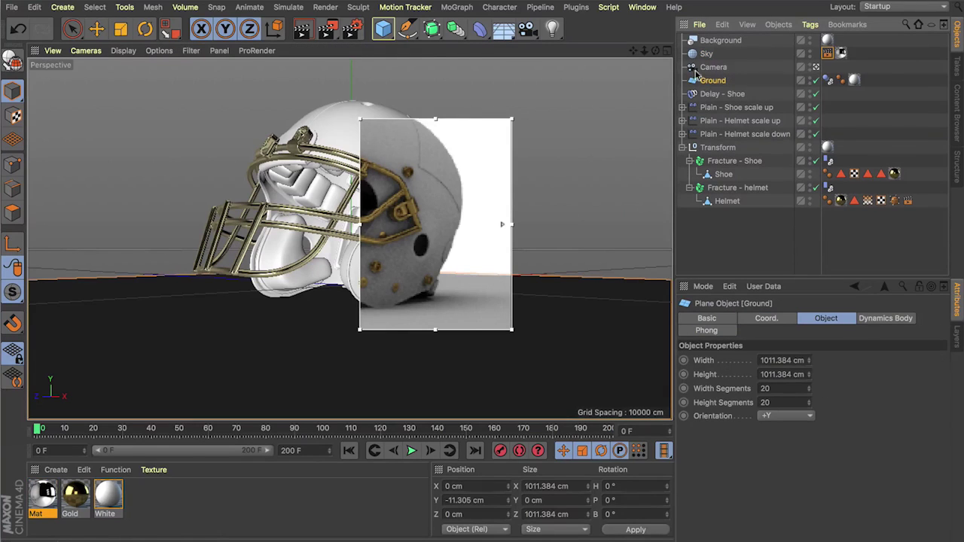
click(810, 26)
mouse_move(823, 46)
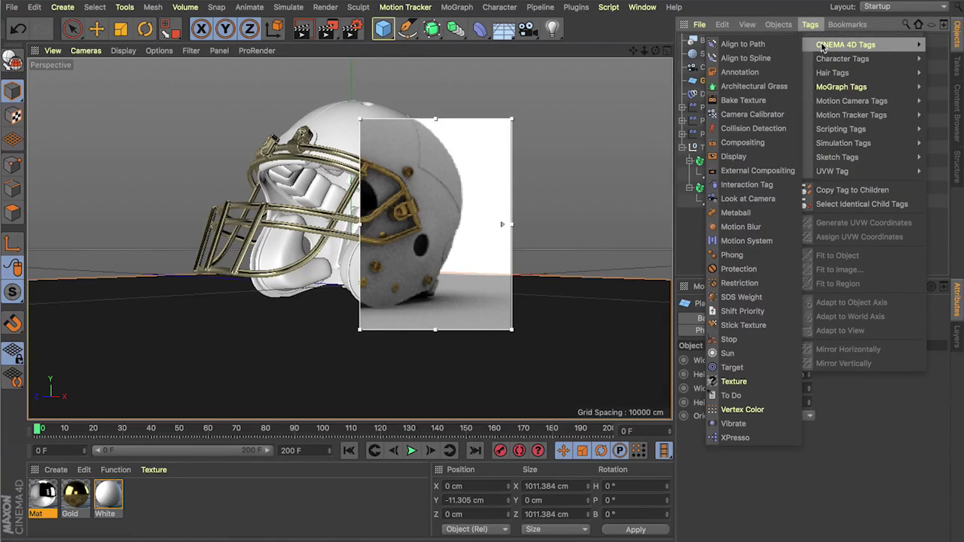
click(739, 143)
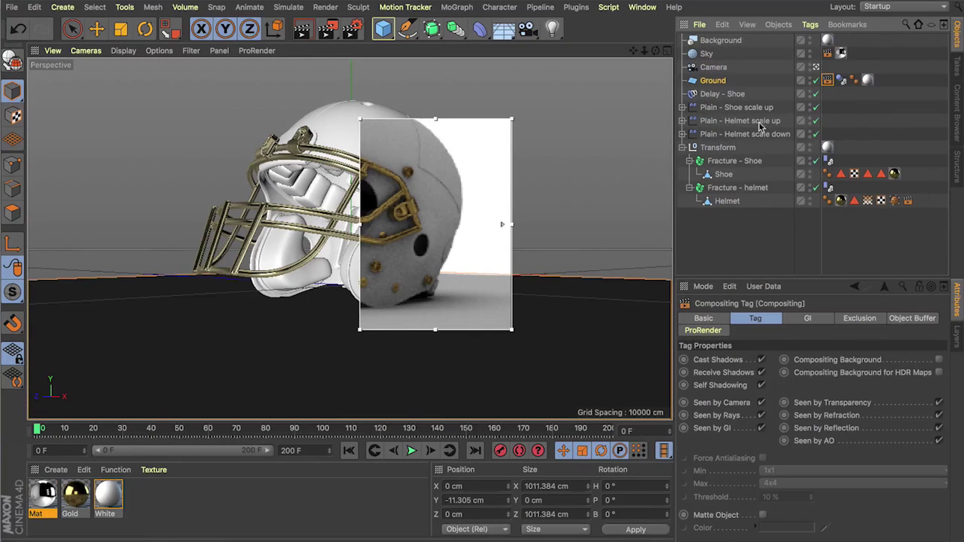
click(939, 360)
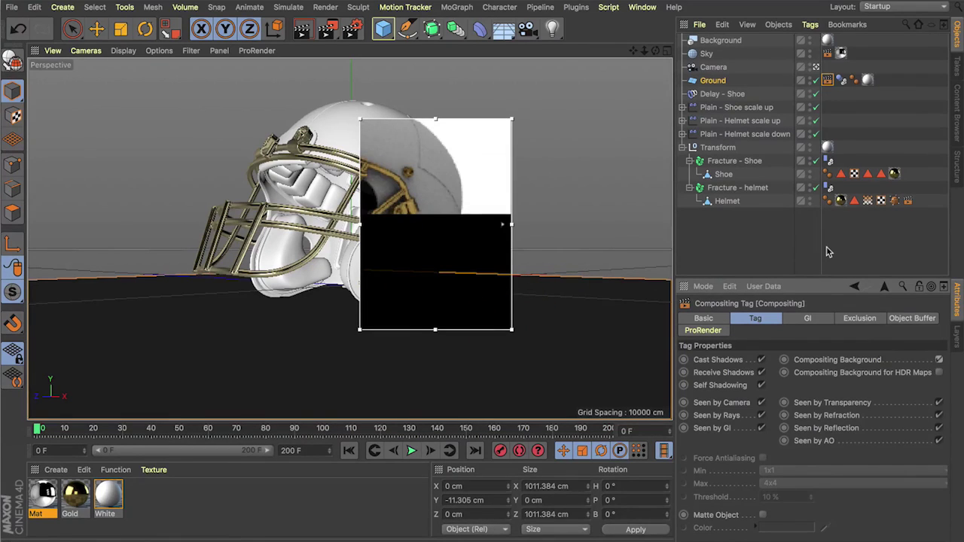
click(682, 260)
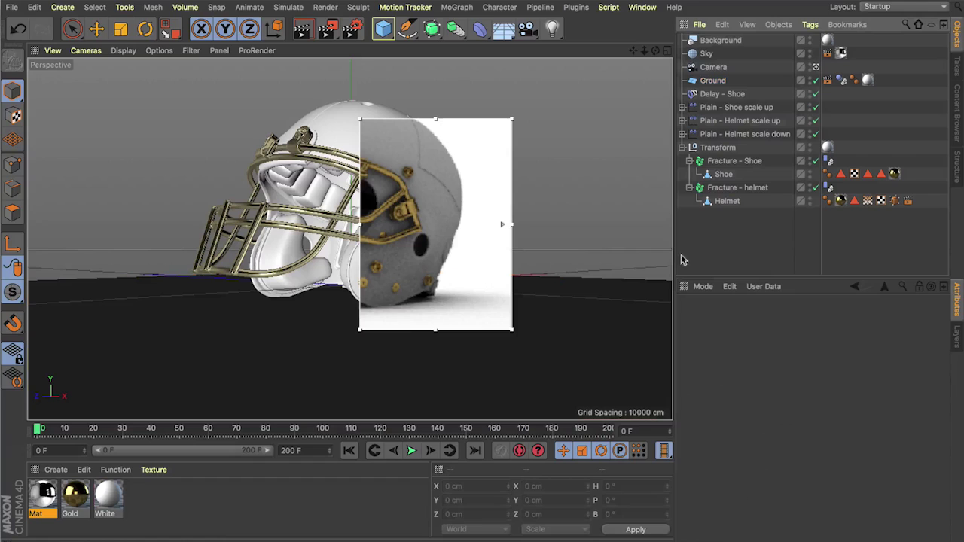